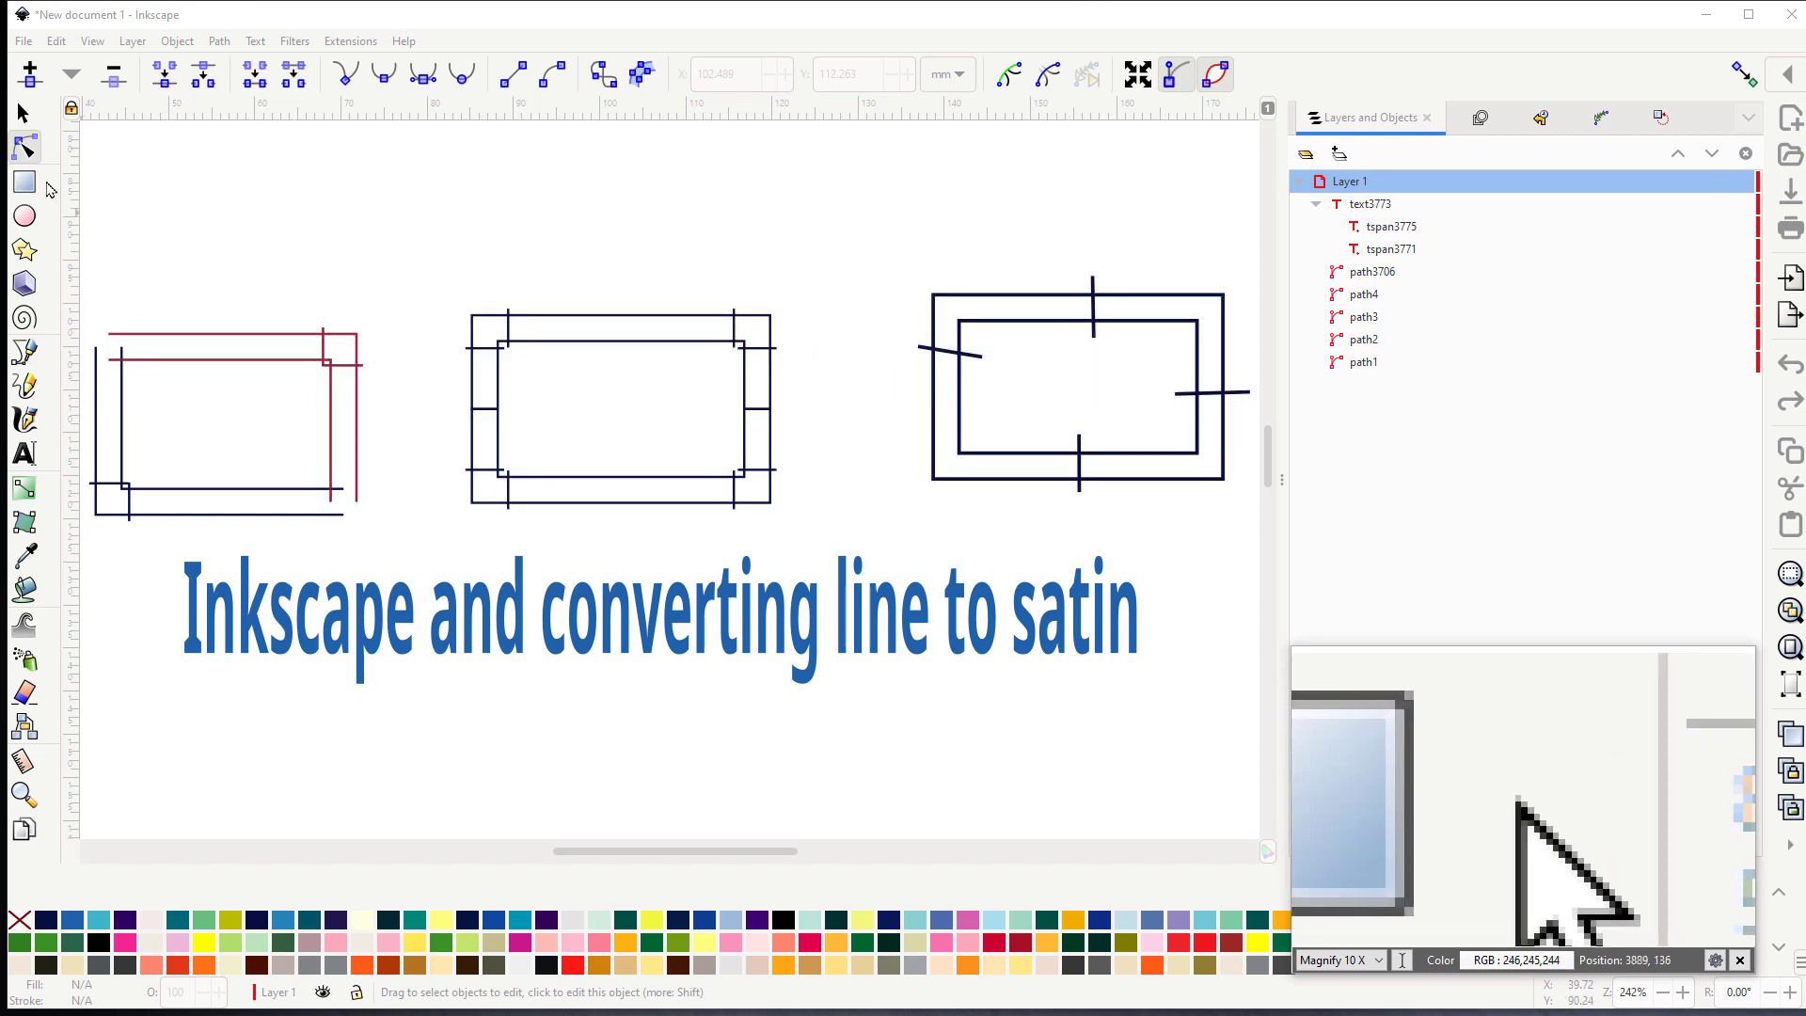
- Delete all the line-drawn satin rectangles above the title text, keeping the text
click(24, 113)
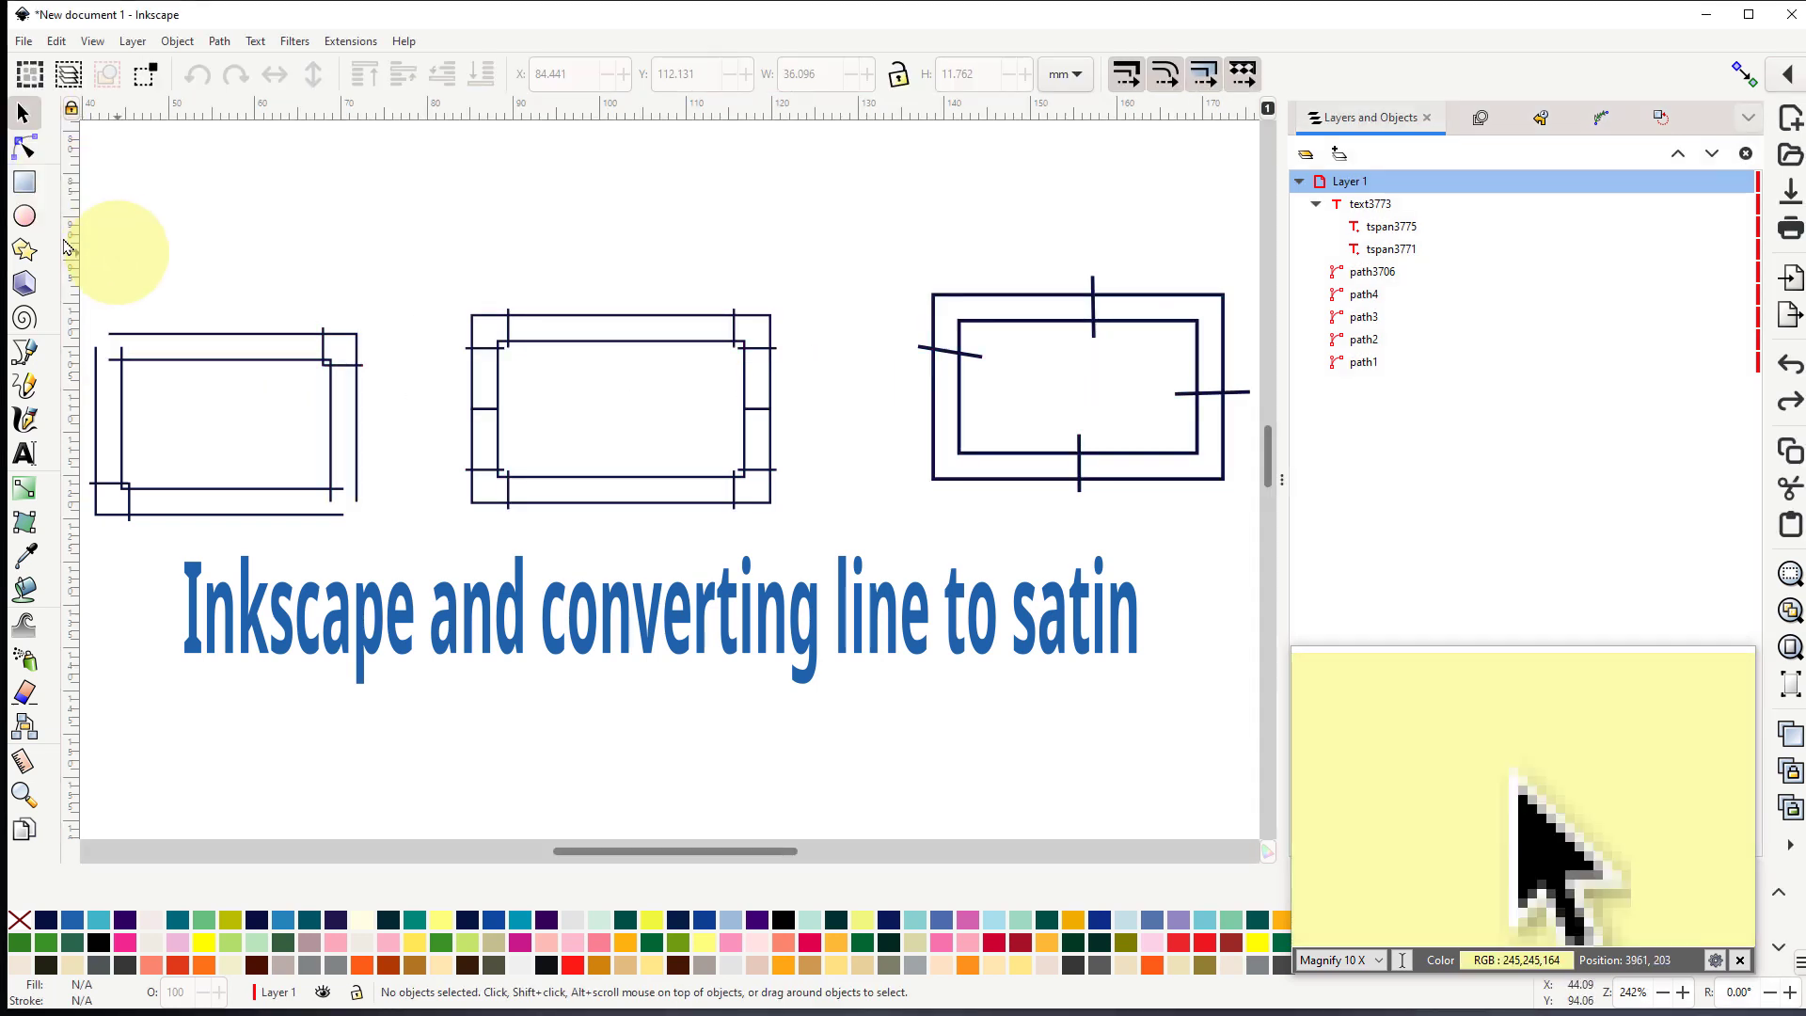
drag(87, 218, 819, 536)
right_click(686, 476)
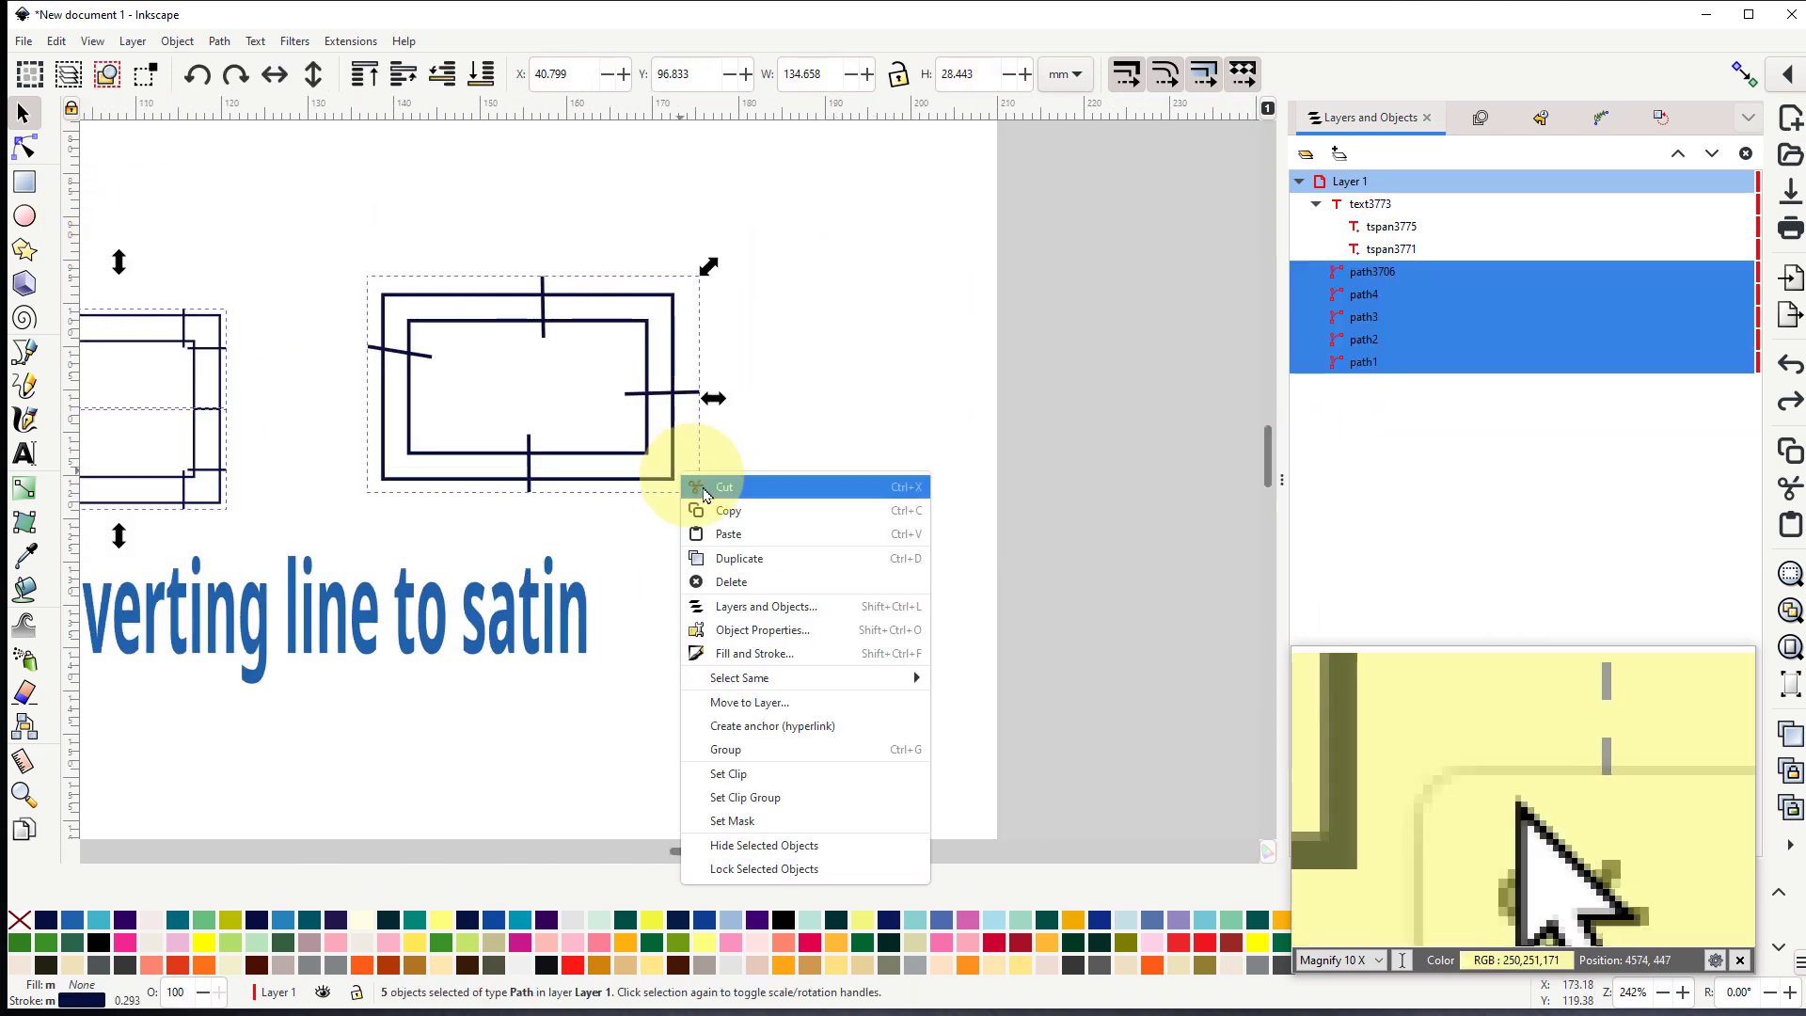
click(743, 582)
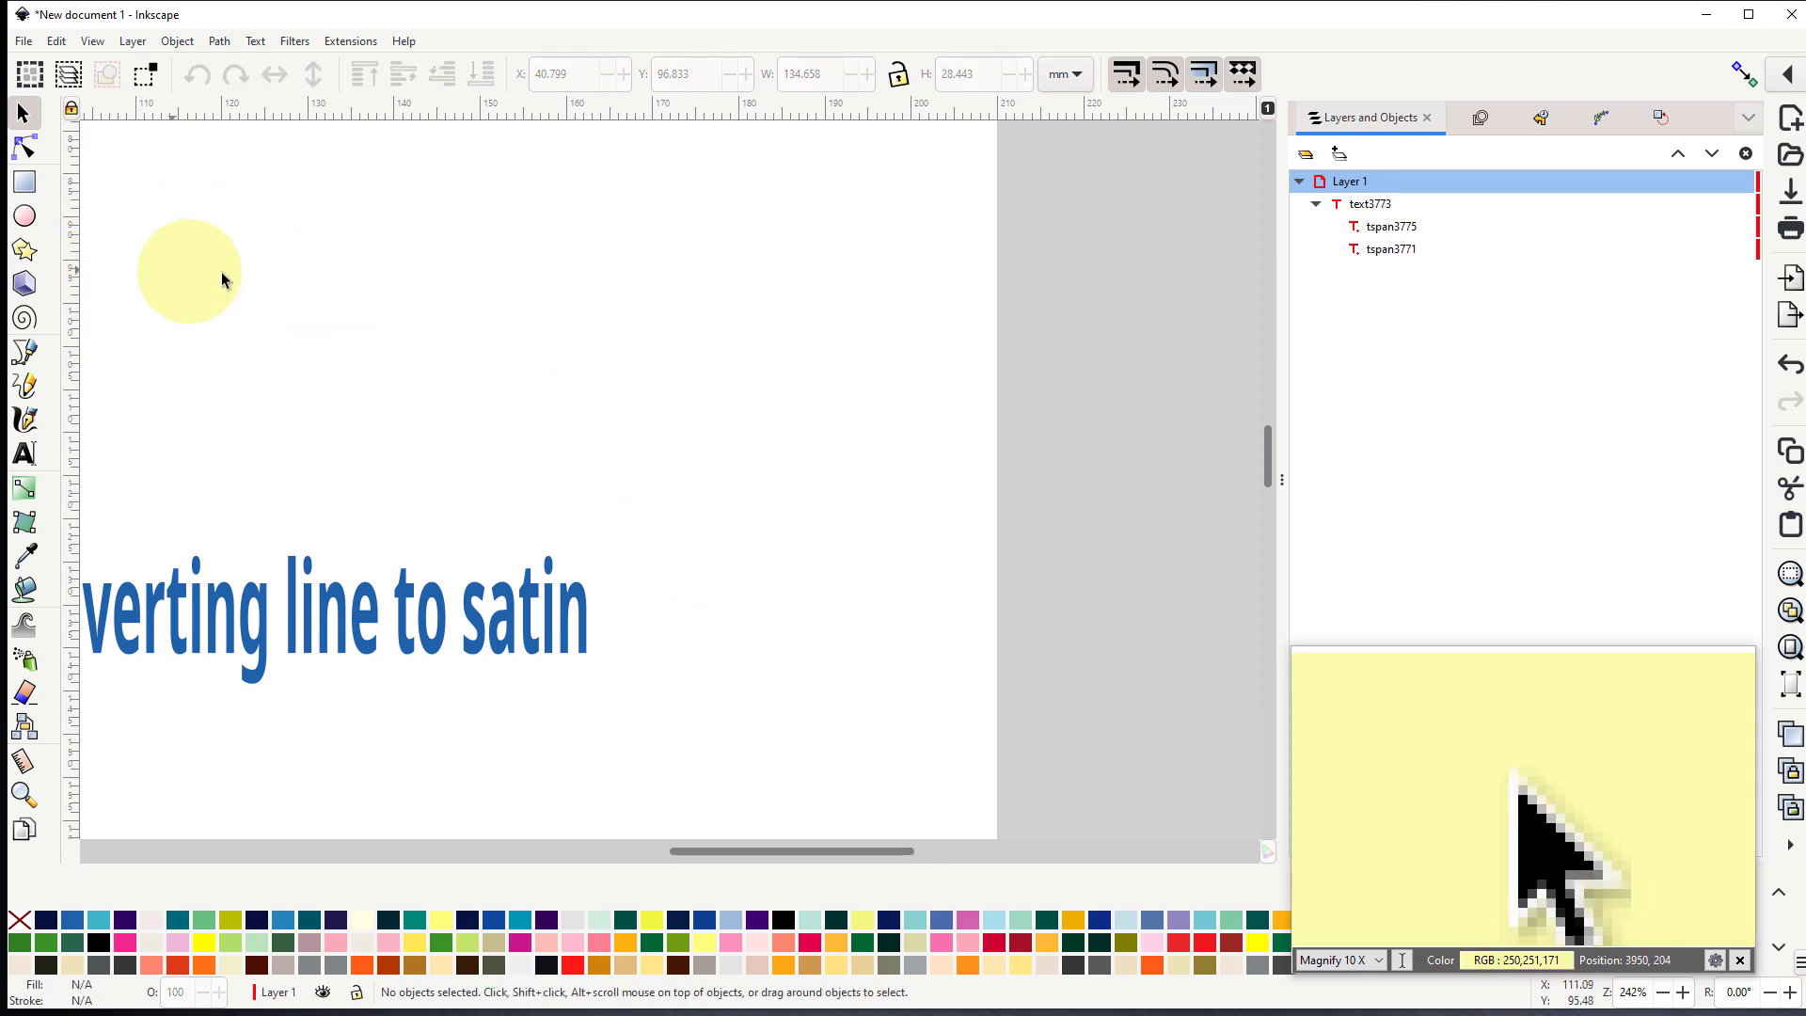
- Draw a rectangle about 26.5 mm wide and 22.8 mm high above the start of the title text
drag(319, 309, 835, 443)
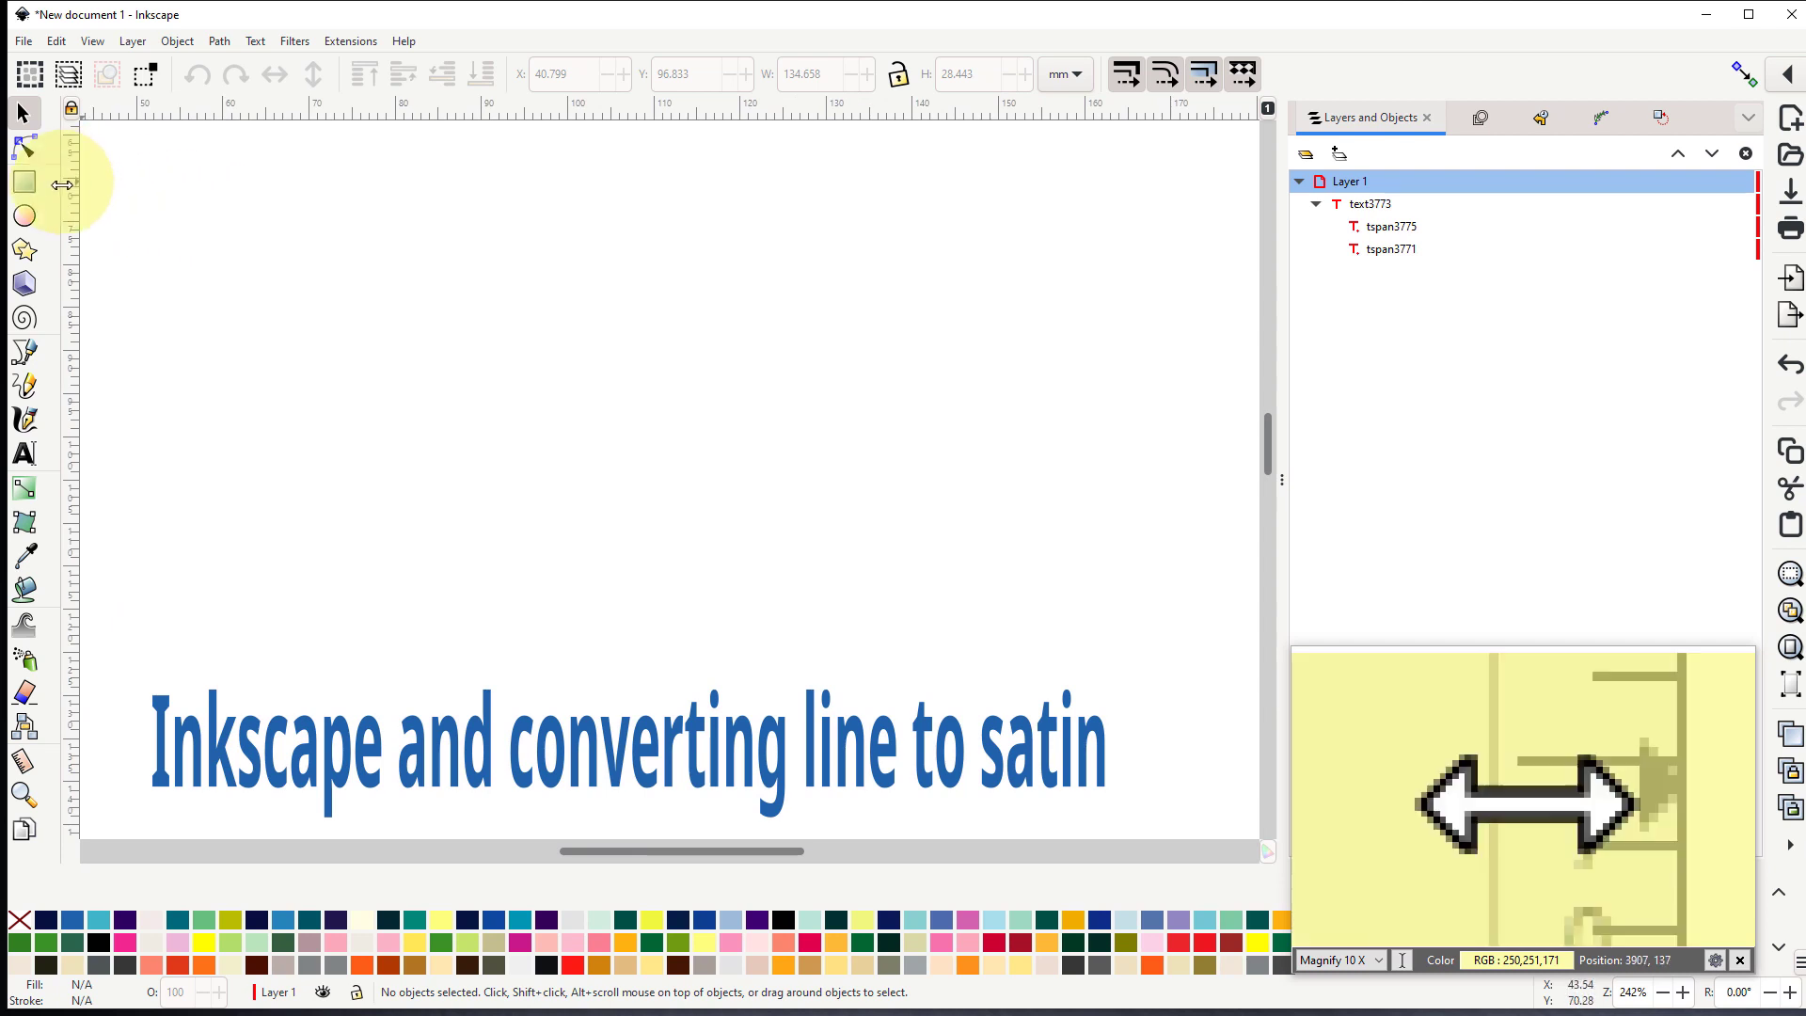
click(24, 182)
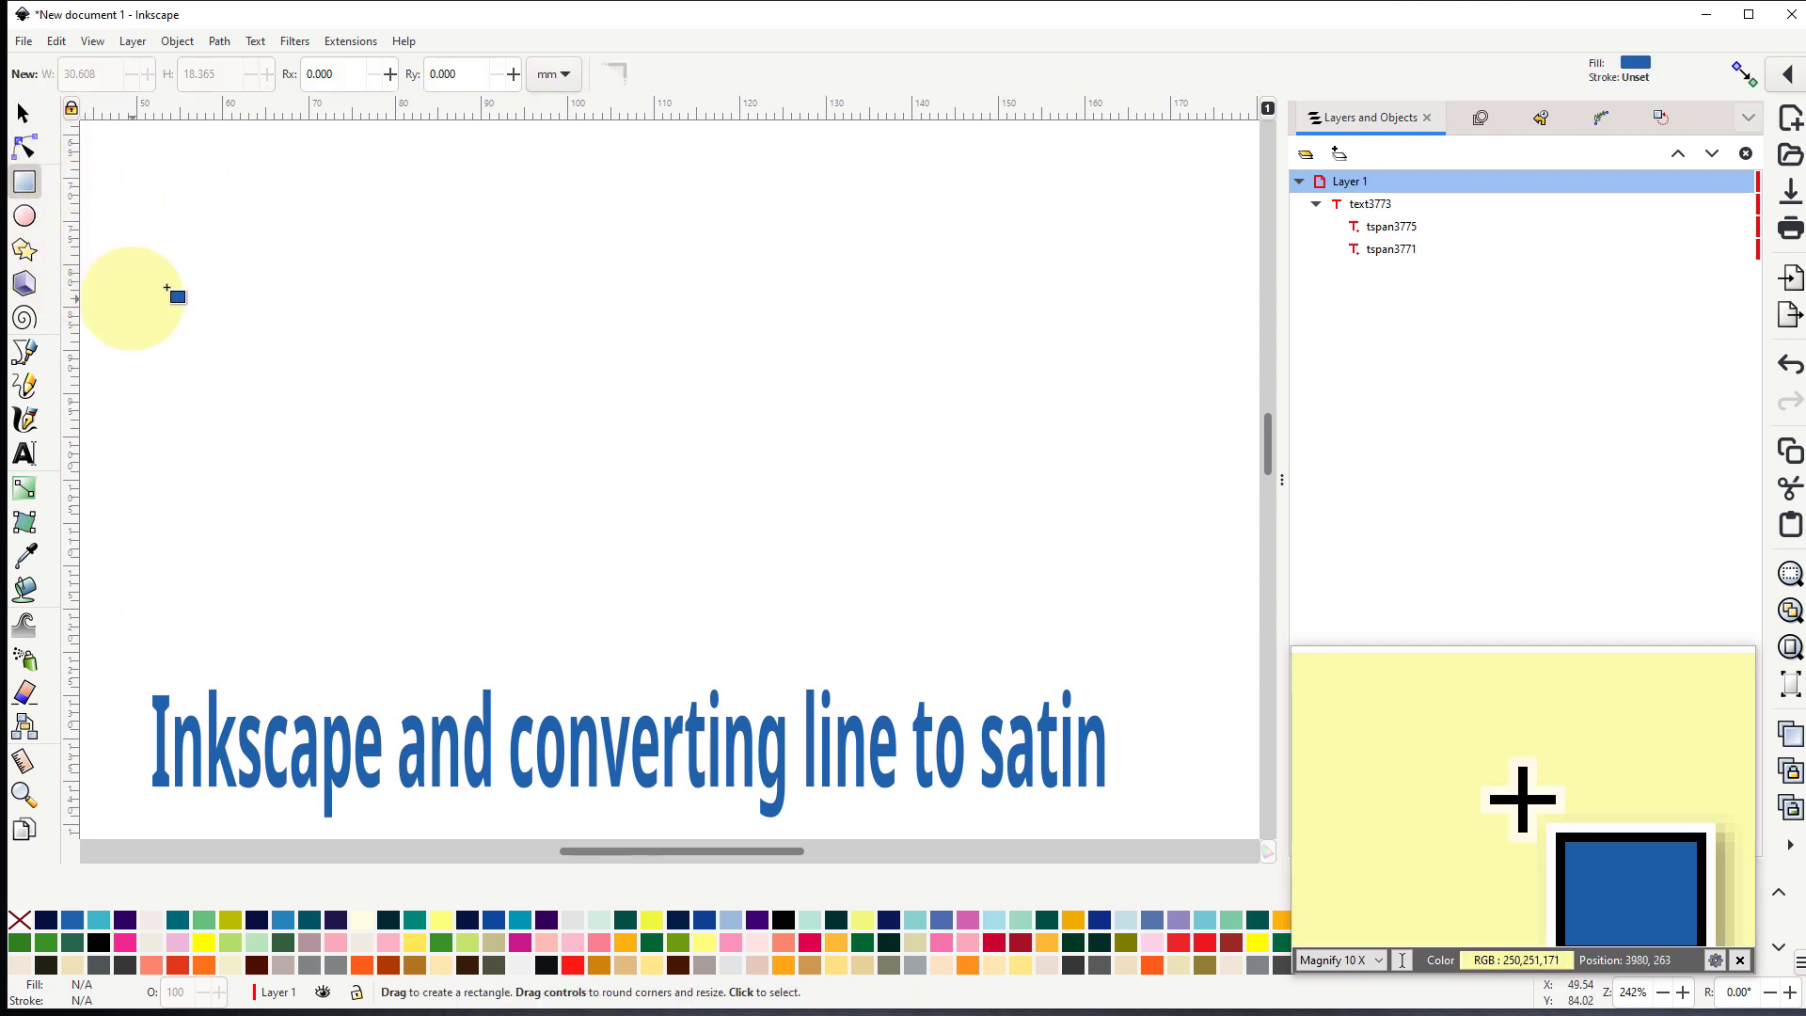
drag(204, 272, 413, 456)
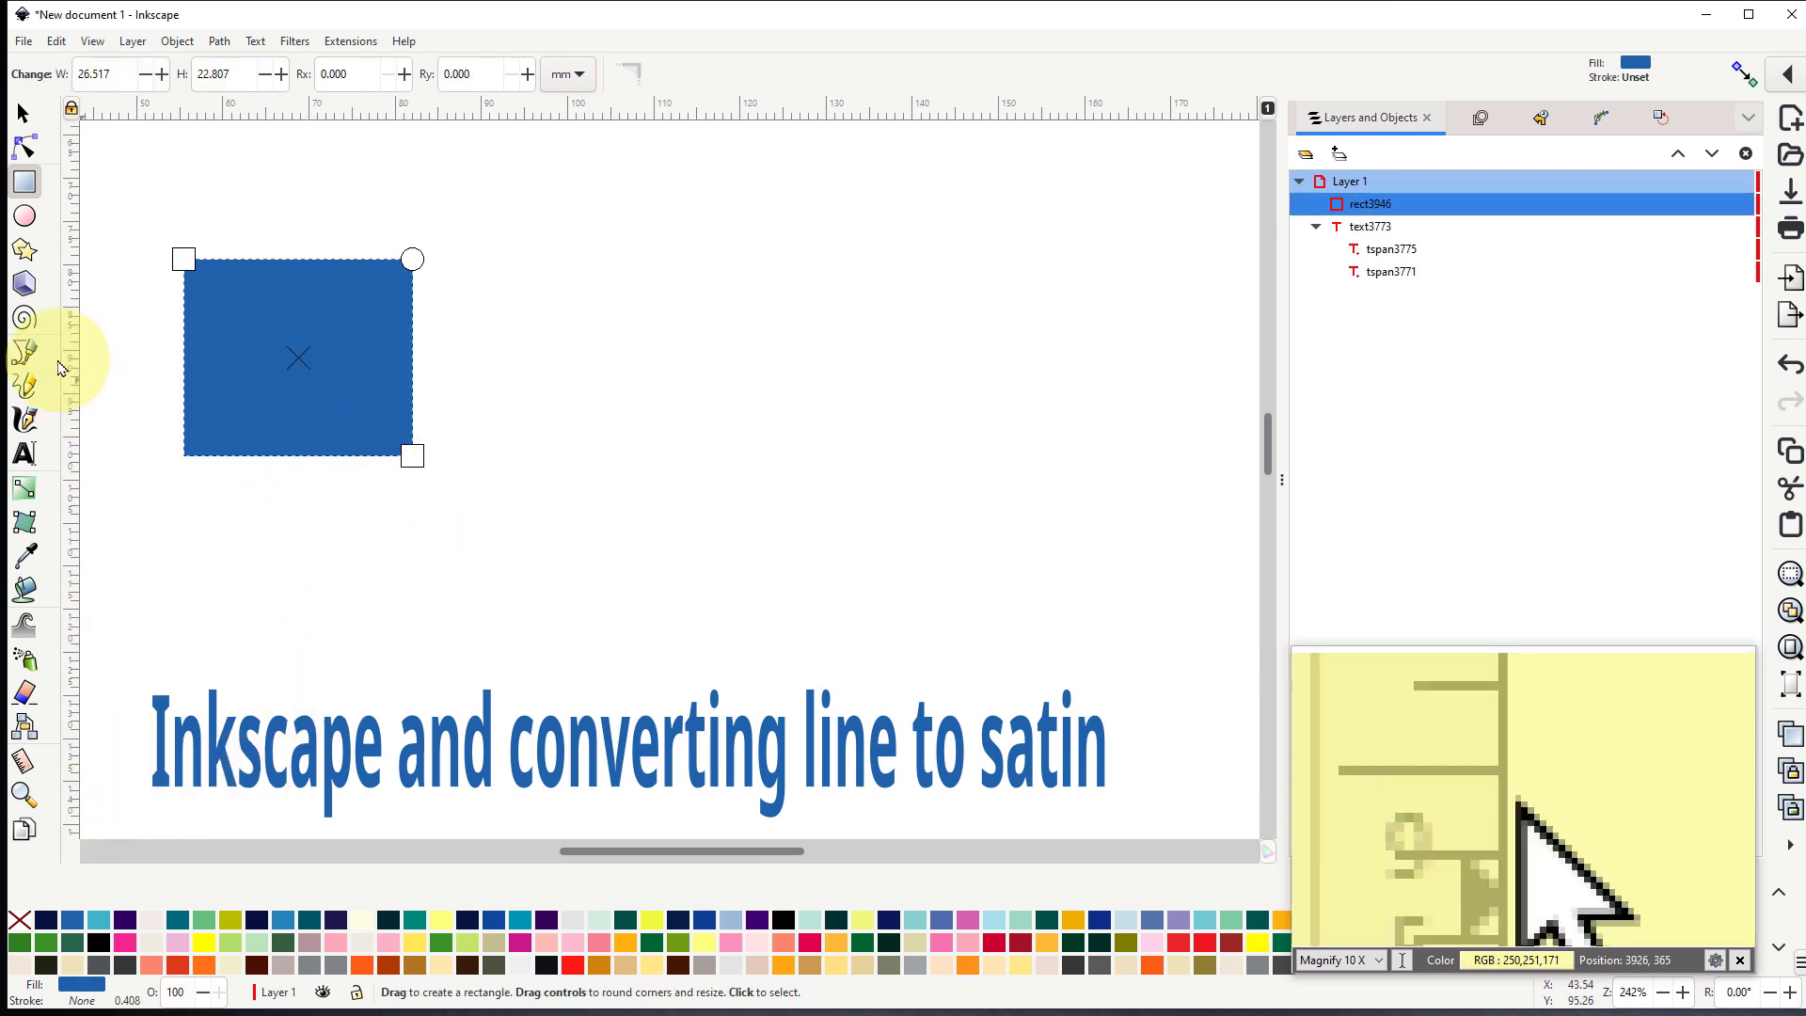
- Remove the rectangle's fill and give it a blue stroke 3 mm wide
click(20, 920)
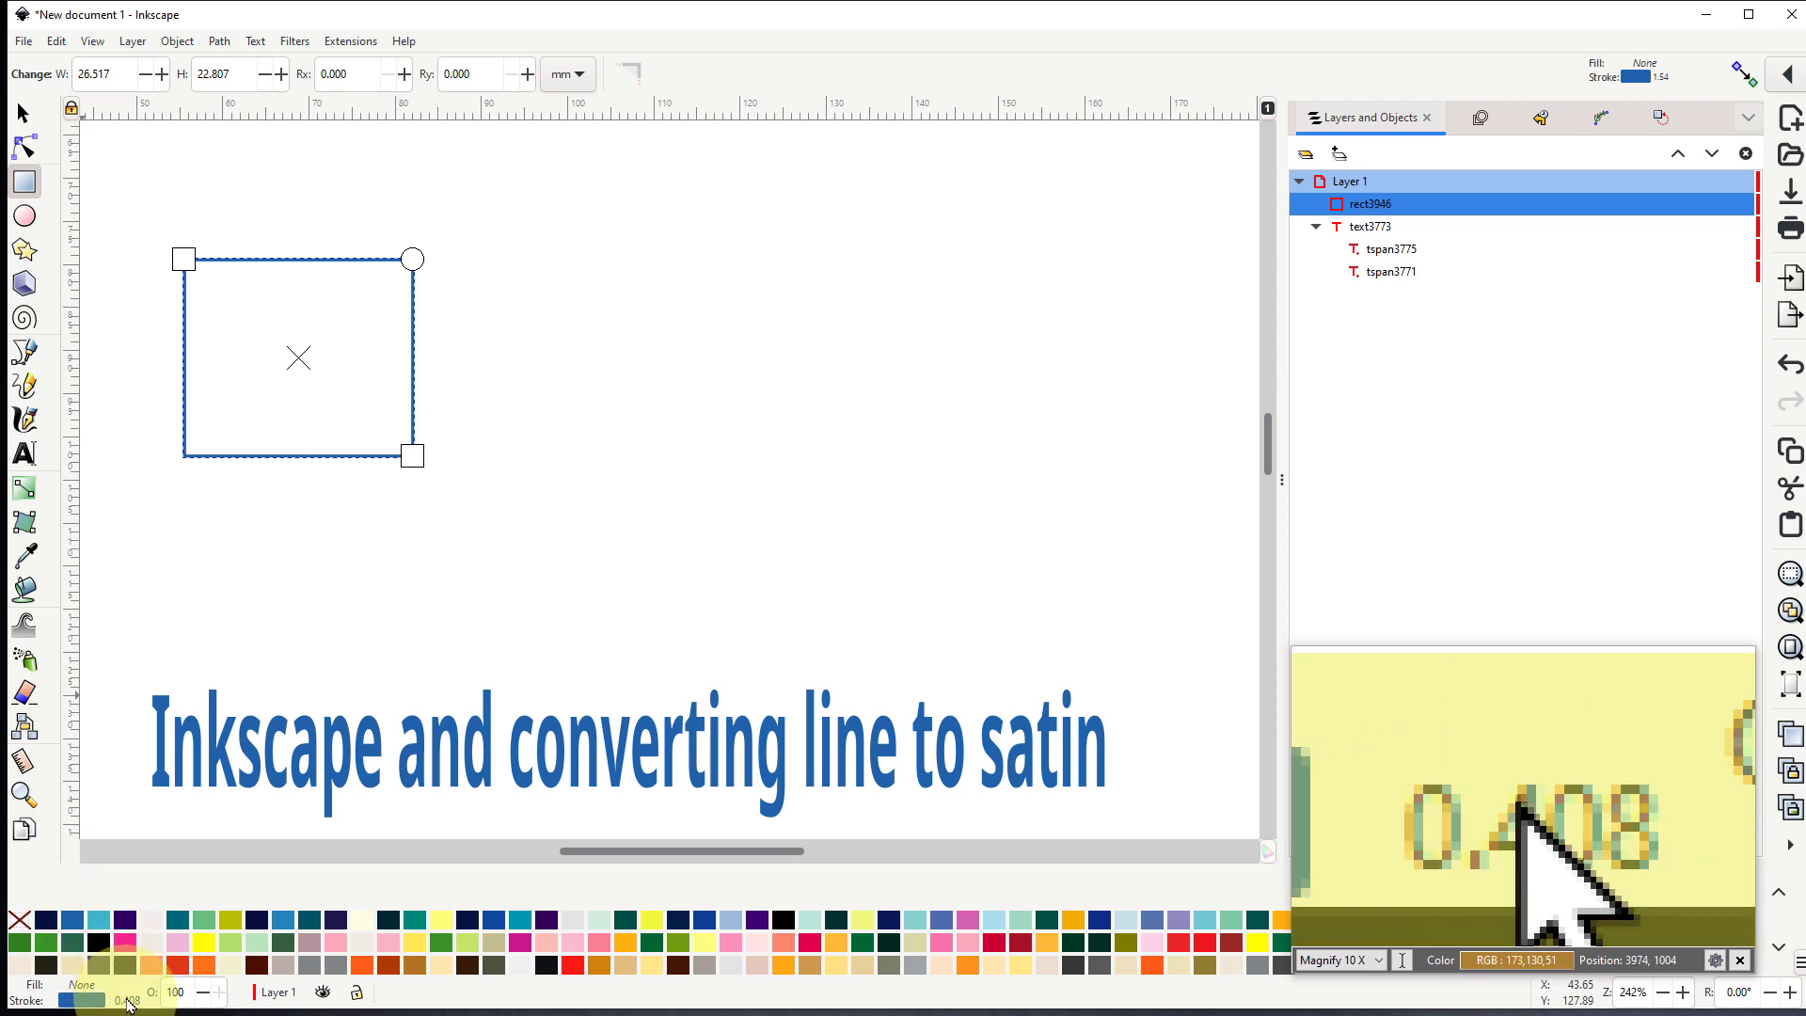
right_click(127, 999)
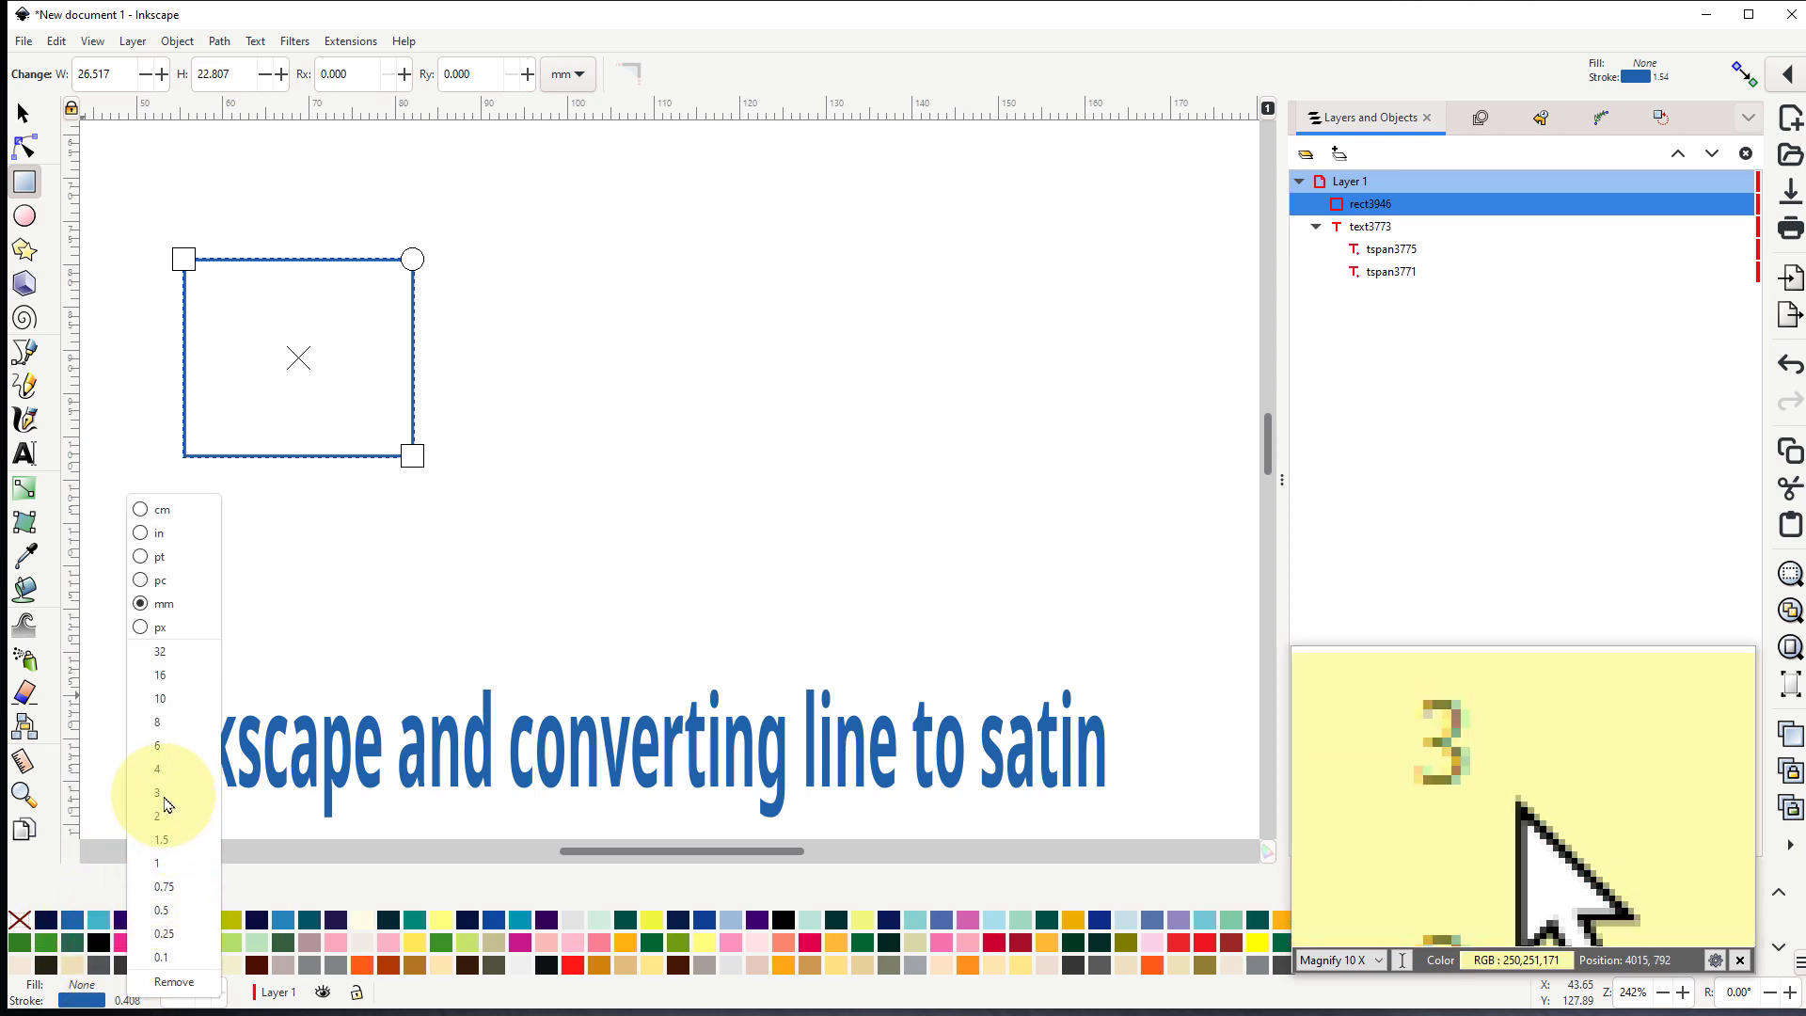
click(165, 800)
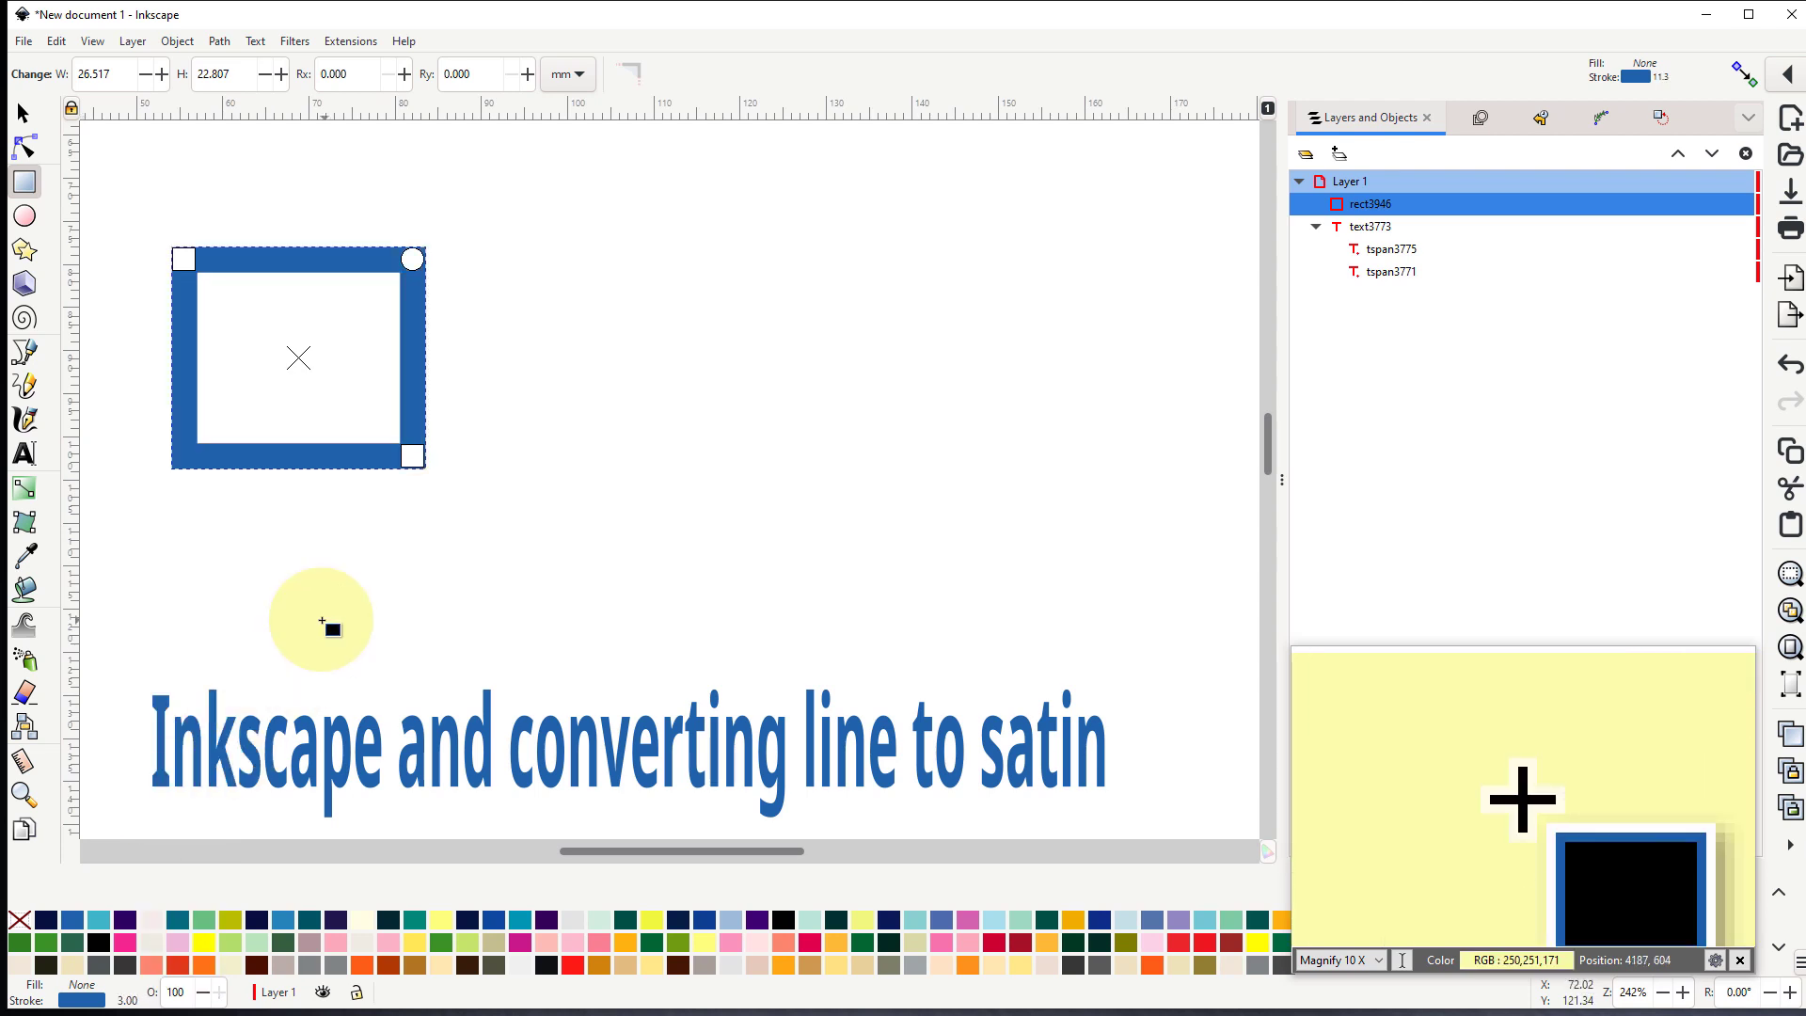
- Duplicate the outlined rectangle twice and space the copies in a row to the right of the original
click(26, 118)
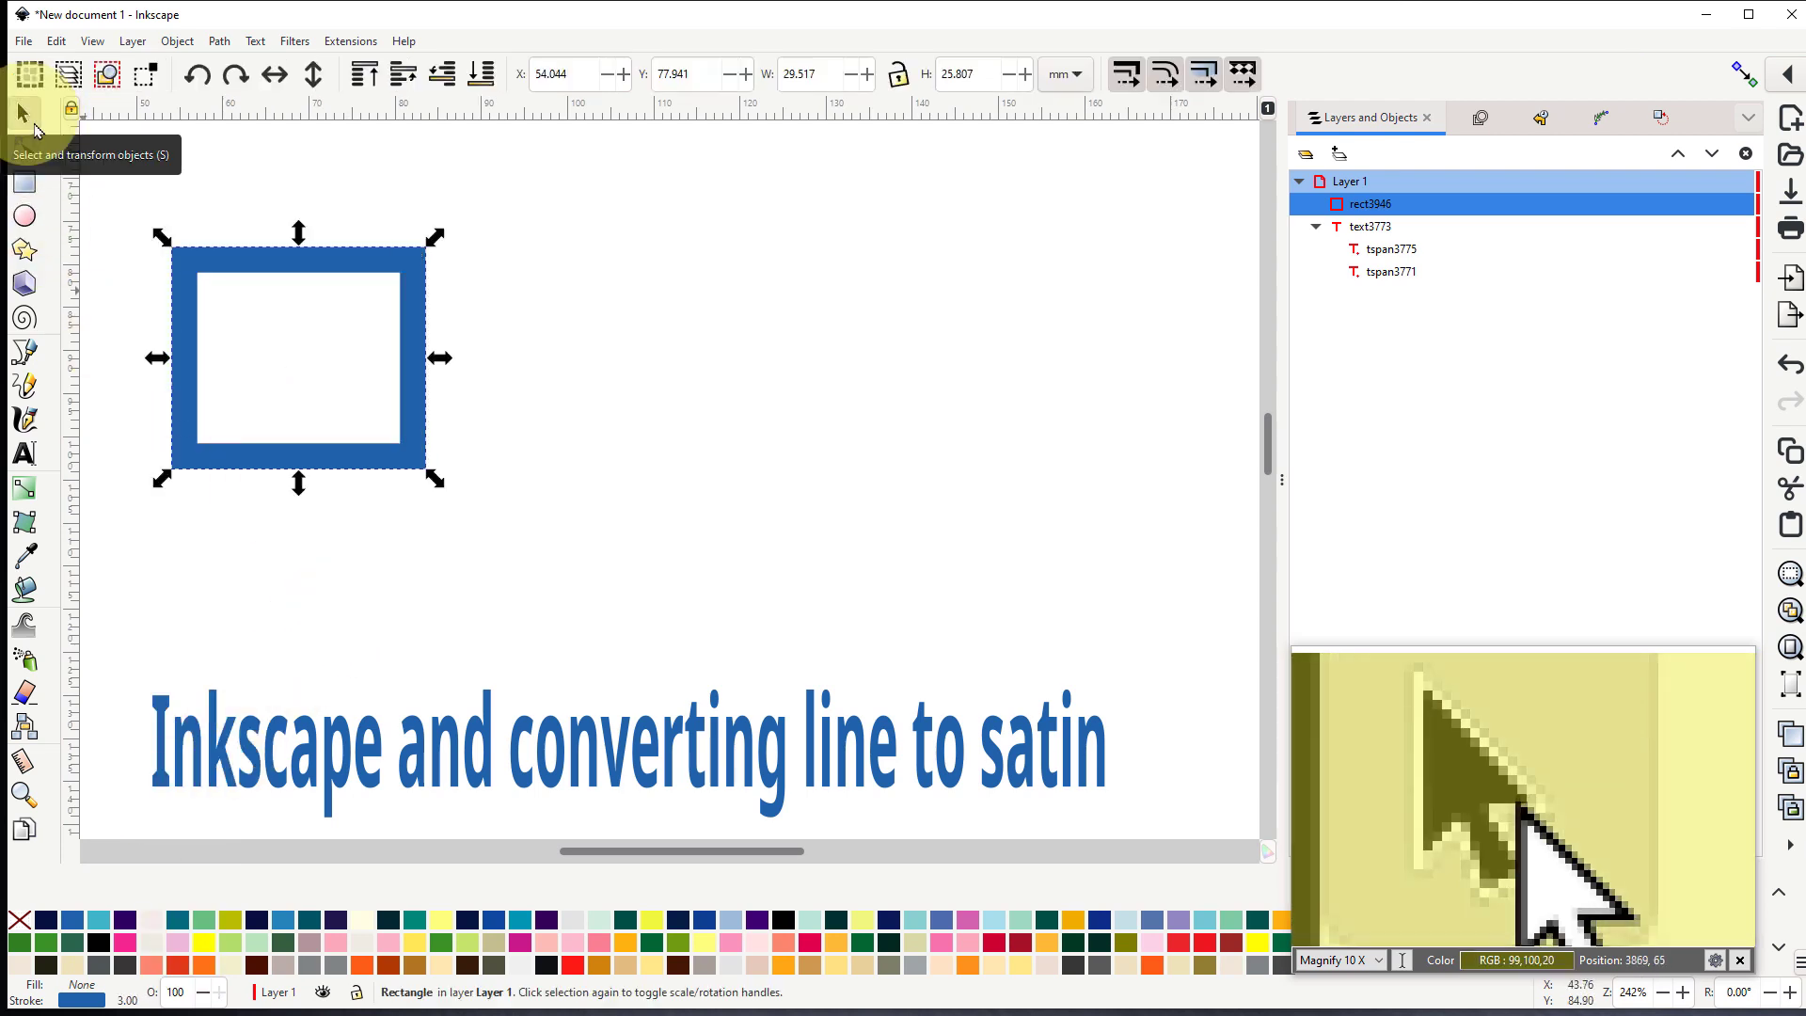
right_click(299, 275)
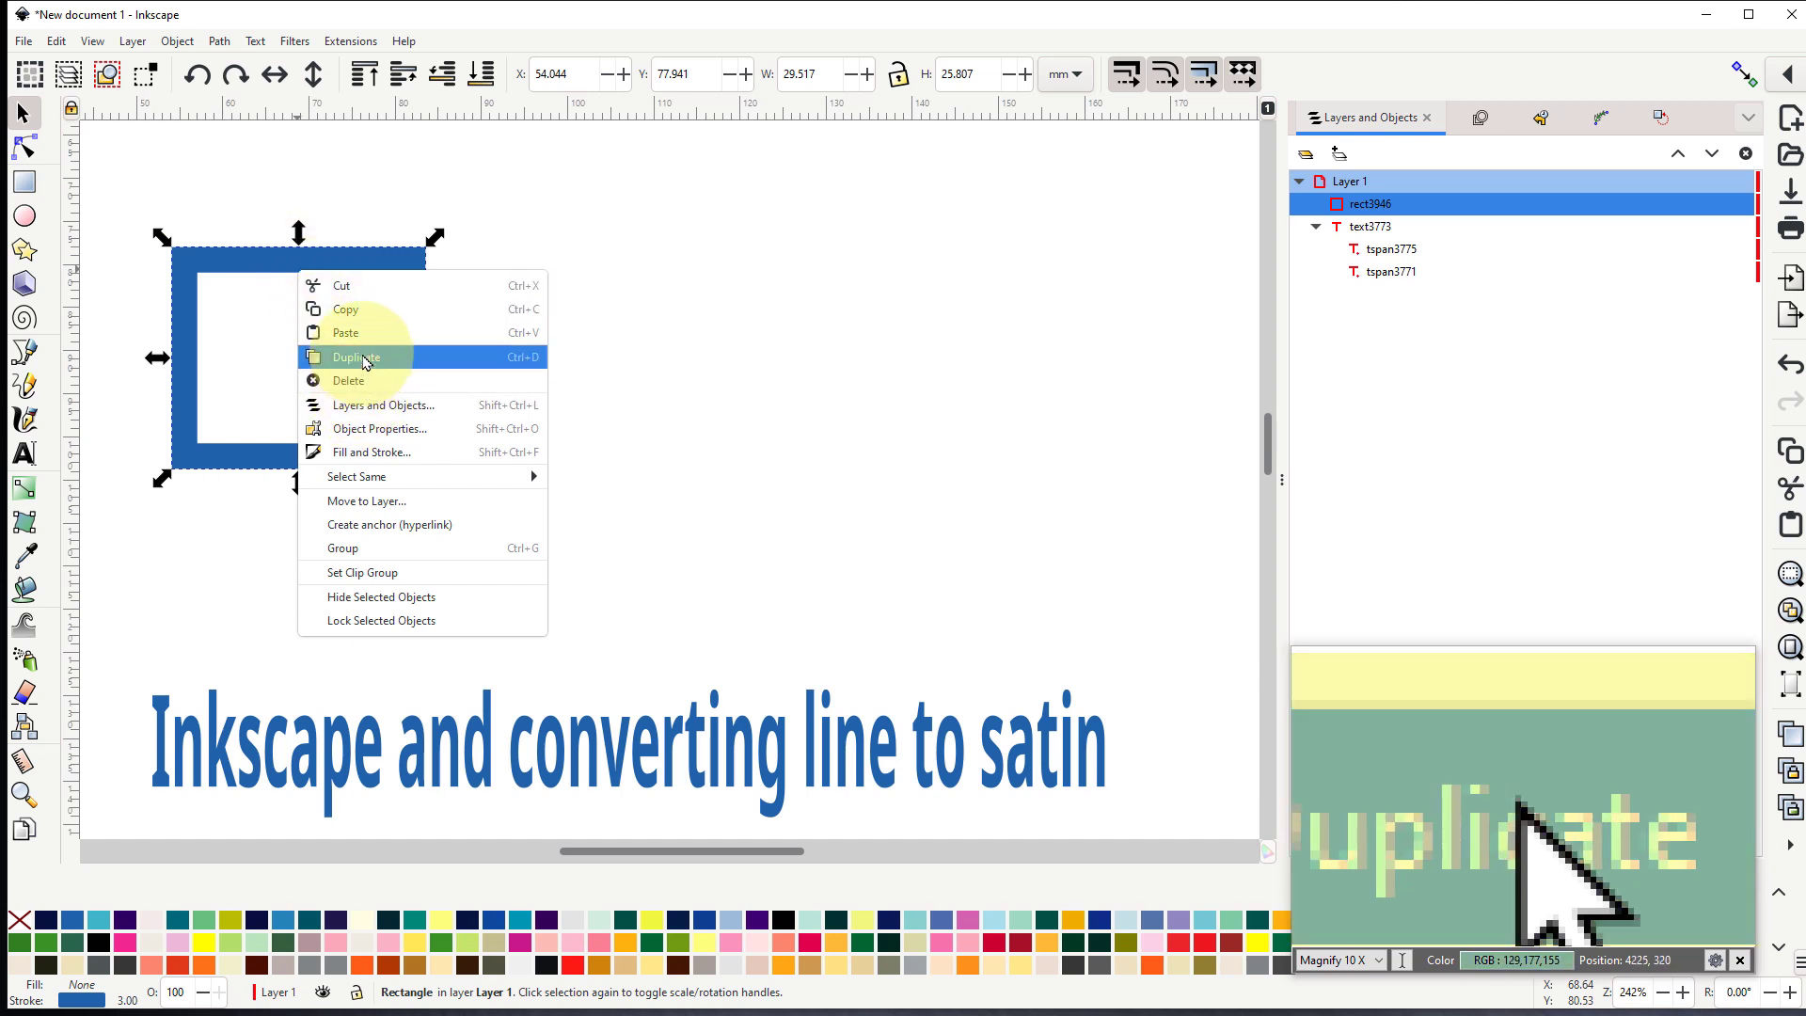
click(373, 355)
drag(408, 350, 798, 346)
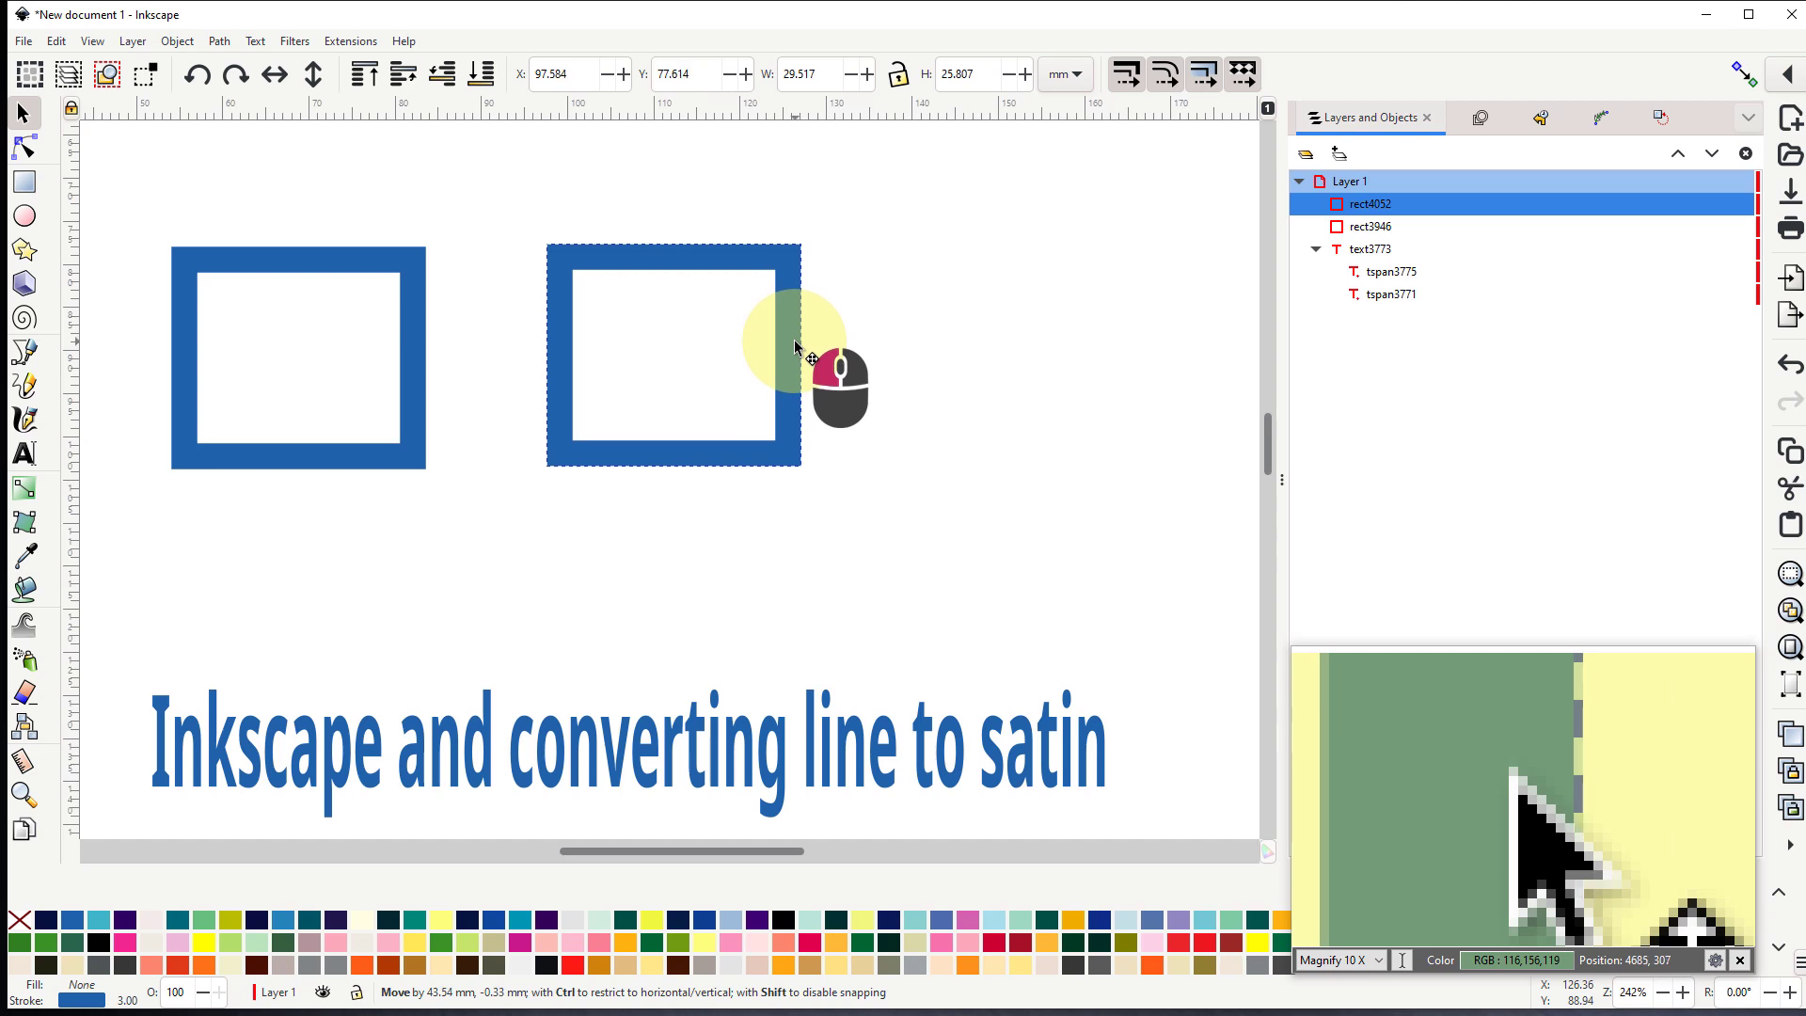
right_click(797, 346)
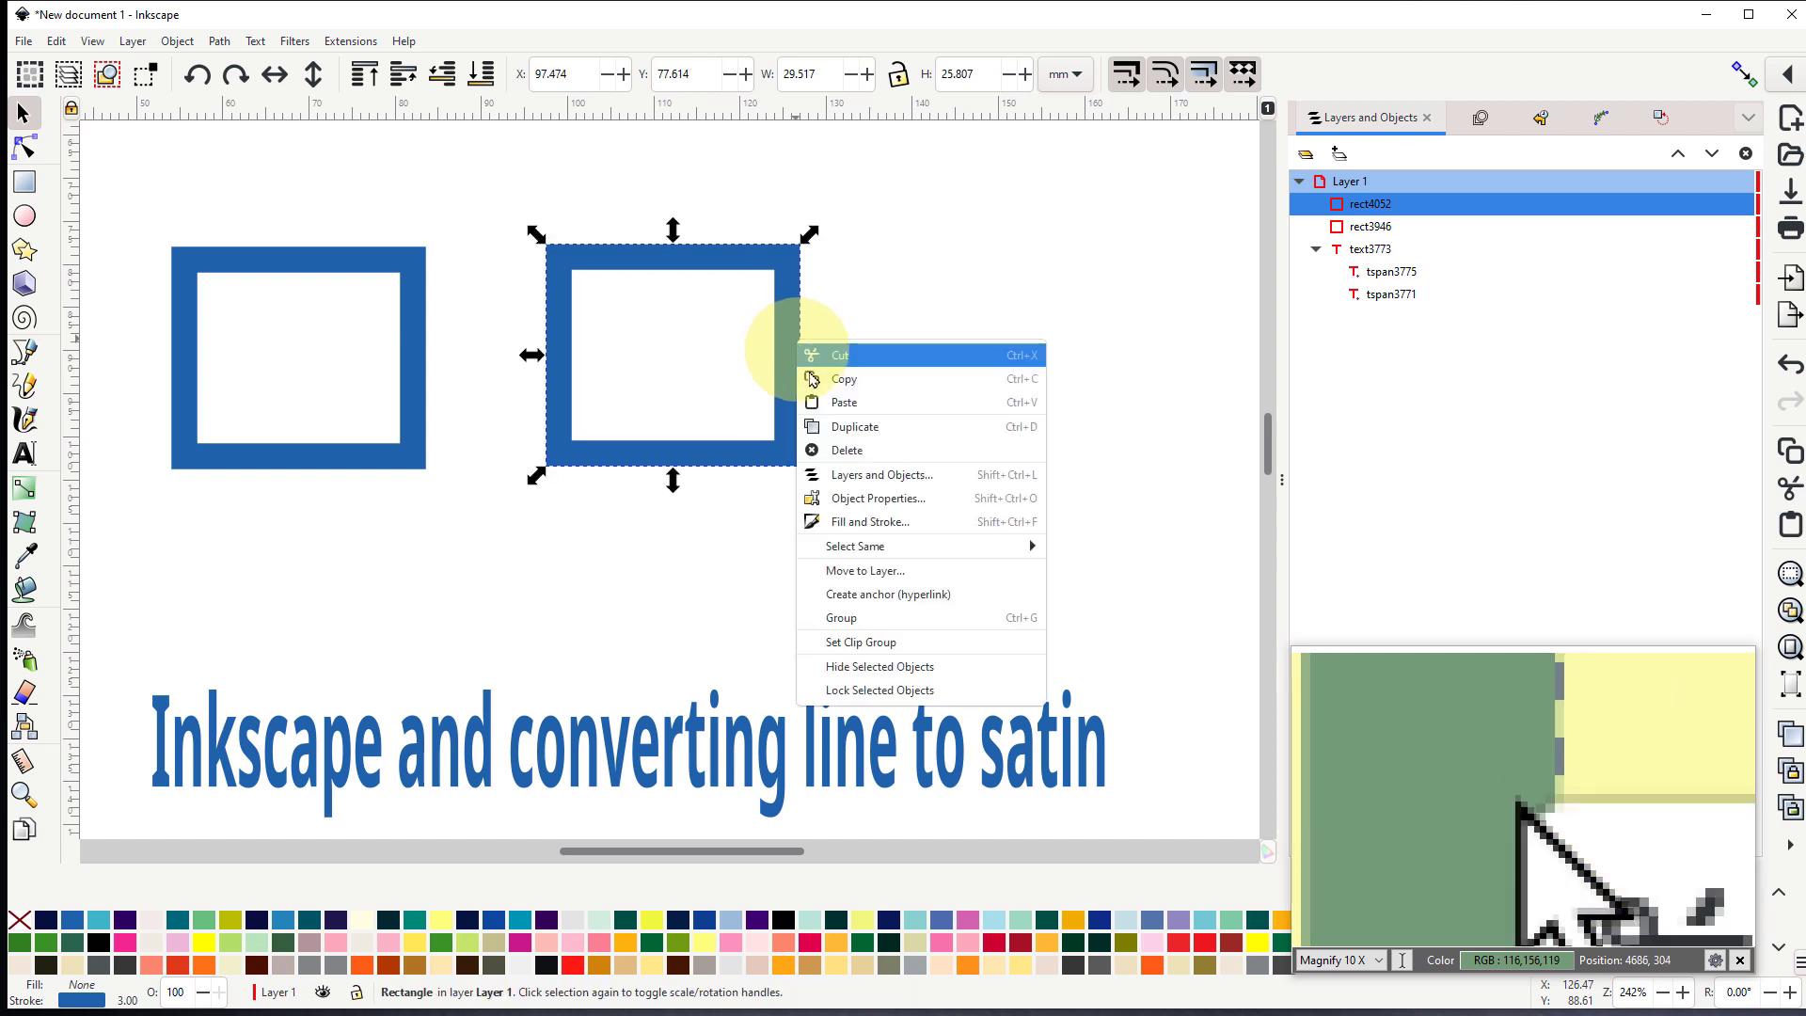
click(850, 431)
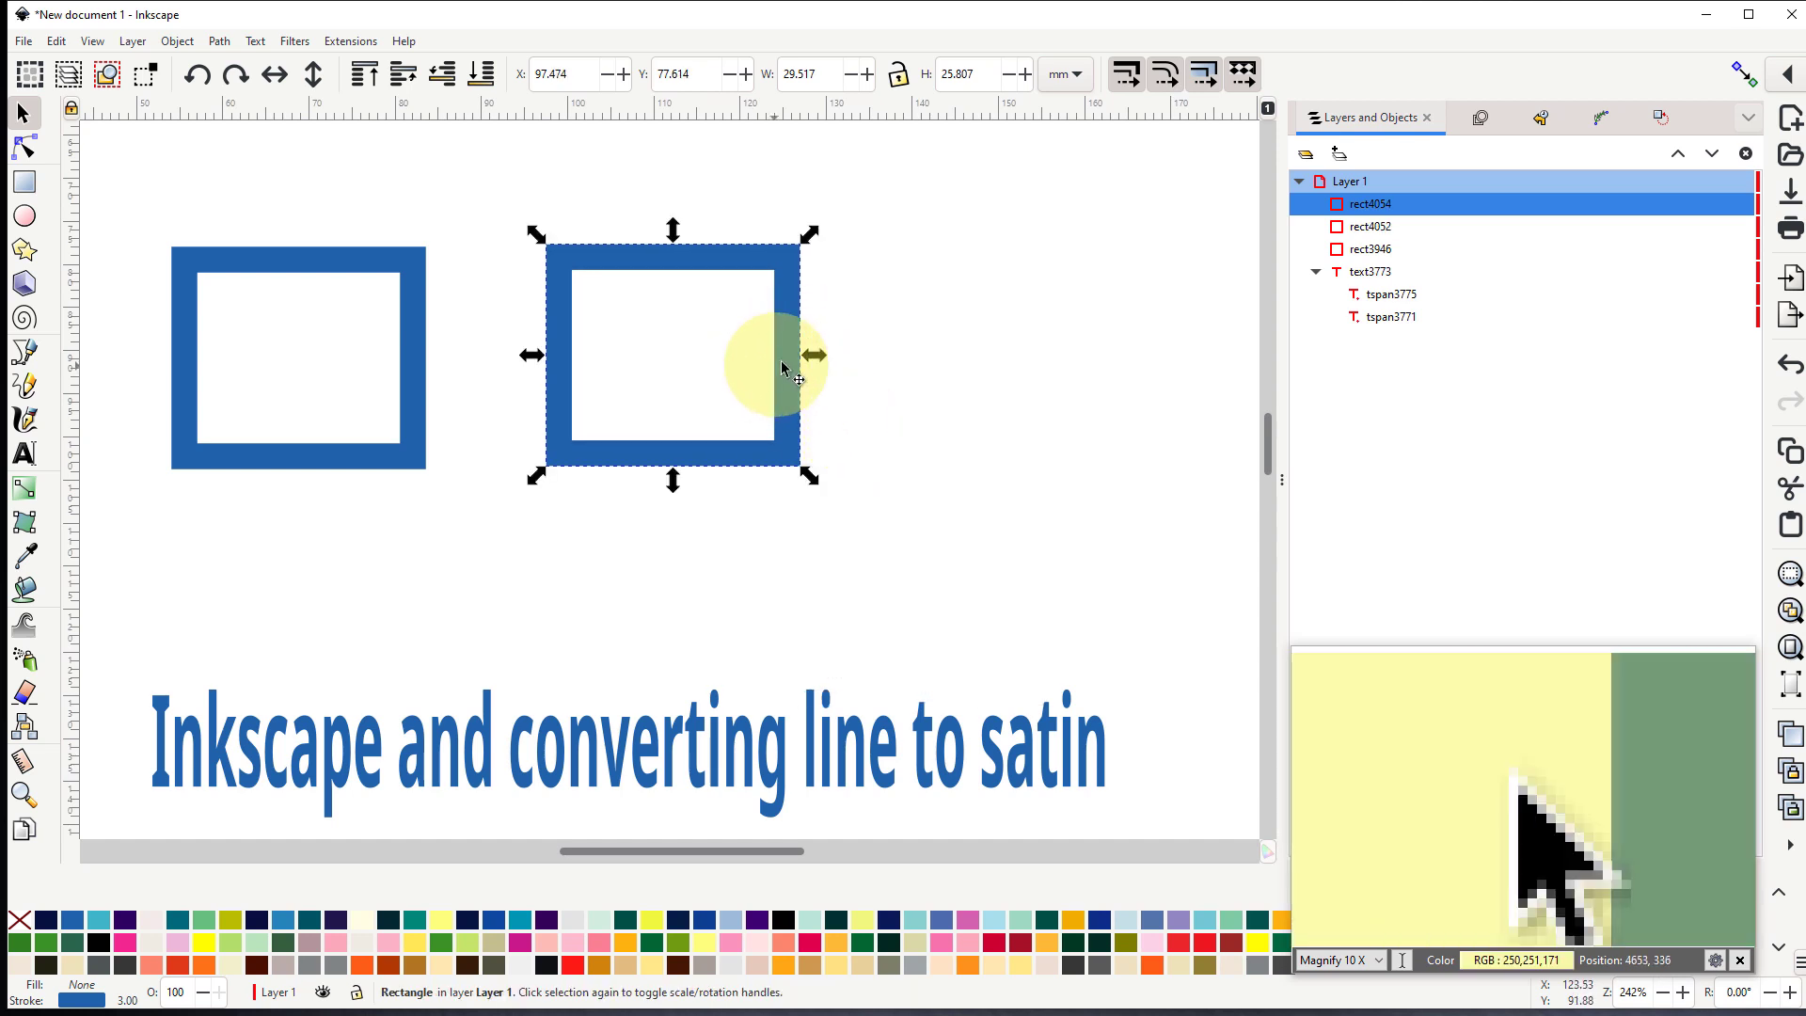
drag(781, 365, 1147, 358)
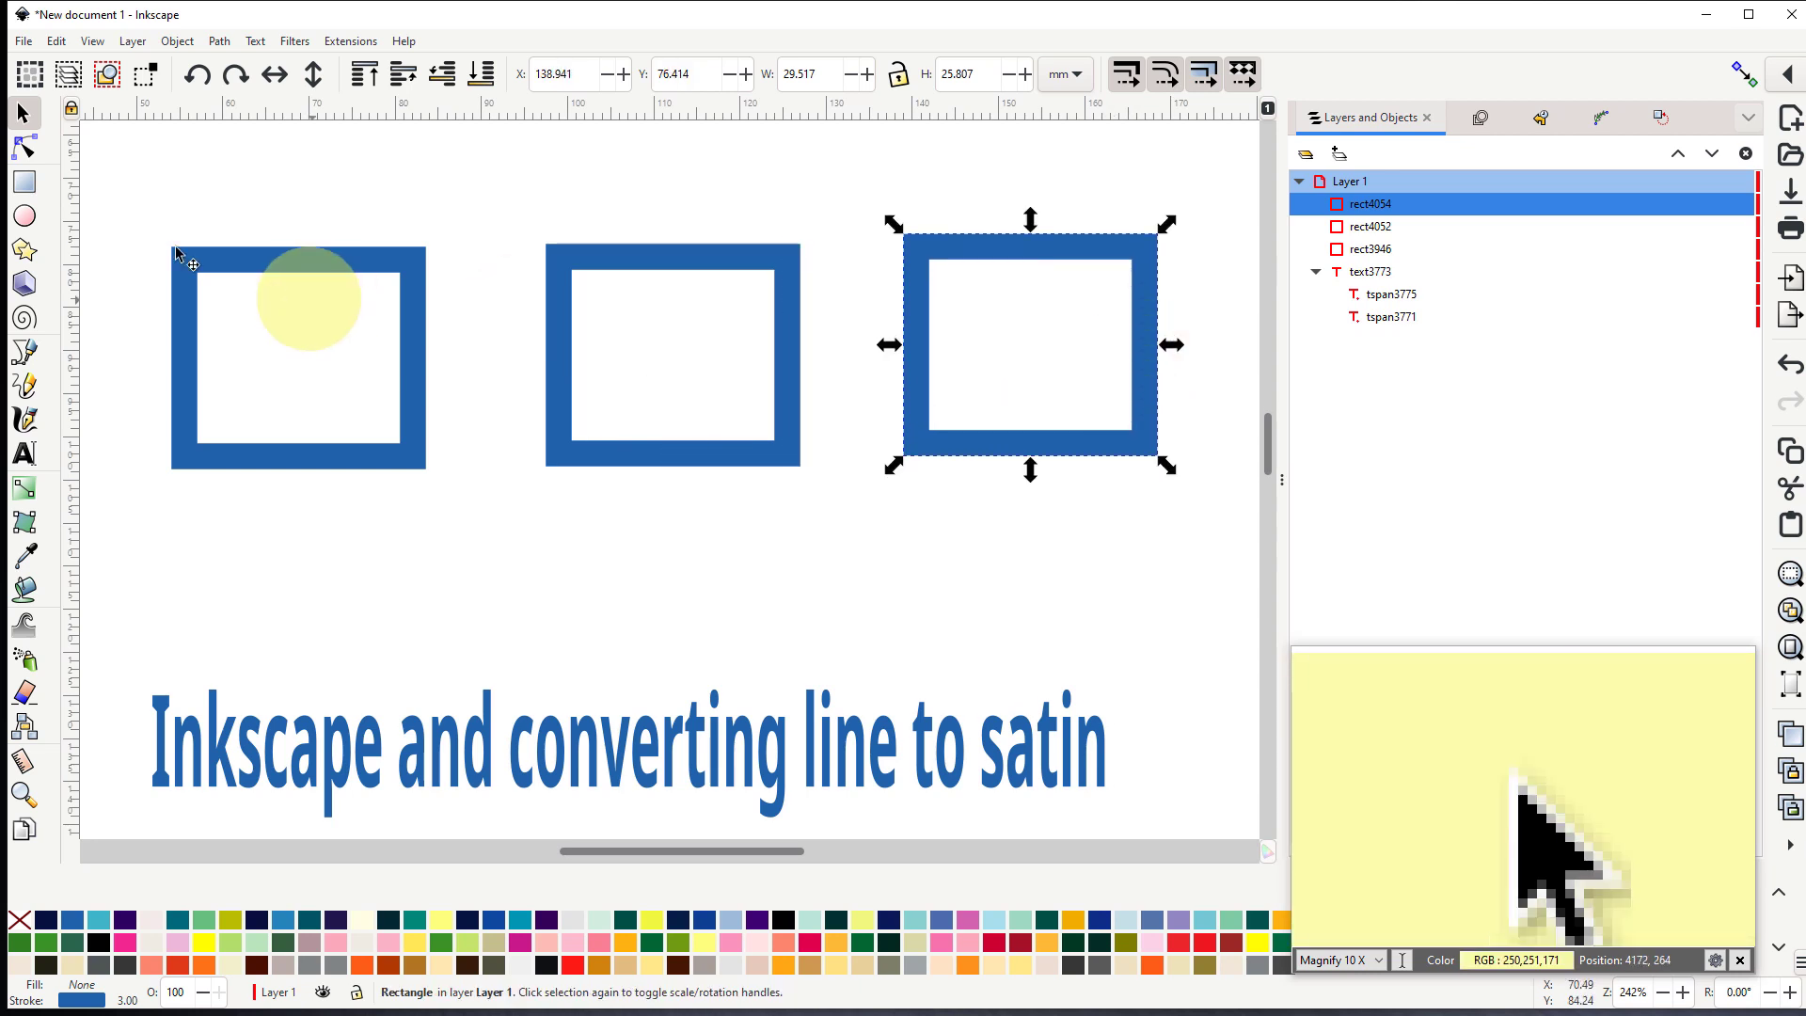
- Convert all three rectangles from objects to paths and check the corner nodes of the left and middle ones
drag(305, 214, 1215, 542)
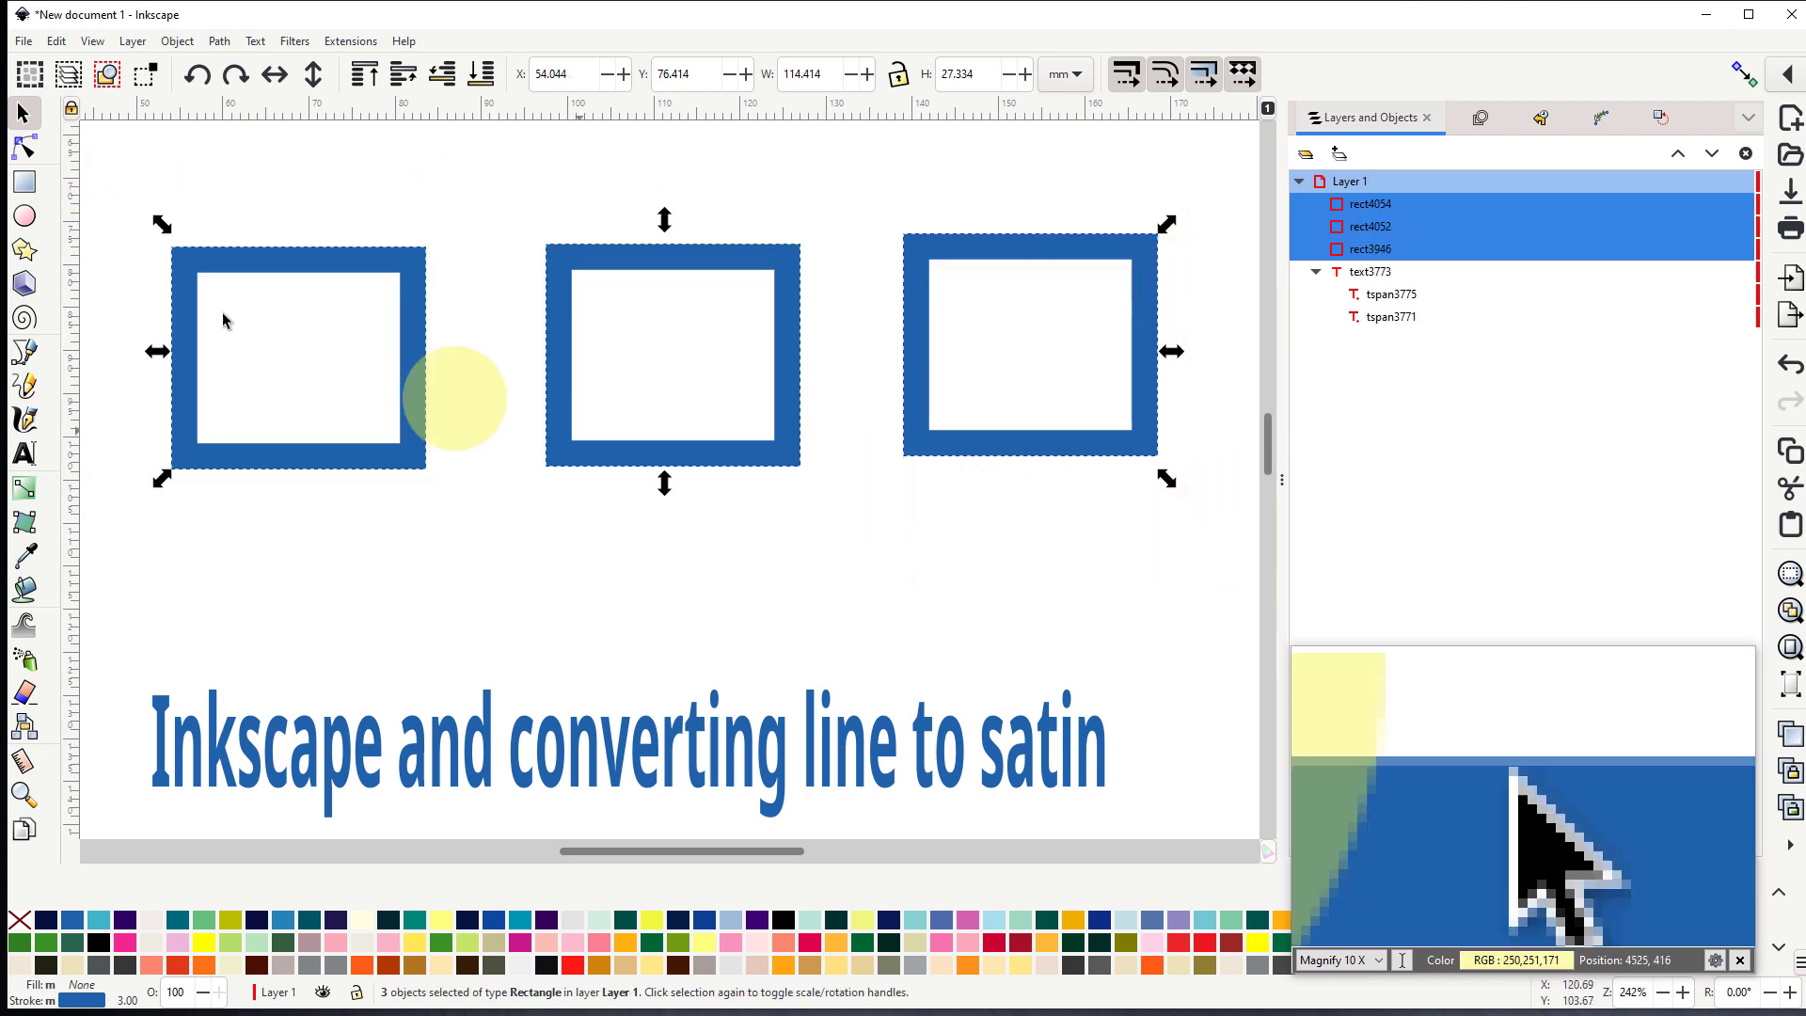
click(25, 148)
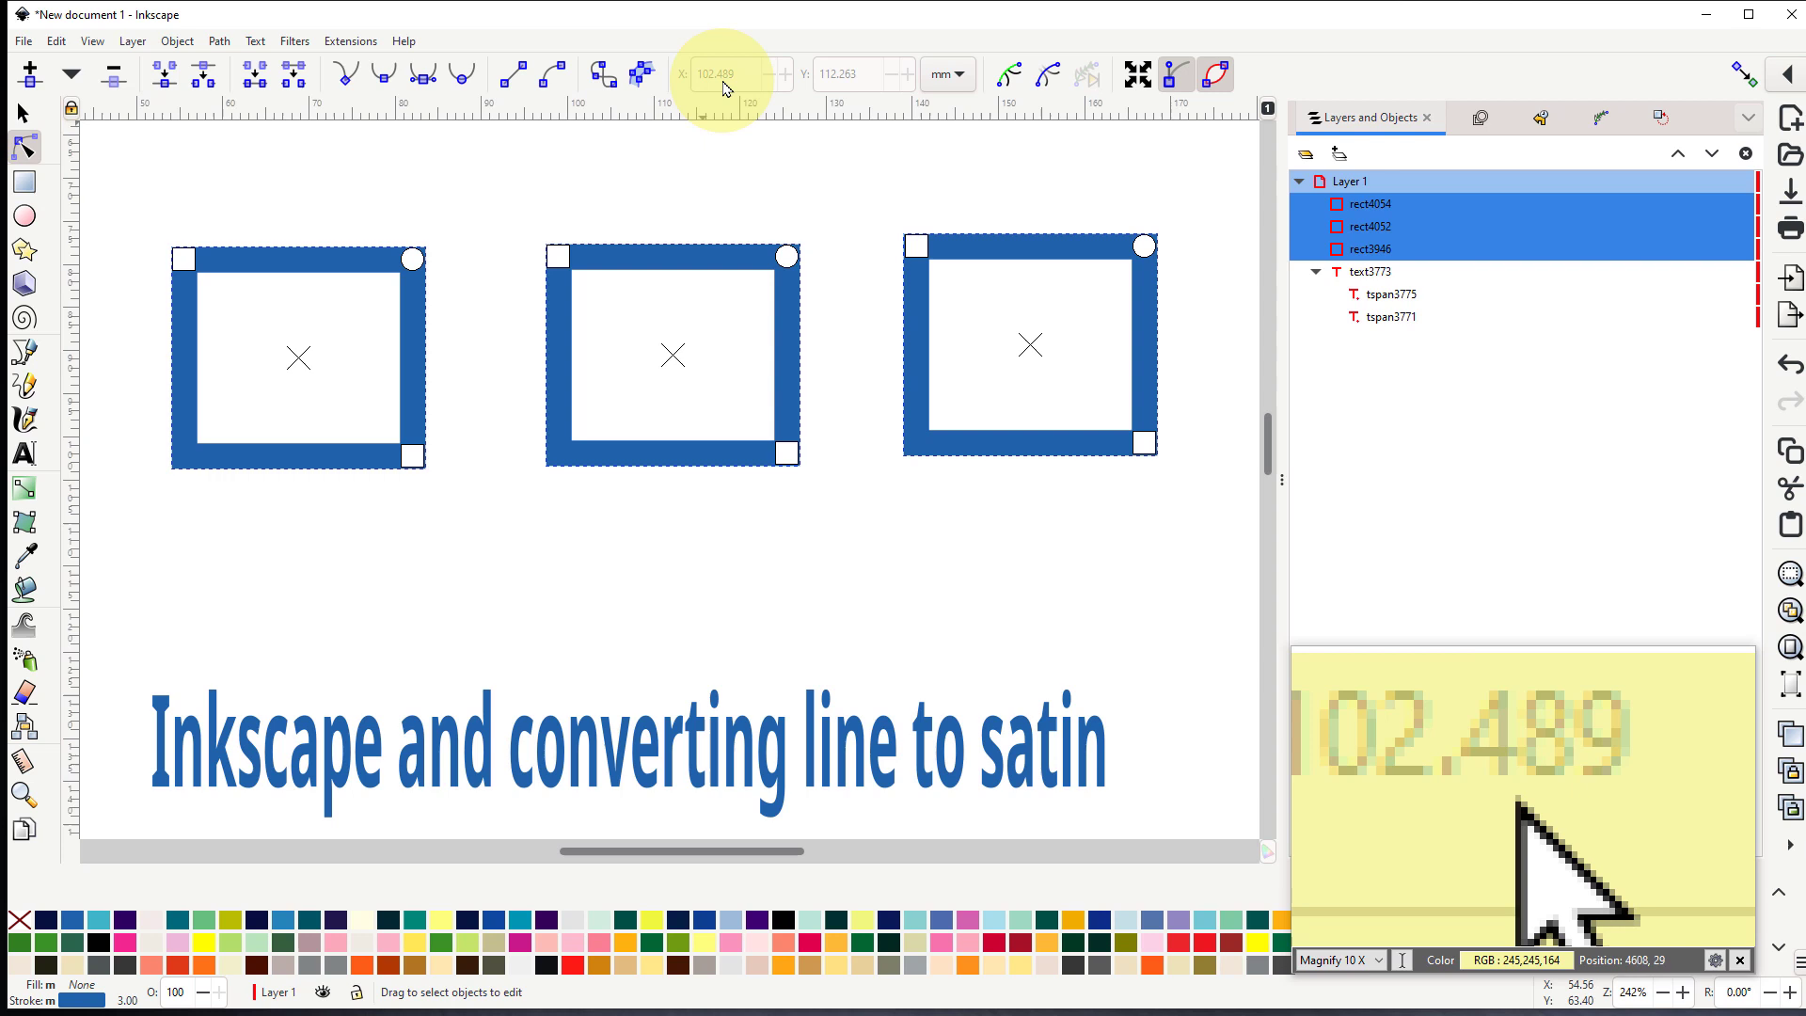
click(603, 73)
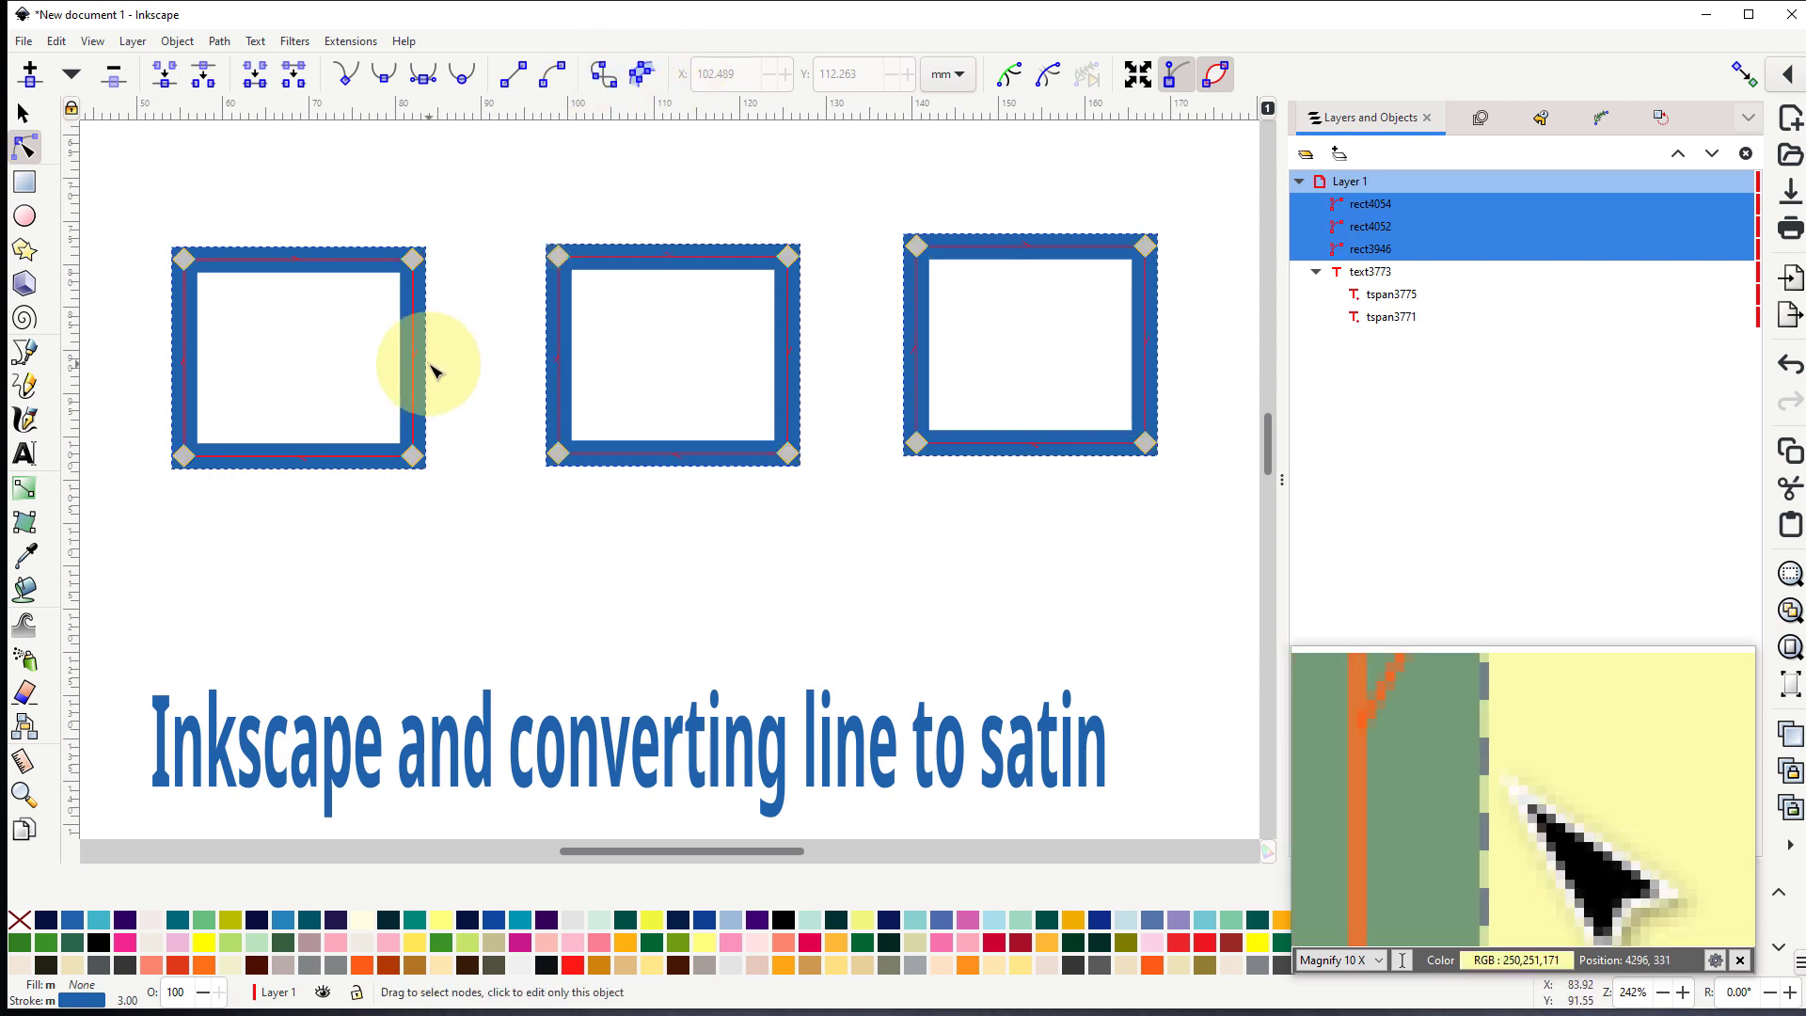
click(313, 569)
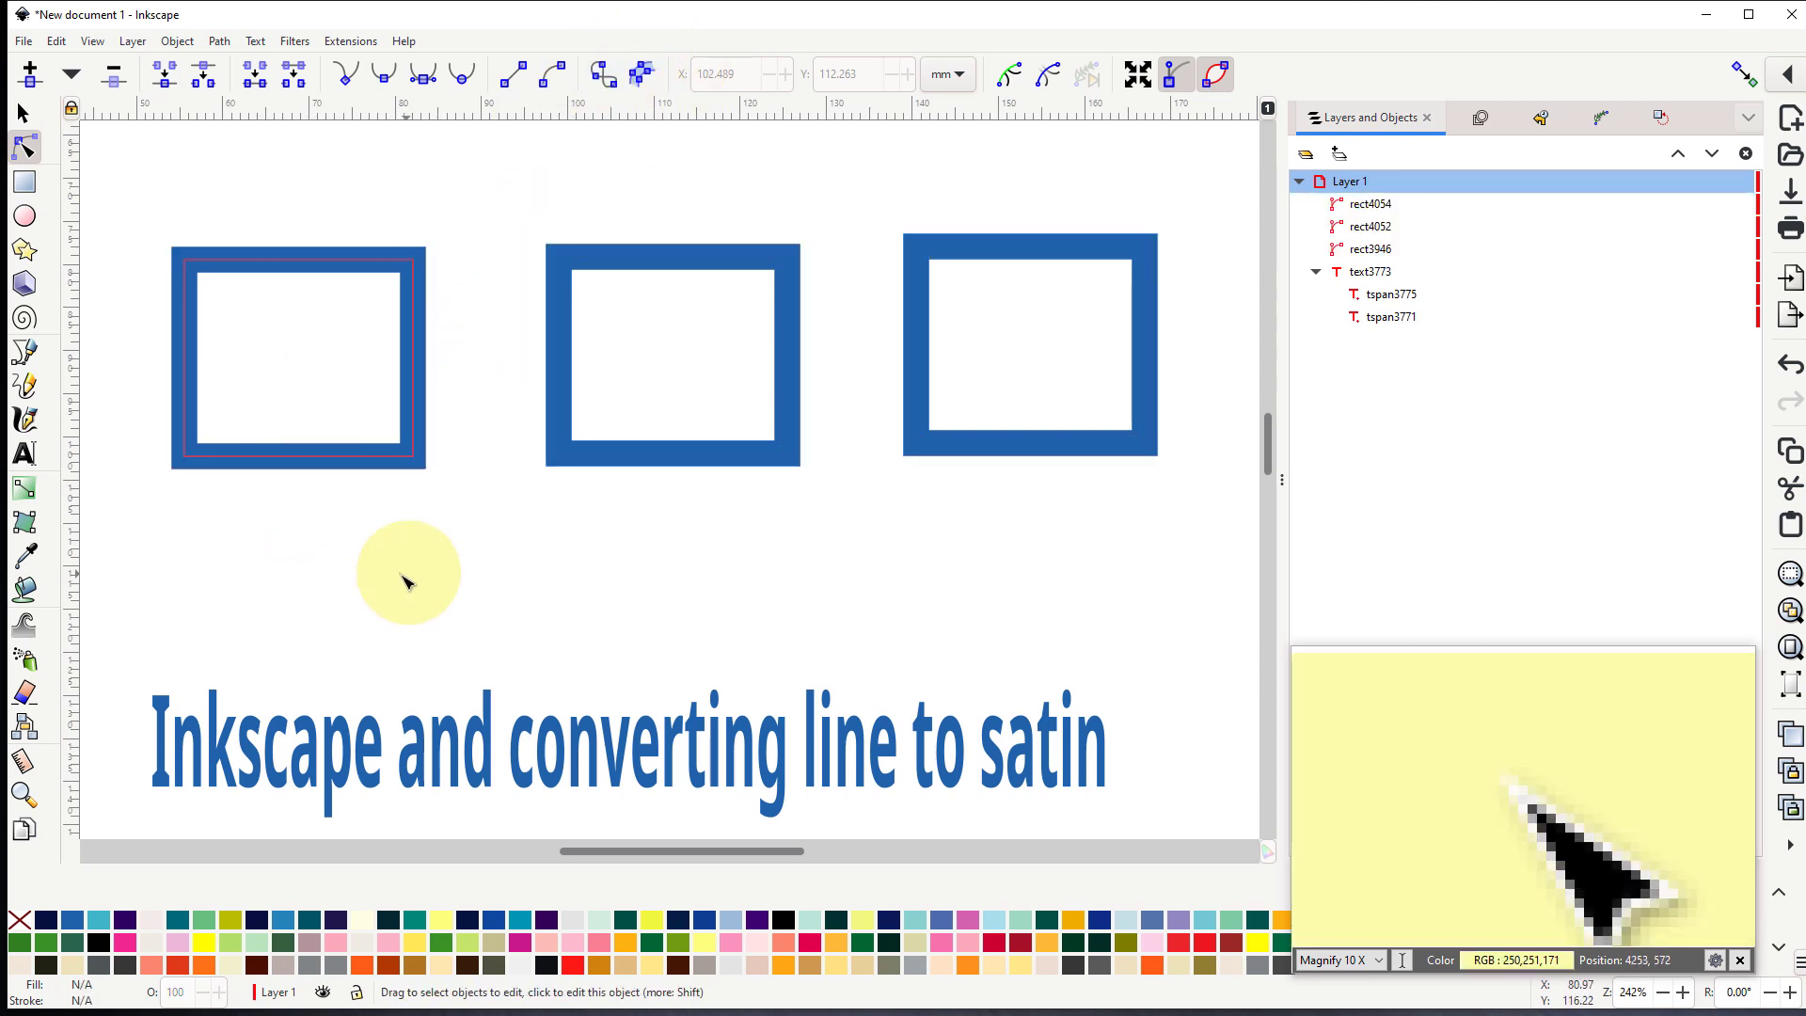
click(391, 465)
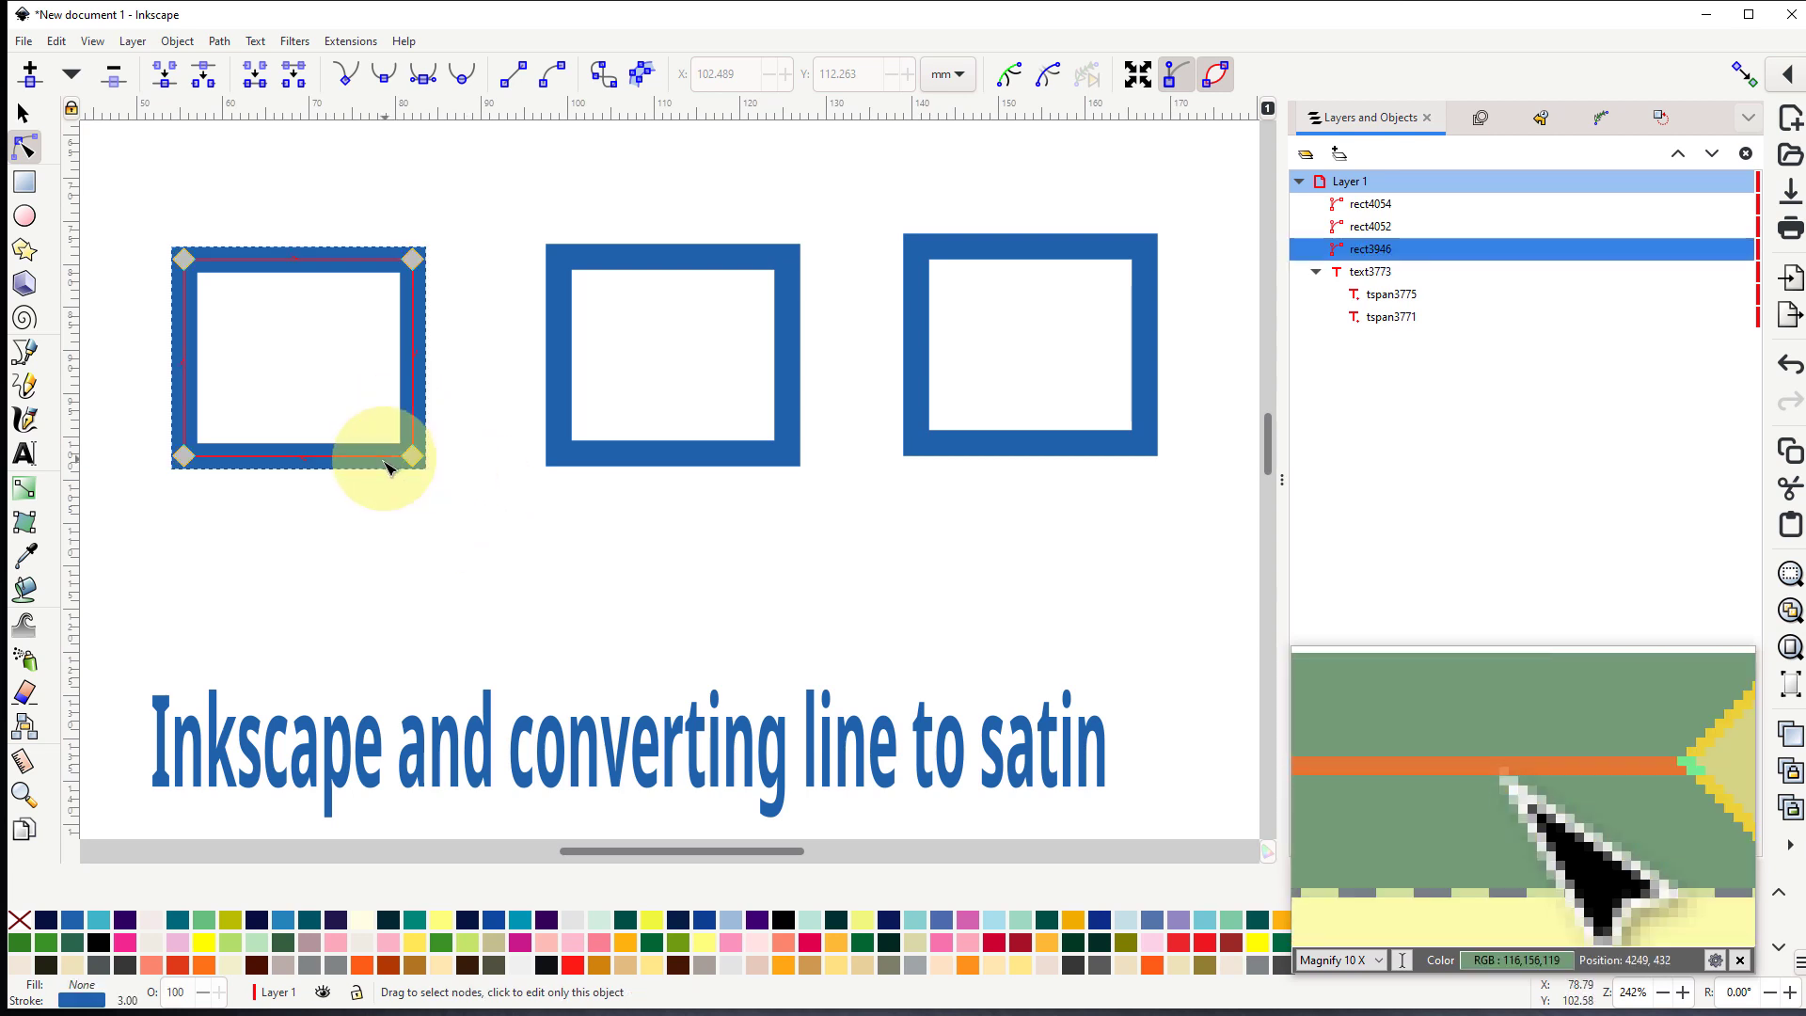
click(23, 115)
click(623, 269)
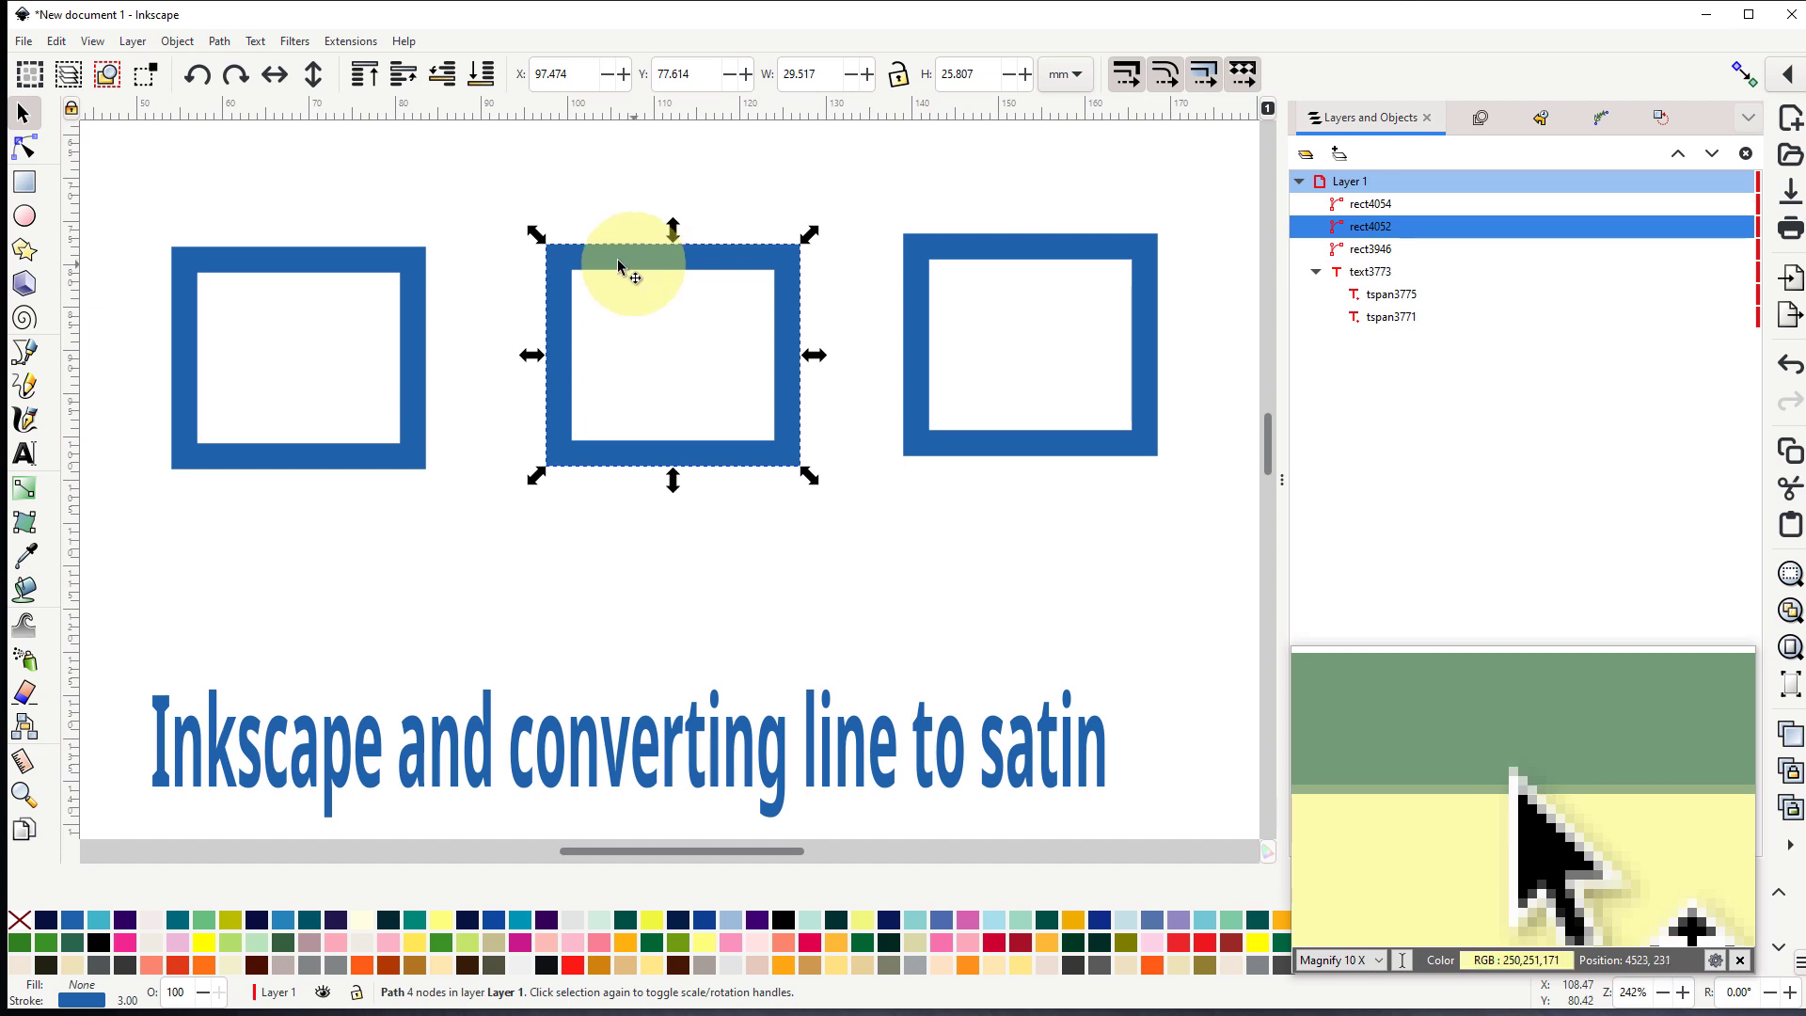
click(35, 152)
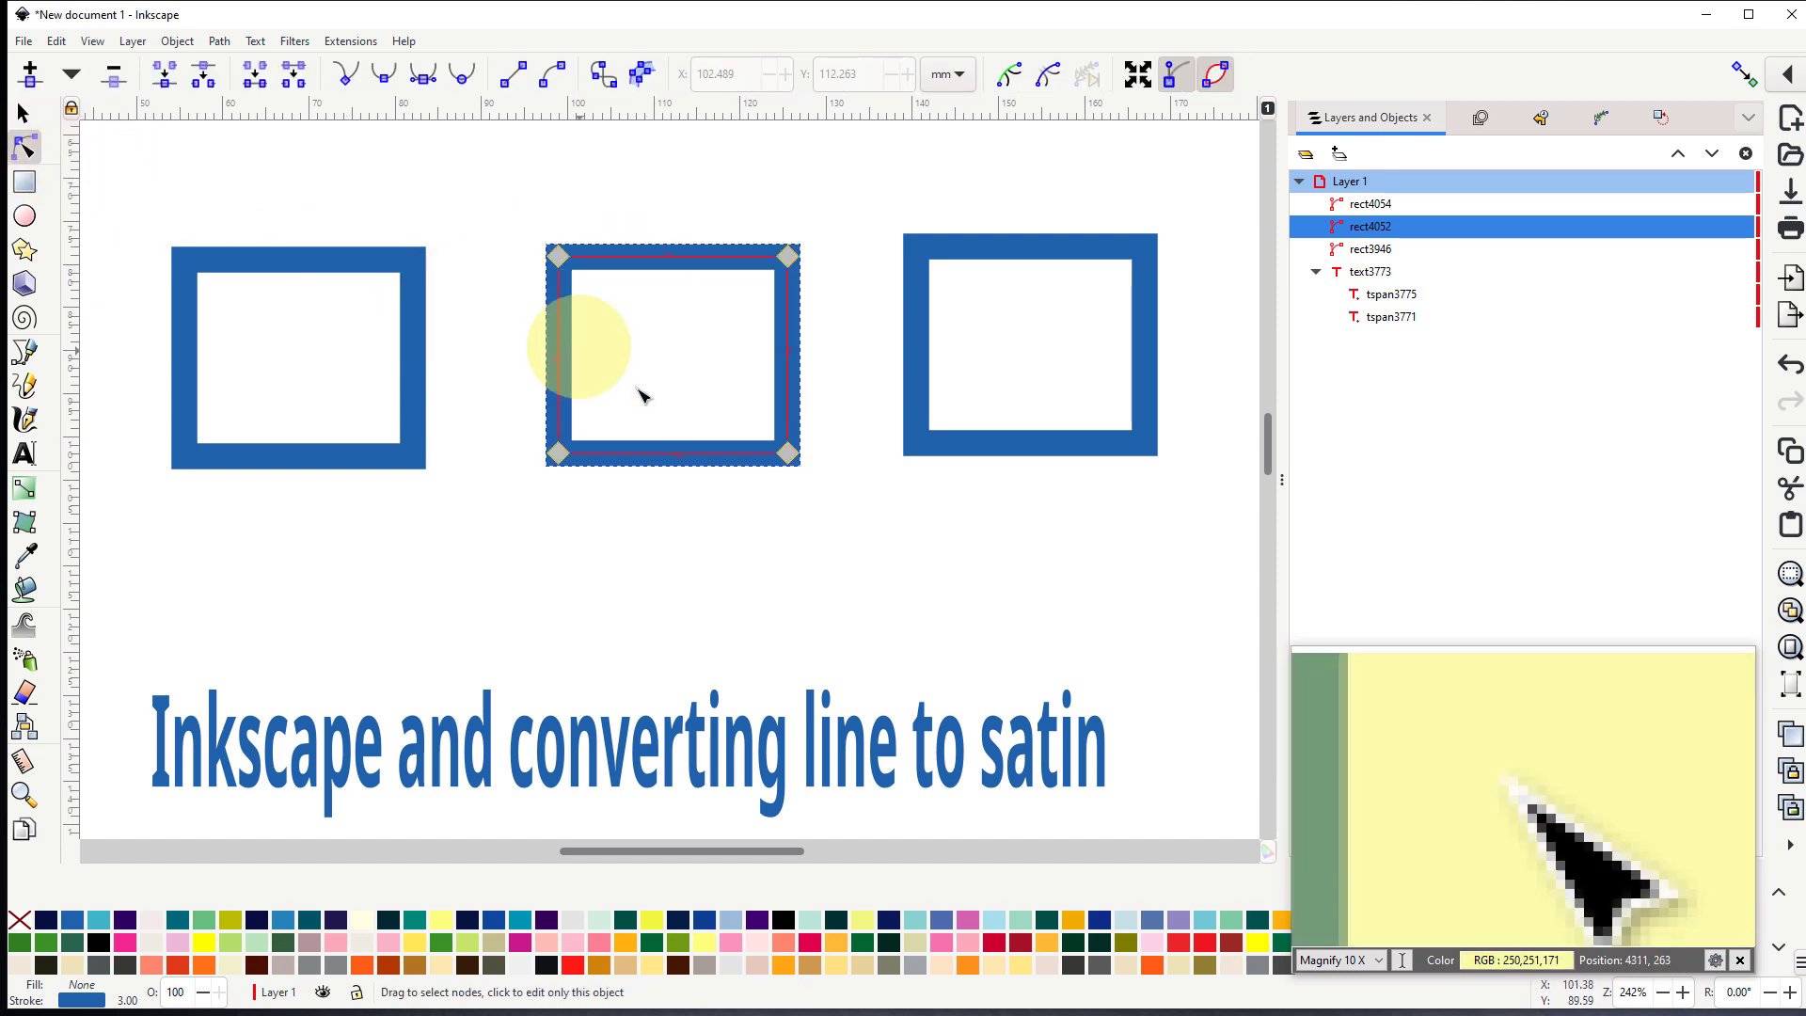
- Convert the left rectangle's outline to satin with Ink/Stitch's Convert Line to Satin
click(22, 114)
click(292, 272)
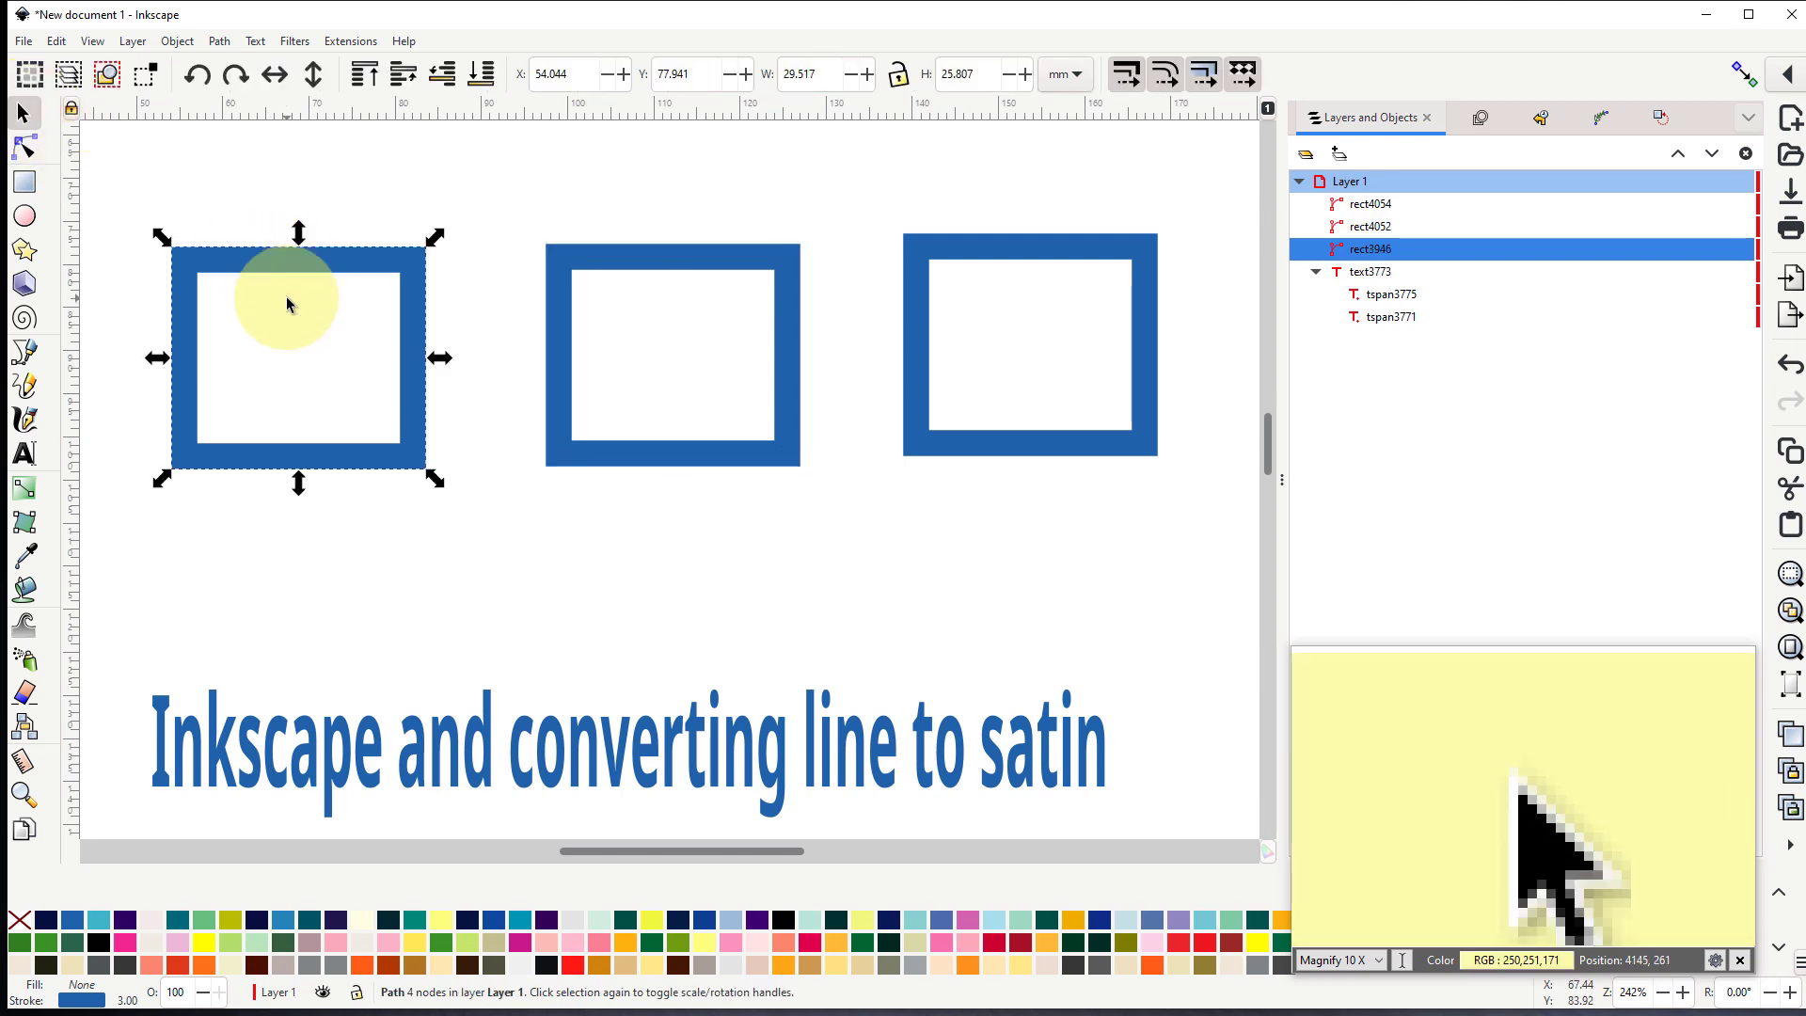
click(352, 43)
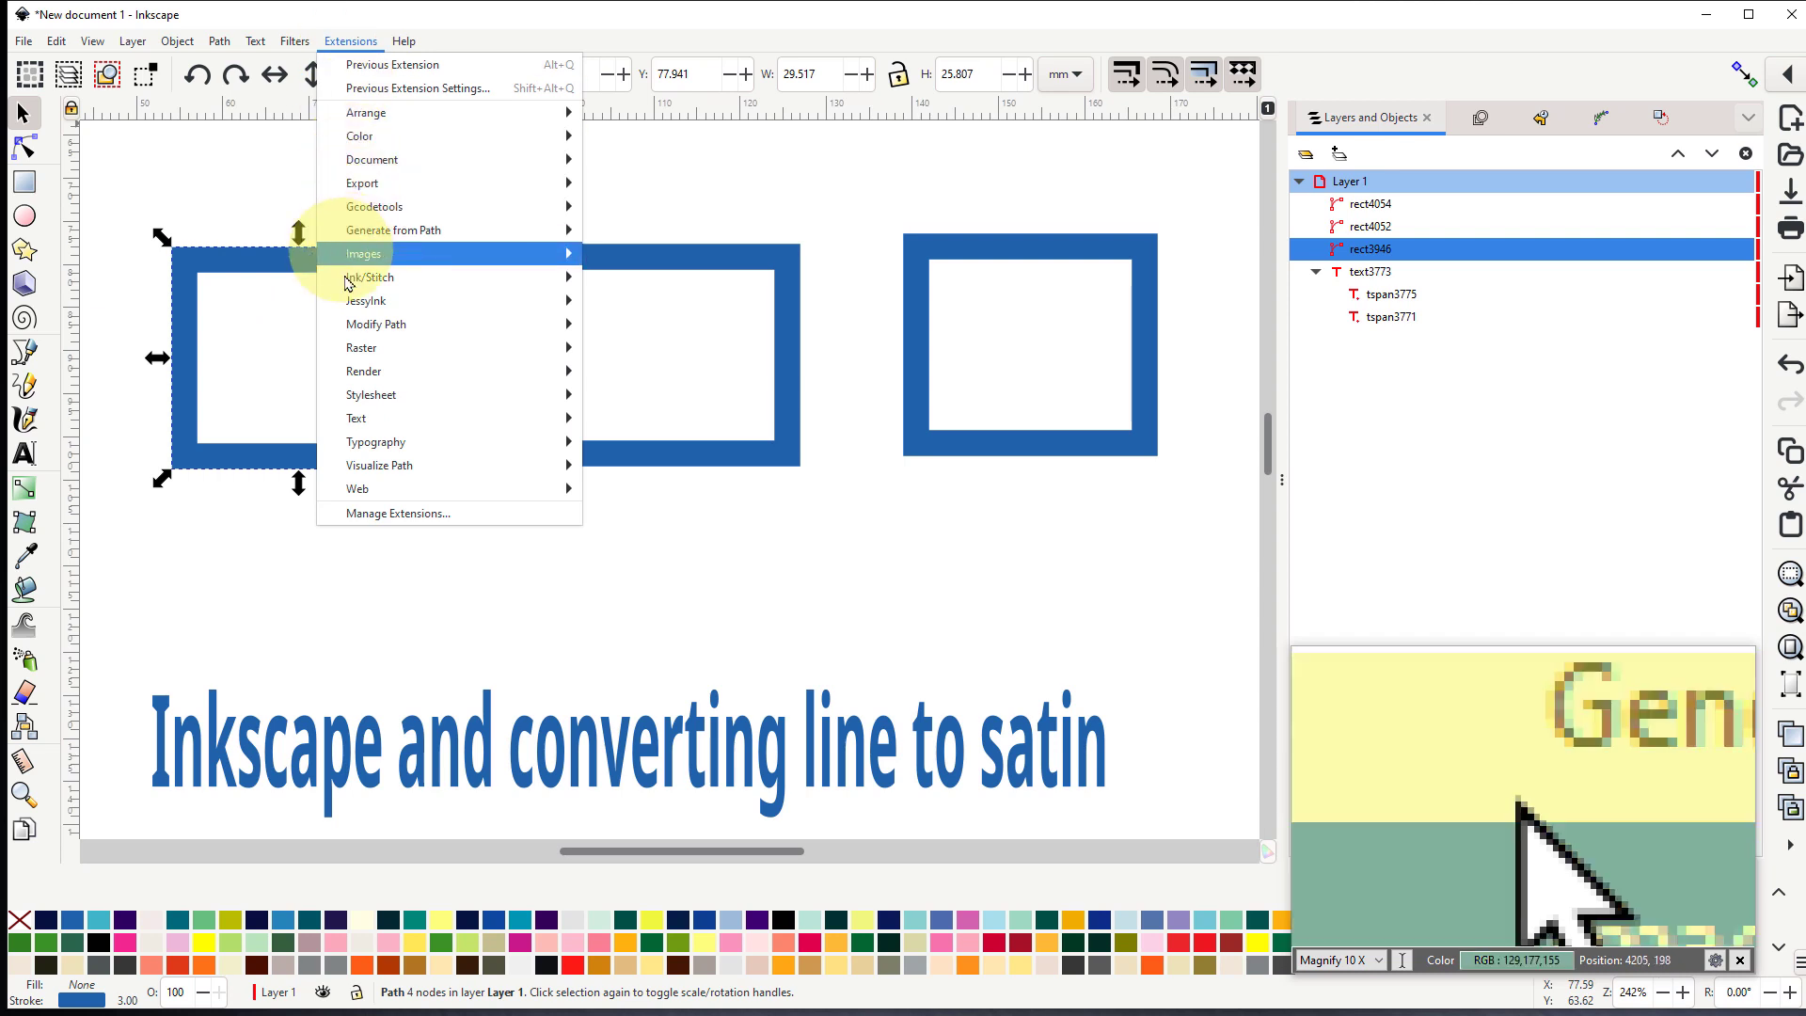
mouse_move(362, 277)
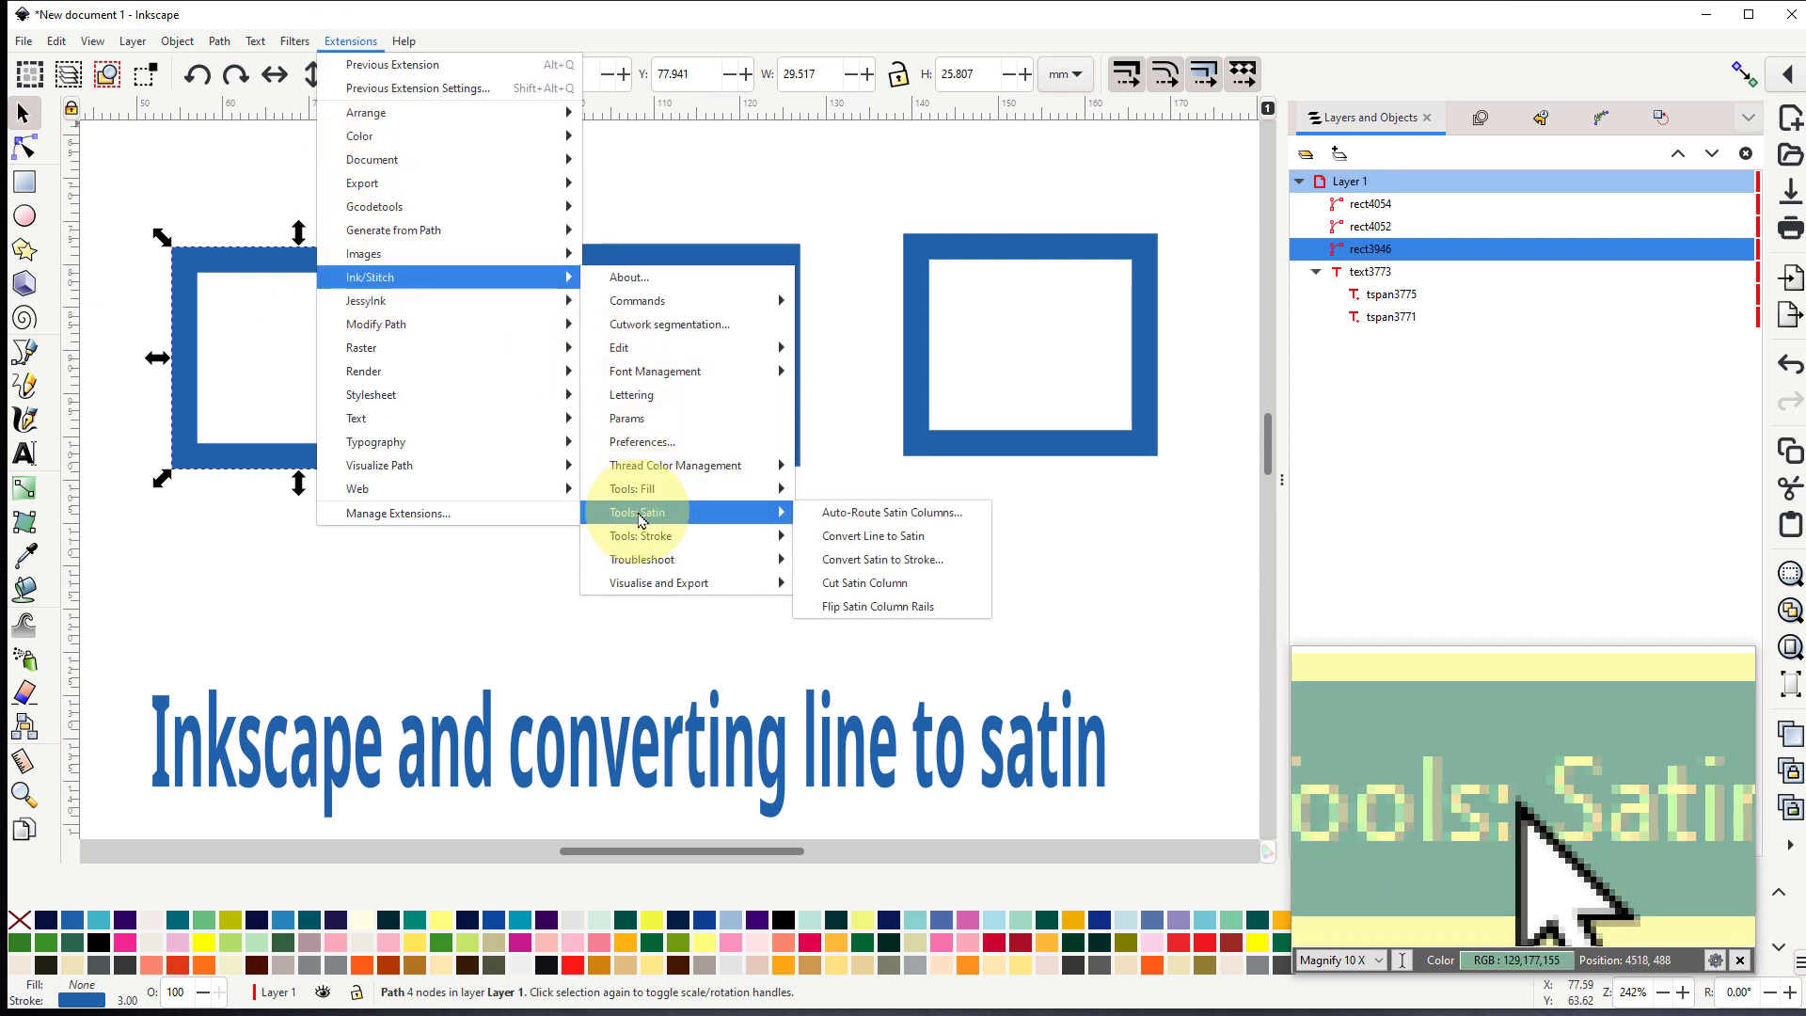
mouse_move(649, 513)
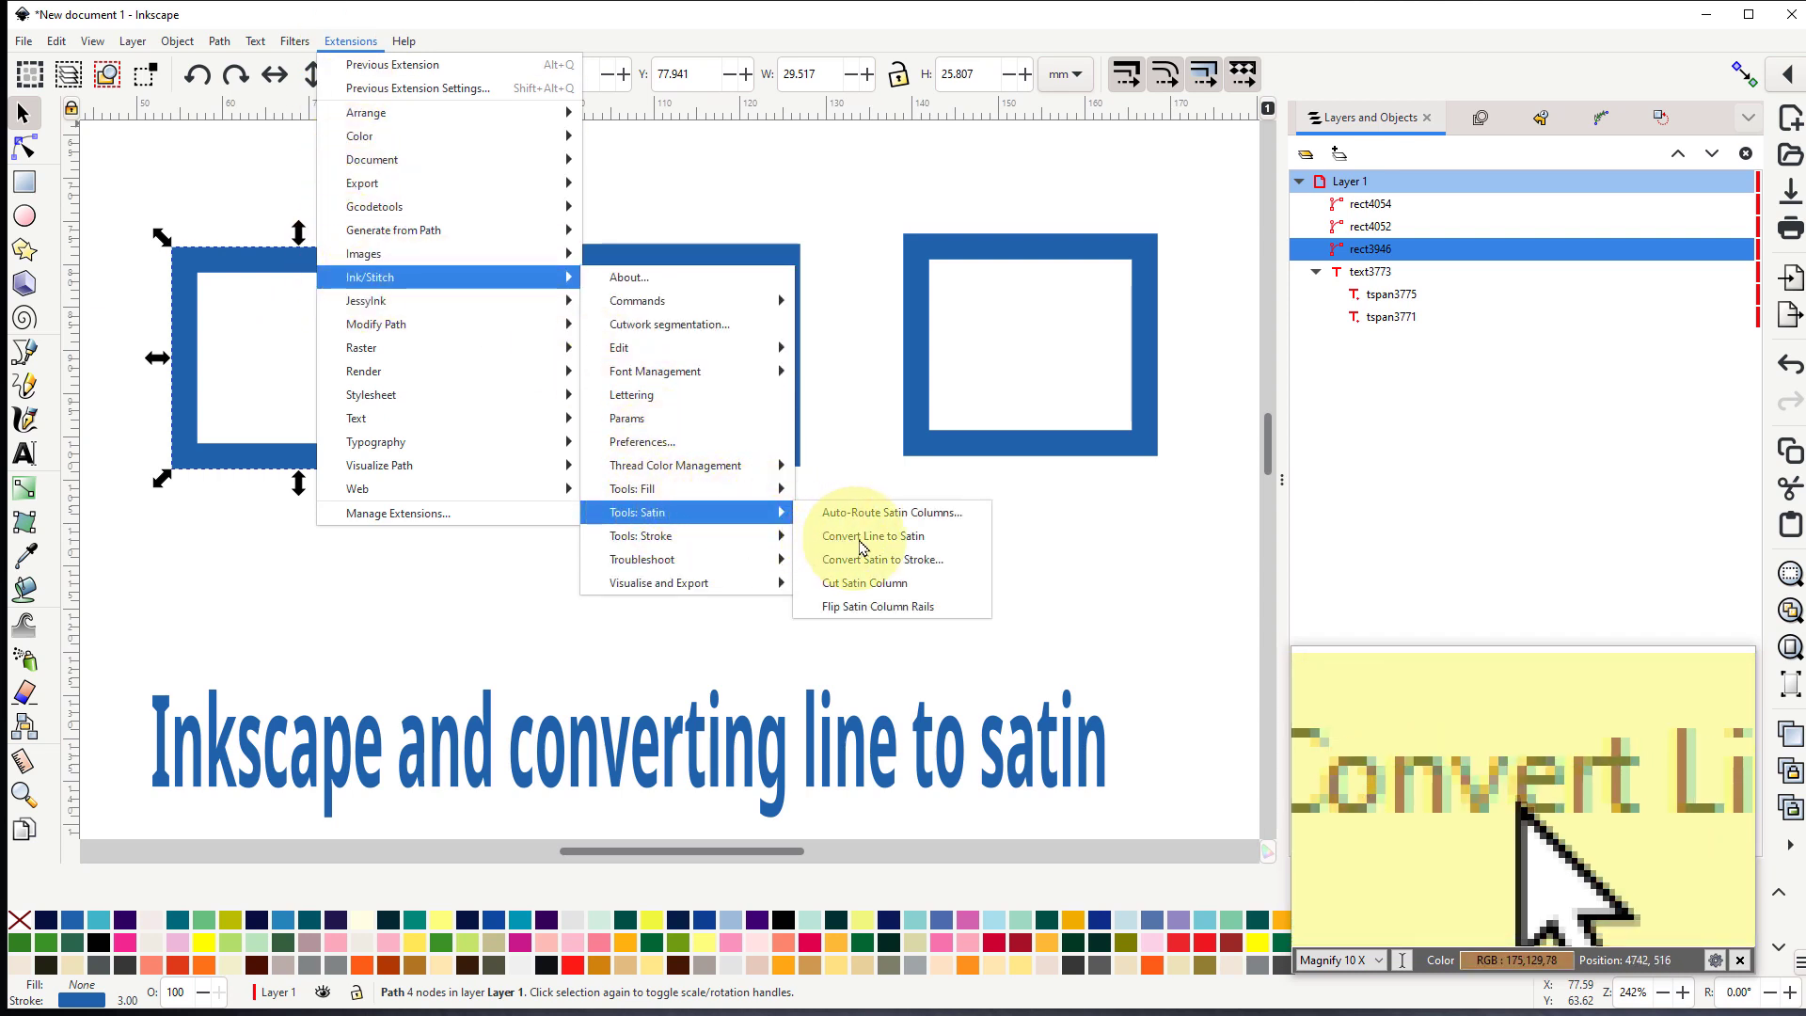
click(862, 540)
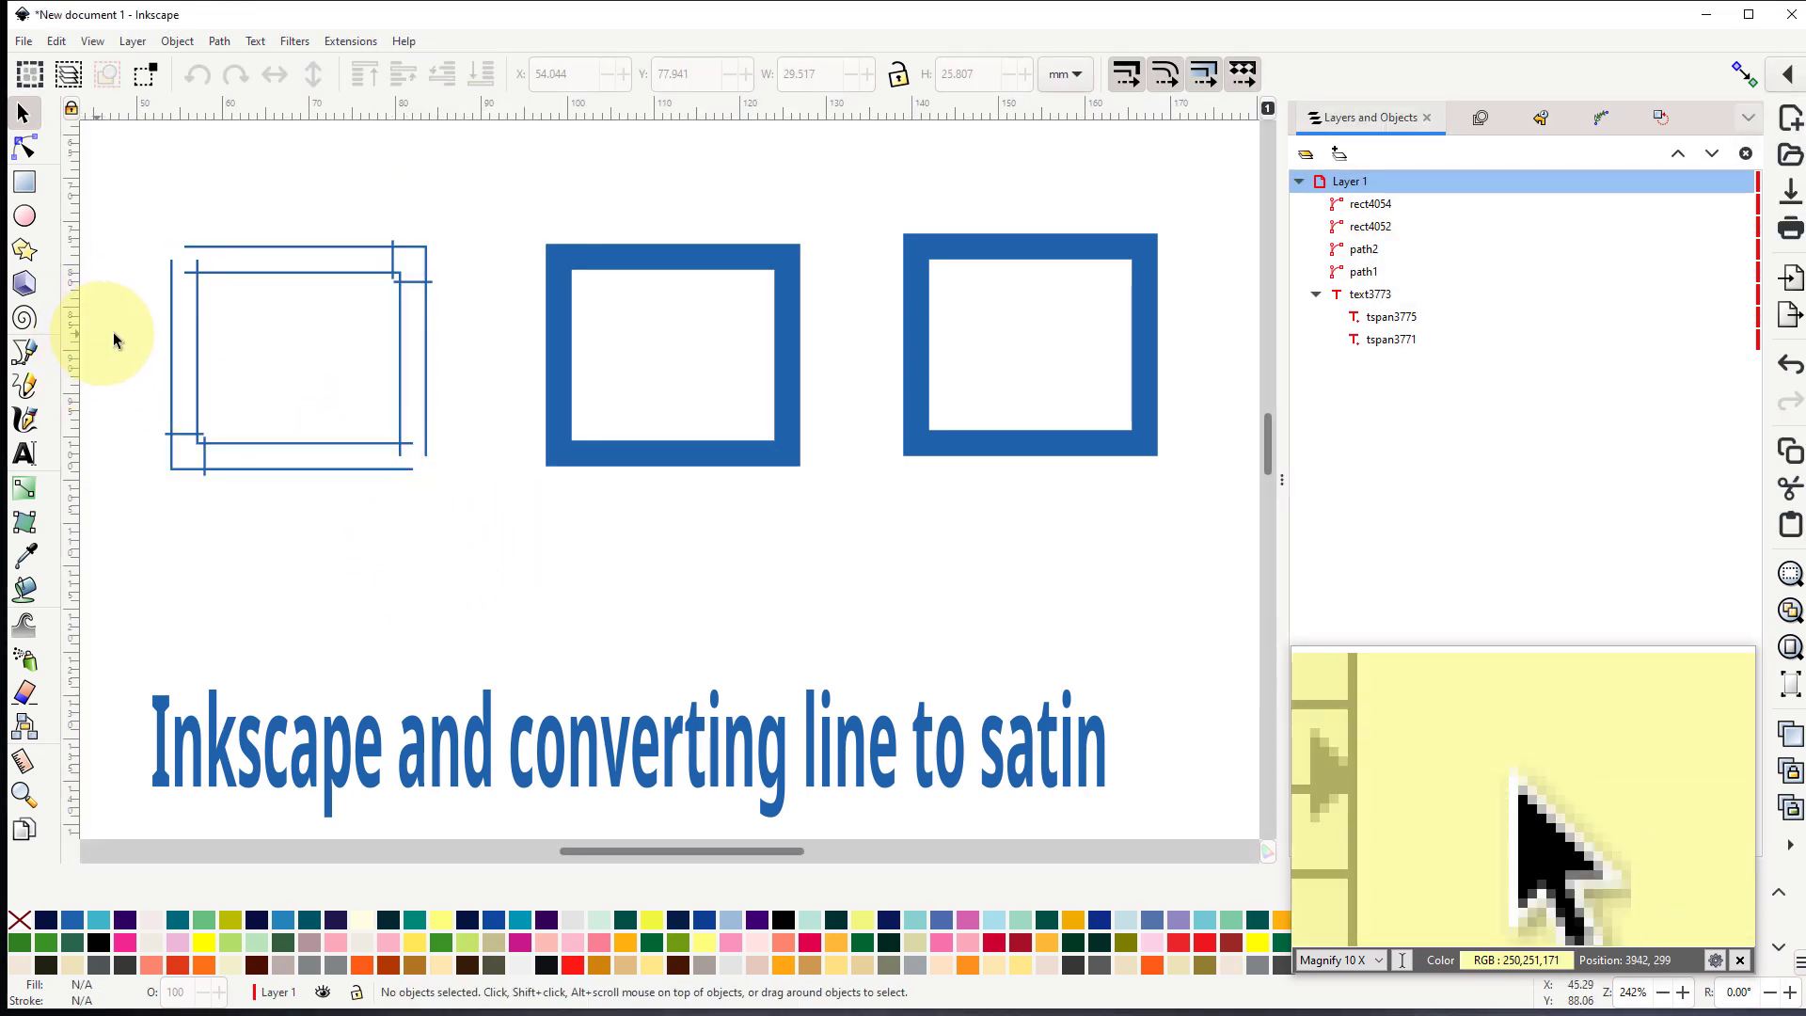
- Examine the satin section that forms the top and right sides of the converted rectangle
key(ctrl)
scroll(141, 319, up, 2)
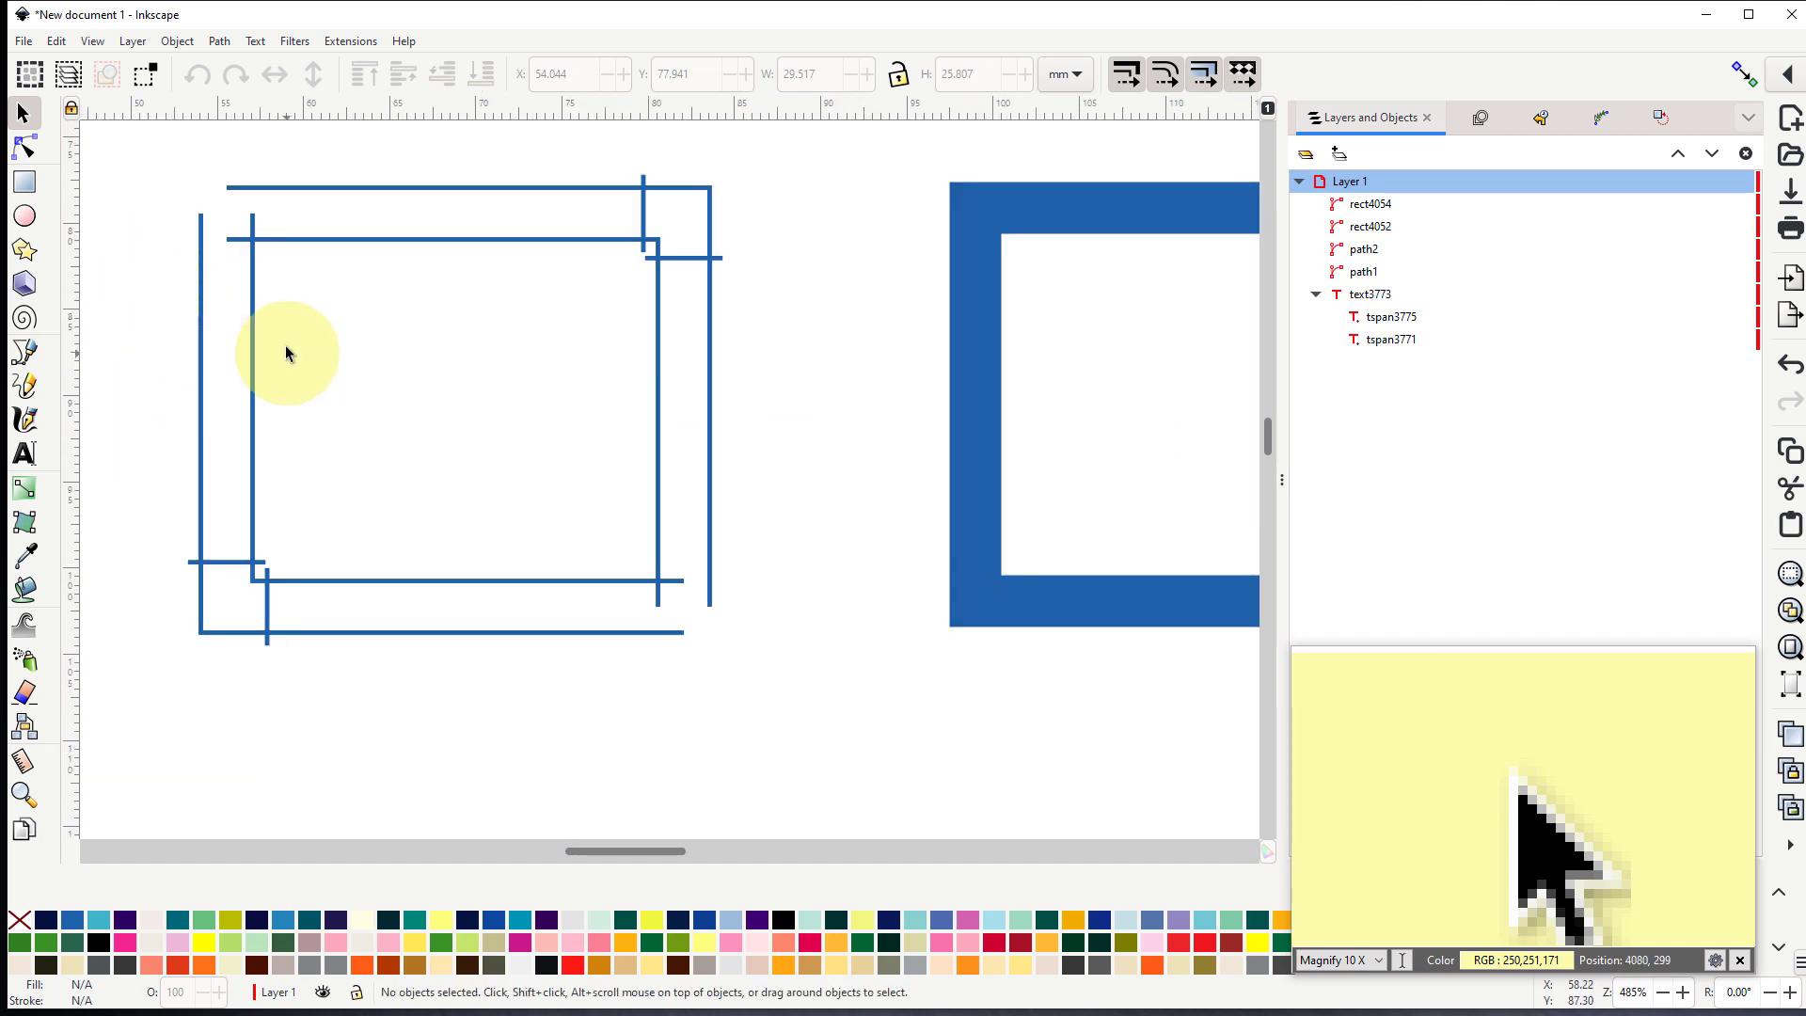
drag(240, 282, 276, 350)
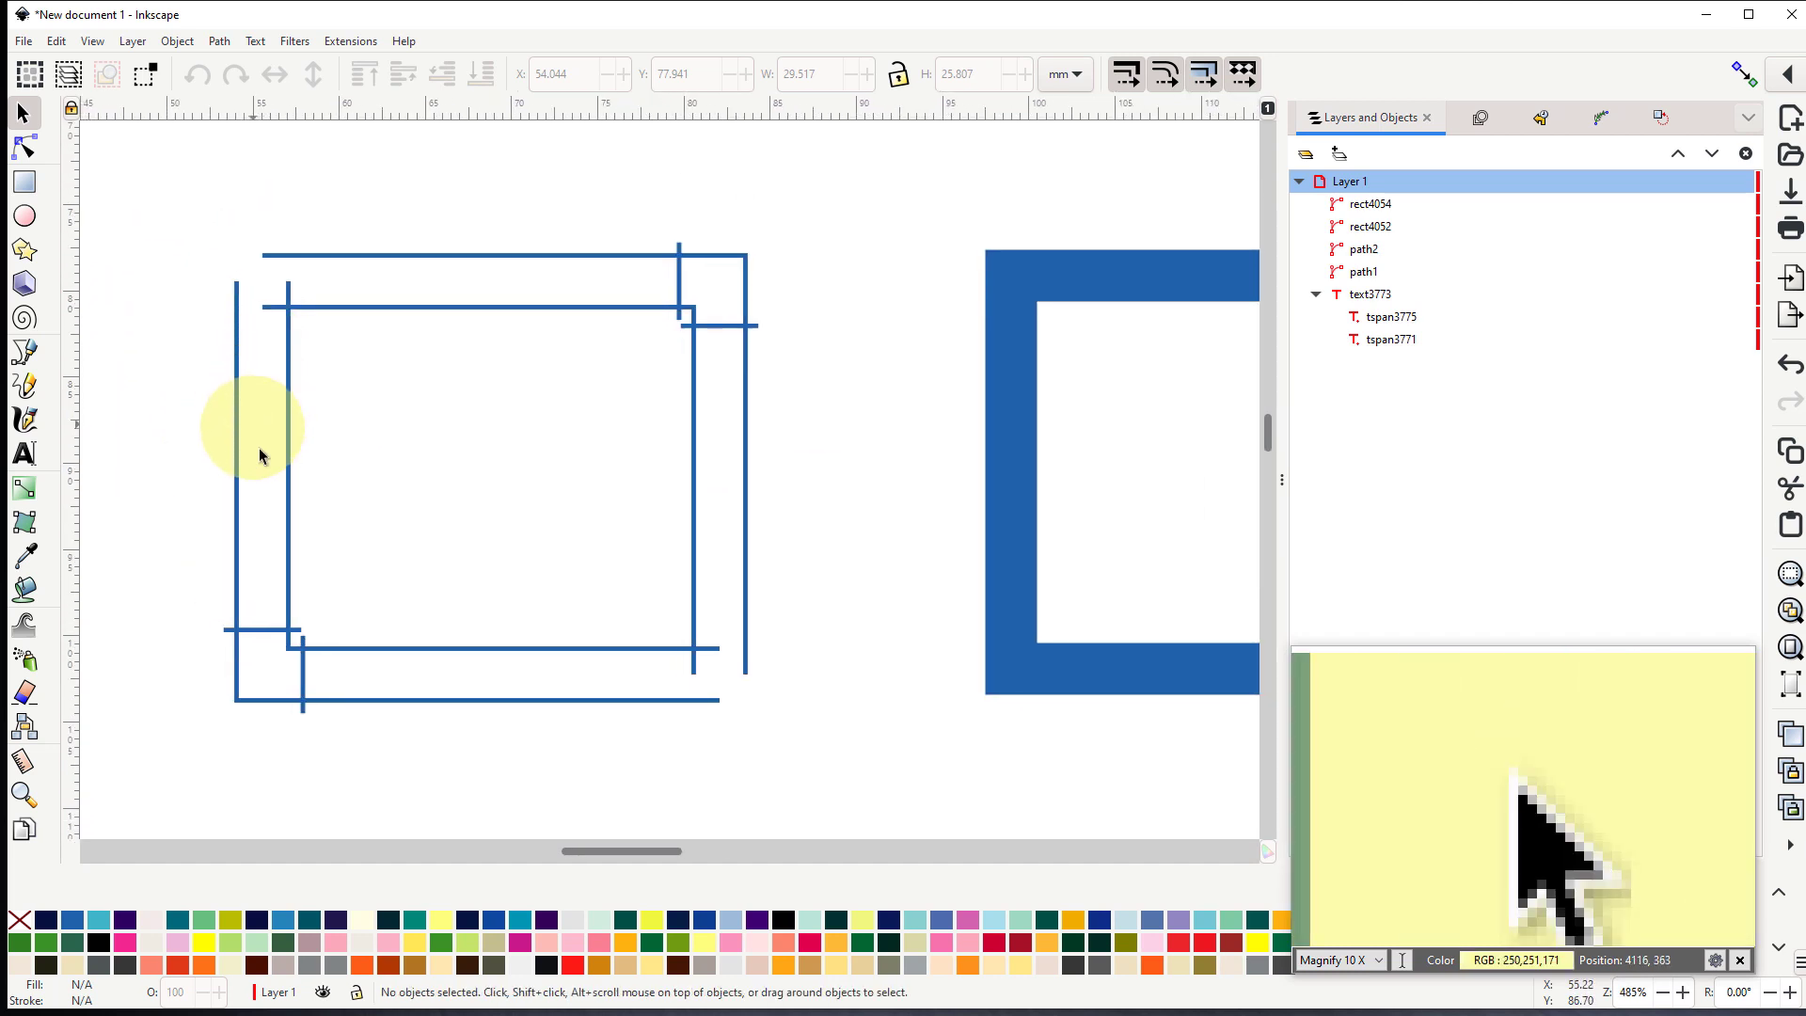
click(470, 316)
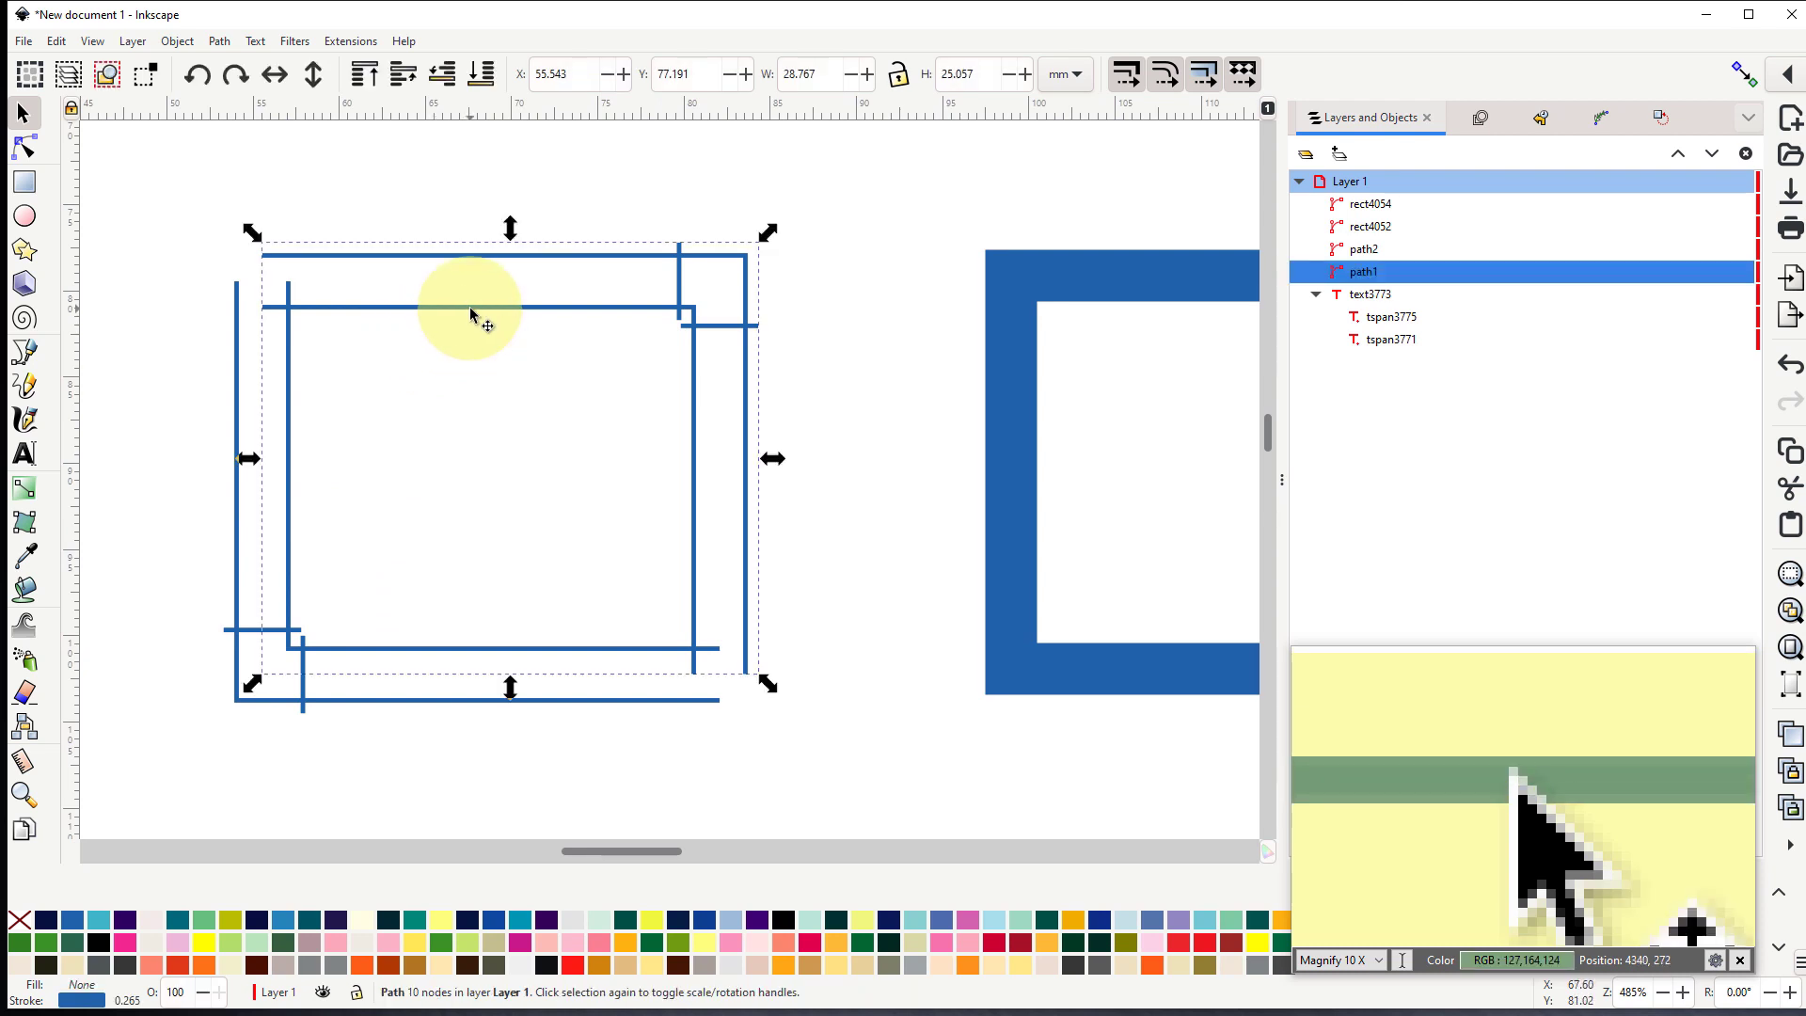
- Move the two upper end nodes of the left-and-bottom satin section down about 1.6 mm, level with the other section's inner top rail
click(234, 576)
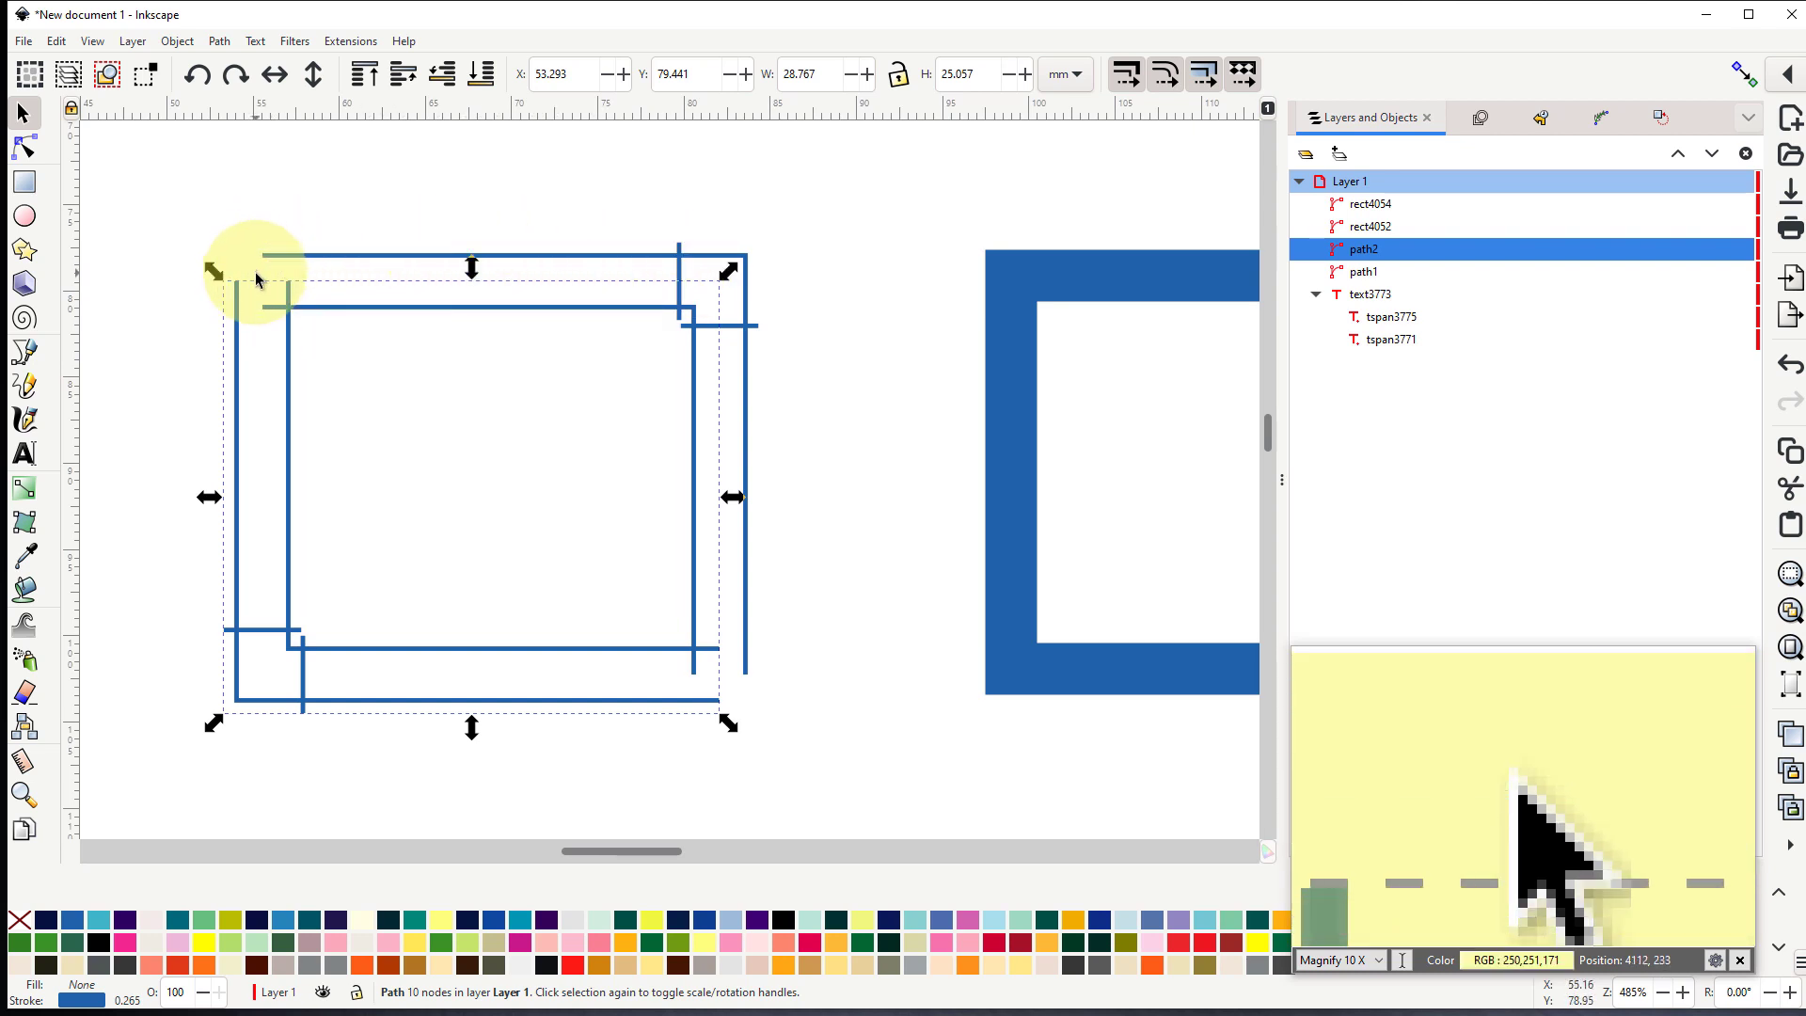
key(ctrl)
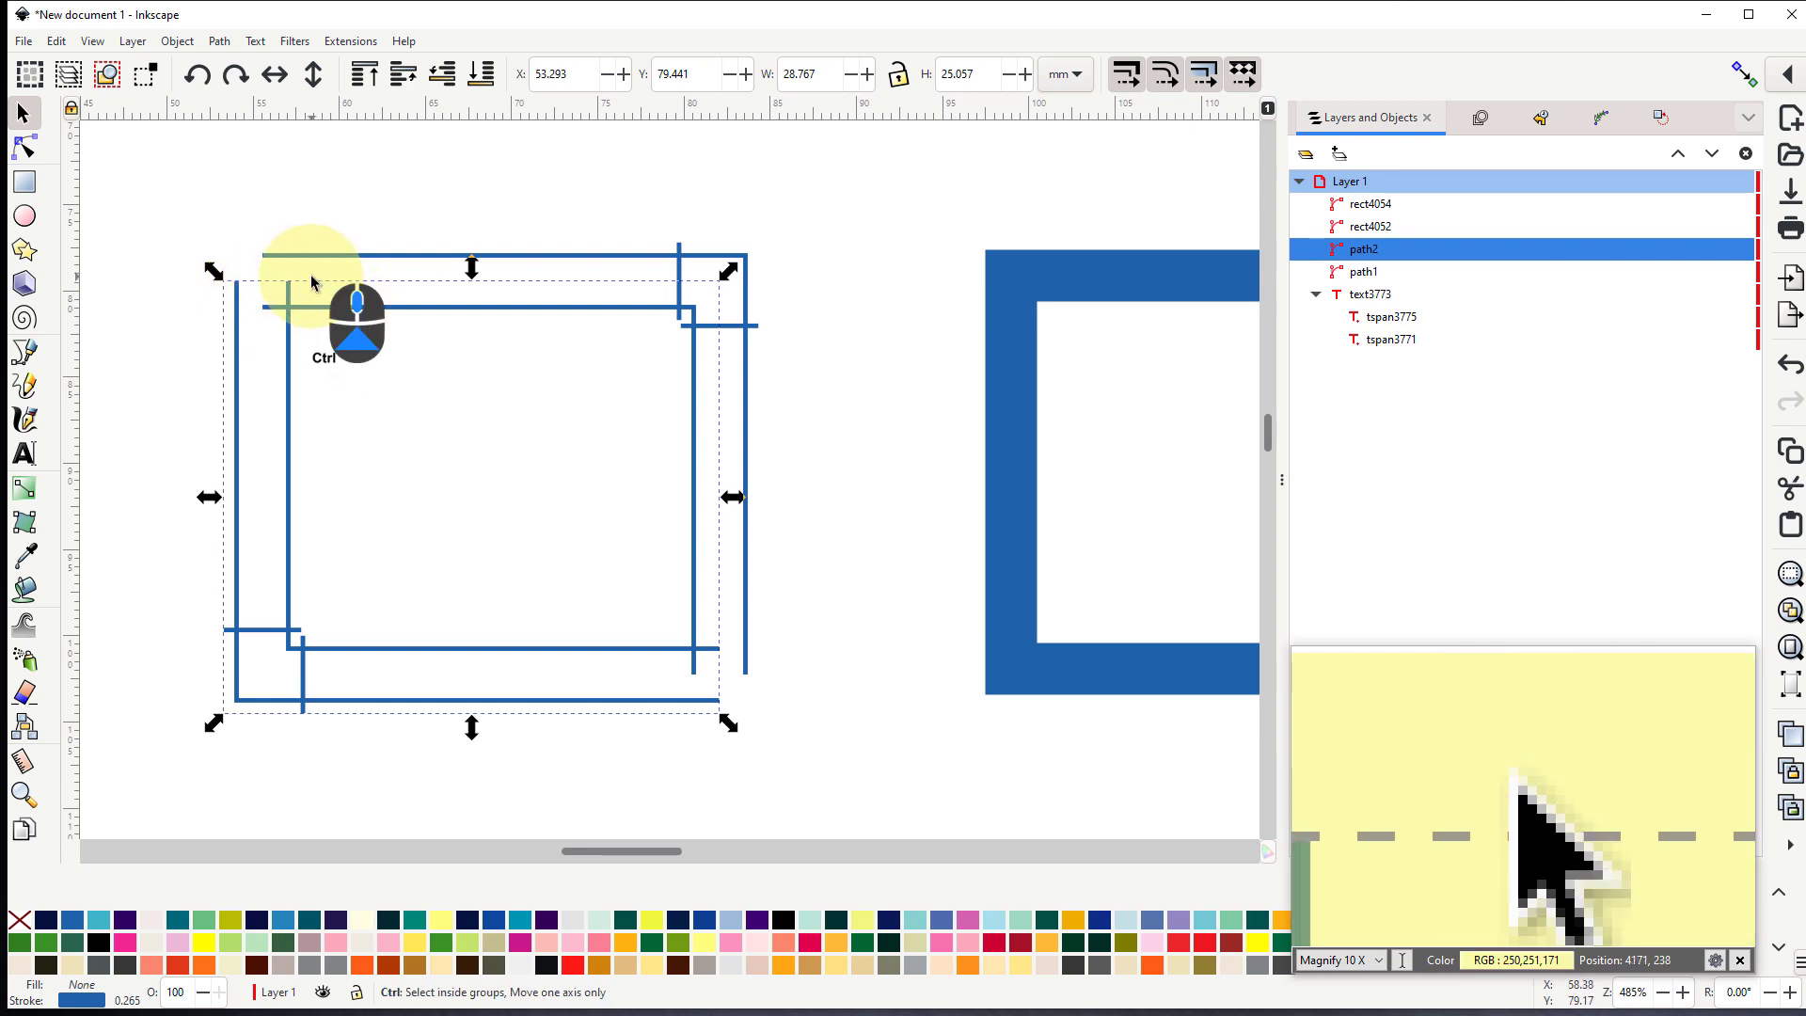
scroll(311, 281, up, 1)
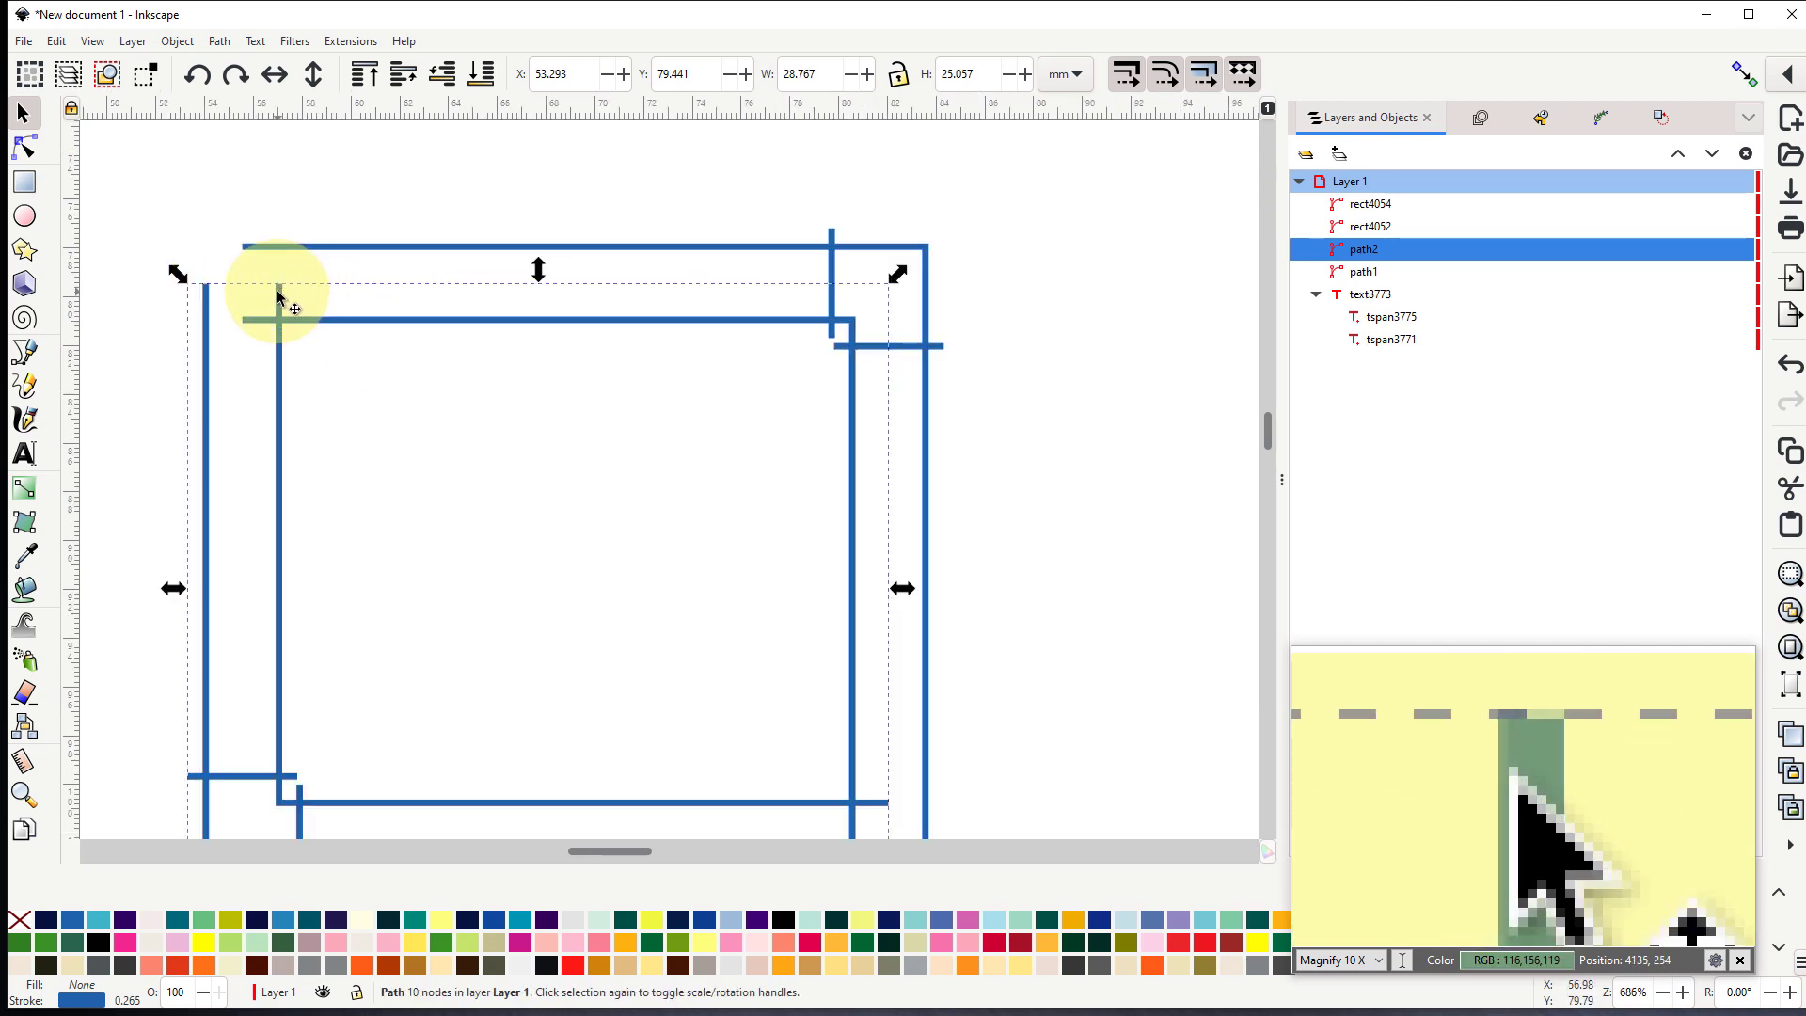
click(34, 155)
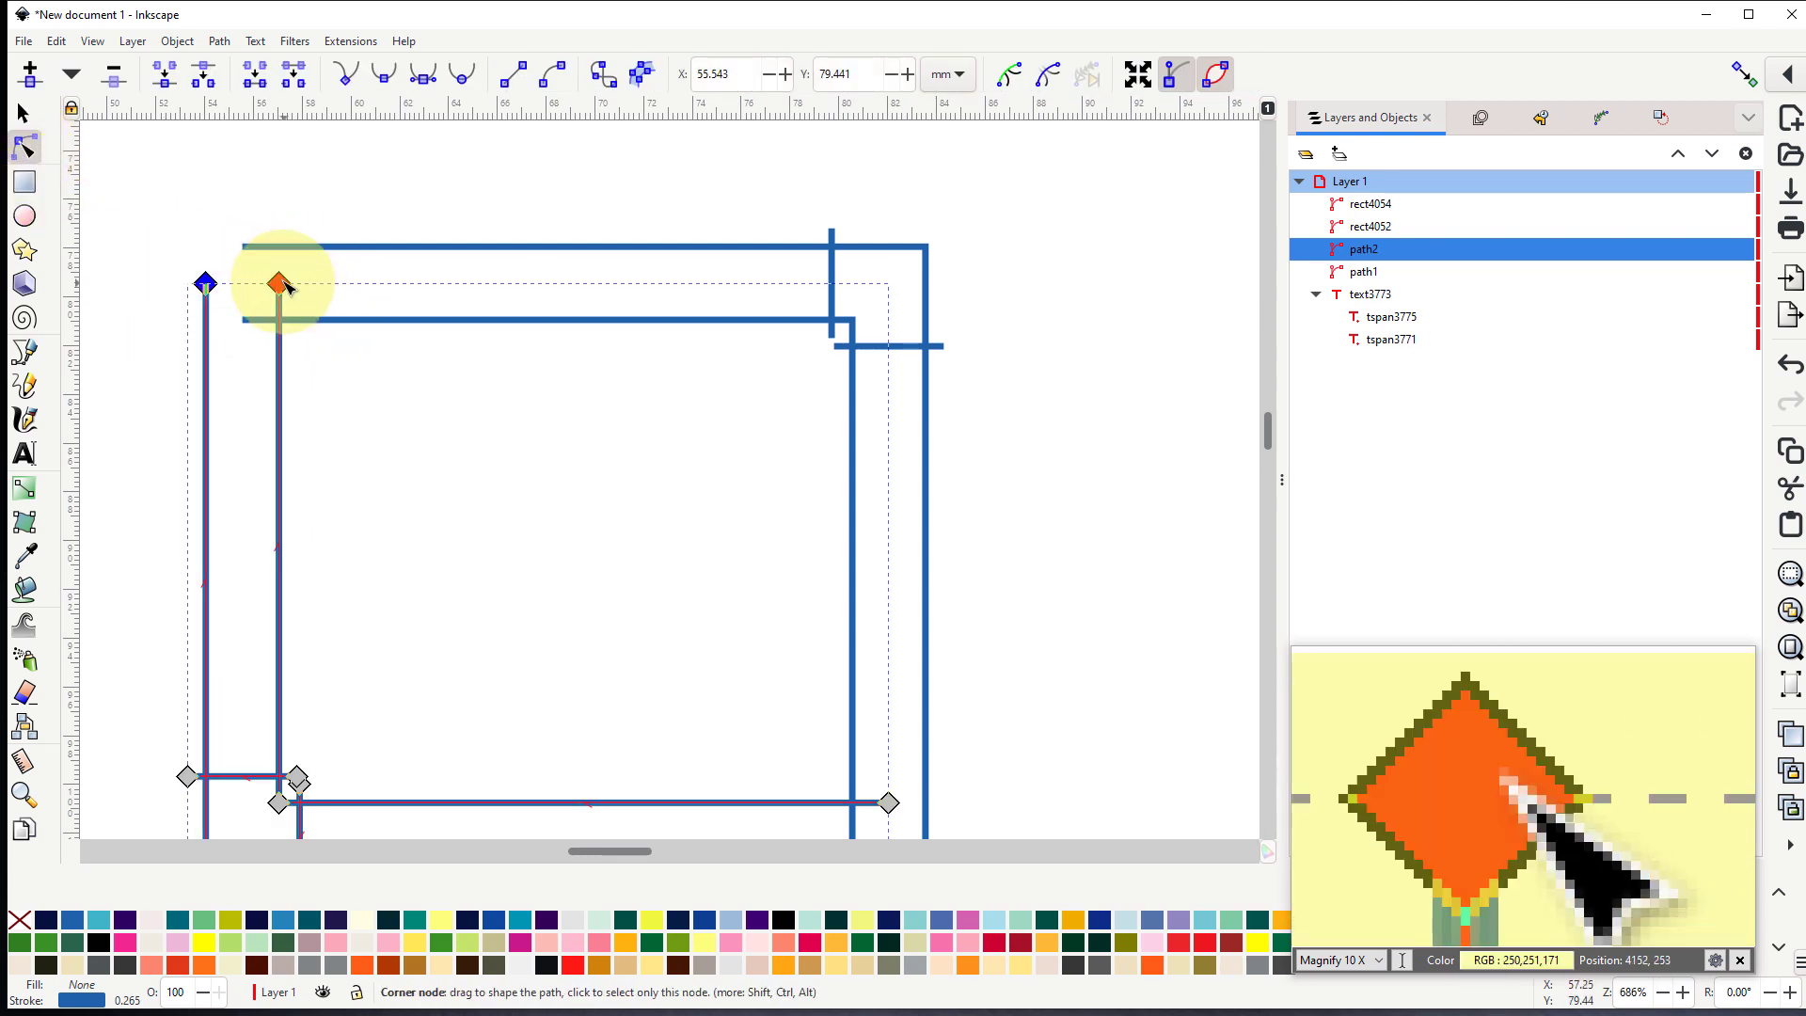
drag(285, 287, 282, 324)
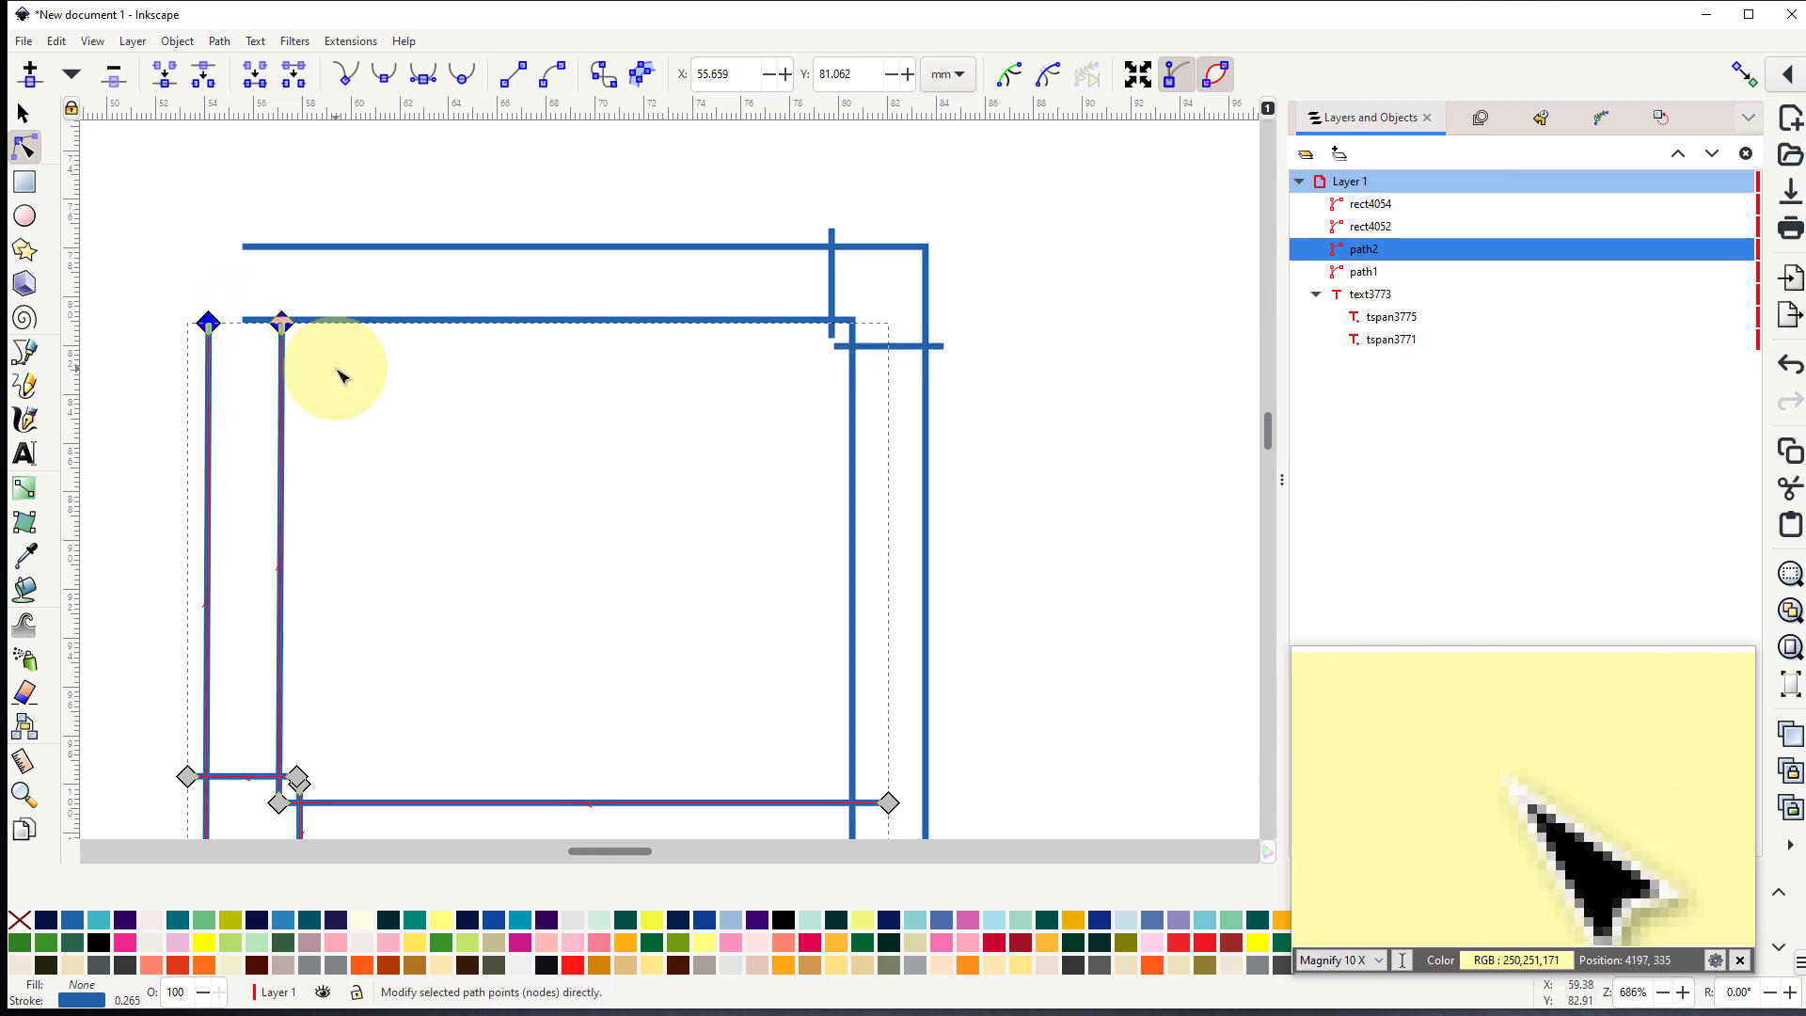
- Make both sections' end nodes meet at the upper-left corner, outer ones at about X 54.3, Y 77.9 mm, inner ones at X 57.1, Y 80.9 mm
click(209, 324)
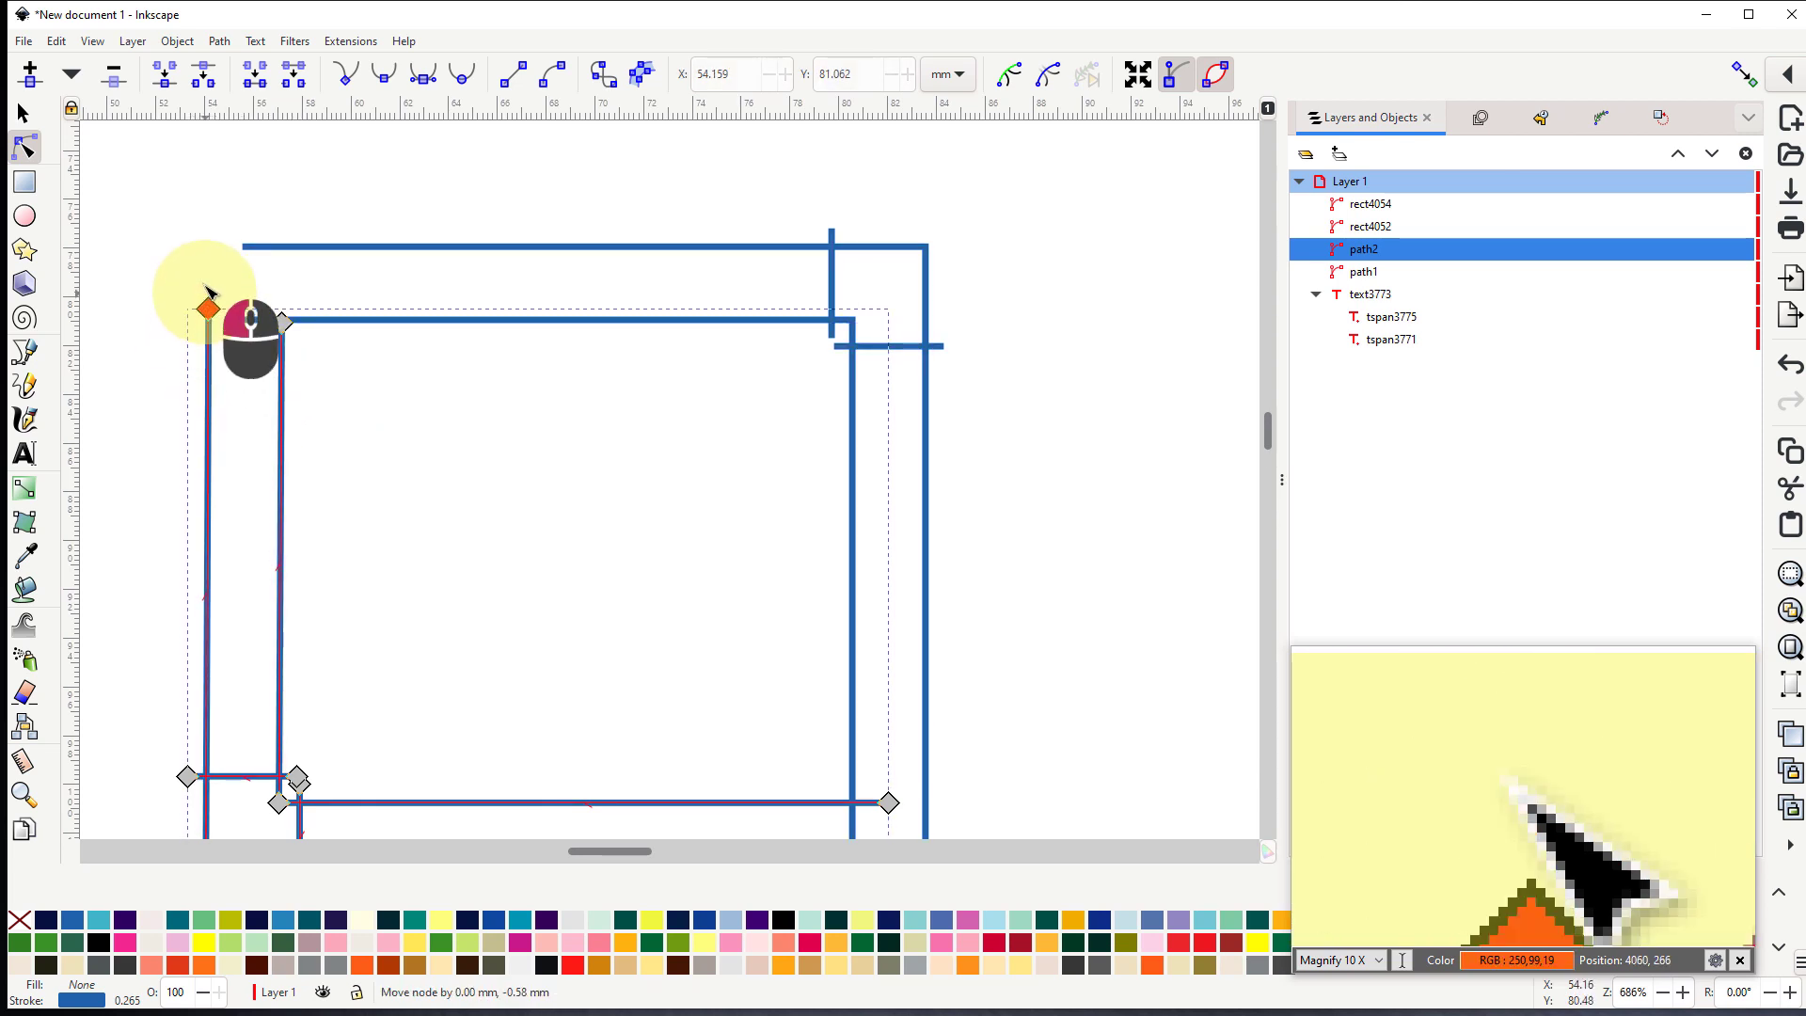
drag(215, 252, 238, 251)
click(273, 248)
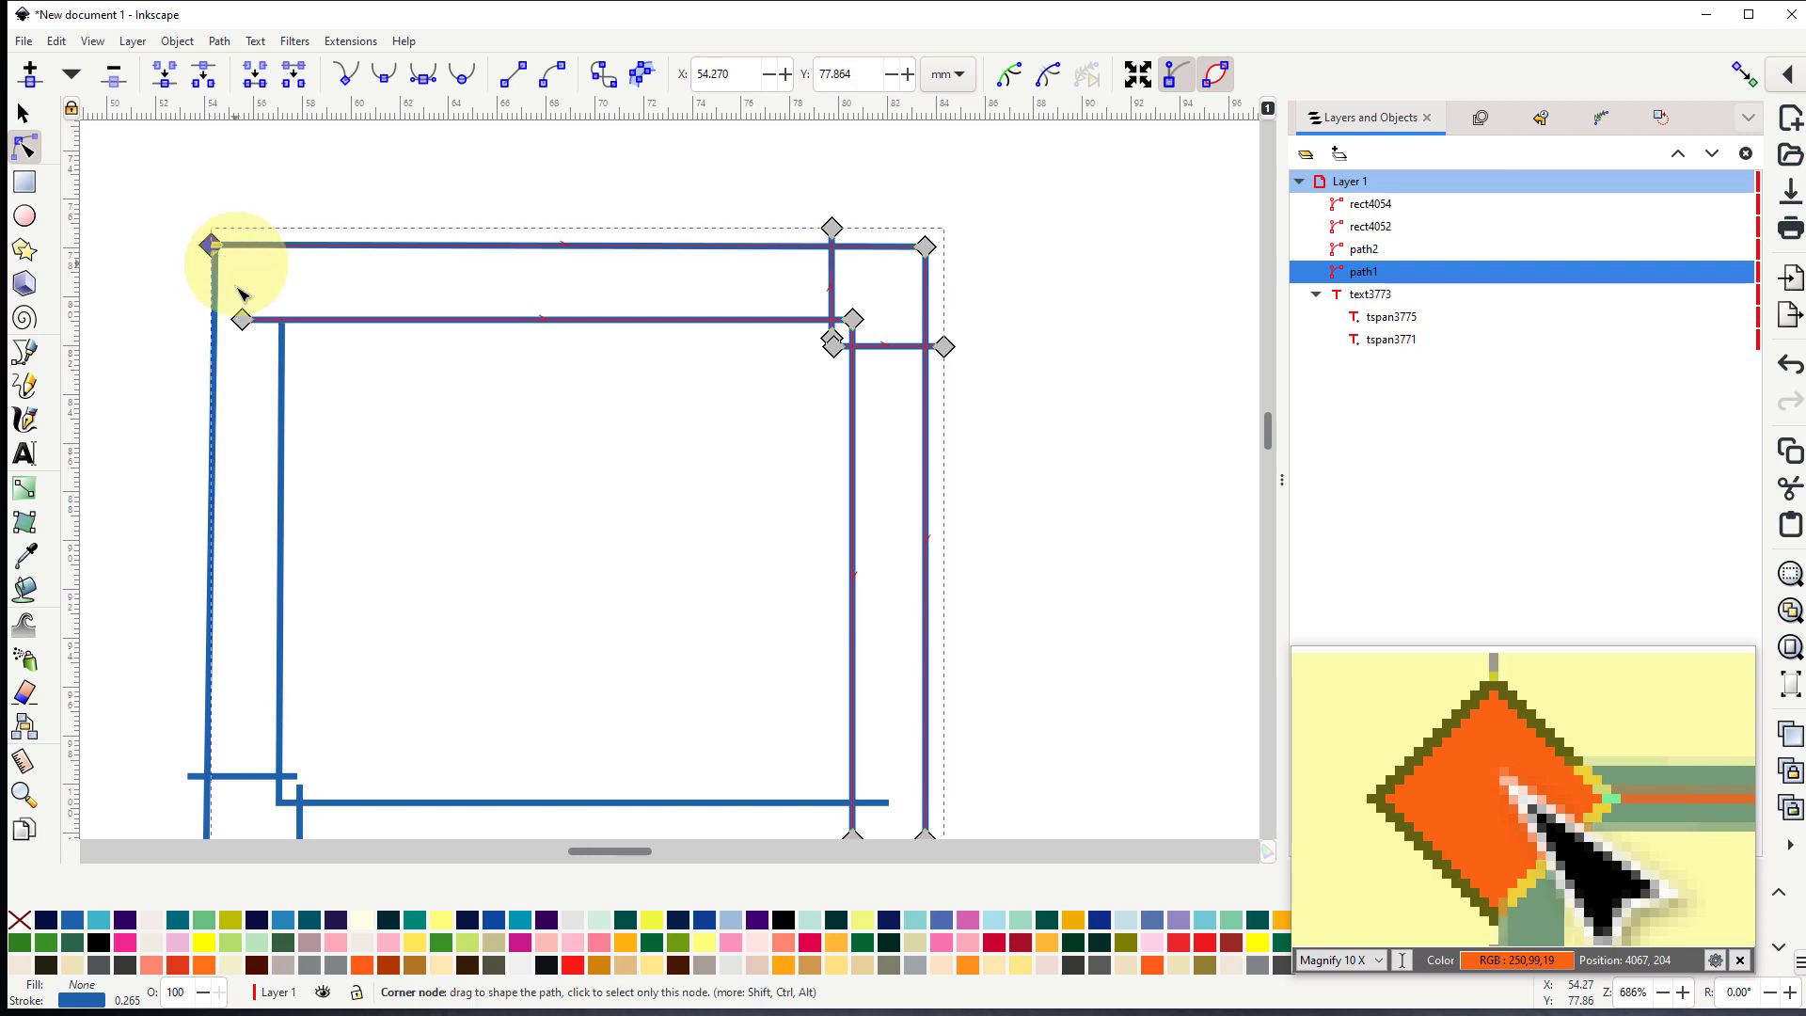
drag(243, 320, 282, 322)
- Make the end nodes meet at the lower-right corner, inner ones at about X 80.6, Y 100.7 mm, outer ones at X 83.6, Y 103.6 mm
scroll(516, 404, down, 6)
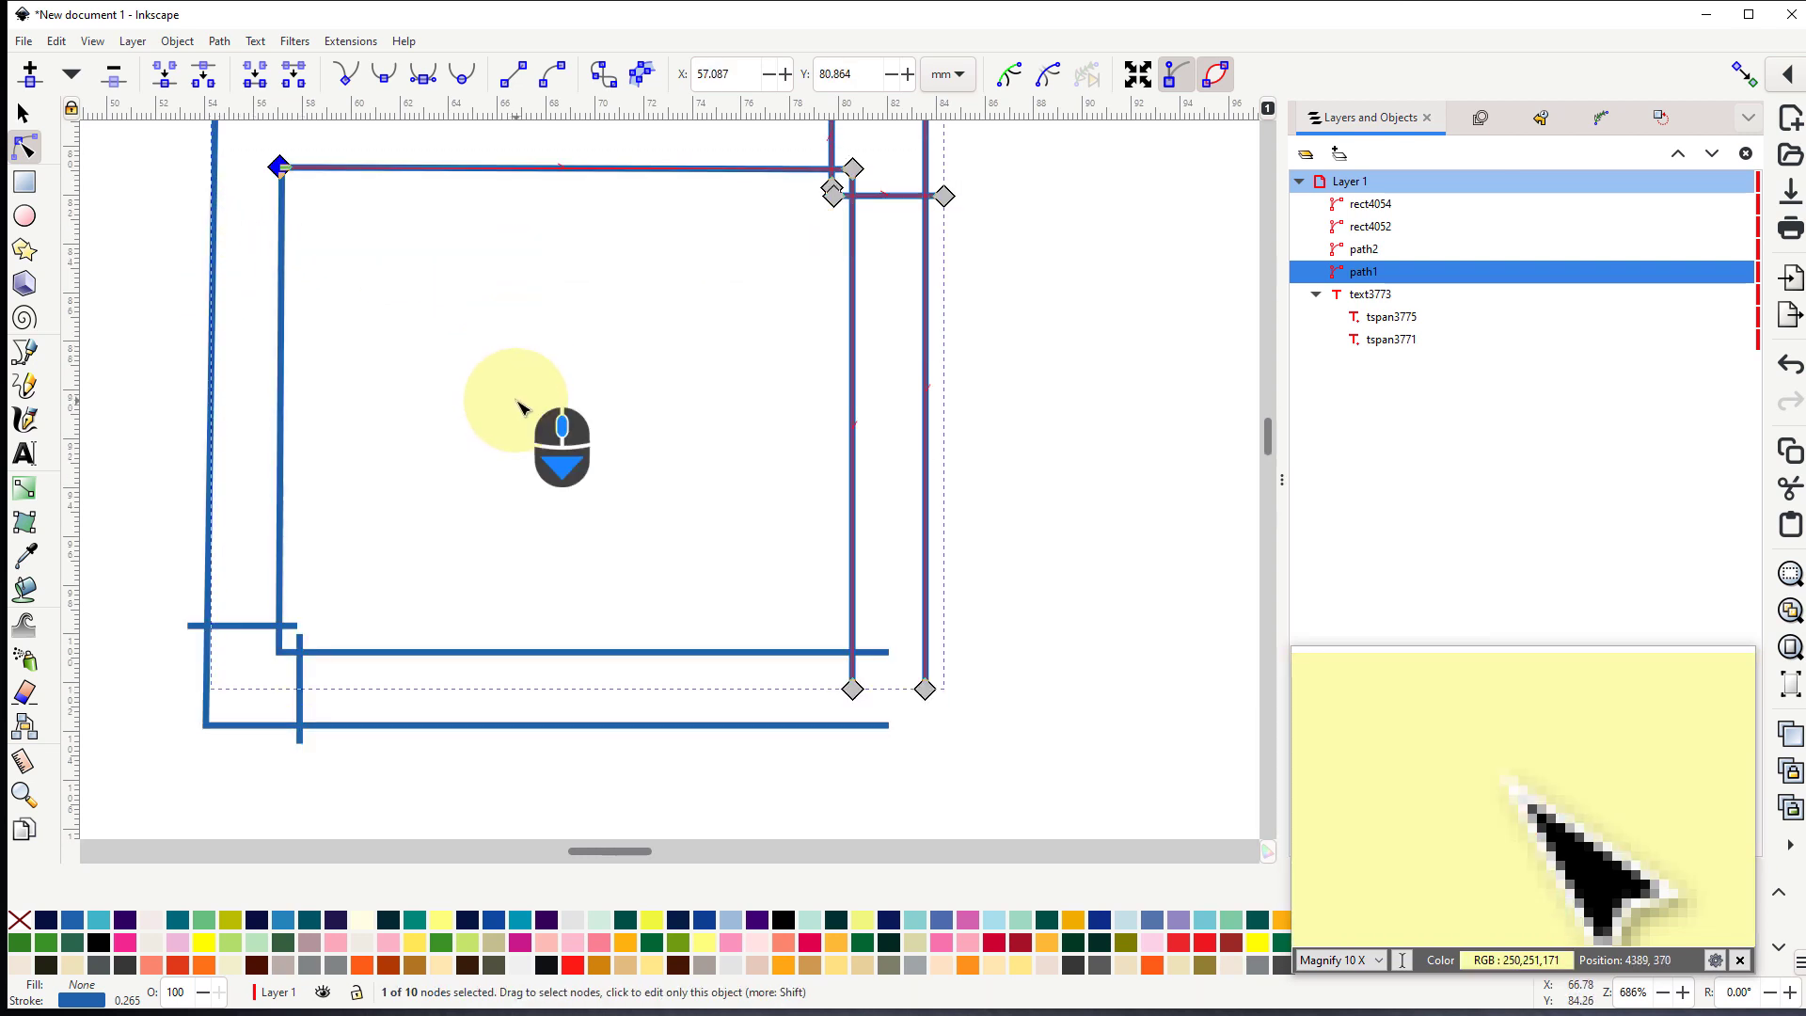
mouse_move(852, 614)
mouse_down()
mouse_move(852, 570)
mouse_move(882, 578)
mouse_move(855, 578)
mouse_up()
click(886, 577)
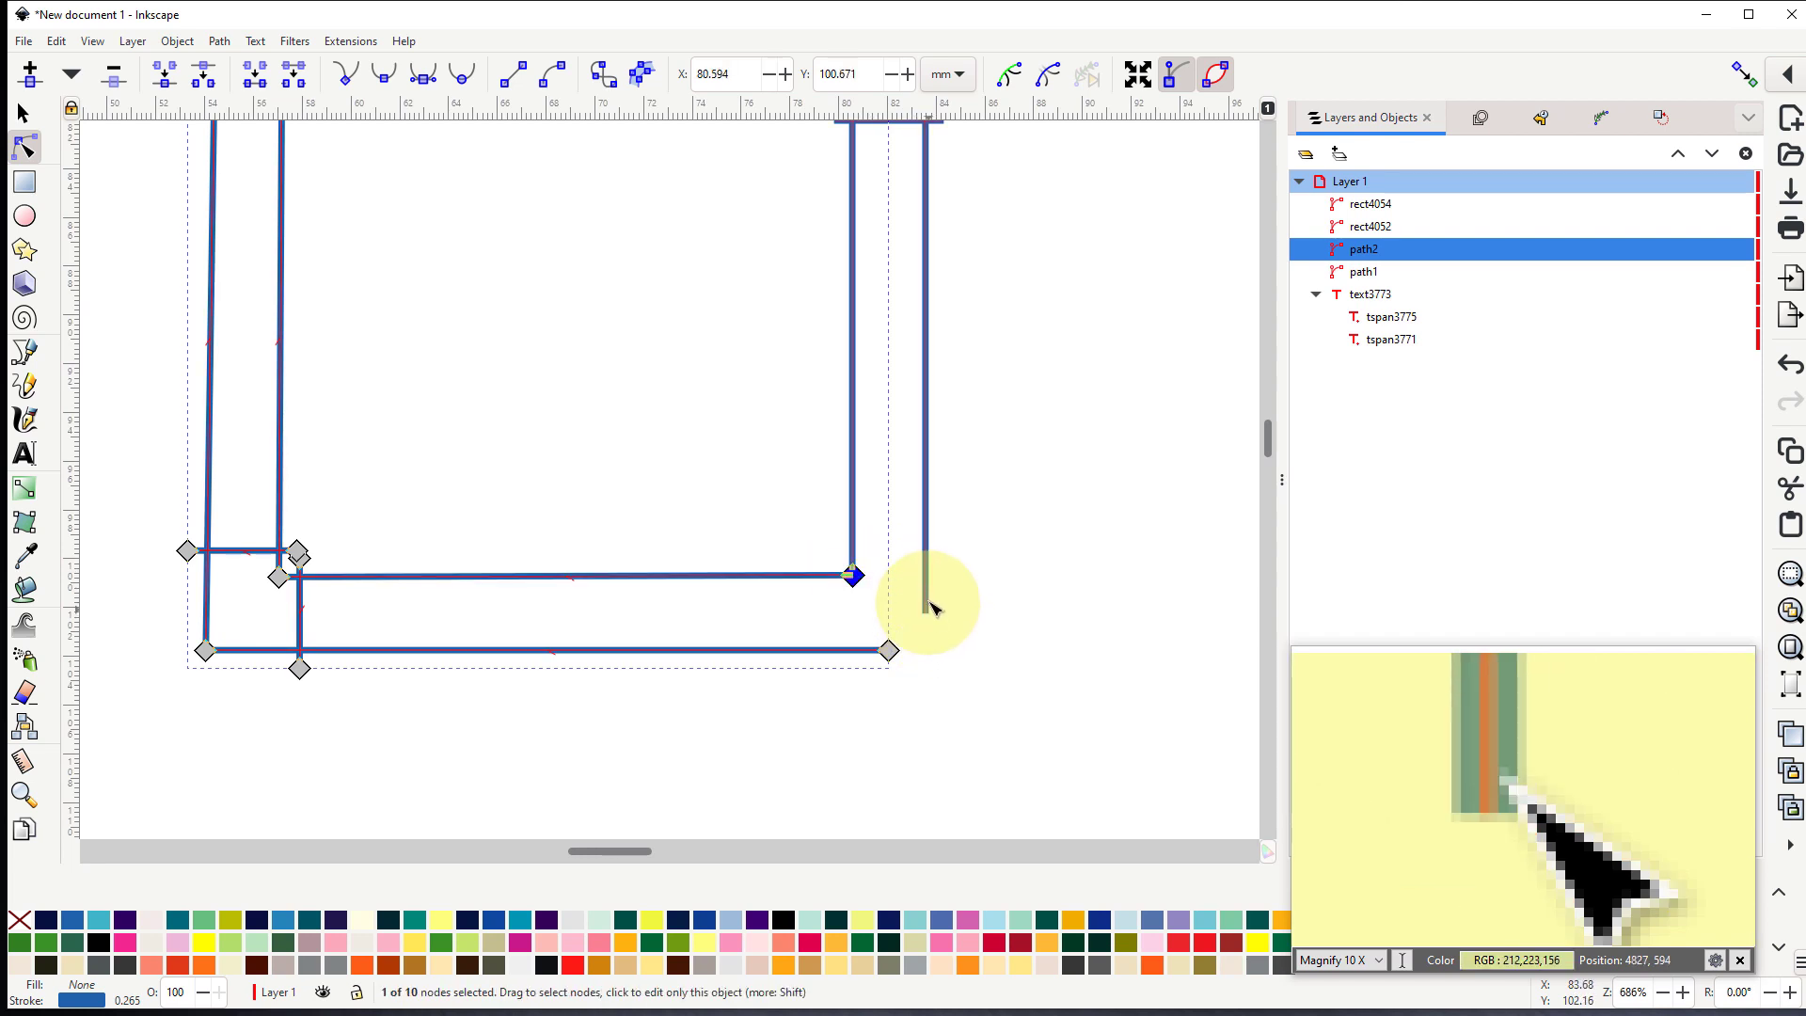
drag(888, 650, 928, 649)
click(927, 606)
scroll(742, 488, down, 3)
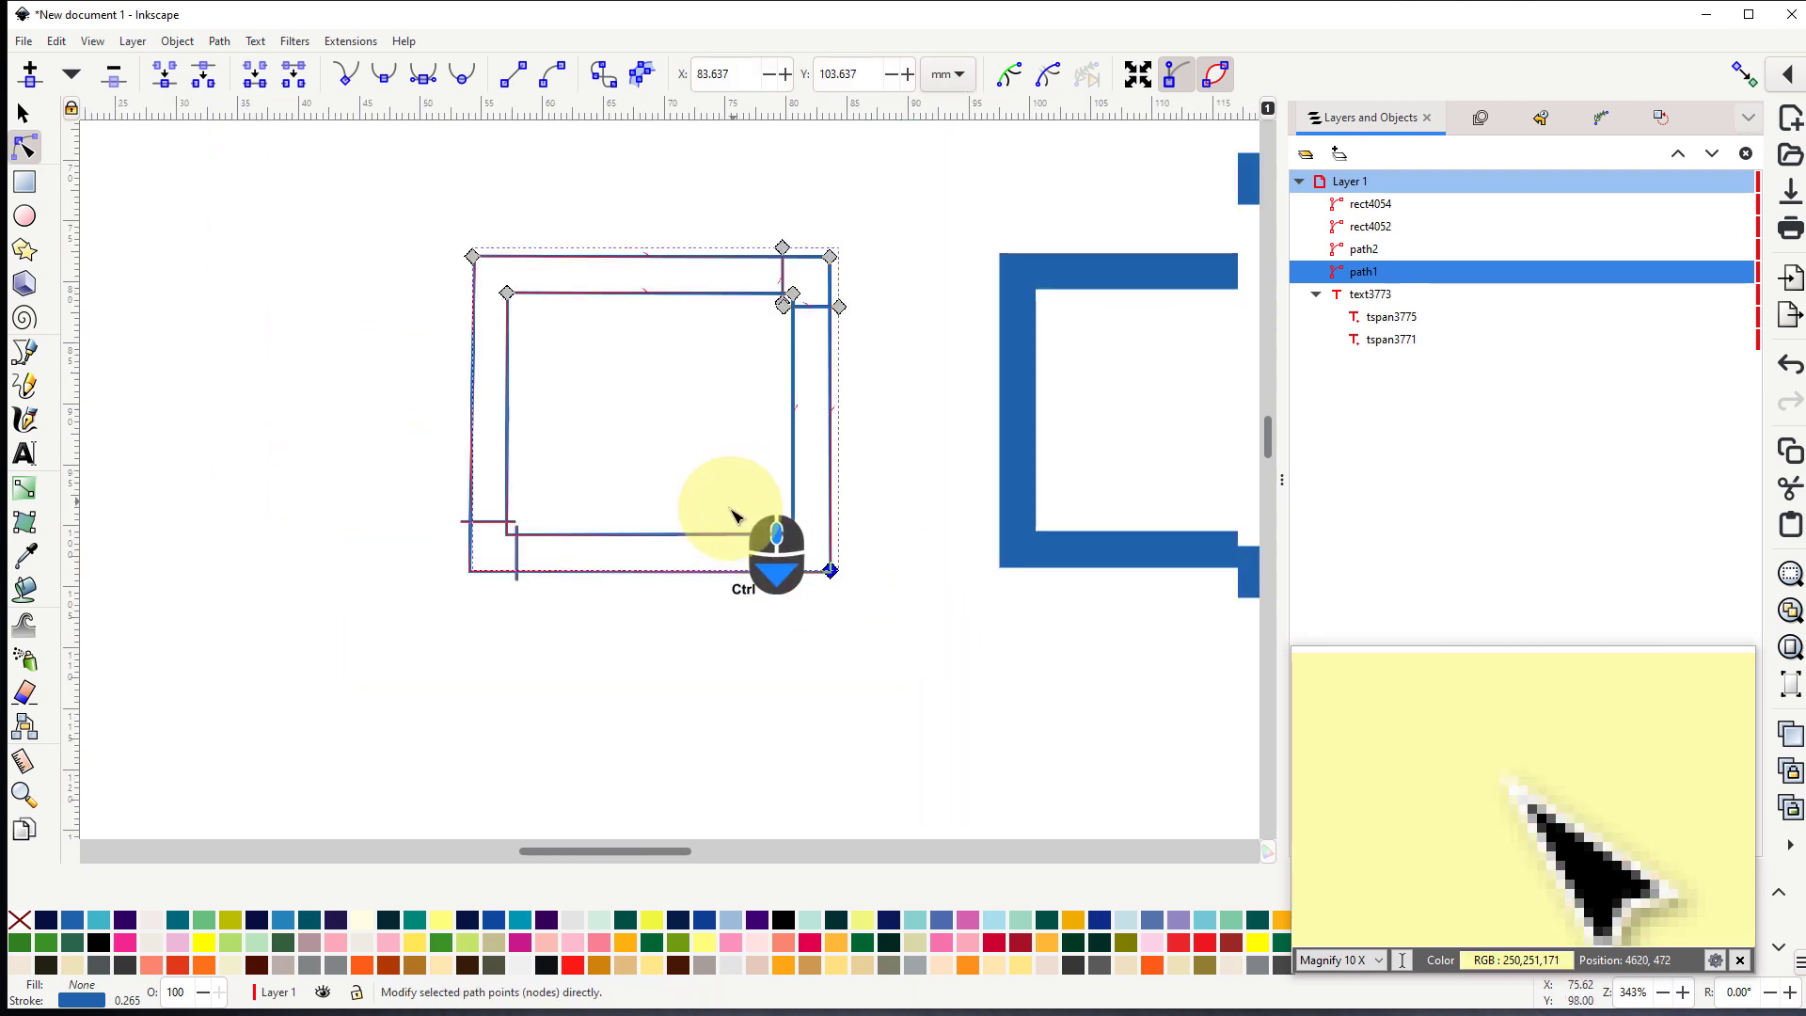
drag(705, 418, 395, 460)
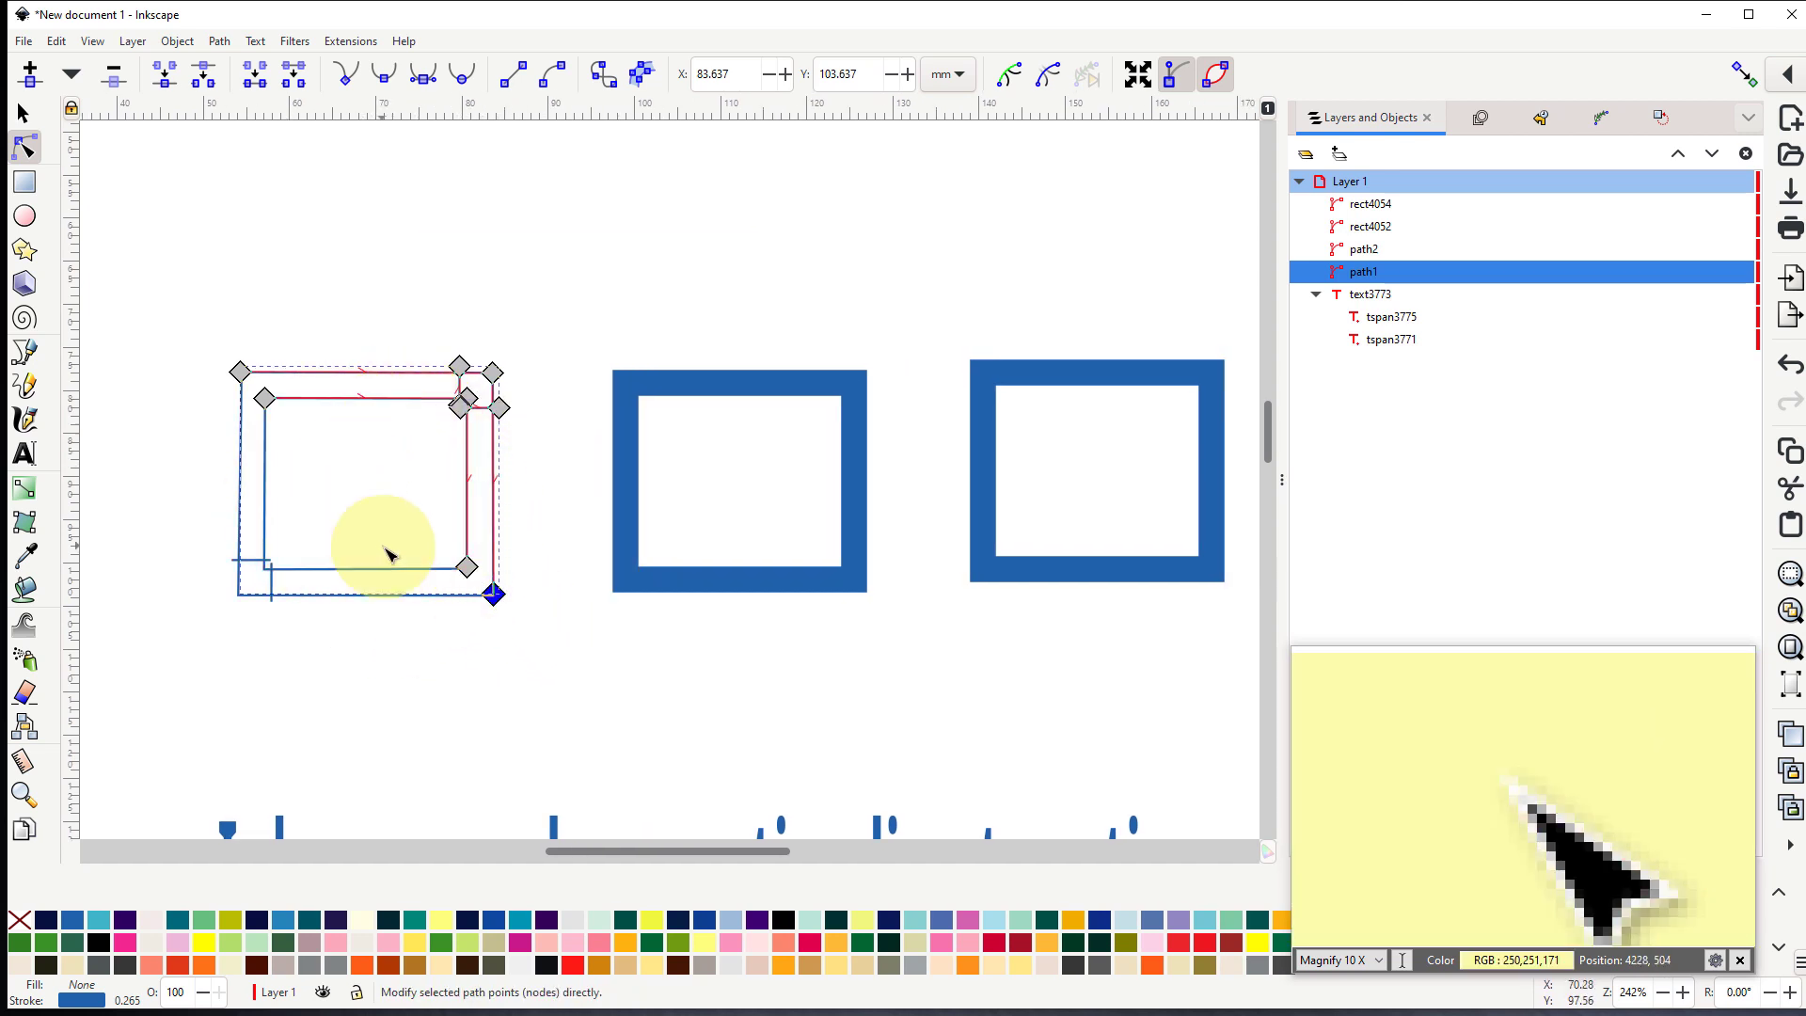
click(492, 592)
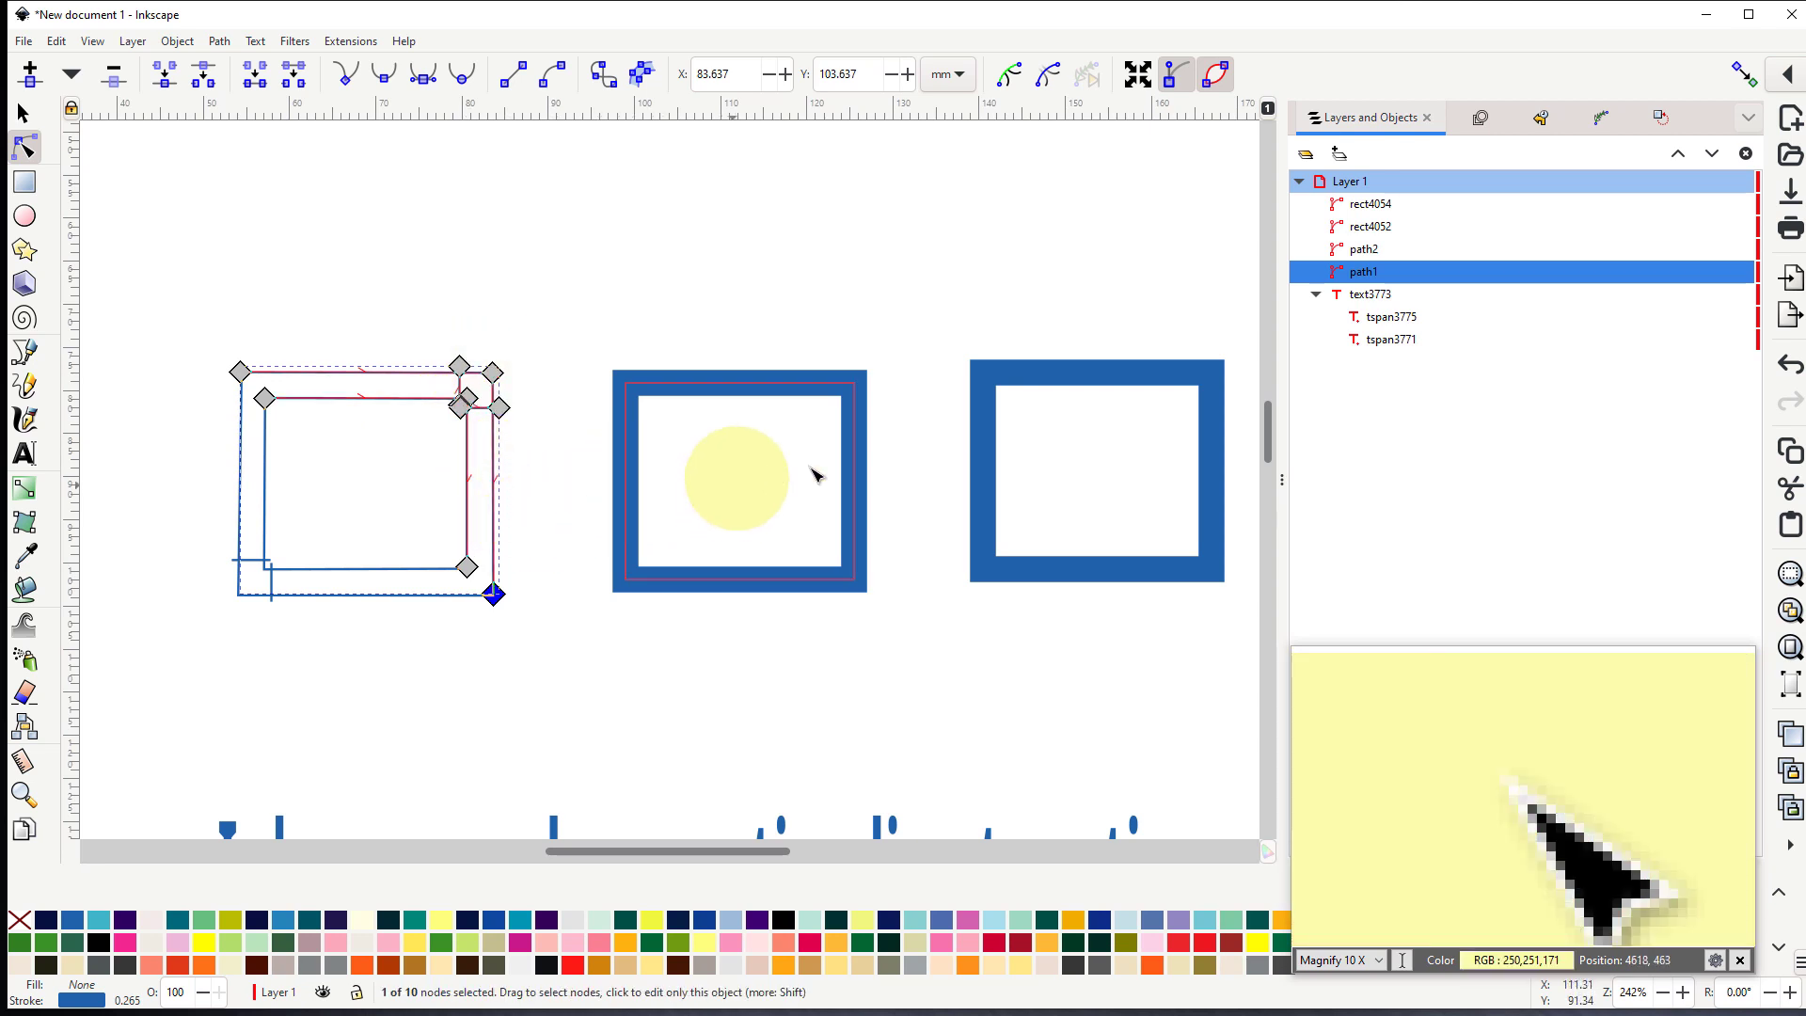
- Insert nodes twice along all segments of the middle rectangle and break its path at the node halfway down the left side
drag(788, 458, 579, 418)
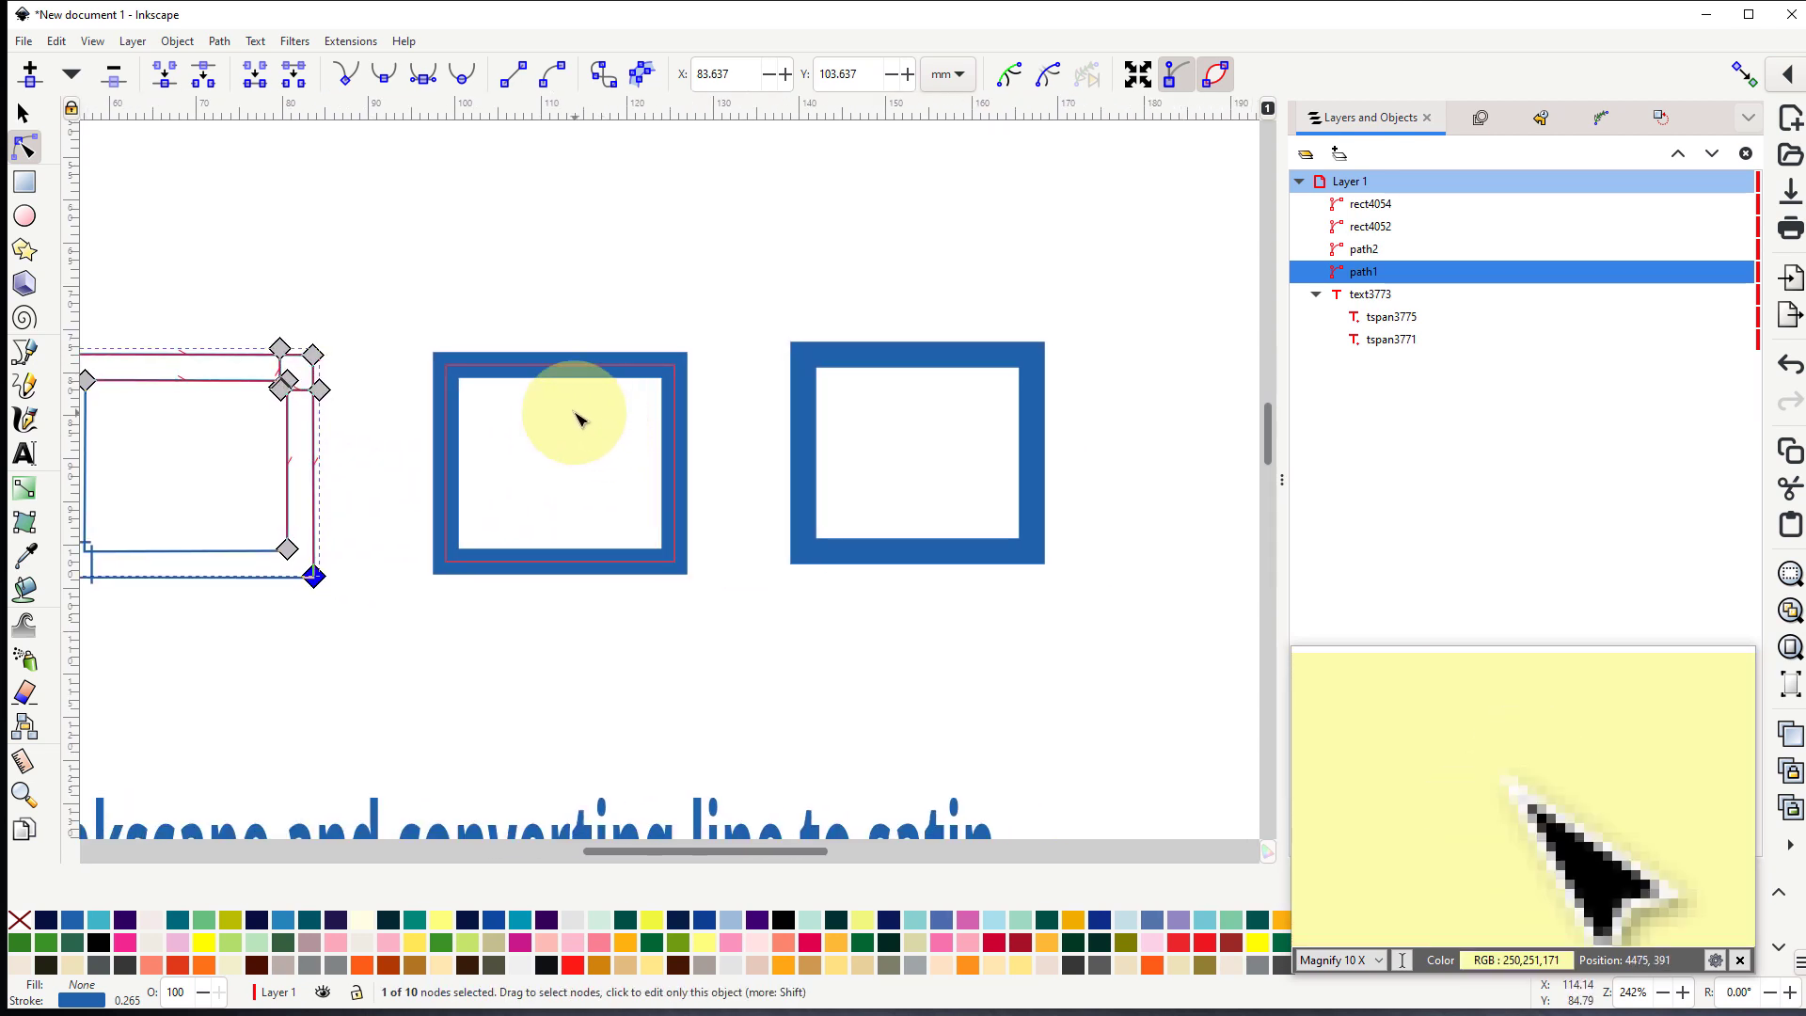
click(453, 463)
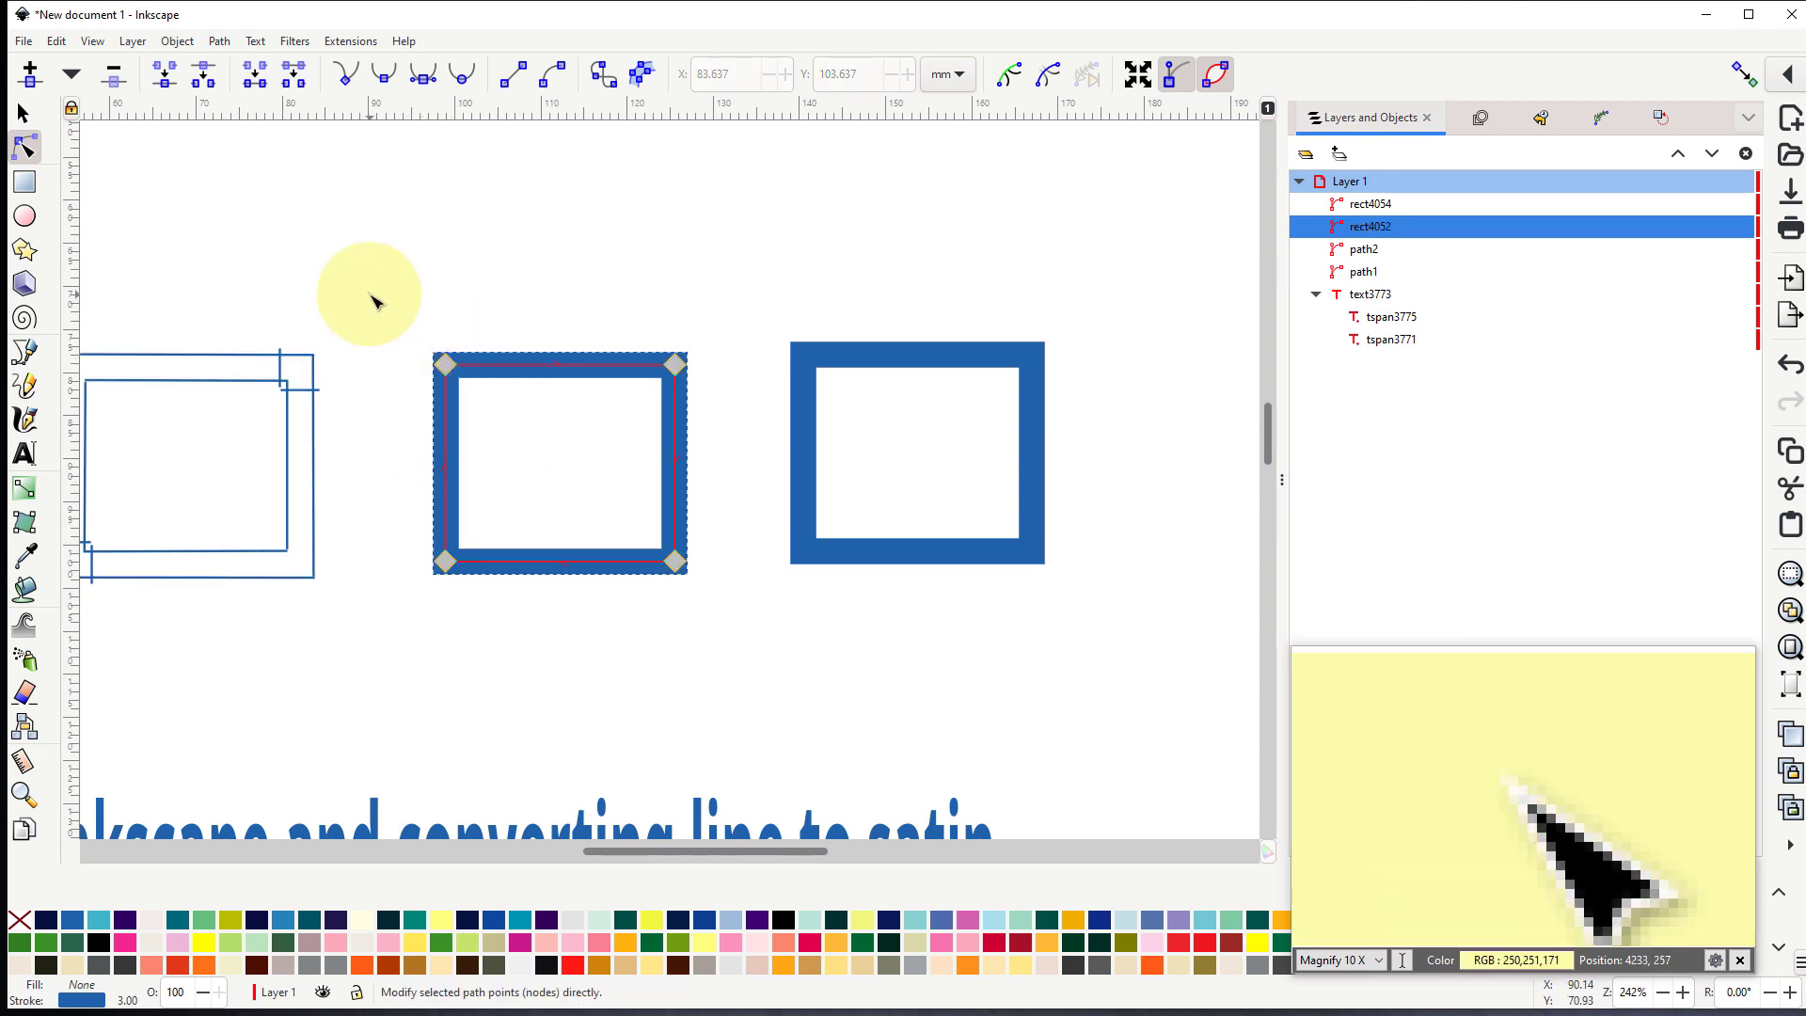
drag(373, 297, 730, 617)
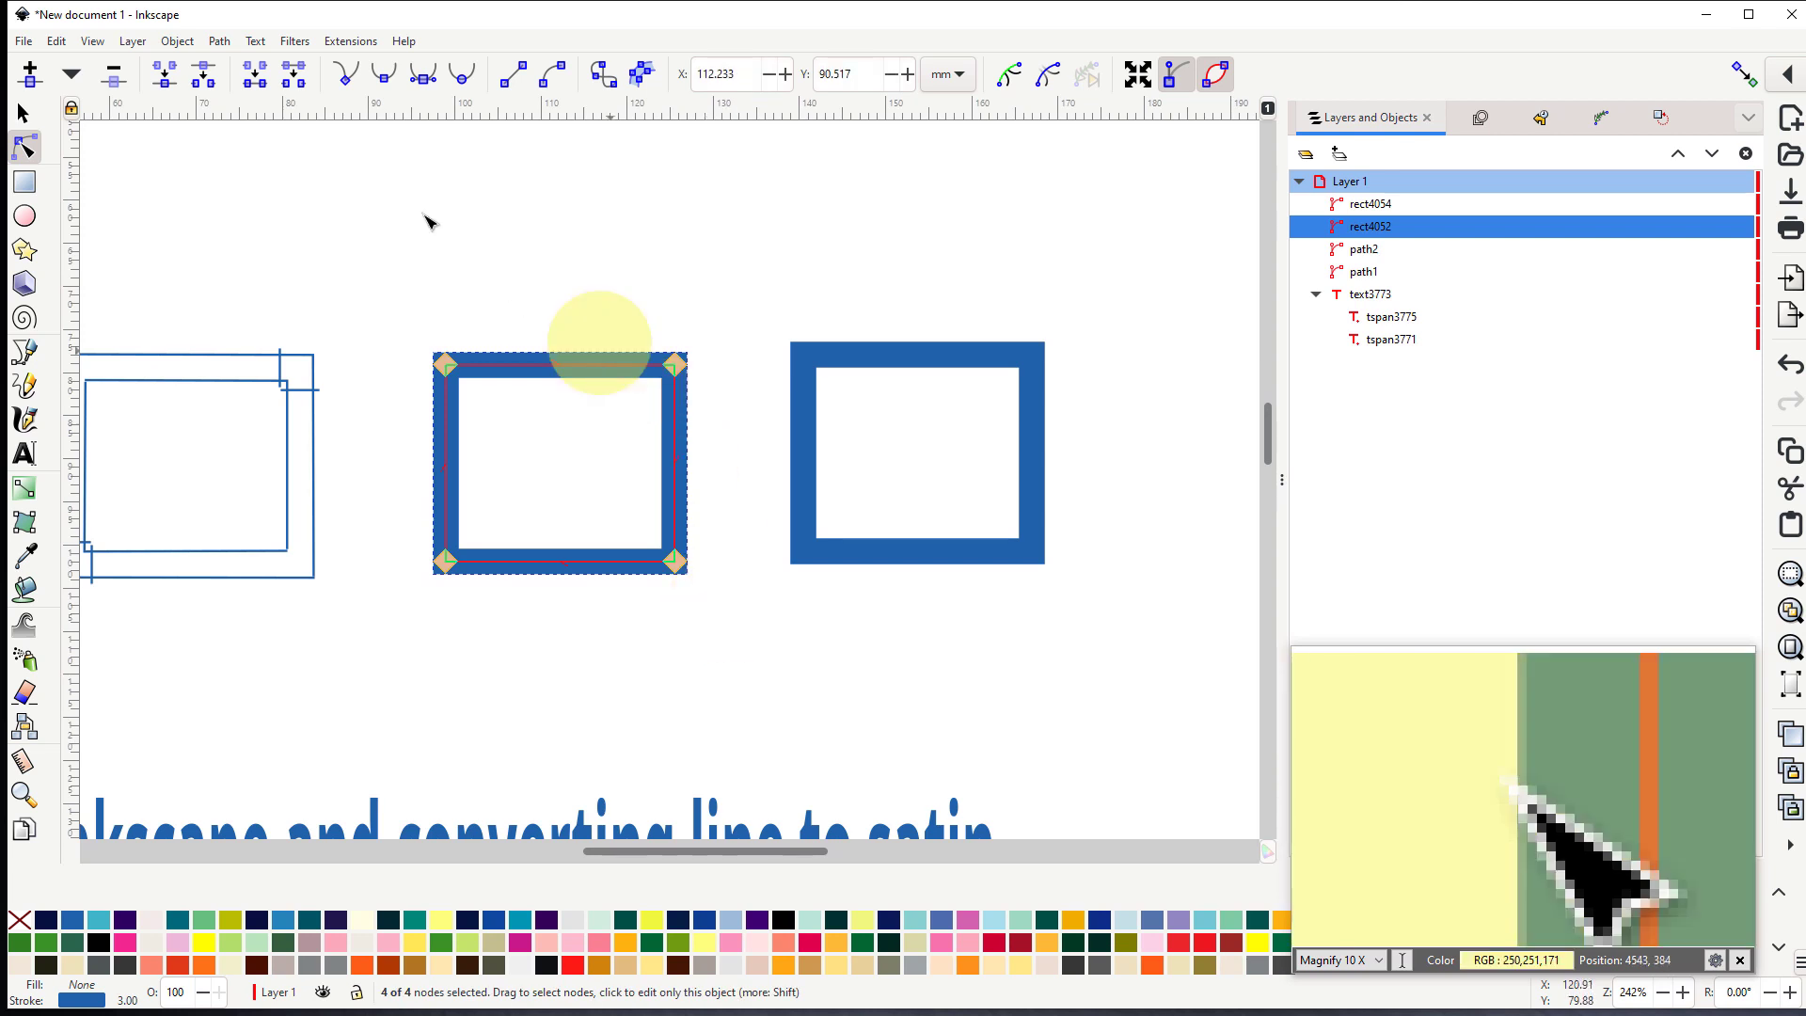
click(31, 79)
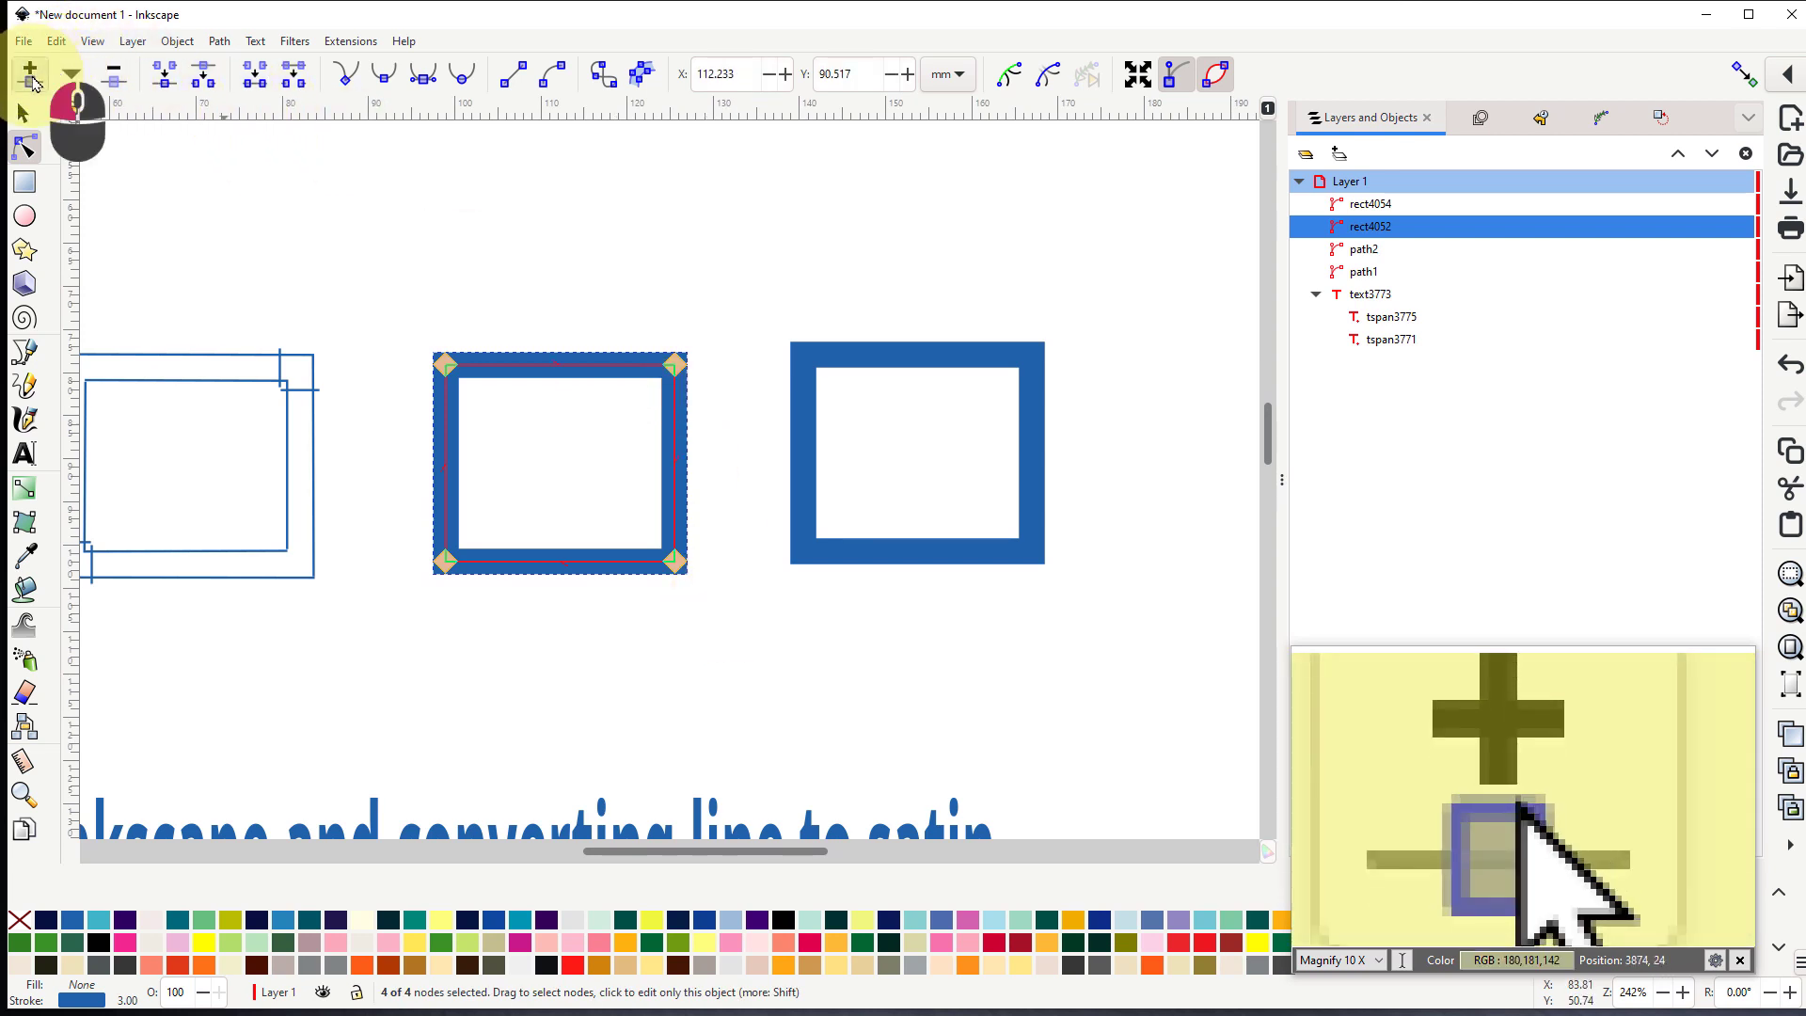
click(33, 79)
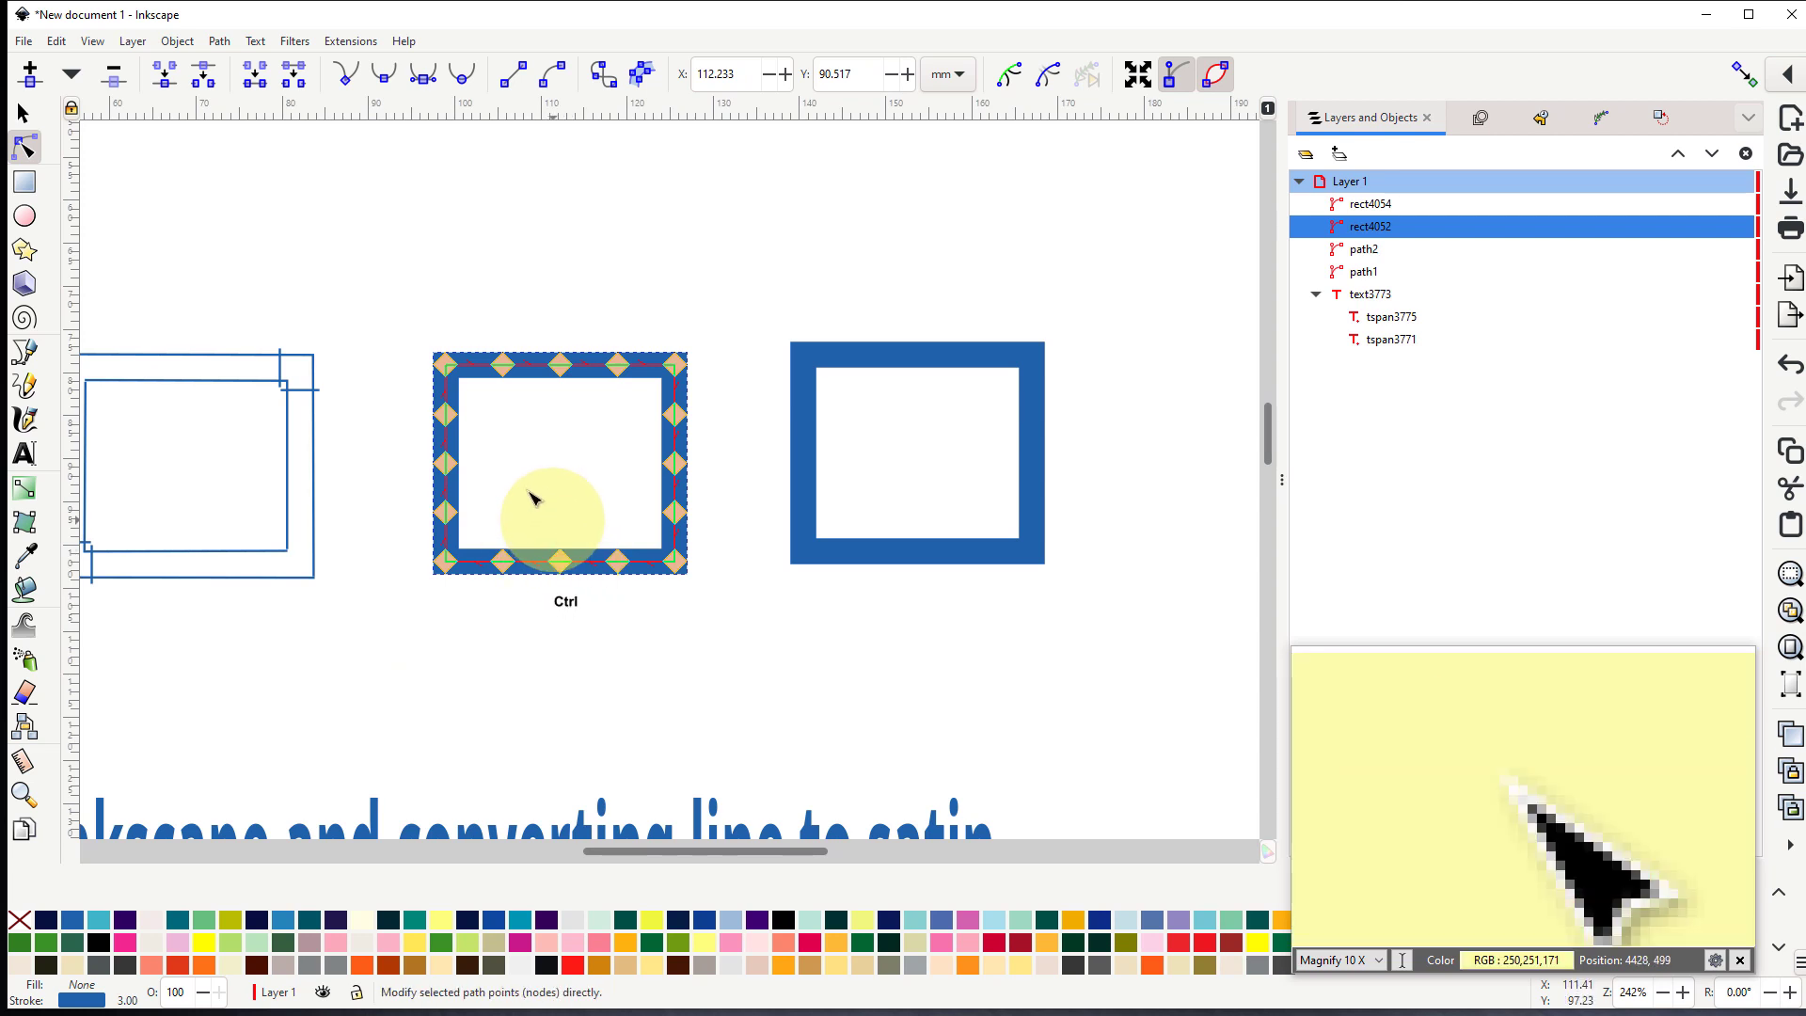
ctrl+scroll(527, 488, up, 1)
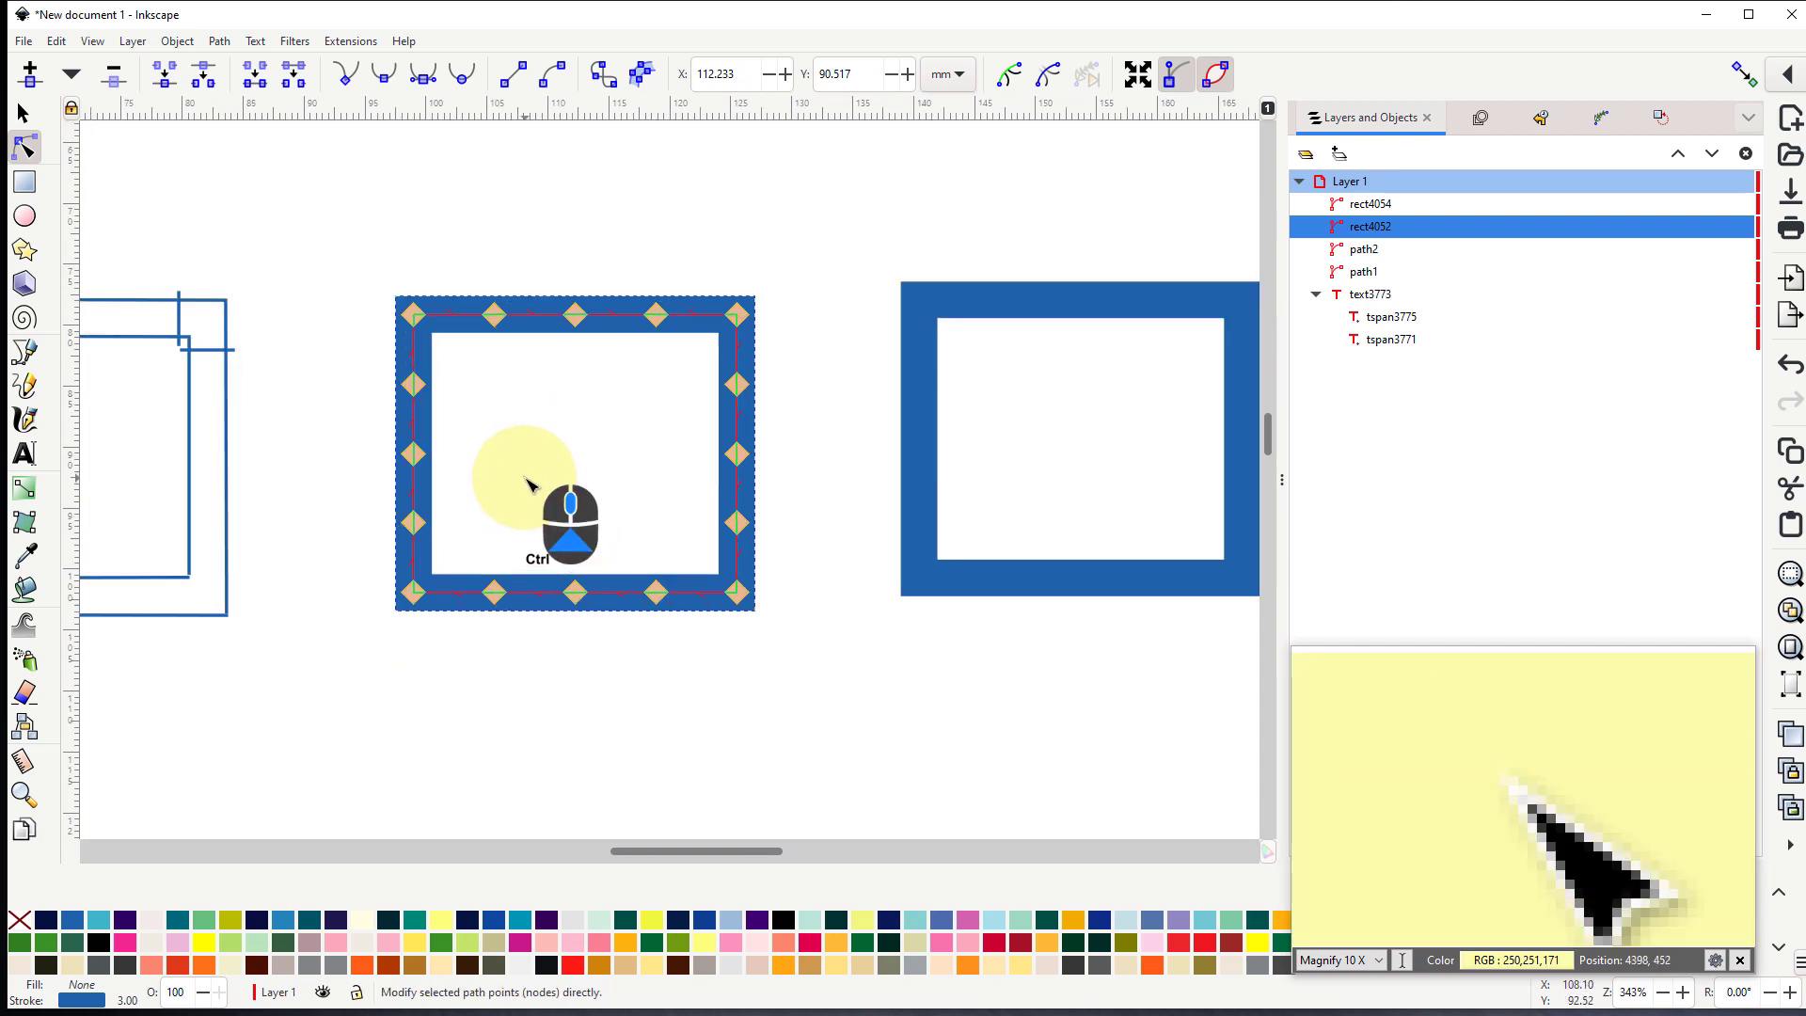
click(415, 457)
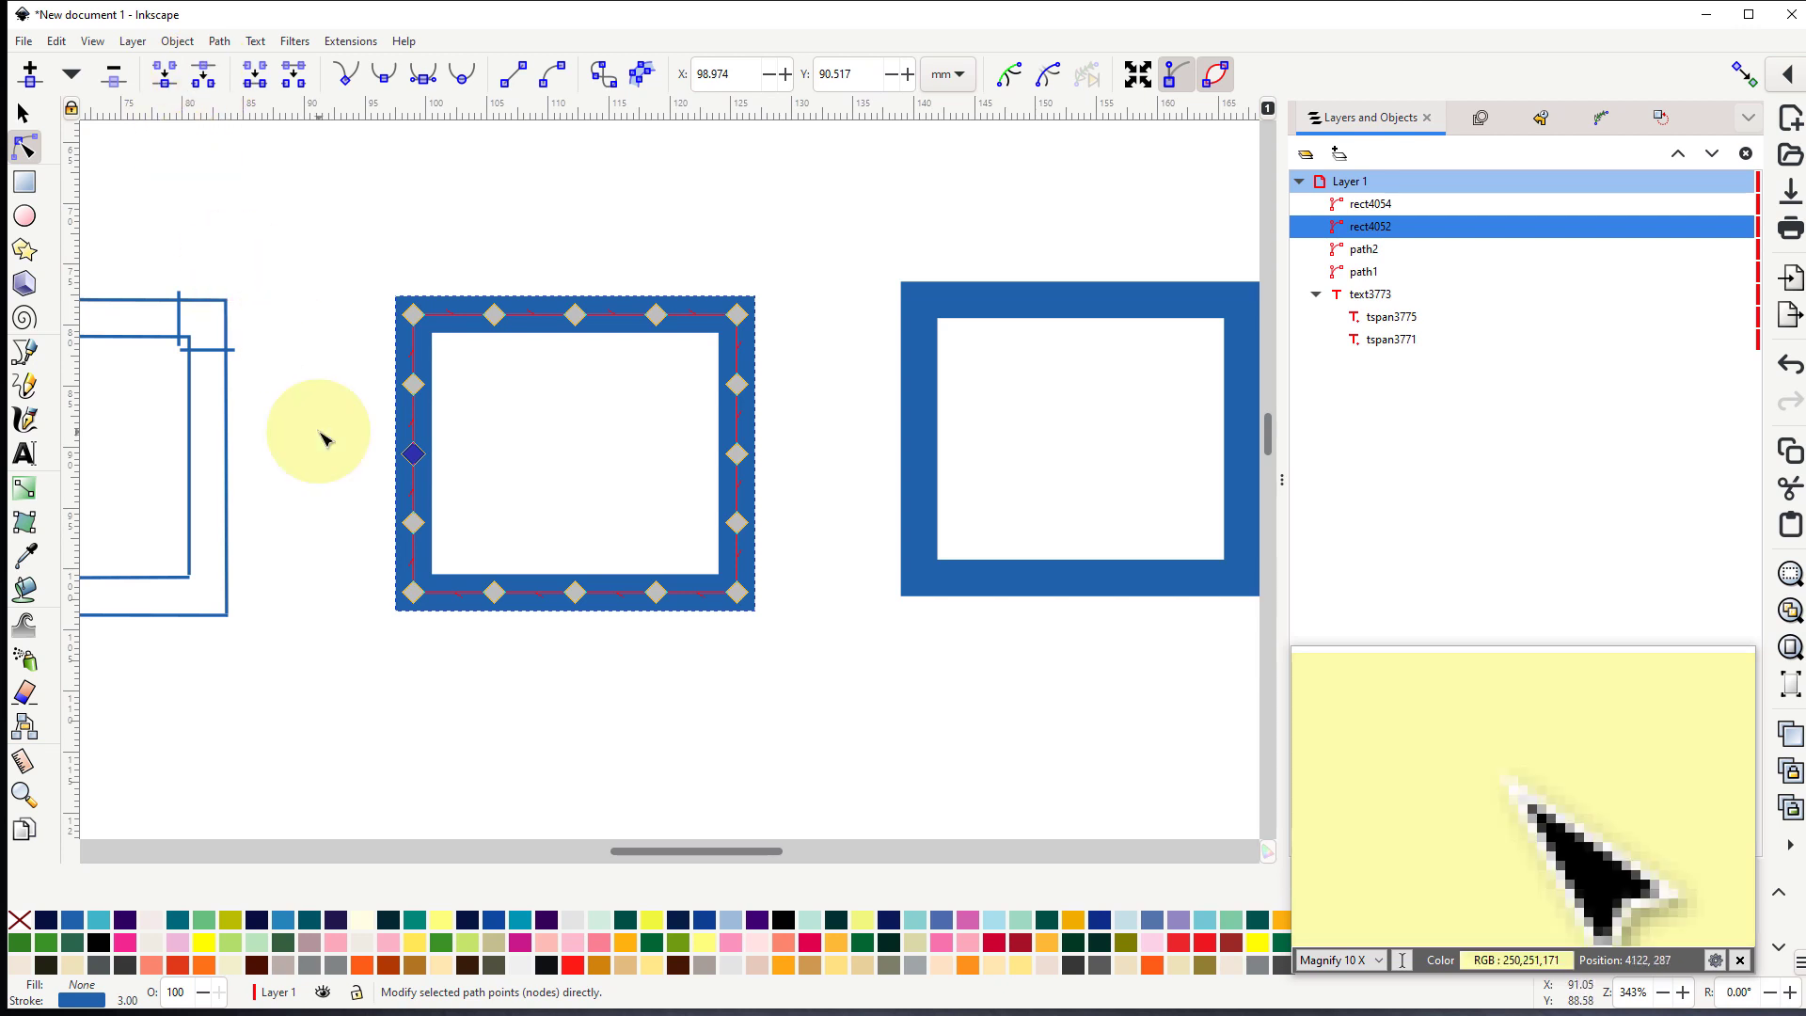
- Convert the middle rectangle's broken outline to satin with Ink/Stitch's Convert Line to Satin
drag(340, 252, 837, 703)
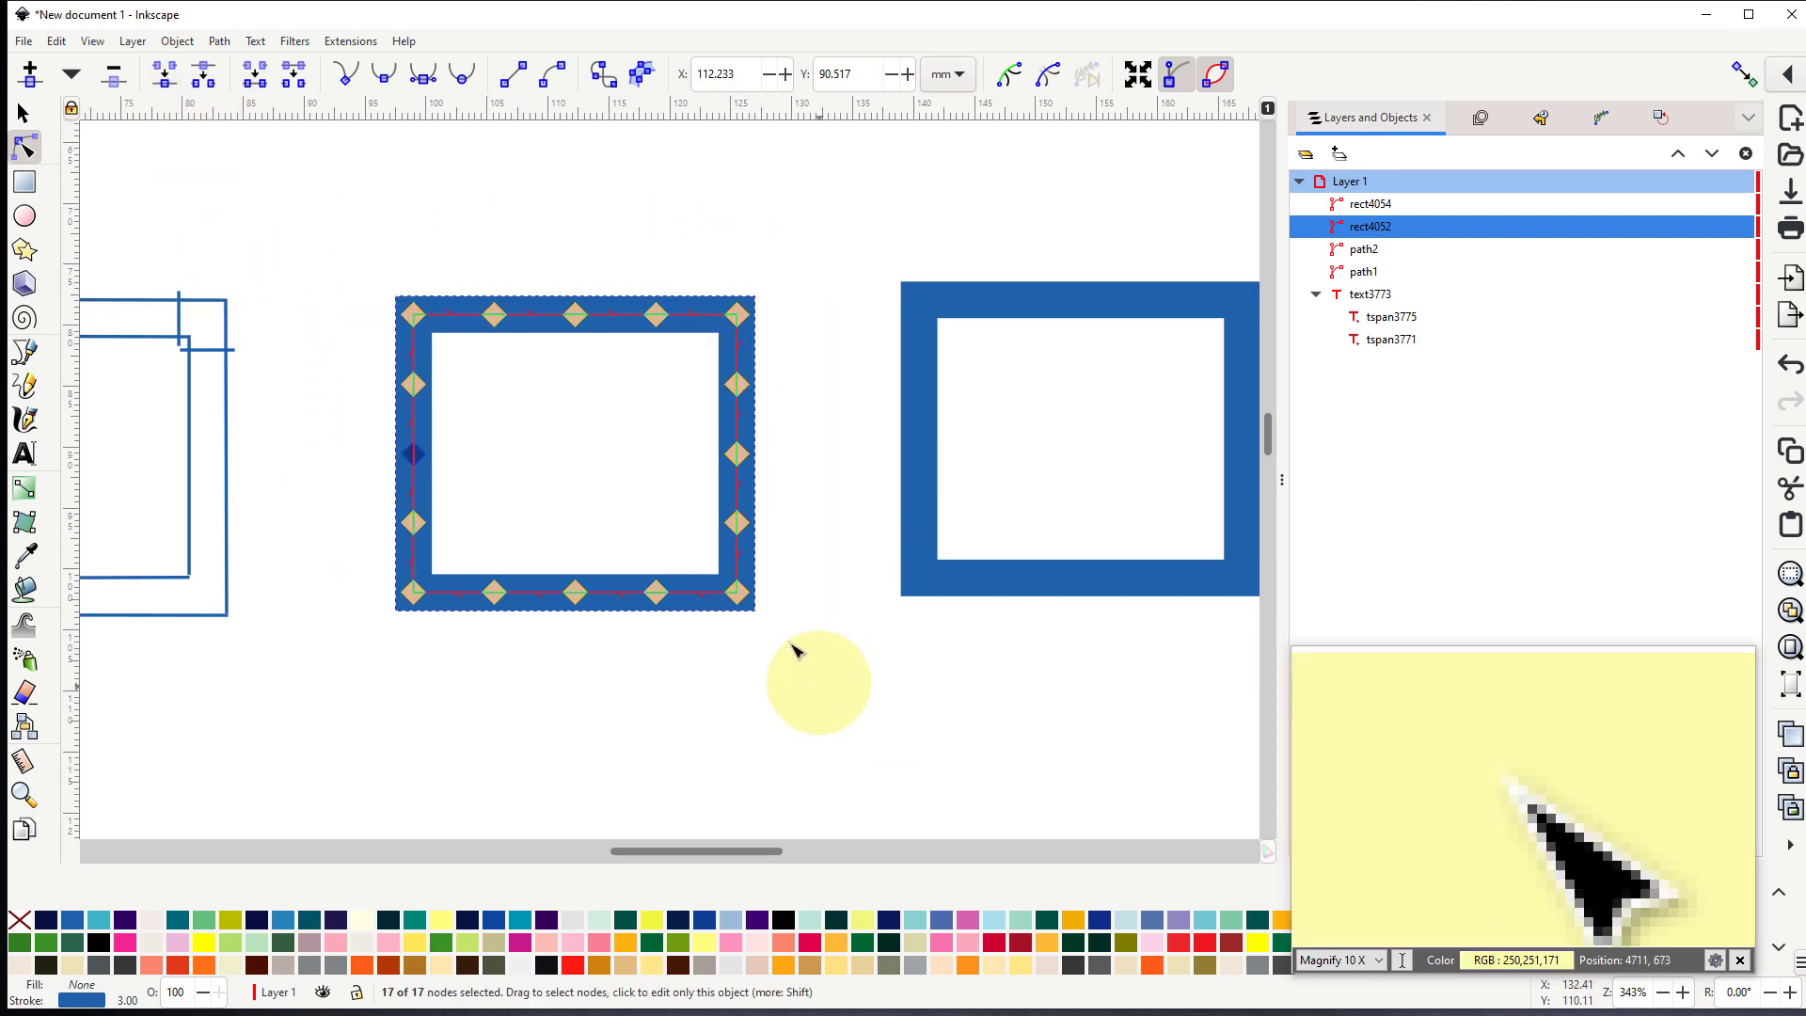
click(353, 42)
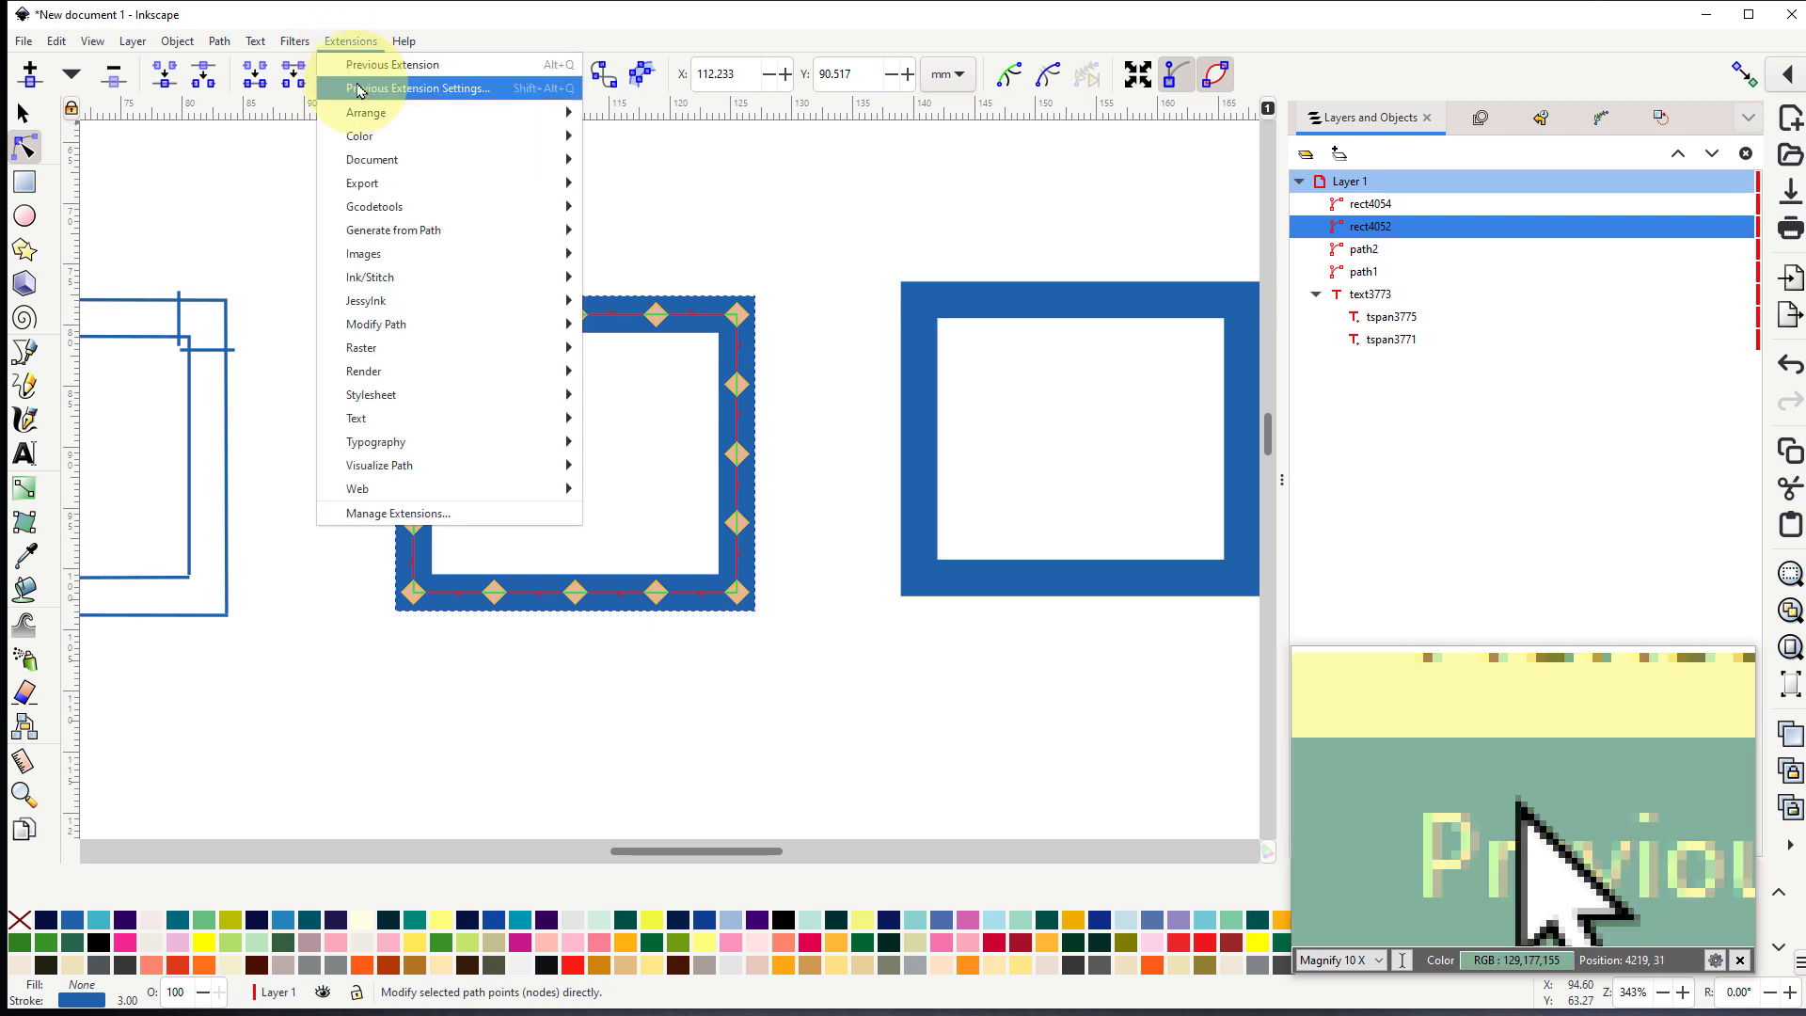
mouse_move(418, 276)
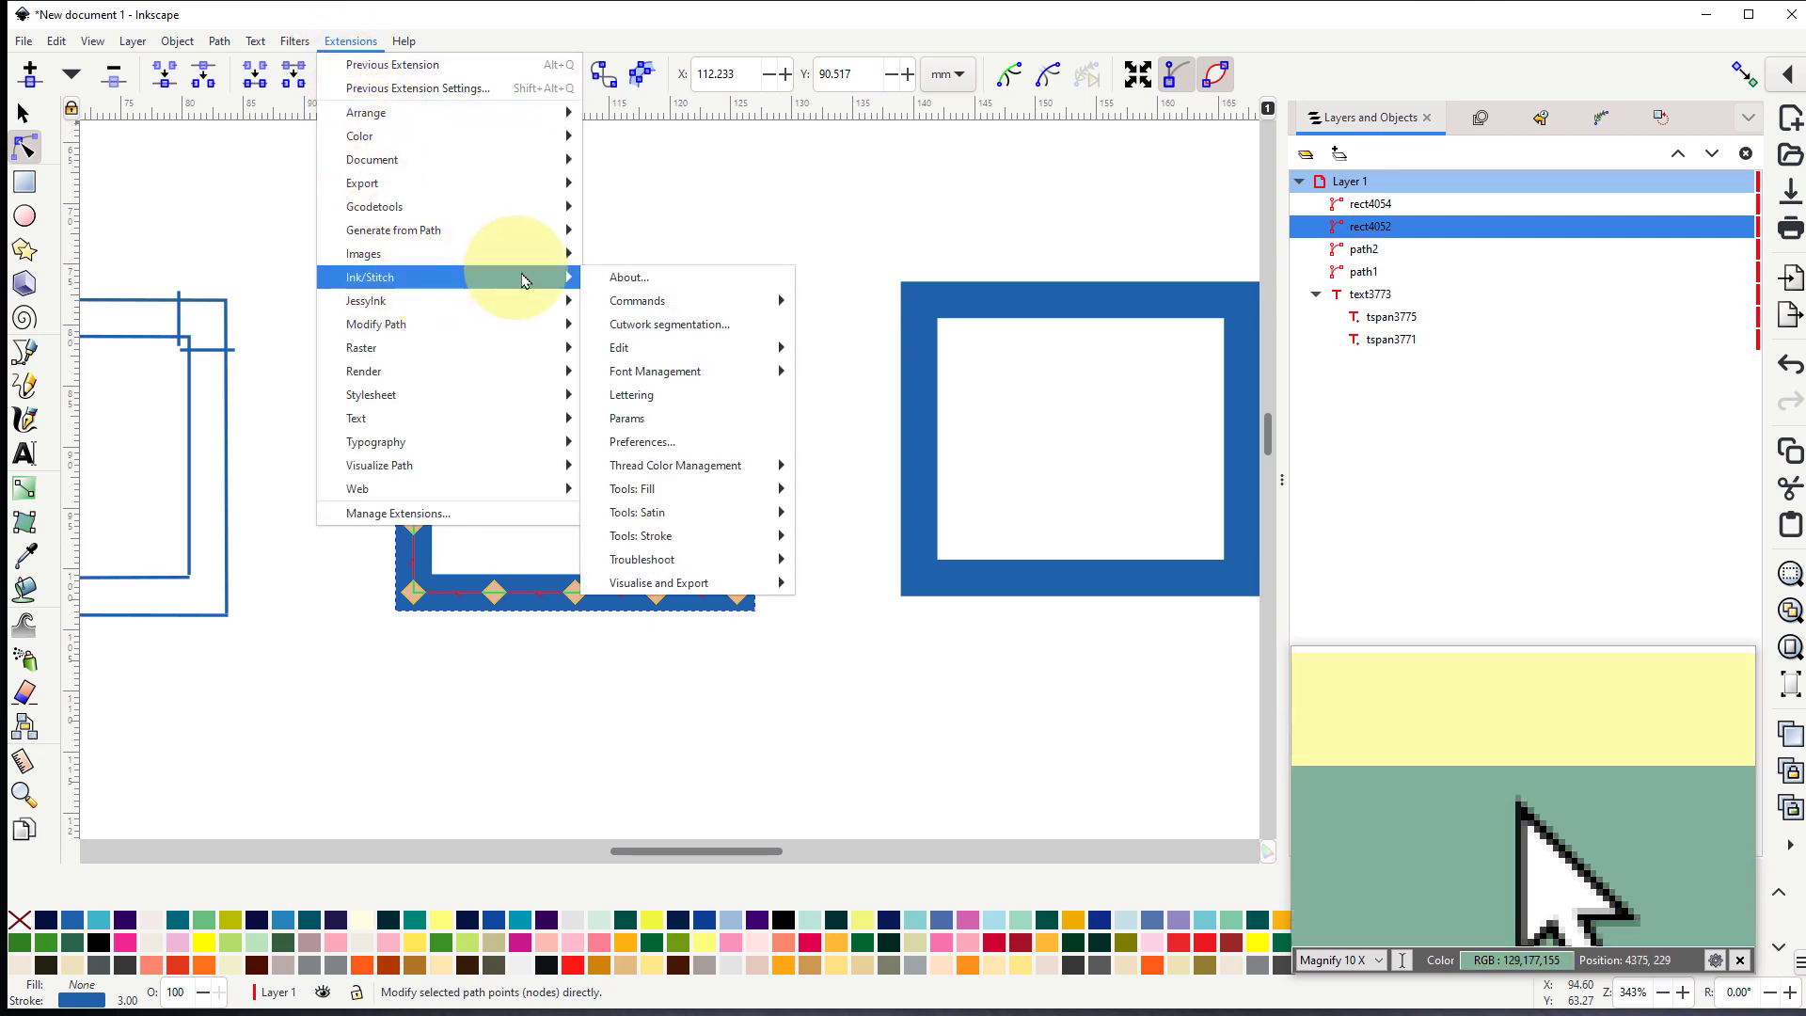
mouse_move(695, 518)
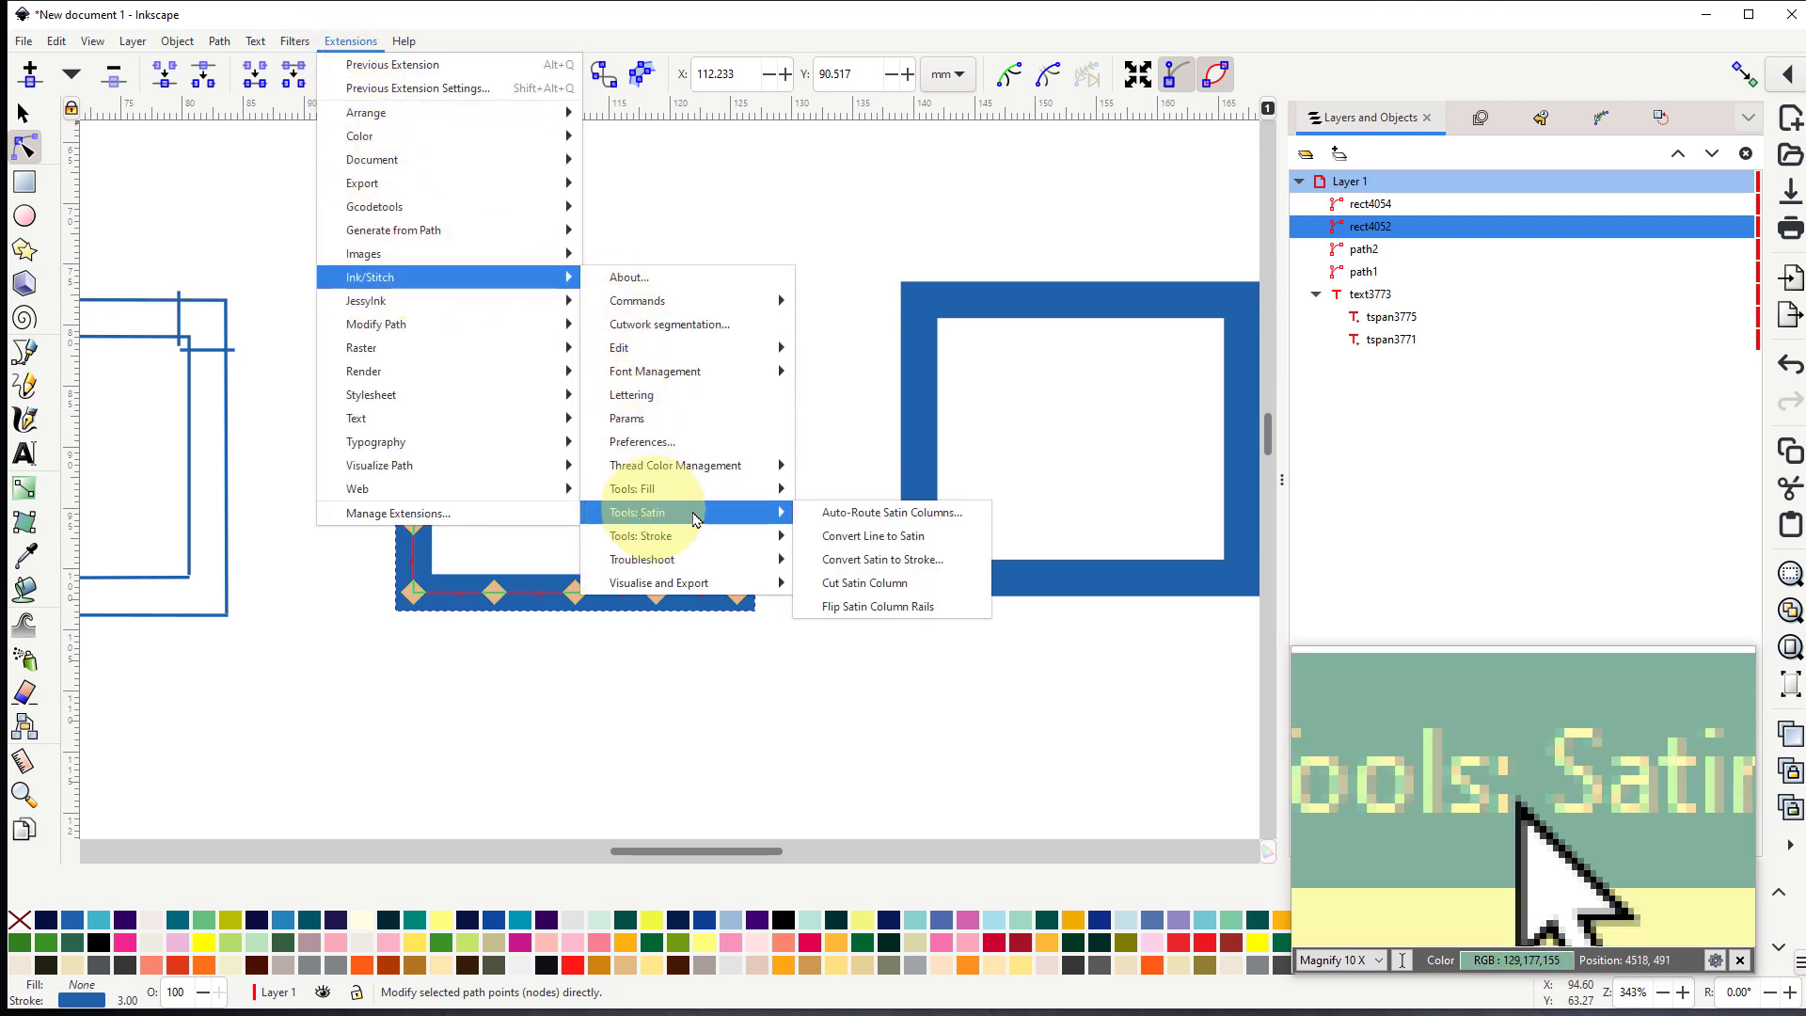
click(889, 536)
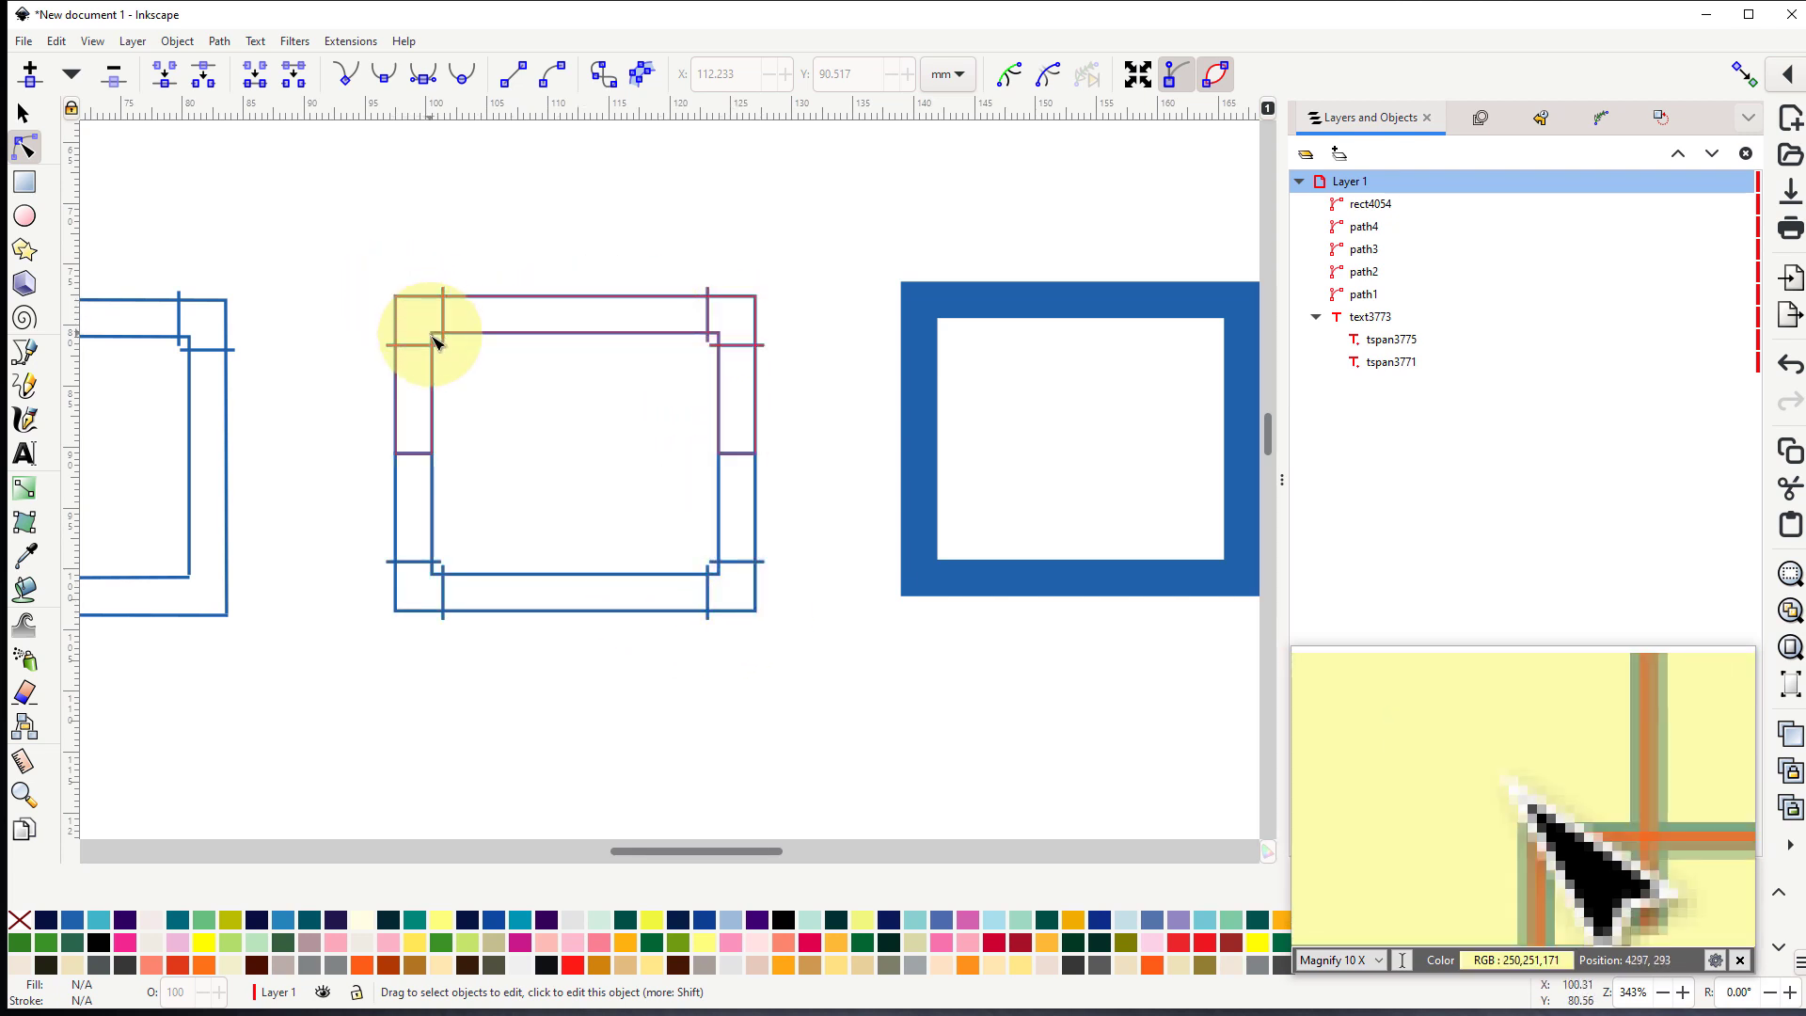
- Pull the middle rectangle's upper satin section up about 2.5 mm to inspect the split, and undo the move
click(22, 114)
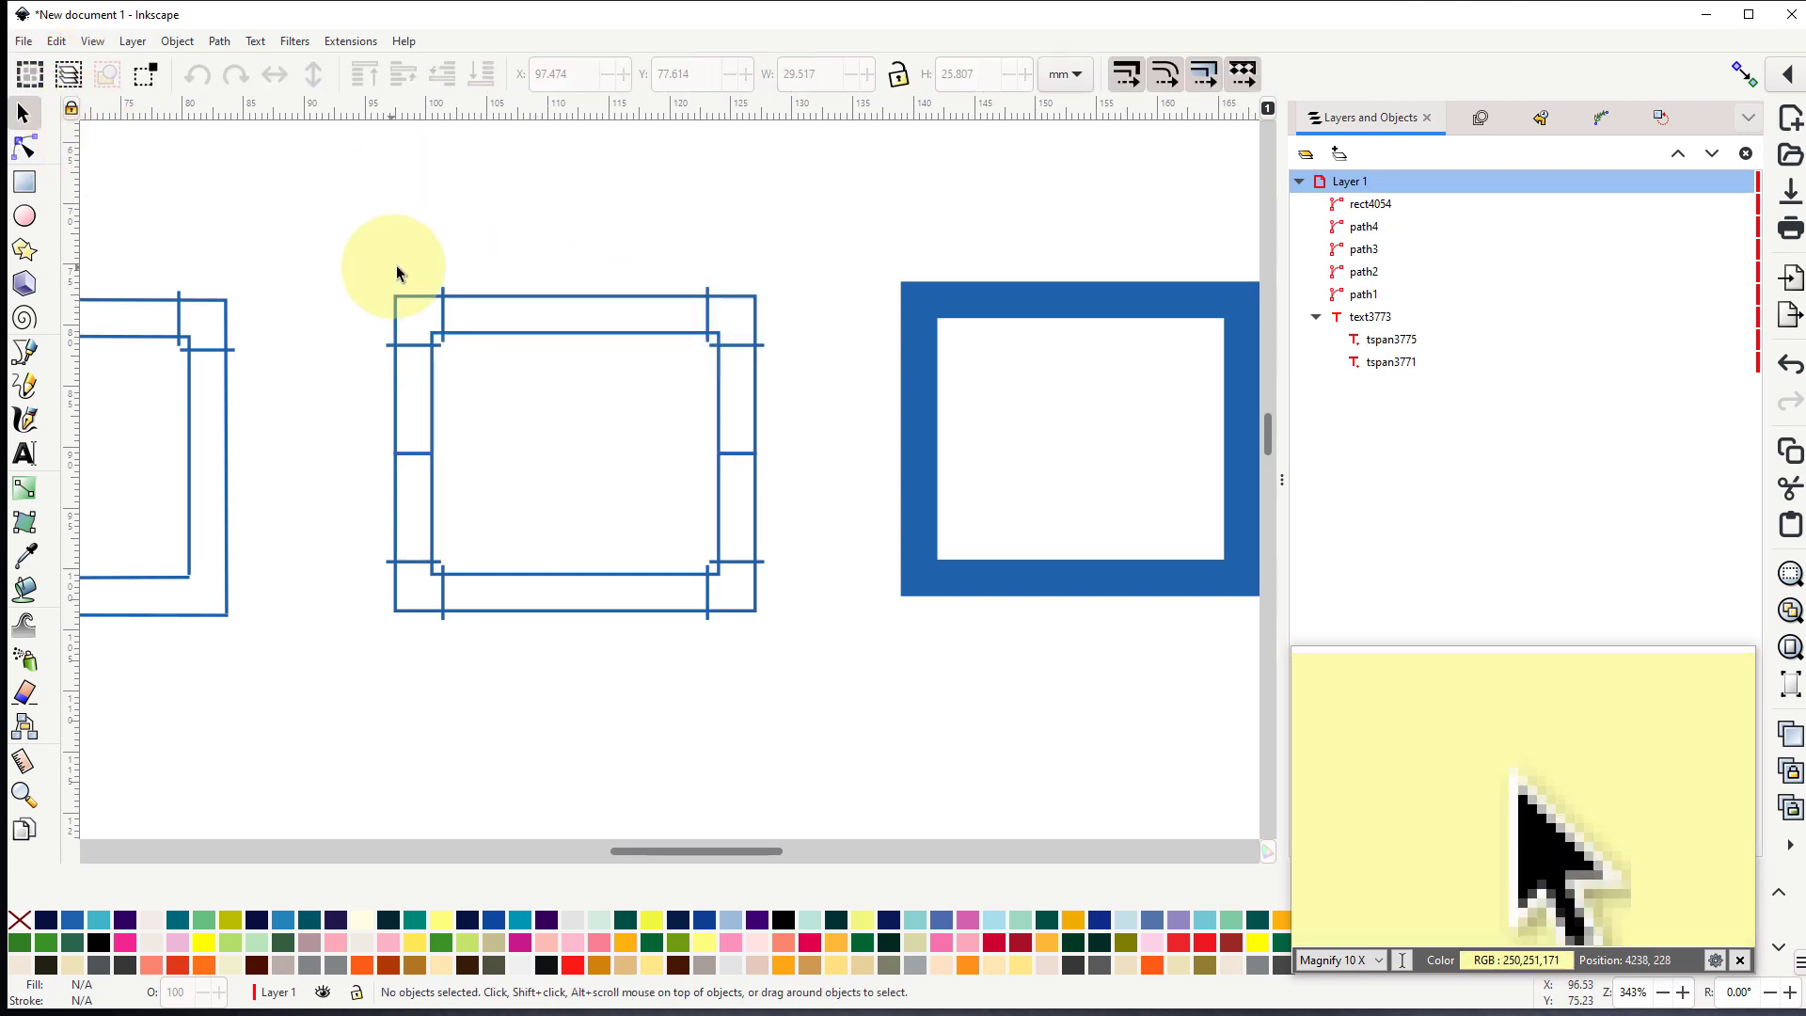
click(574, 336)
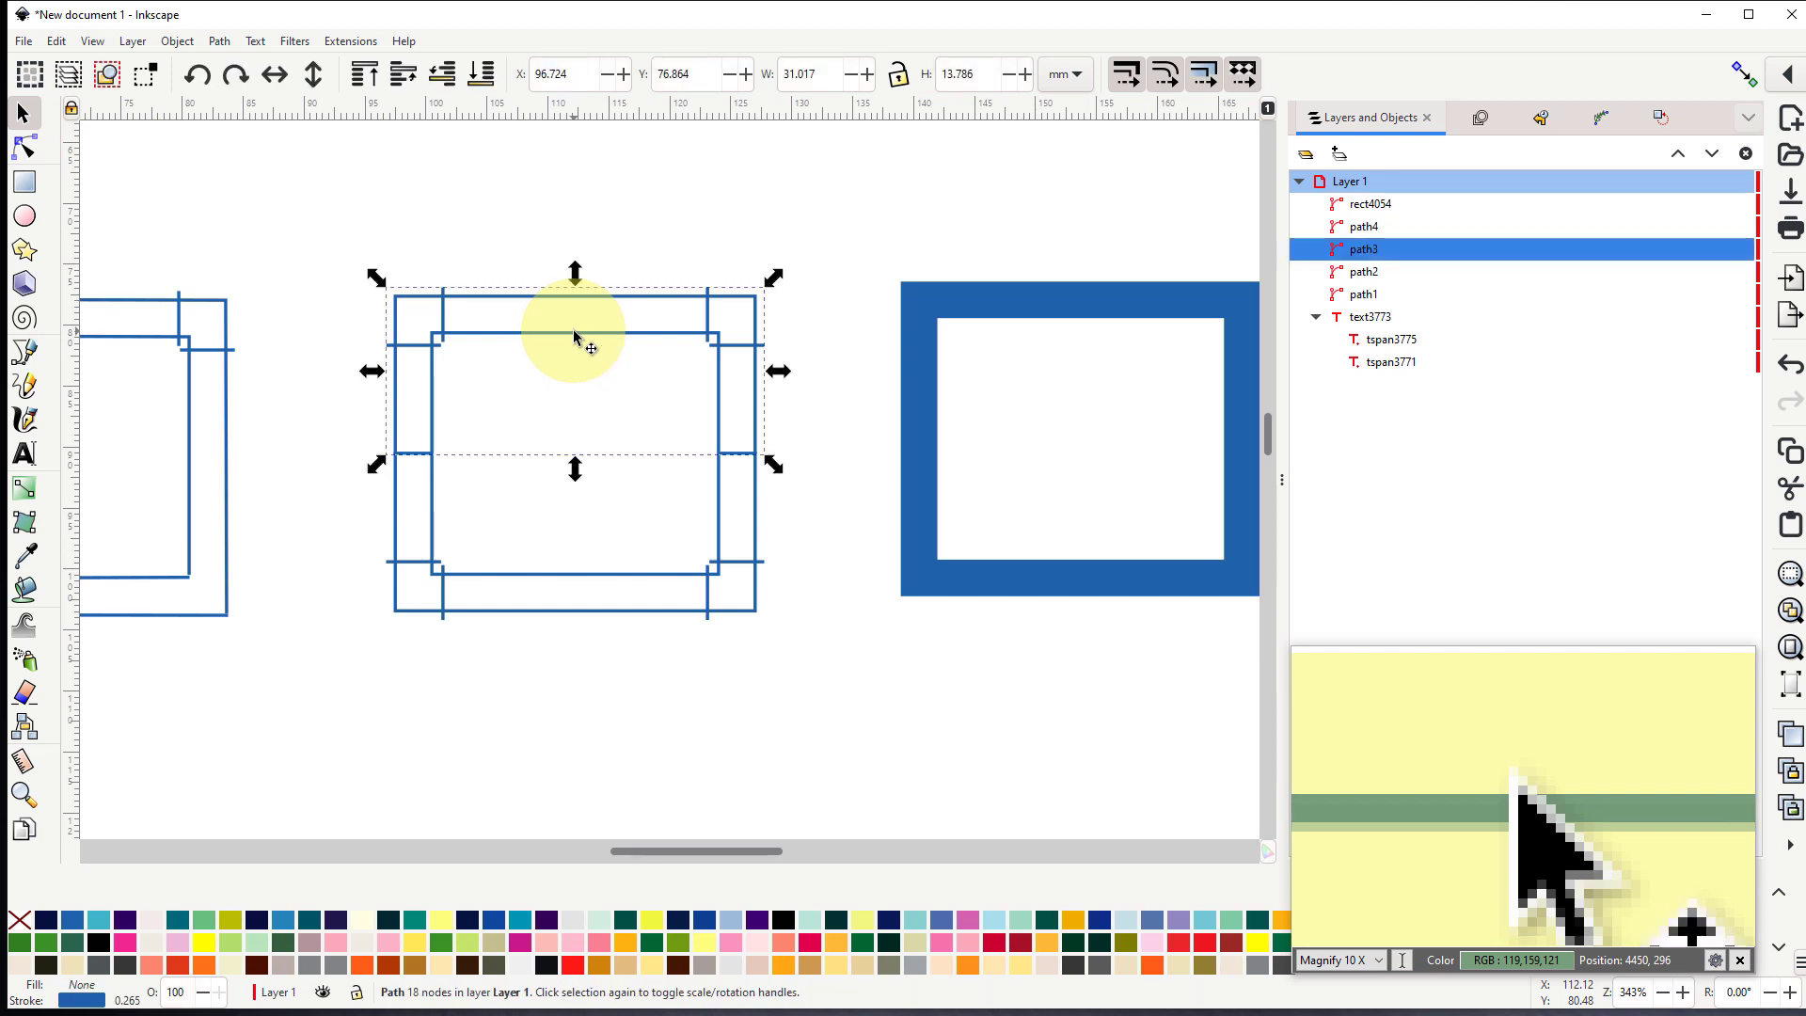
drag(574, 335, 573, 296)
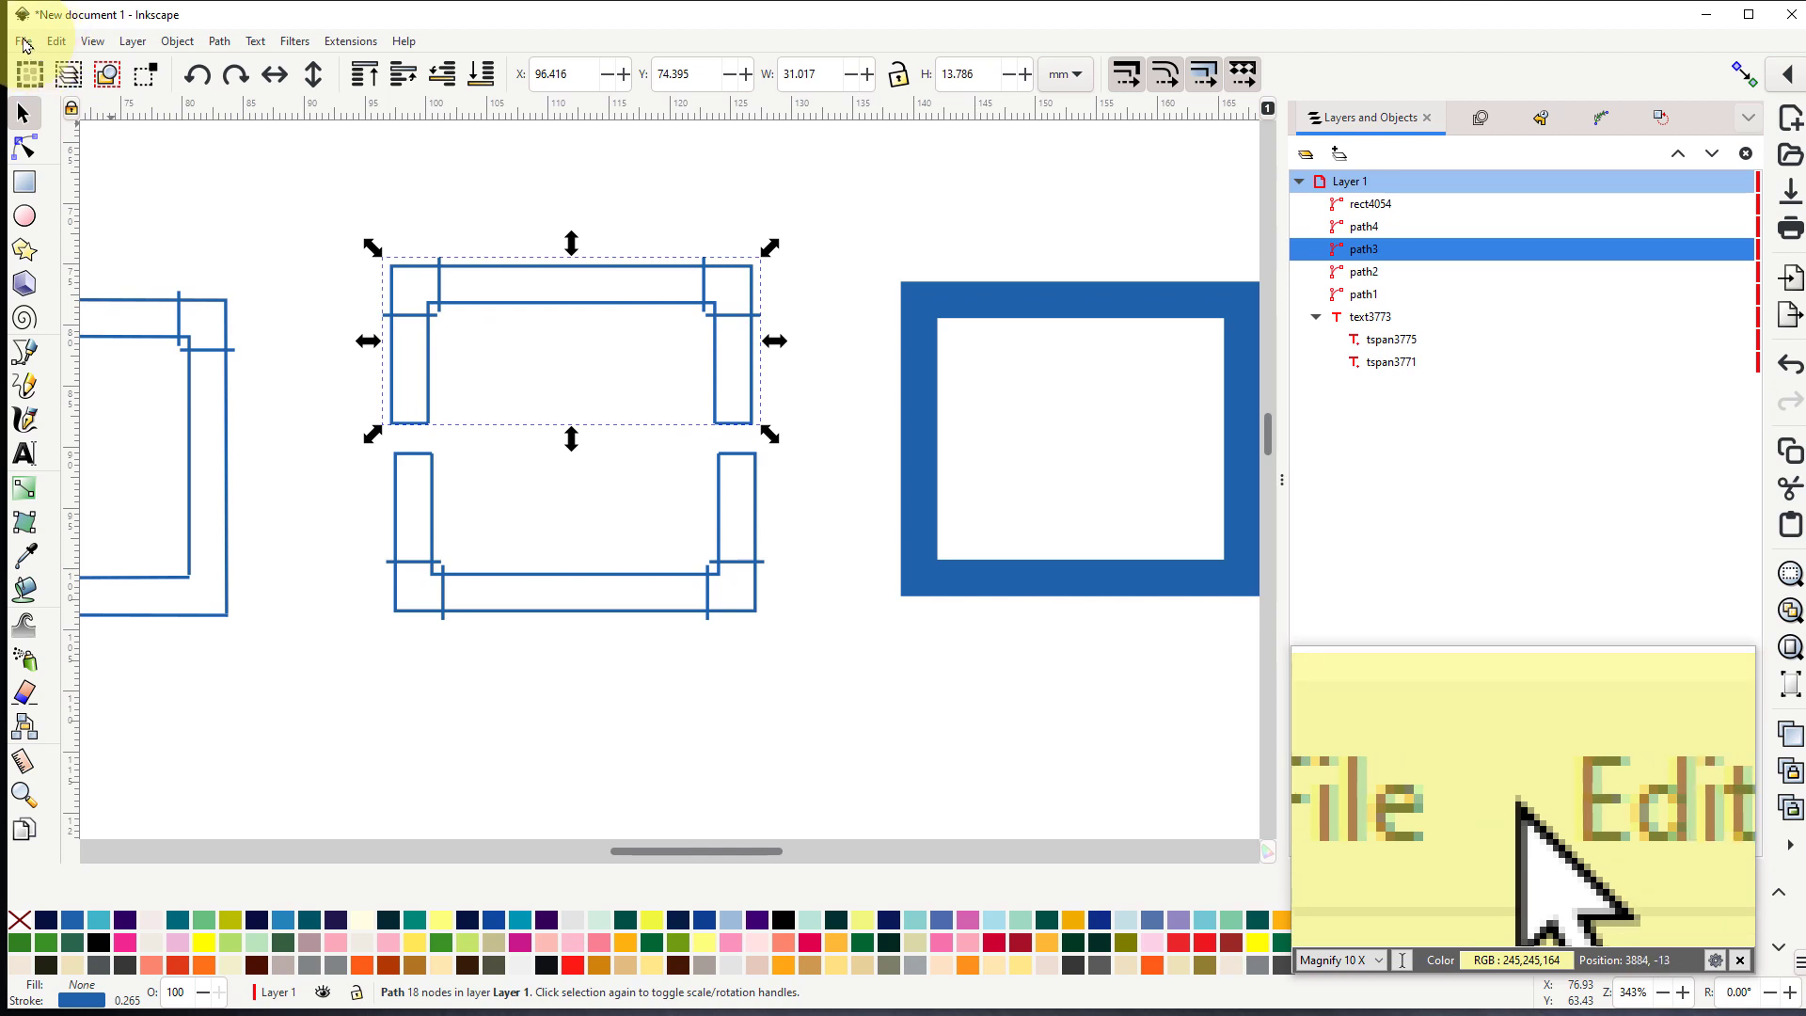
click(55, 47)
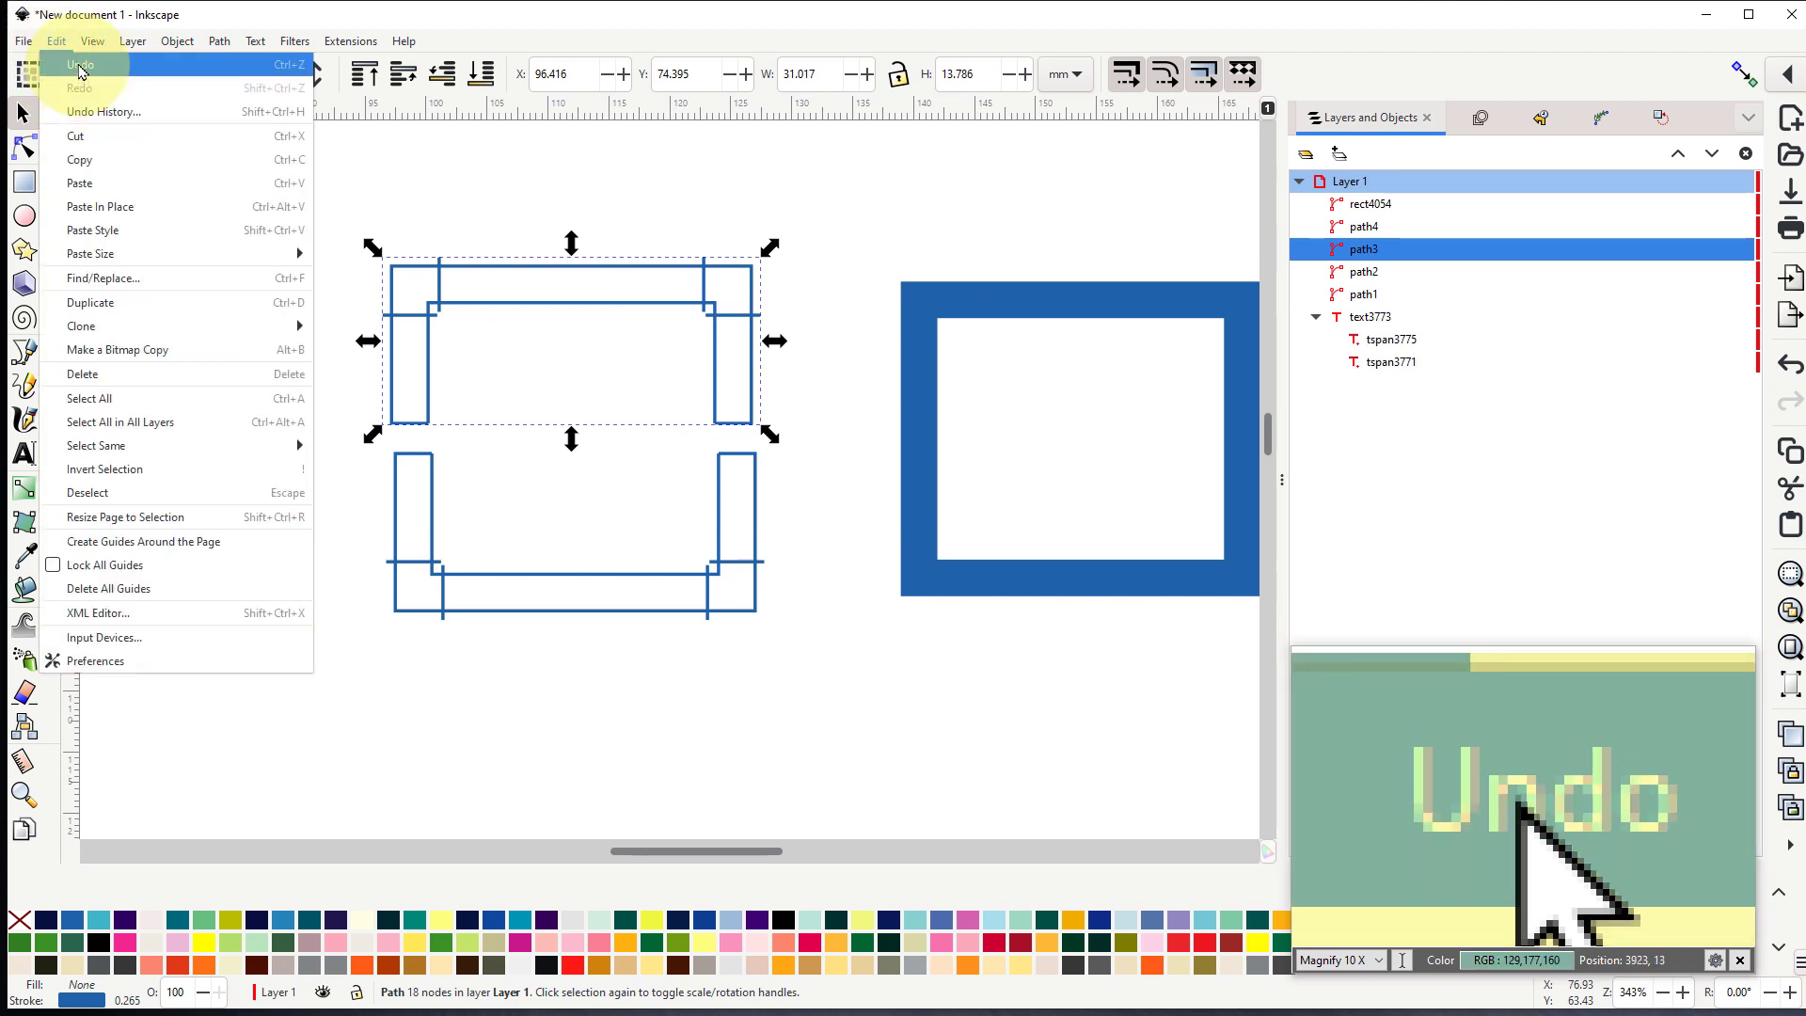
click(80, 71)
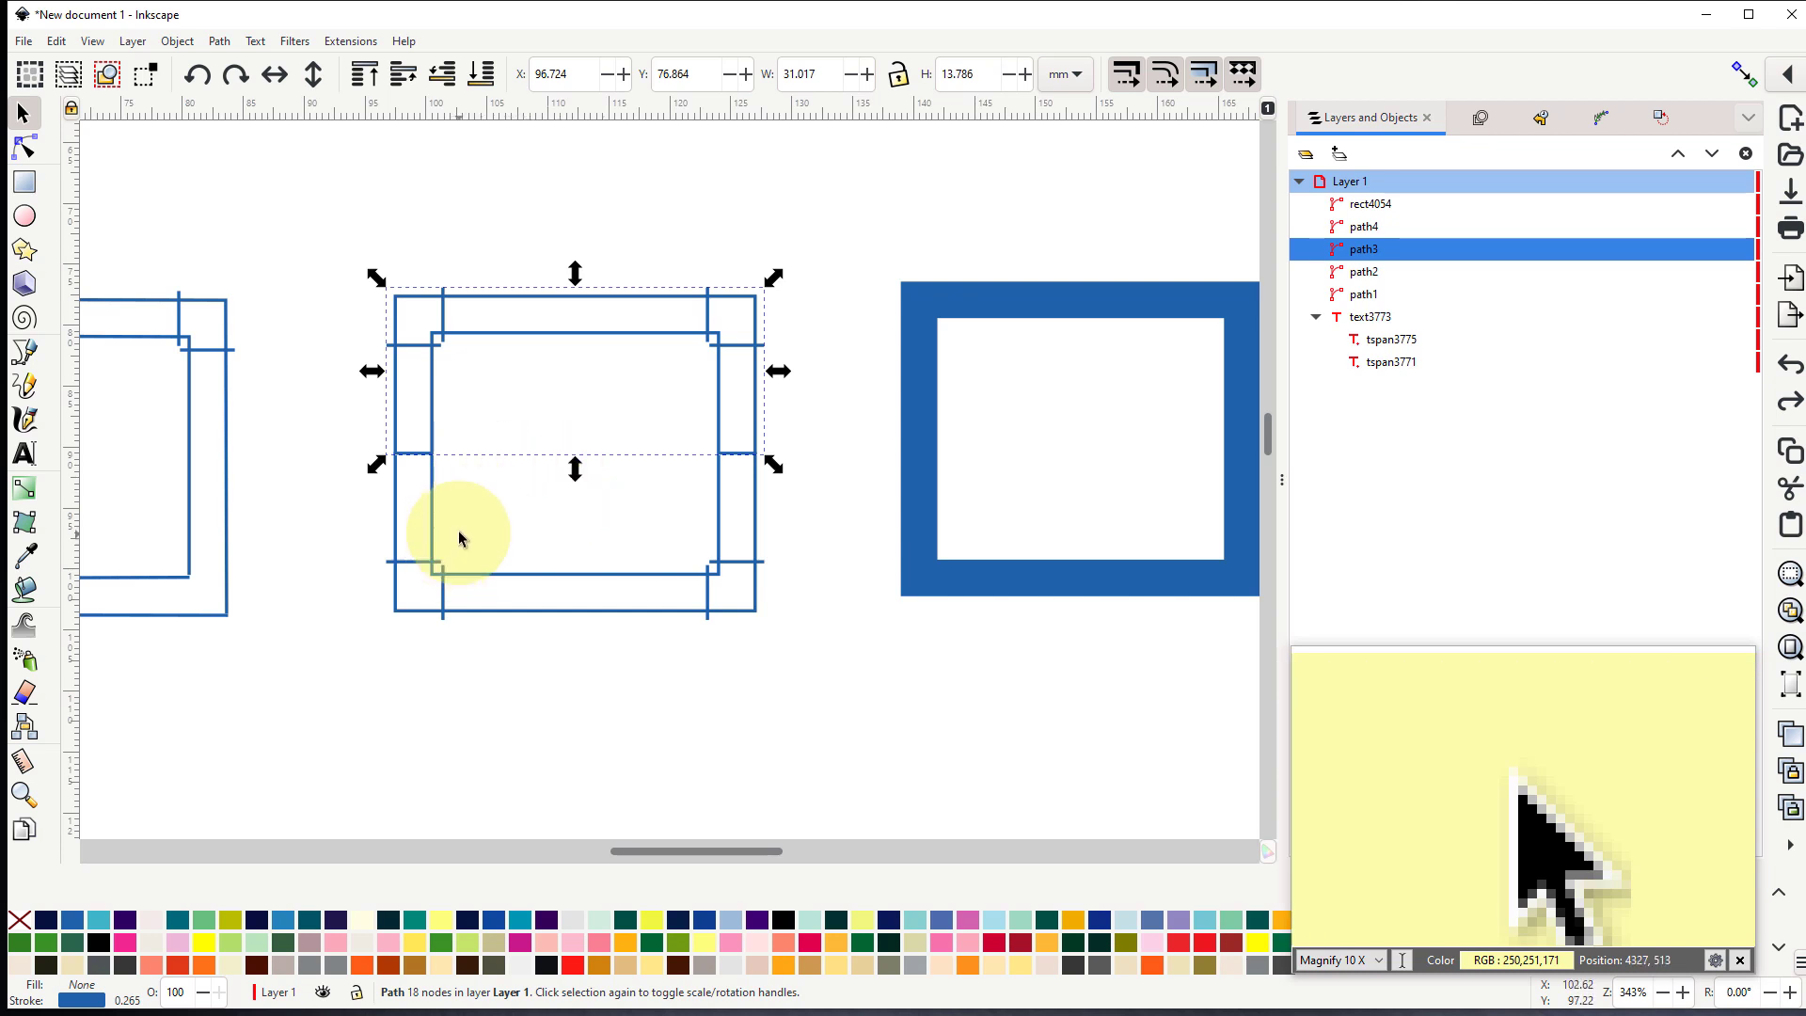
- Select all the satin sections of the left and middle rectangles and open Ink/Stitch's Params for them
ctrl+scroll(484, 601, down, 1)
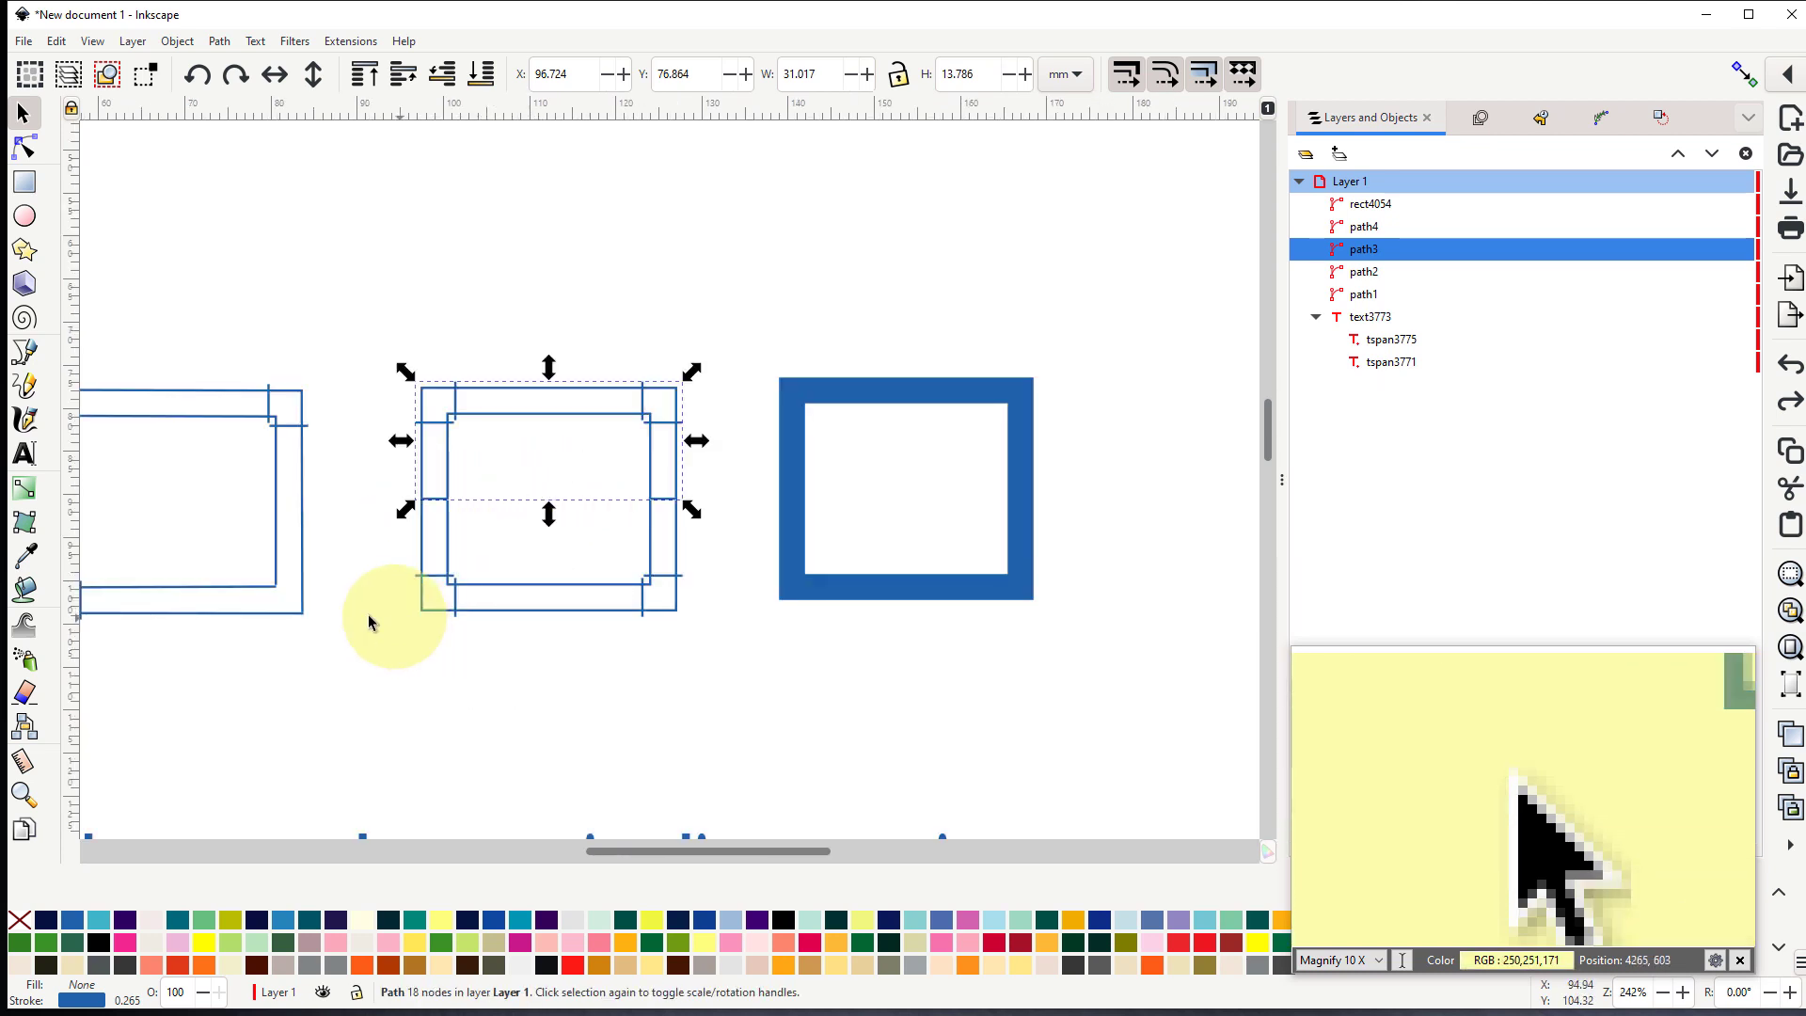
drag(285, 682, 471, 628)
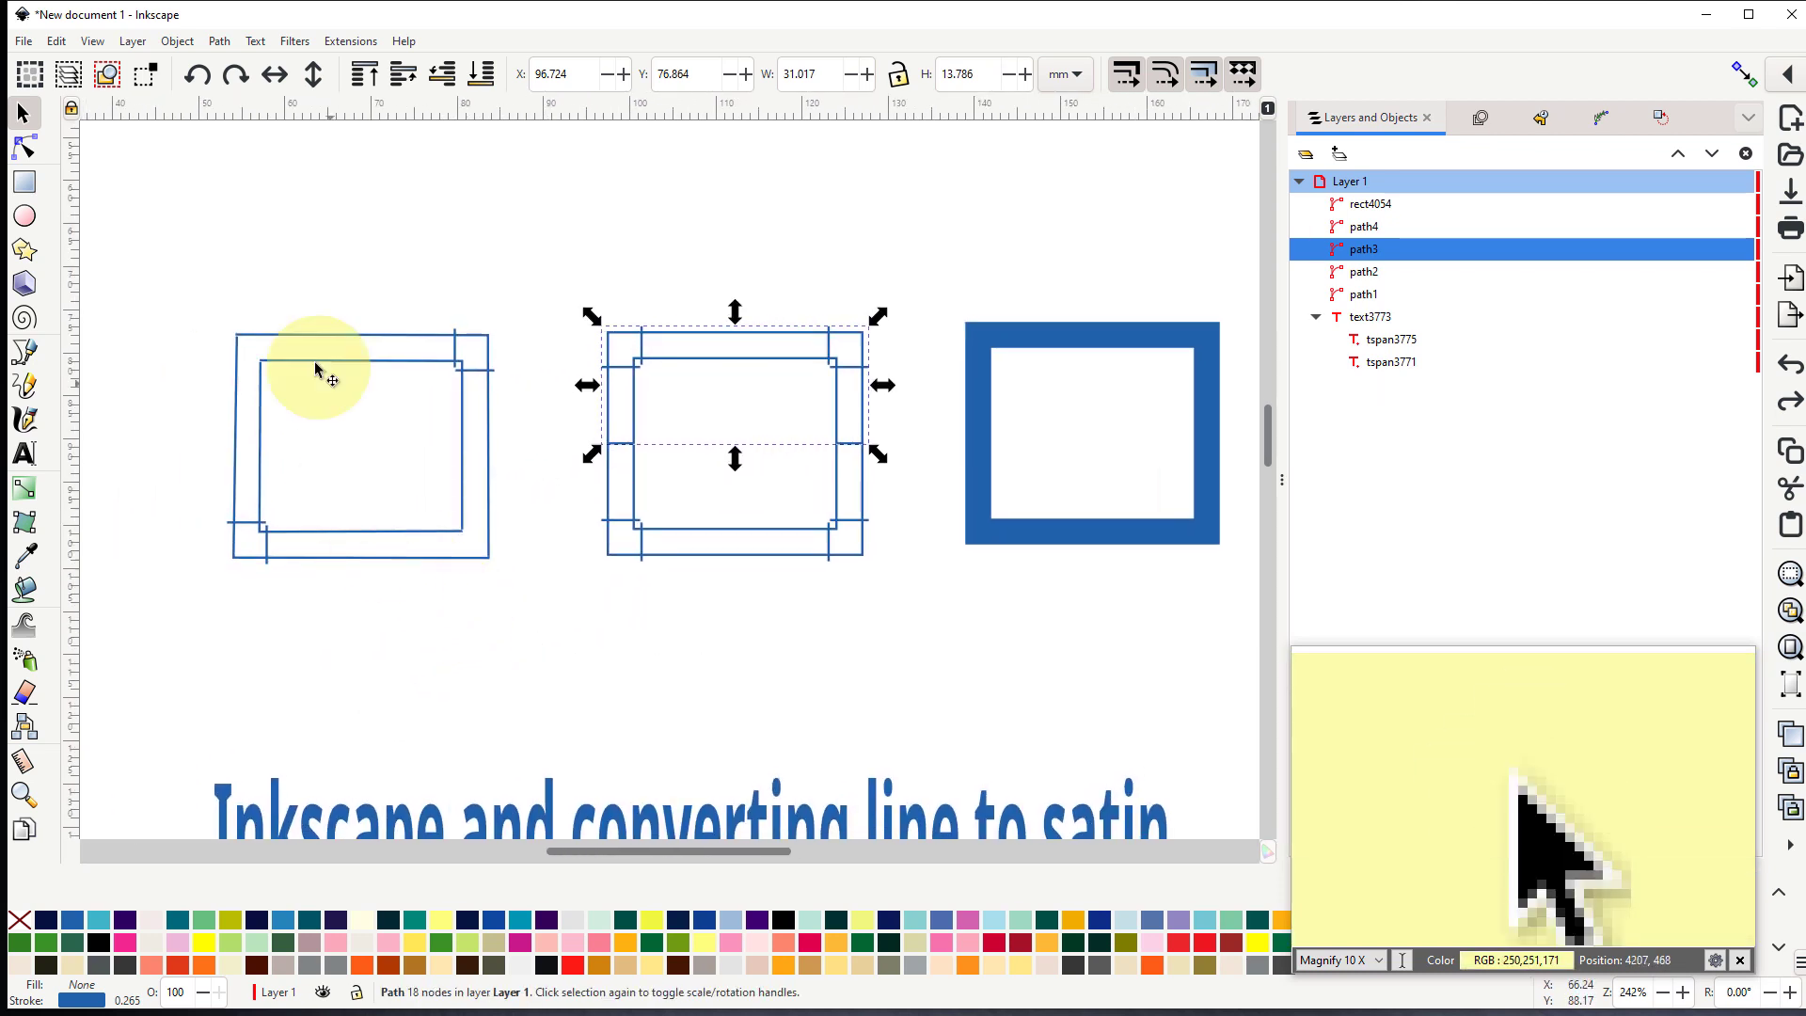
click(174, 230)
drag(162, 219, 910, 636)
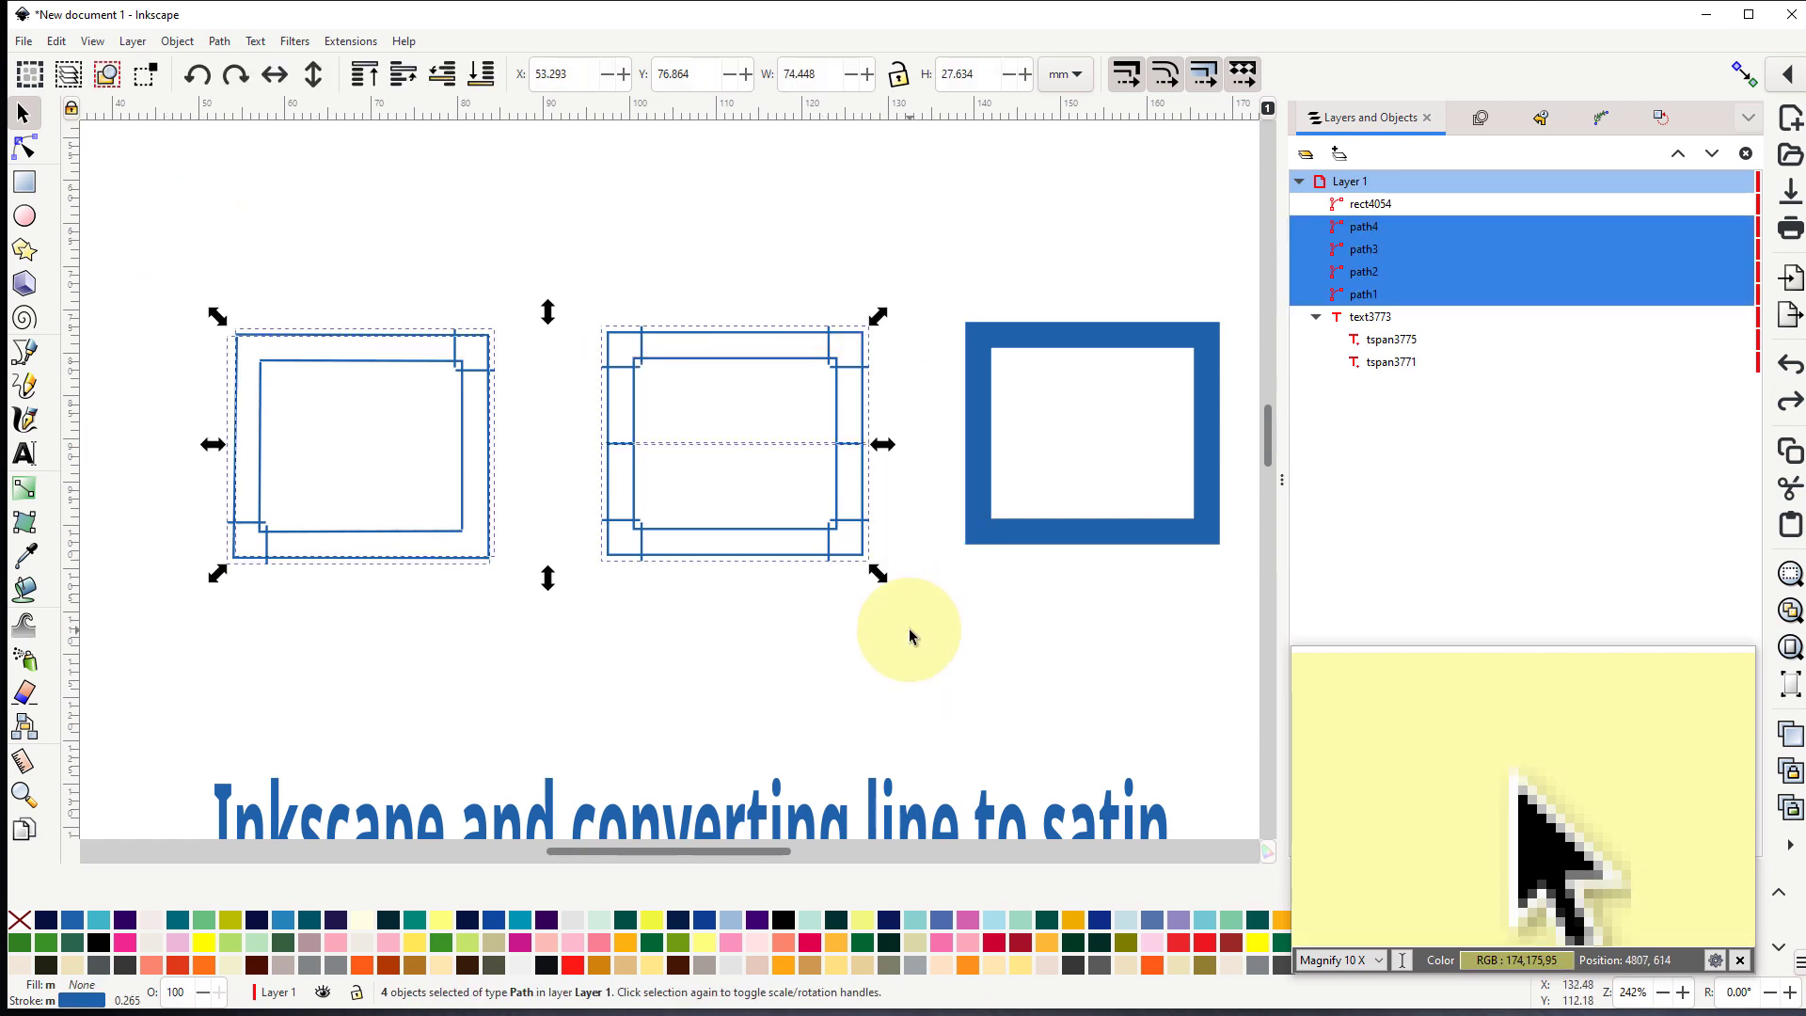
click(353, 44)
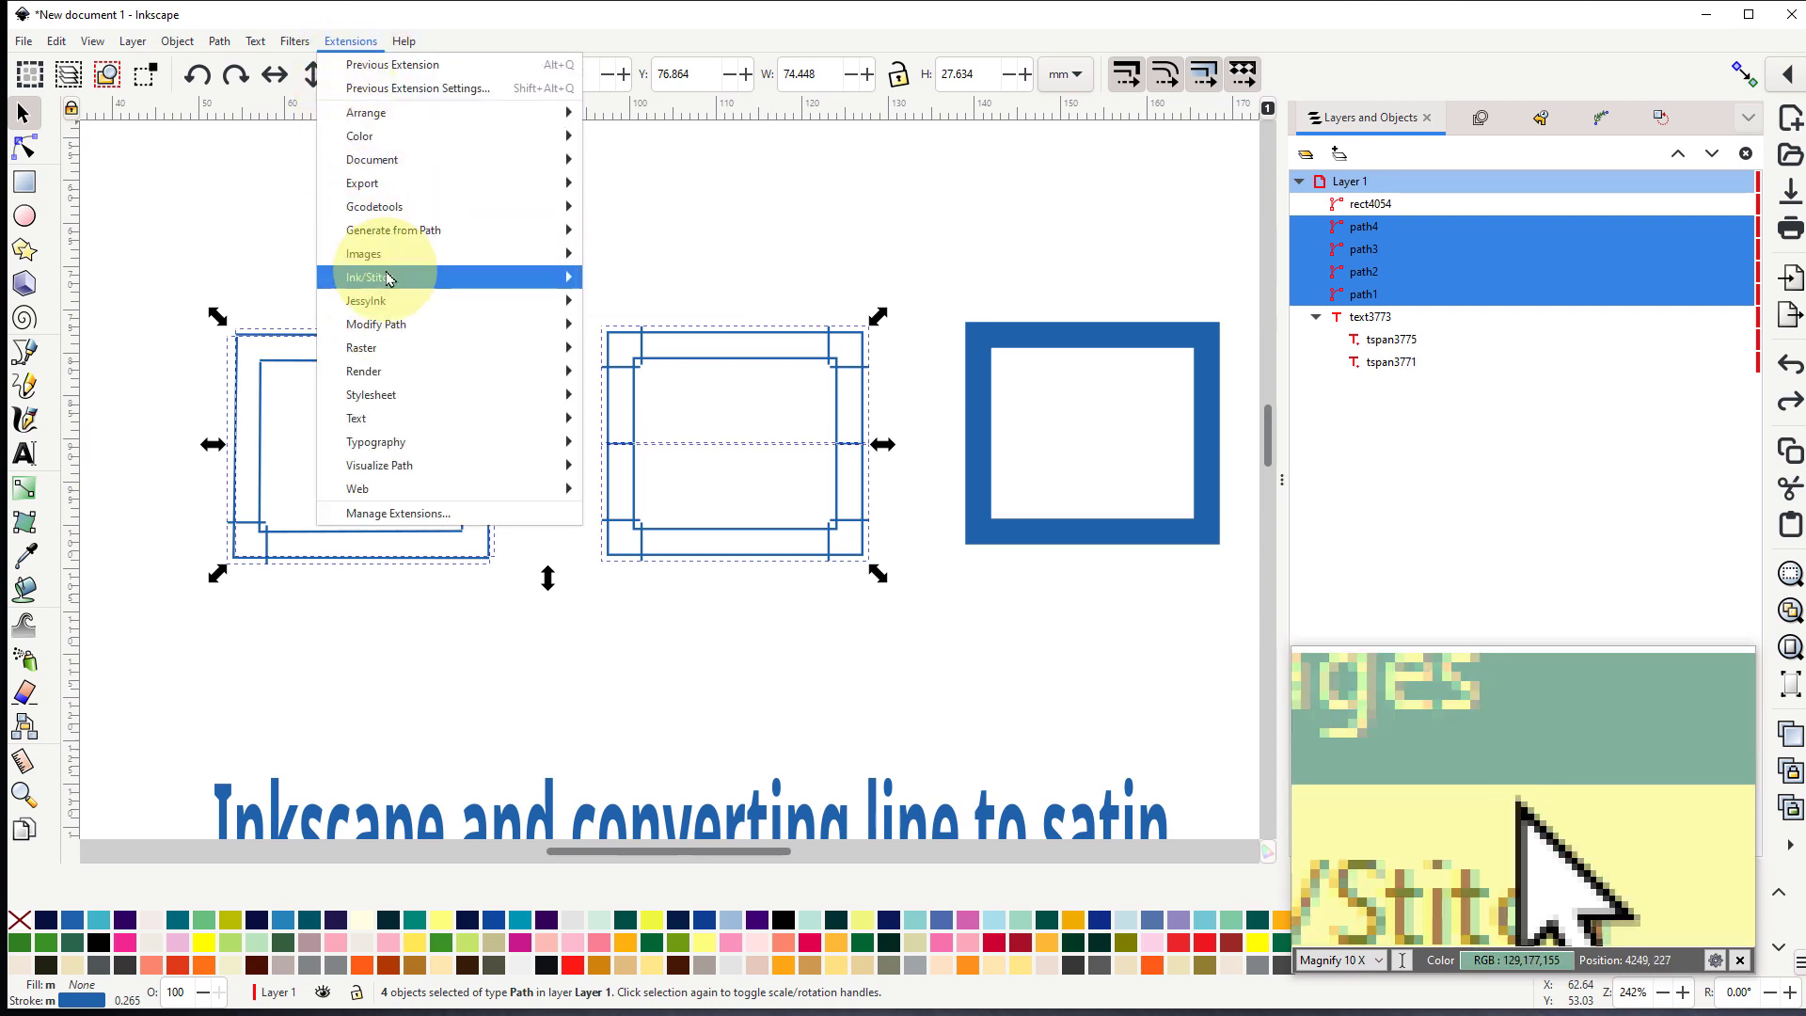
mouse_move(392, 278)
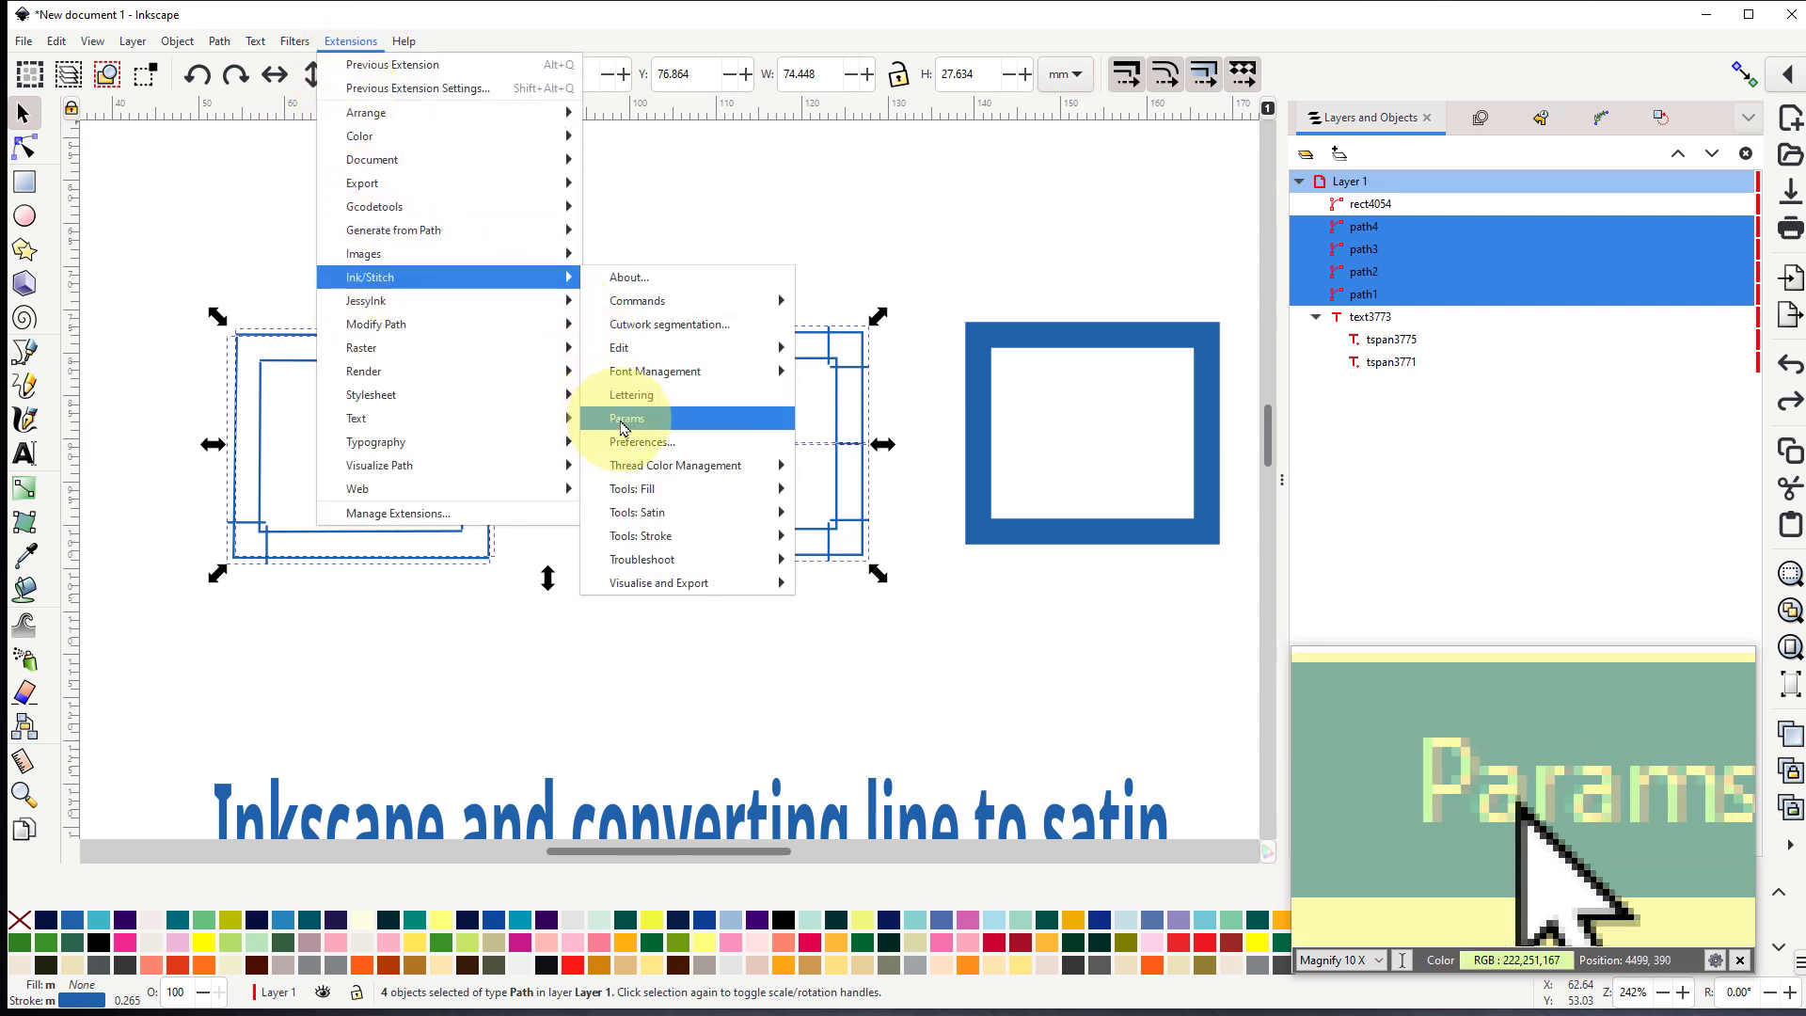
click(621, 425)
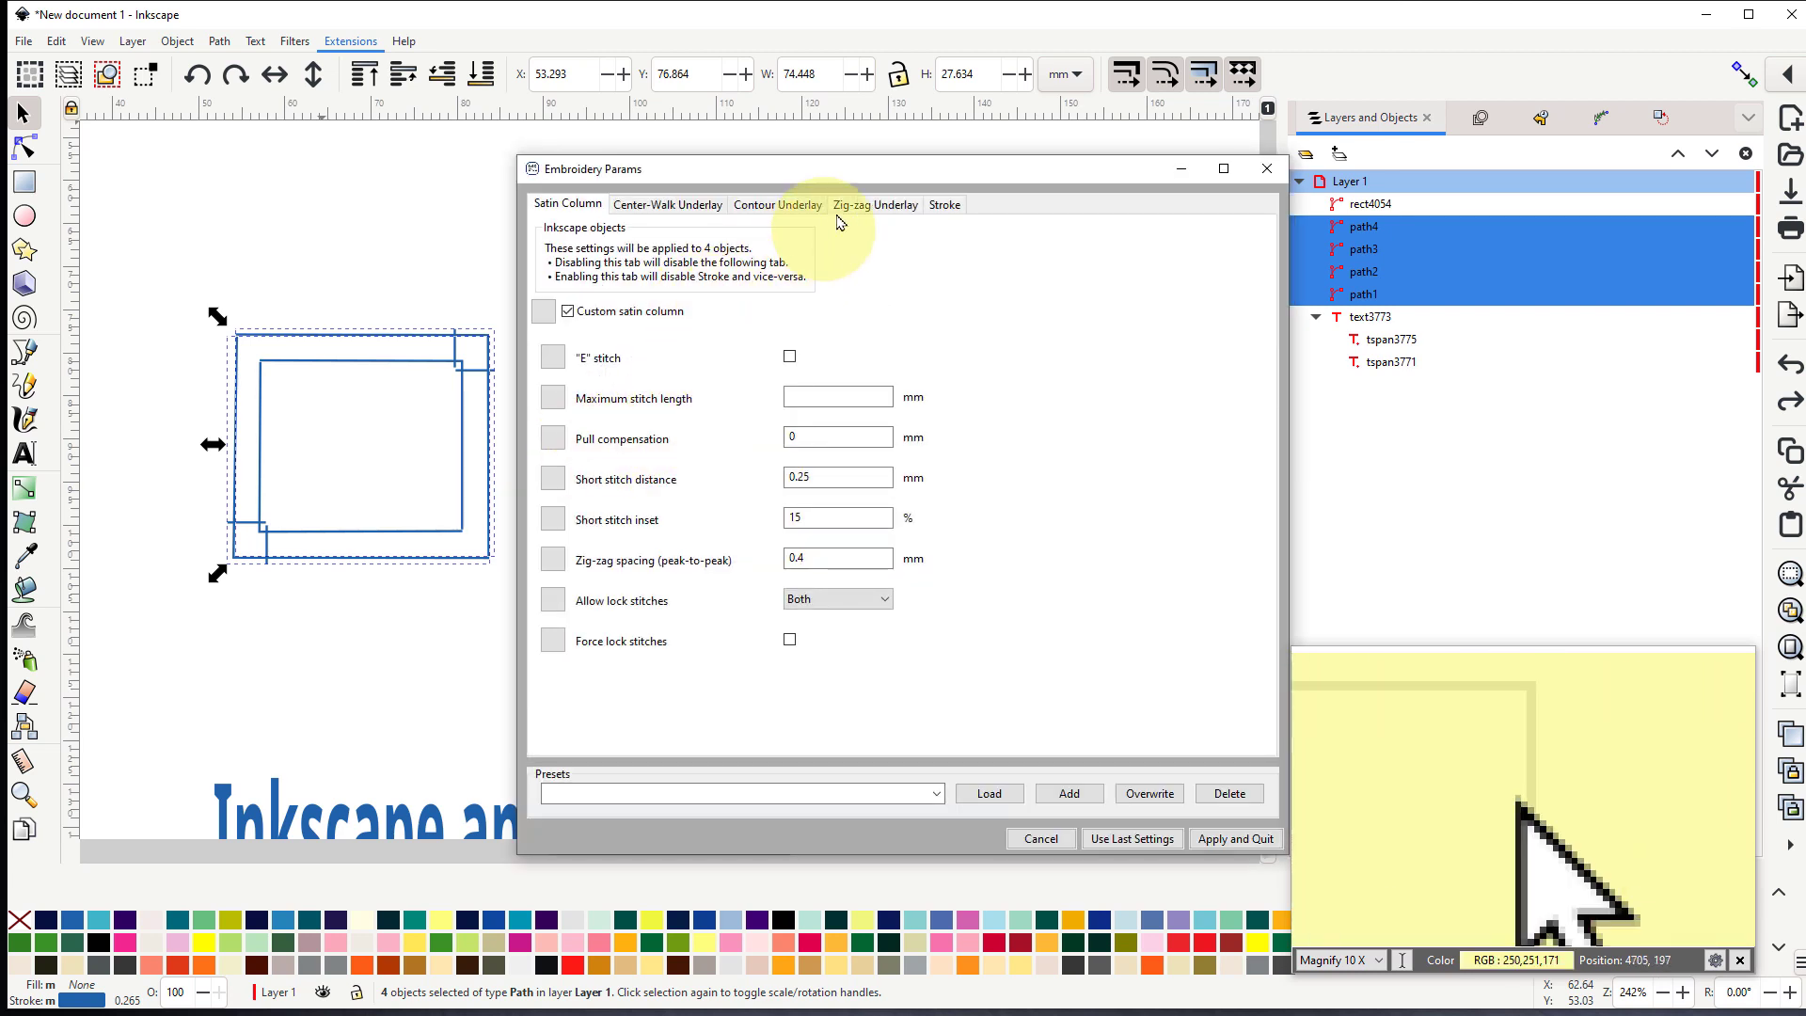
- Separate the Params and Preview windows and examine the simulated stitches where the middle rectangle's sections meet on its left side
drag(881, 176, 395, 147)
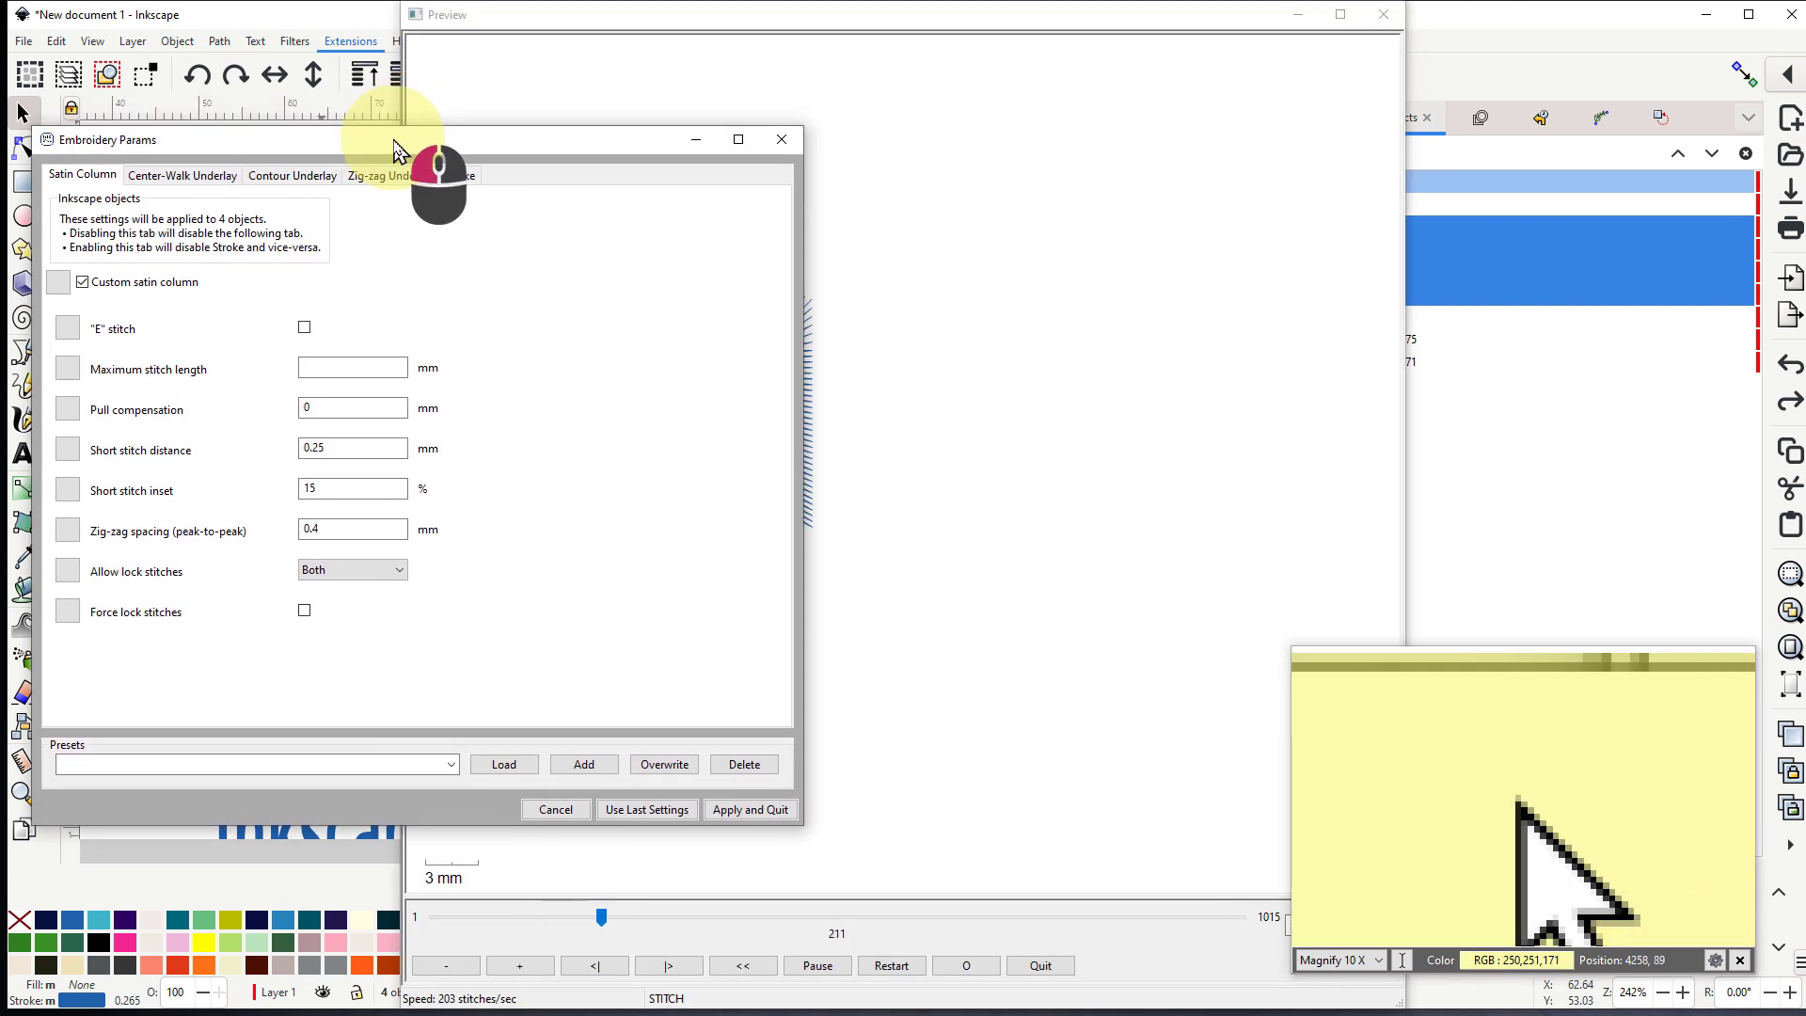
drag(920, 28, 1467, 65)
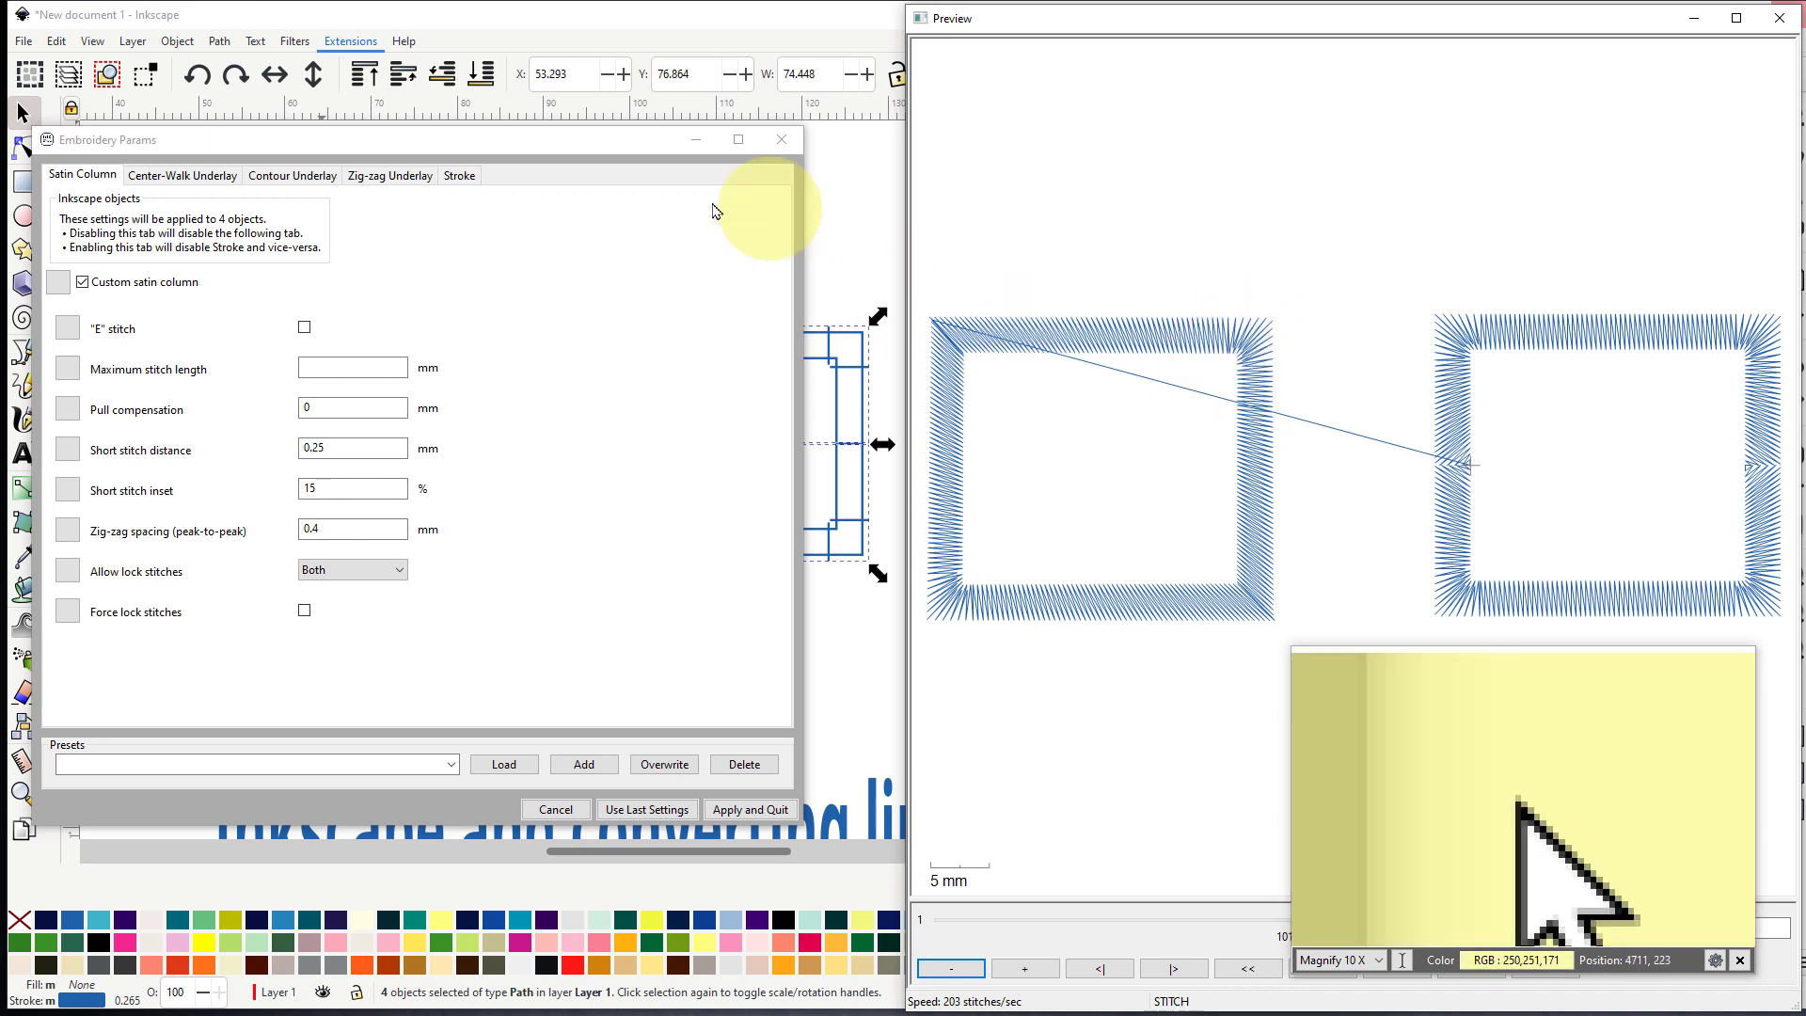
drag(577, 141, 0, 310)
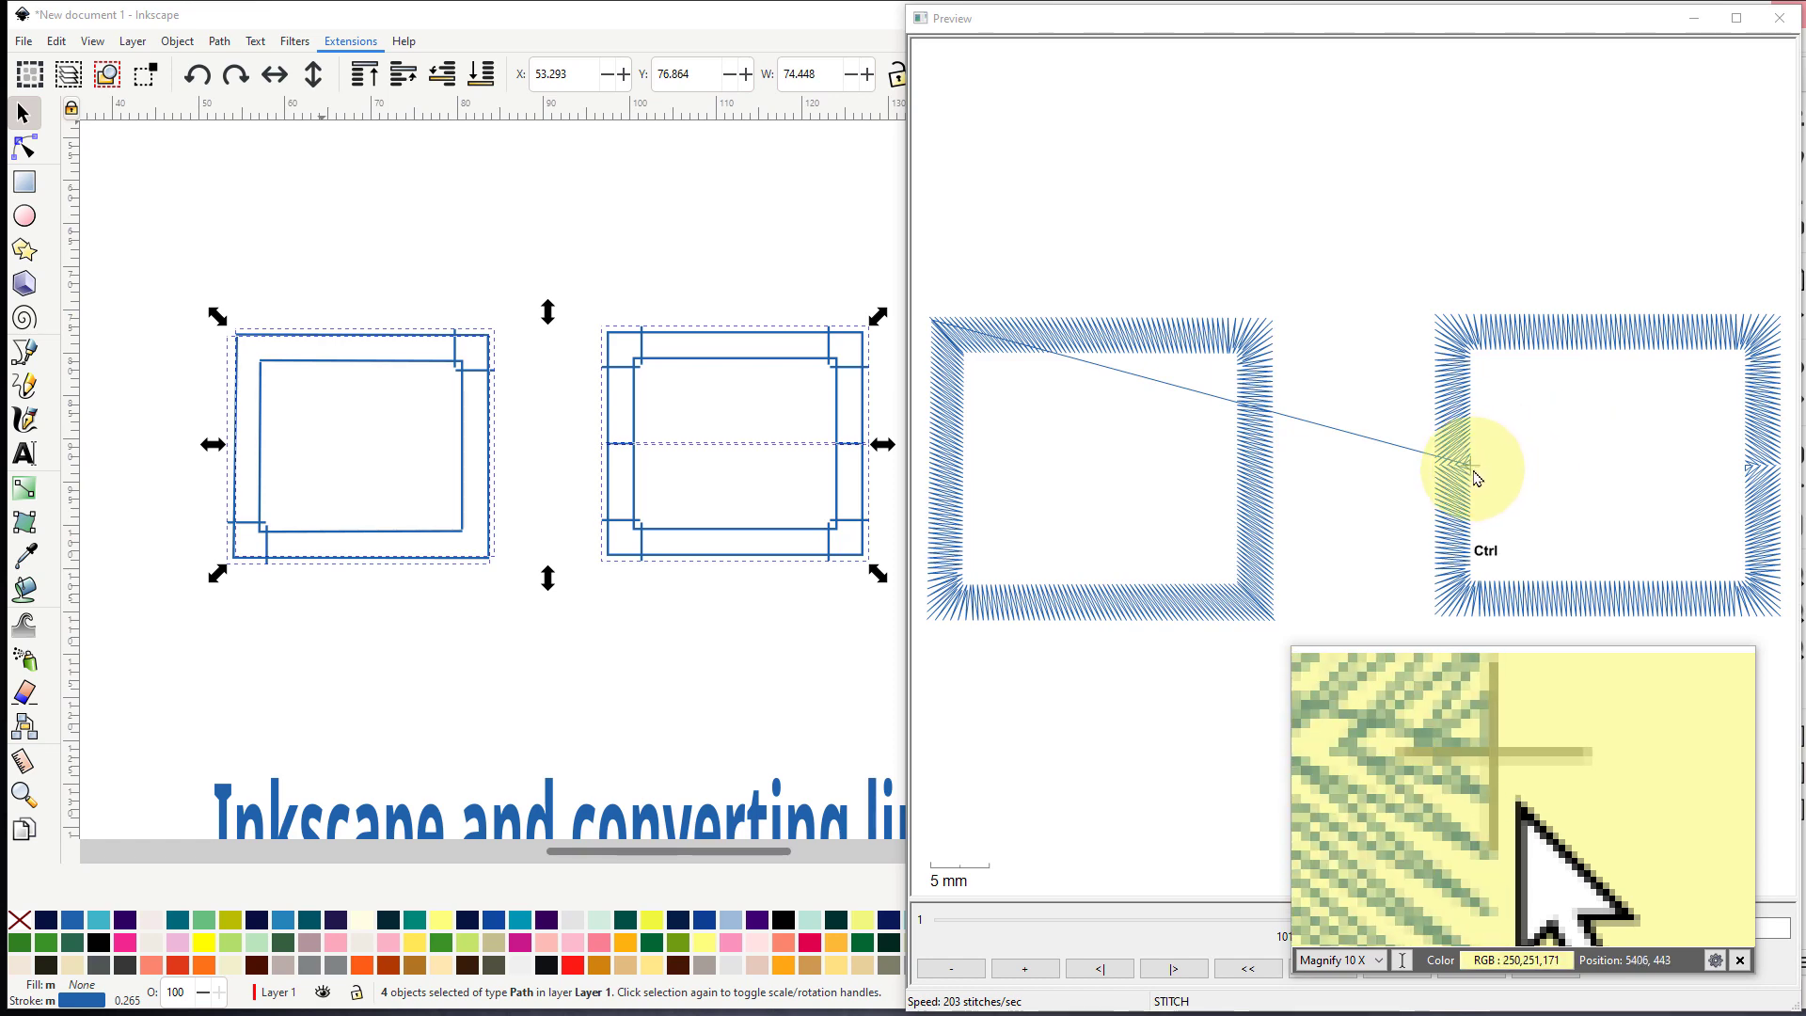
scroll(1474, 478, up, 5)
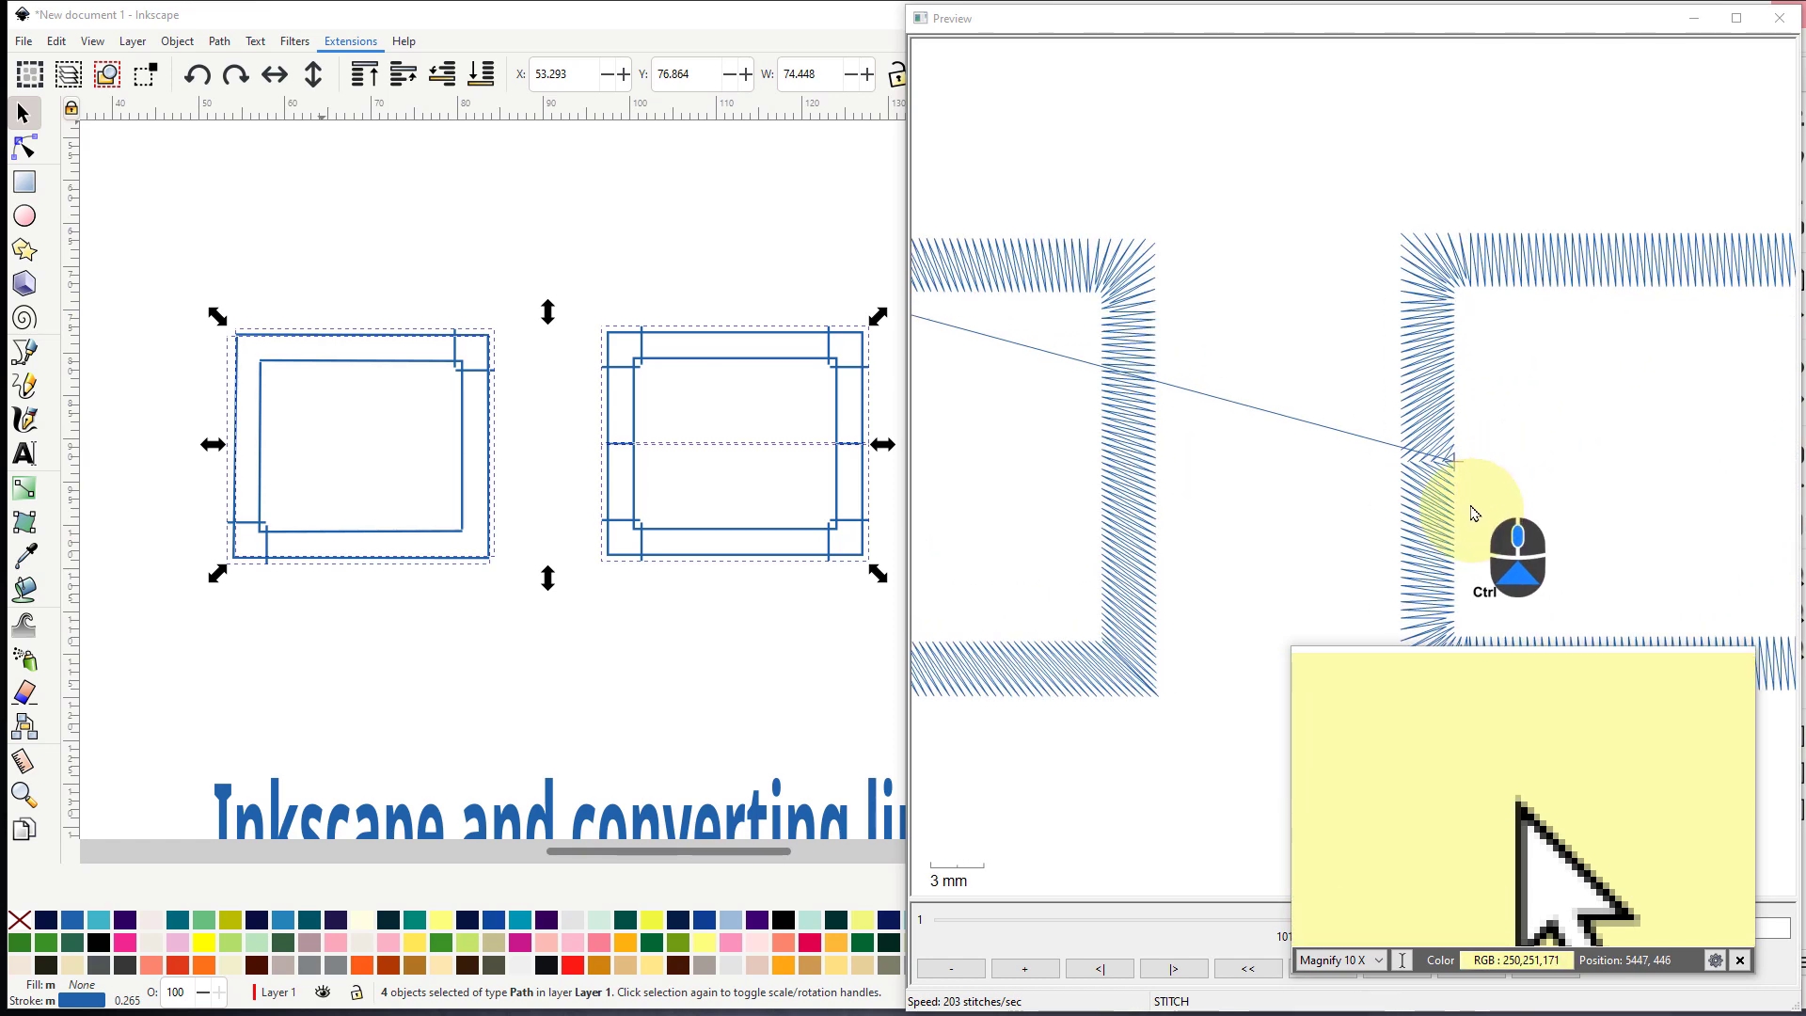
scroll(1474, 512, up, 5)
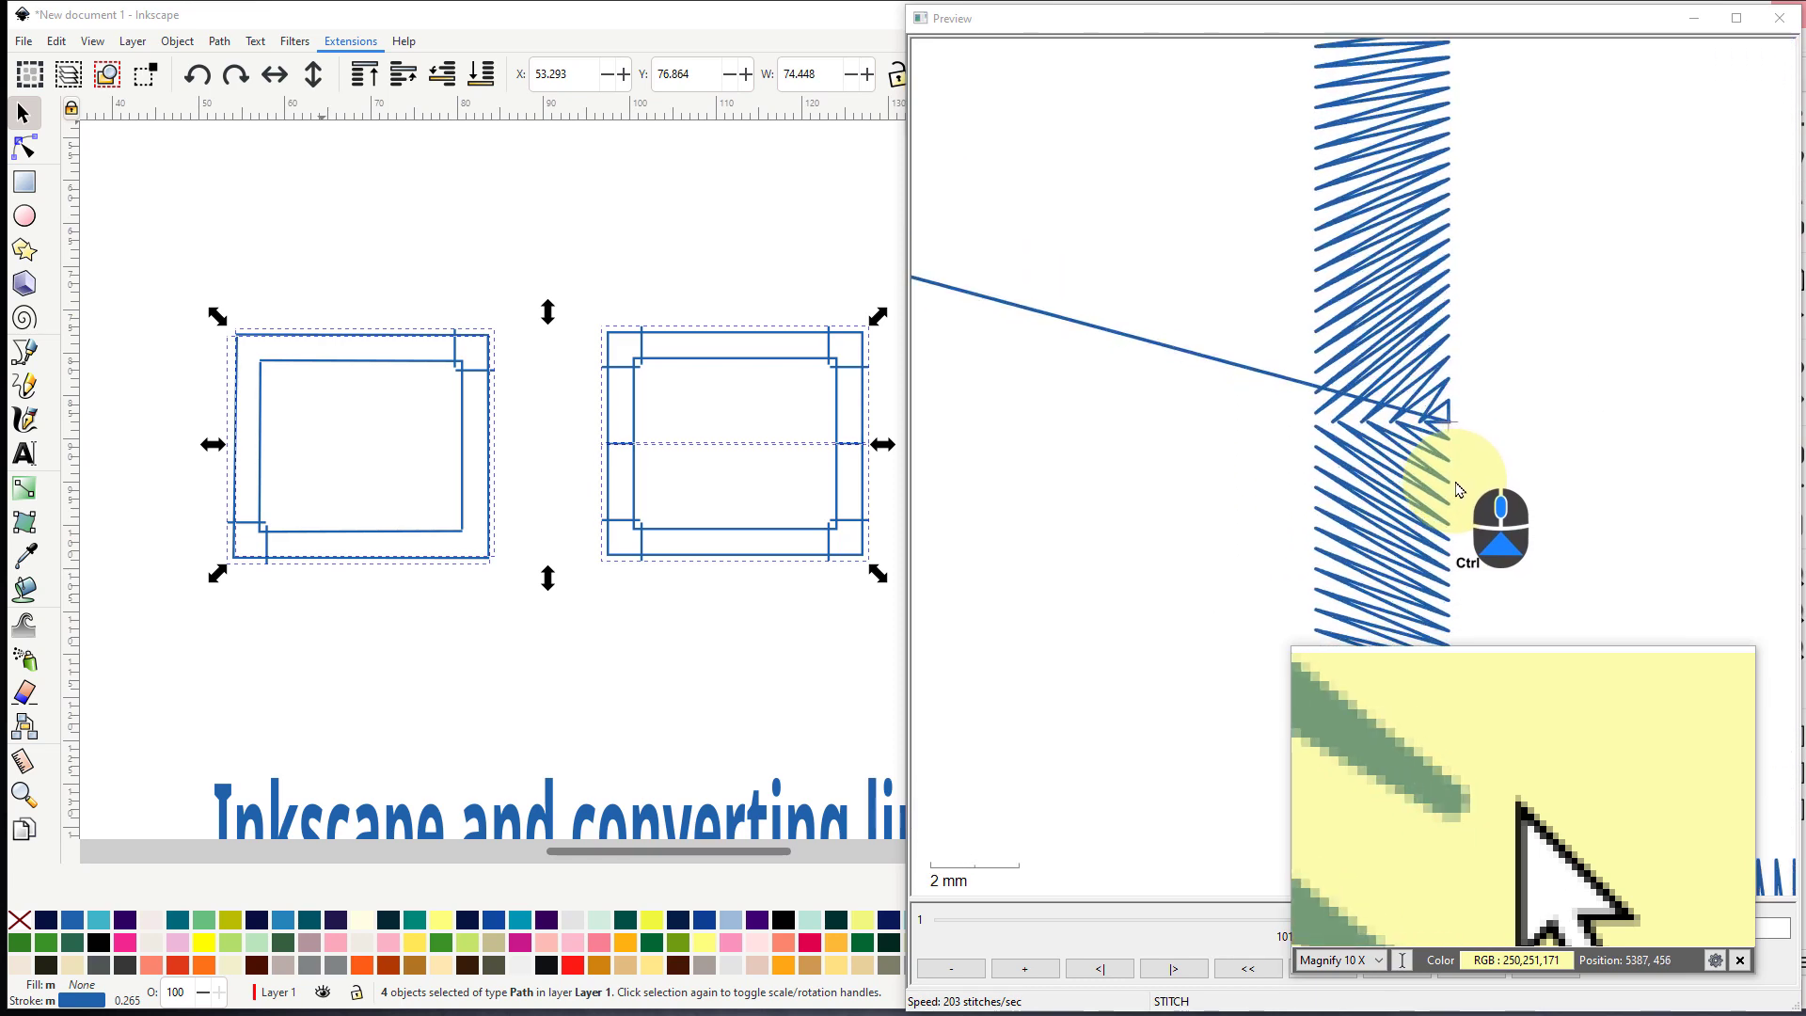
- Examine the simulated satin stitches of the left and middle rectangles around the section joins, and close Params without applying changes
scroll(1458, 487, up, 4)
scroll(1446, 476, down, 1)
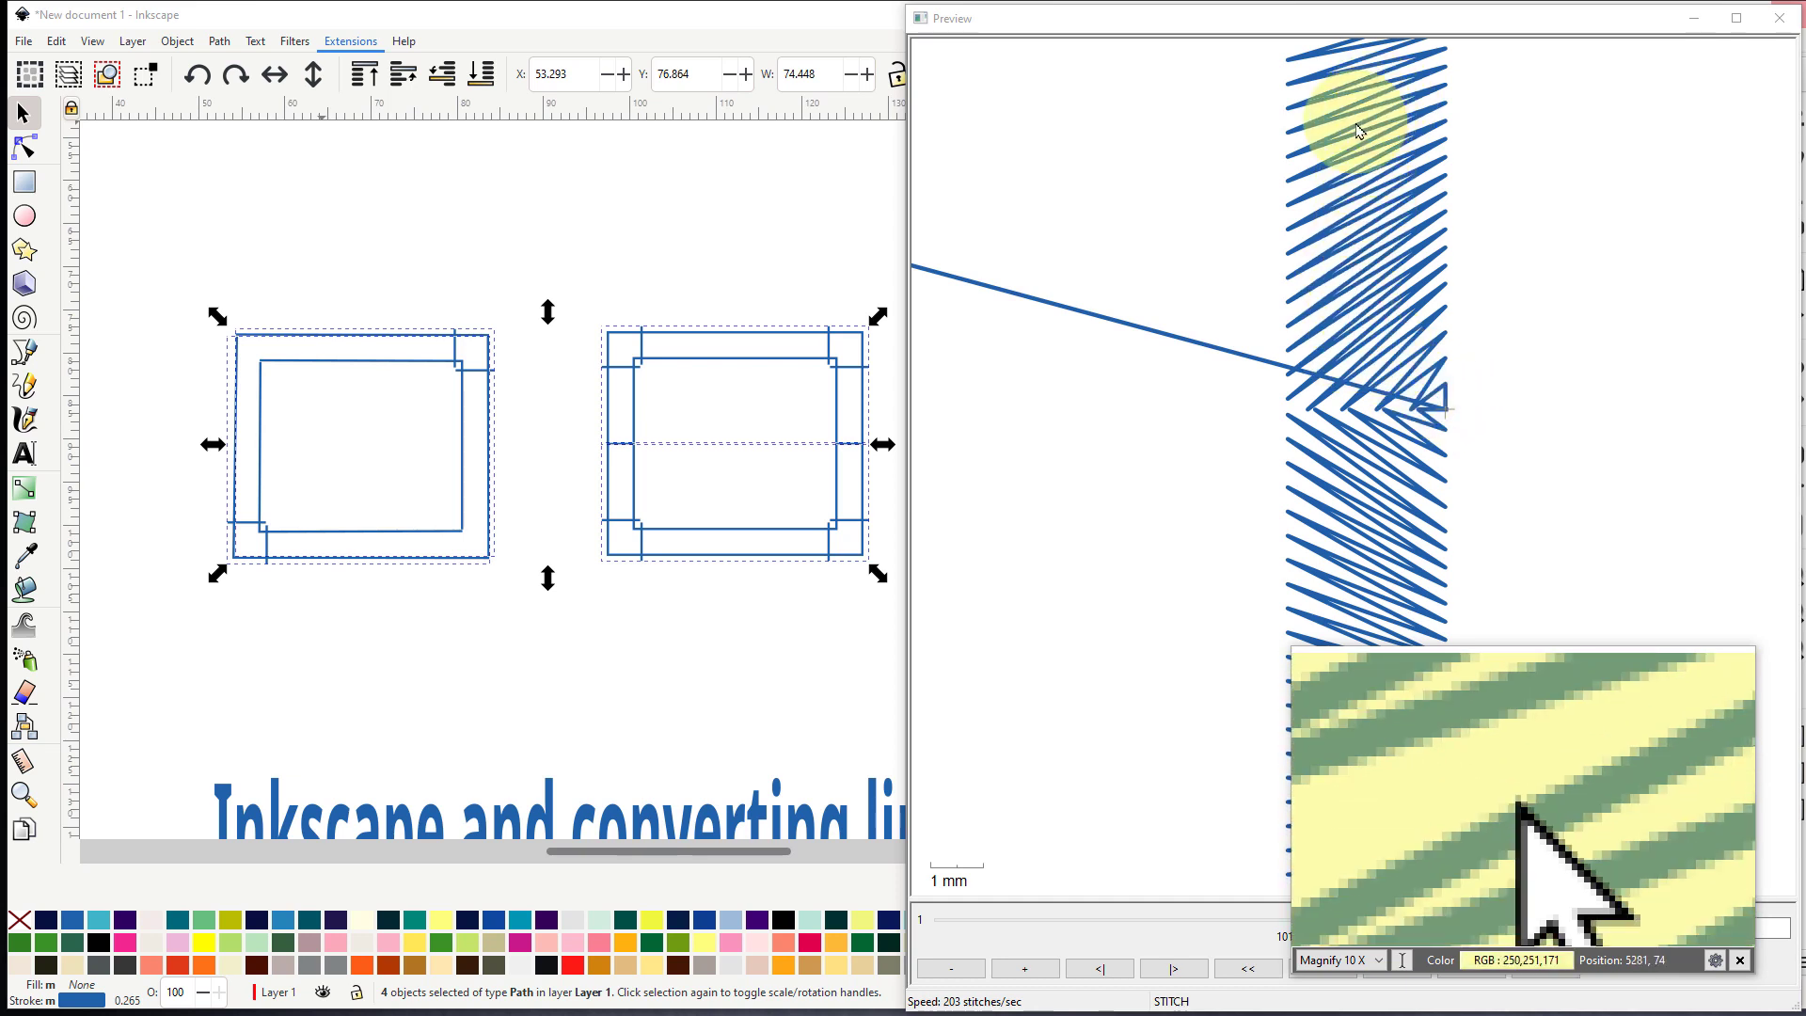
ctrl+scroll(1401, 315, down, 3)
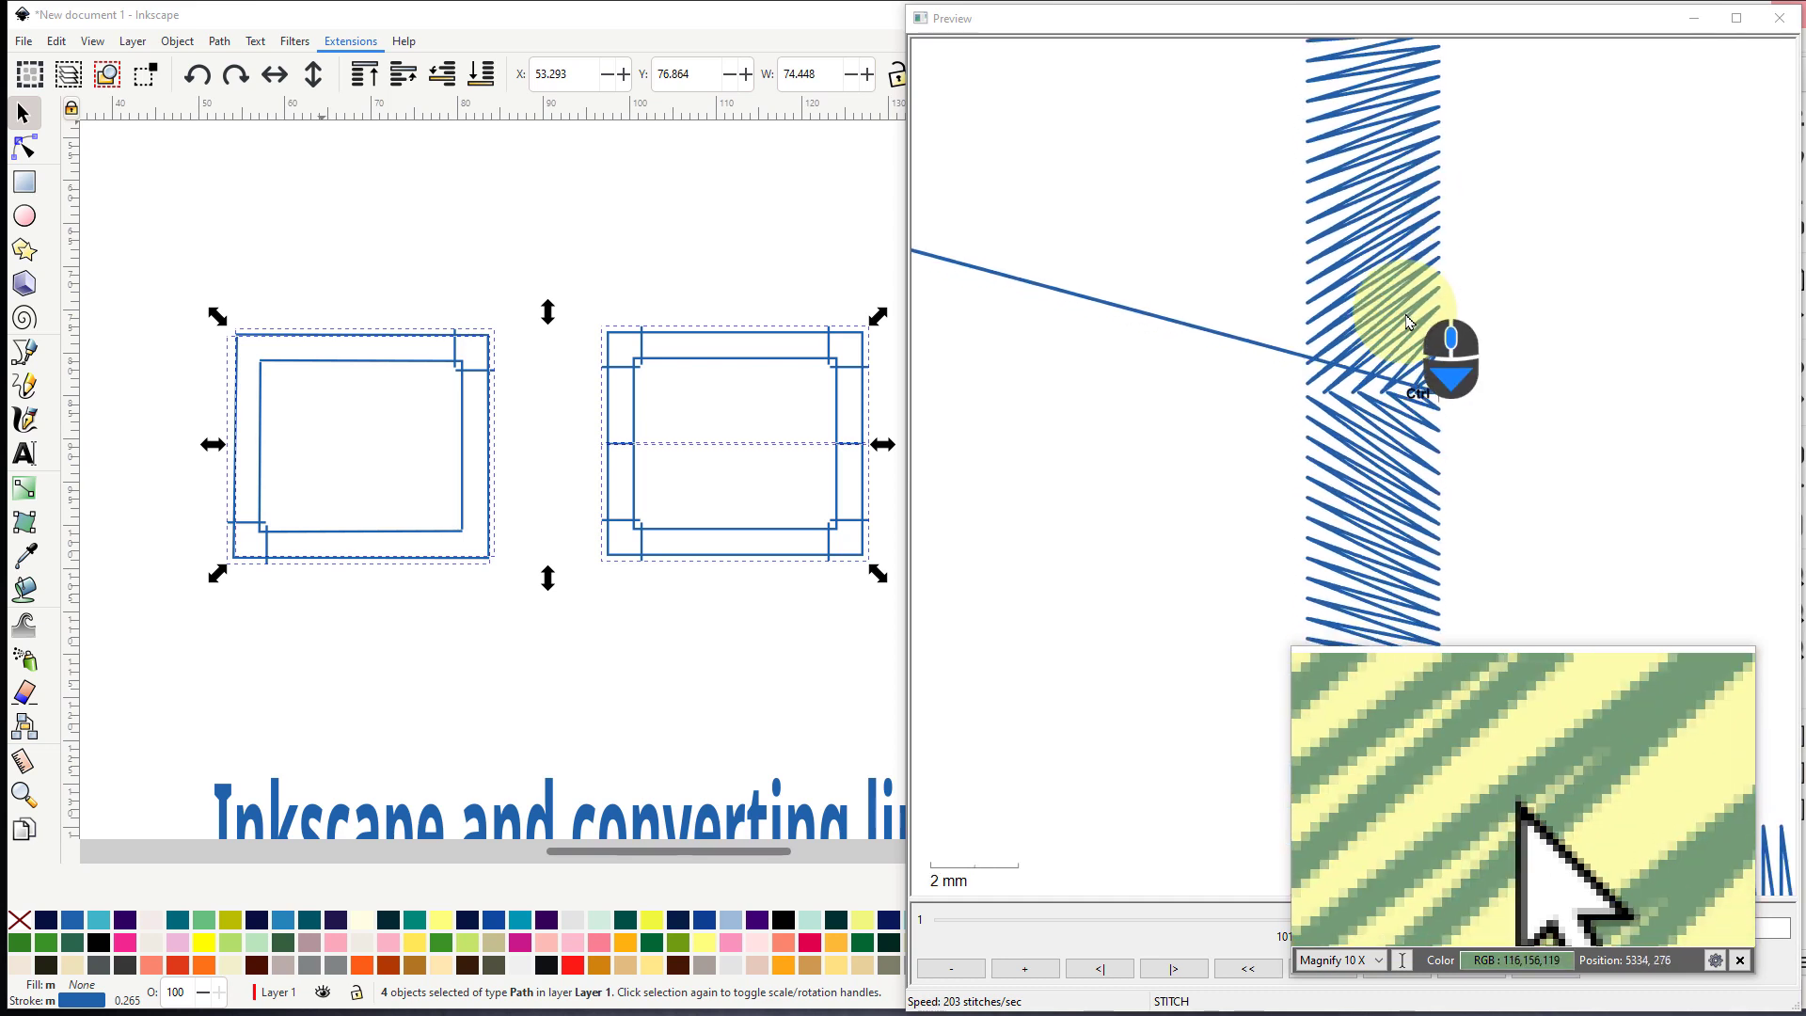
ctrl+scroll(1408, 321, down, 3)
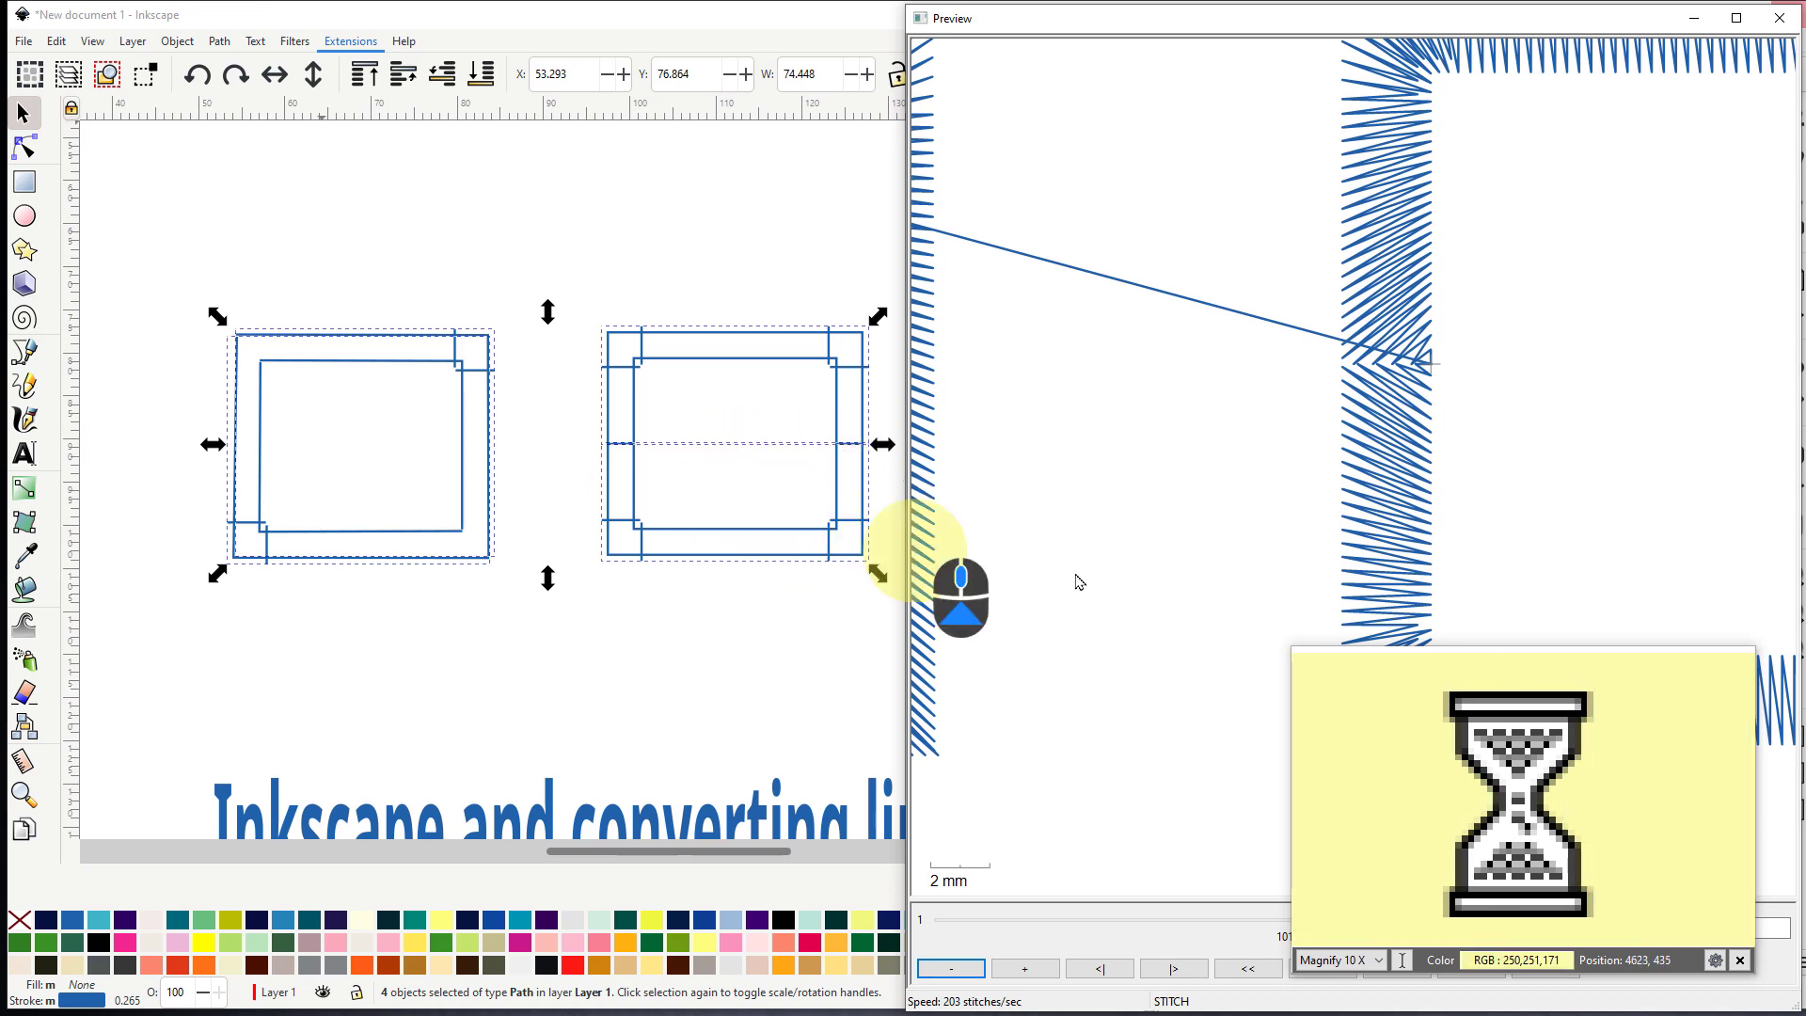
scroll(1383, 480, down, 2)
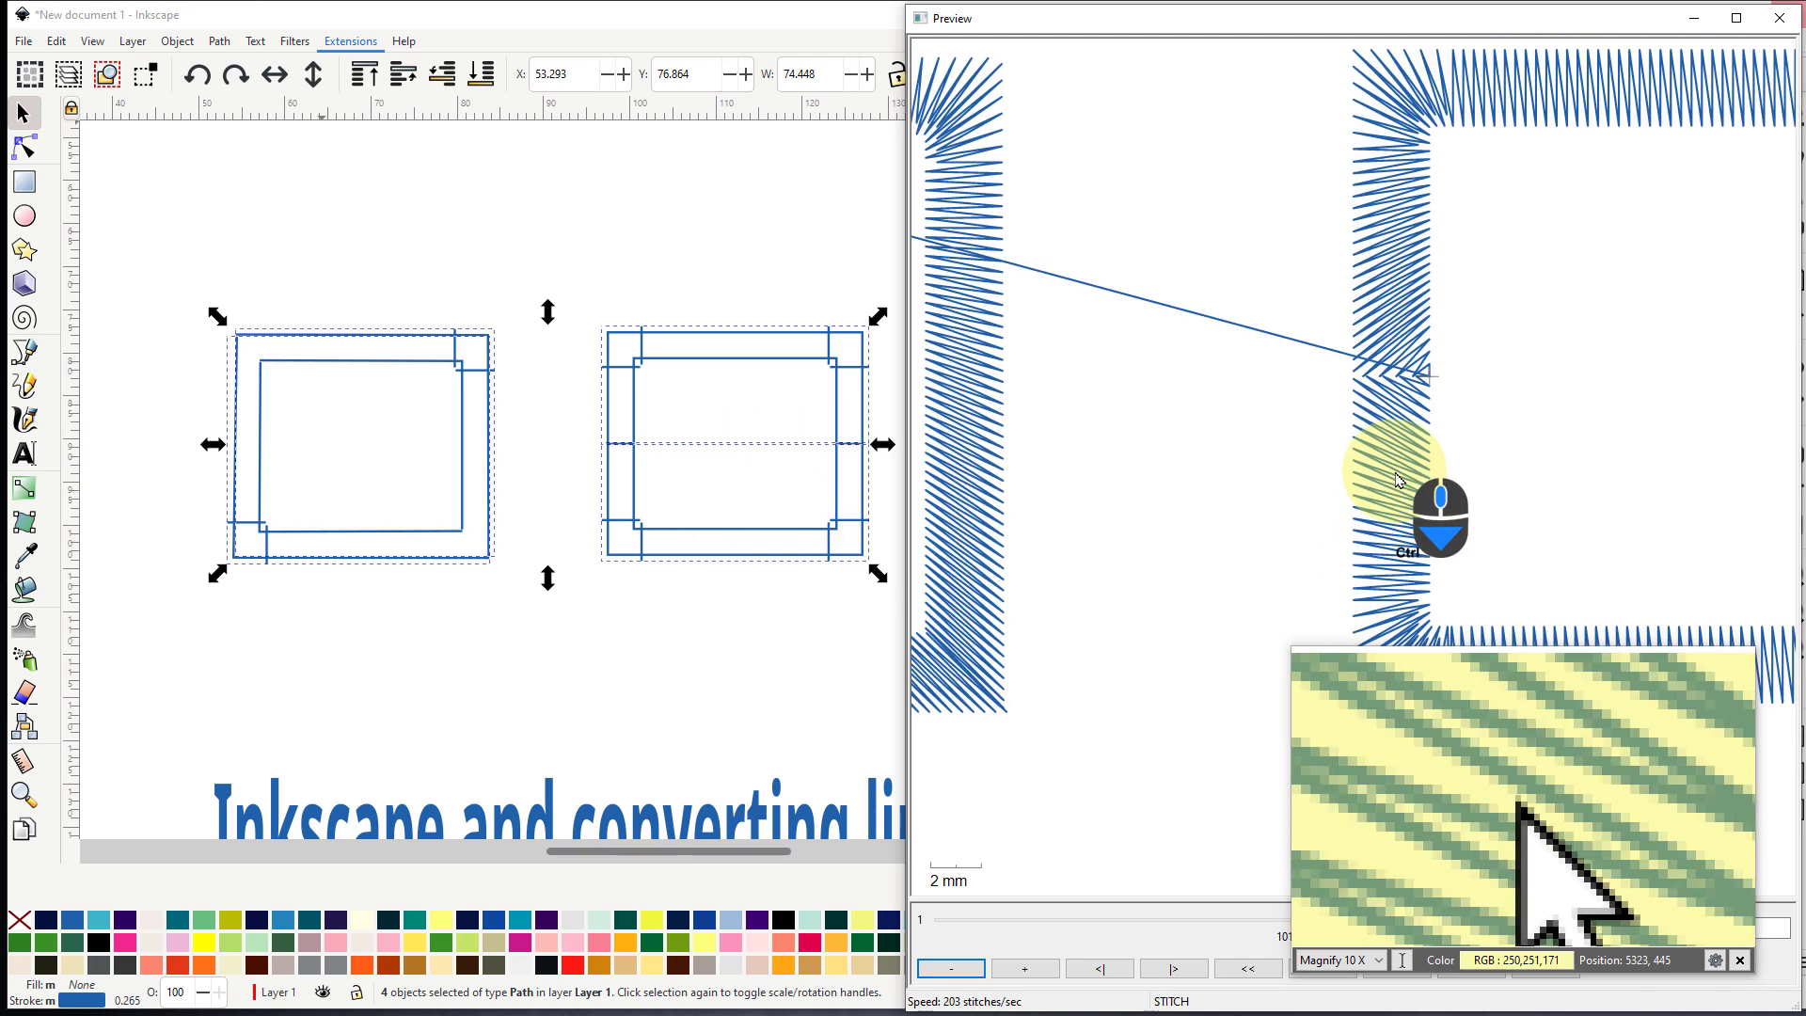
scroll(1077, 410, down, 3)
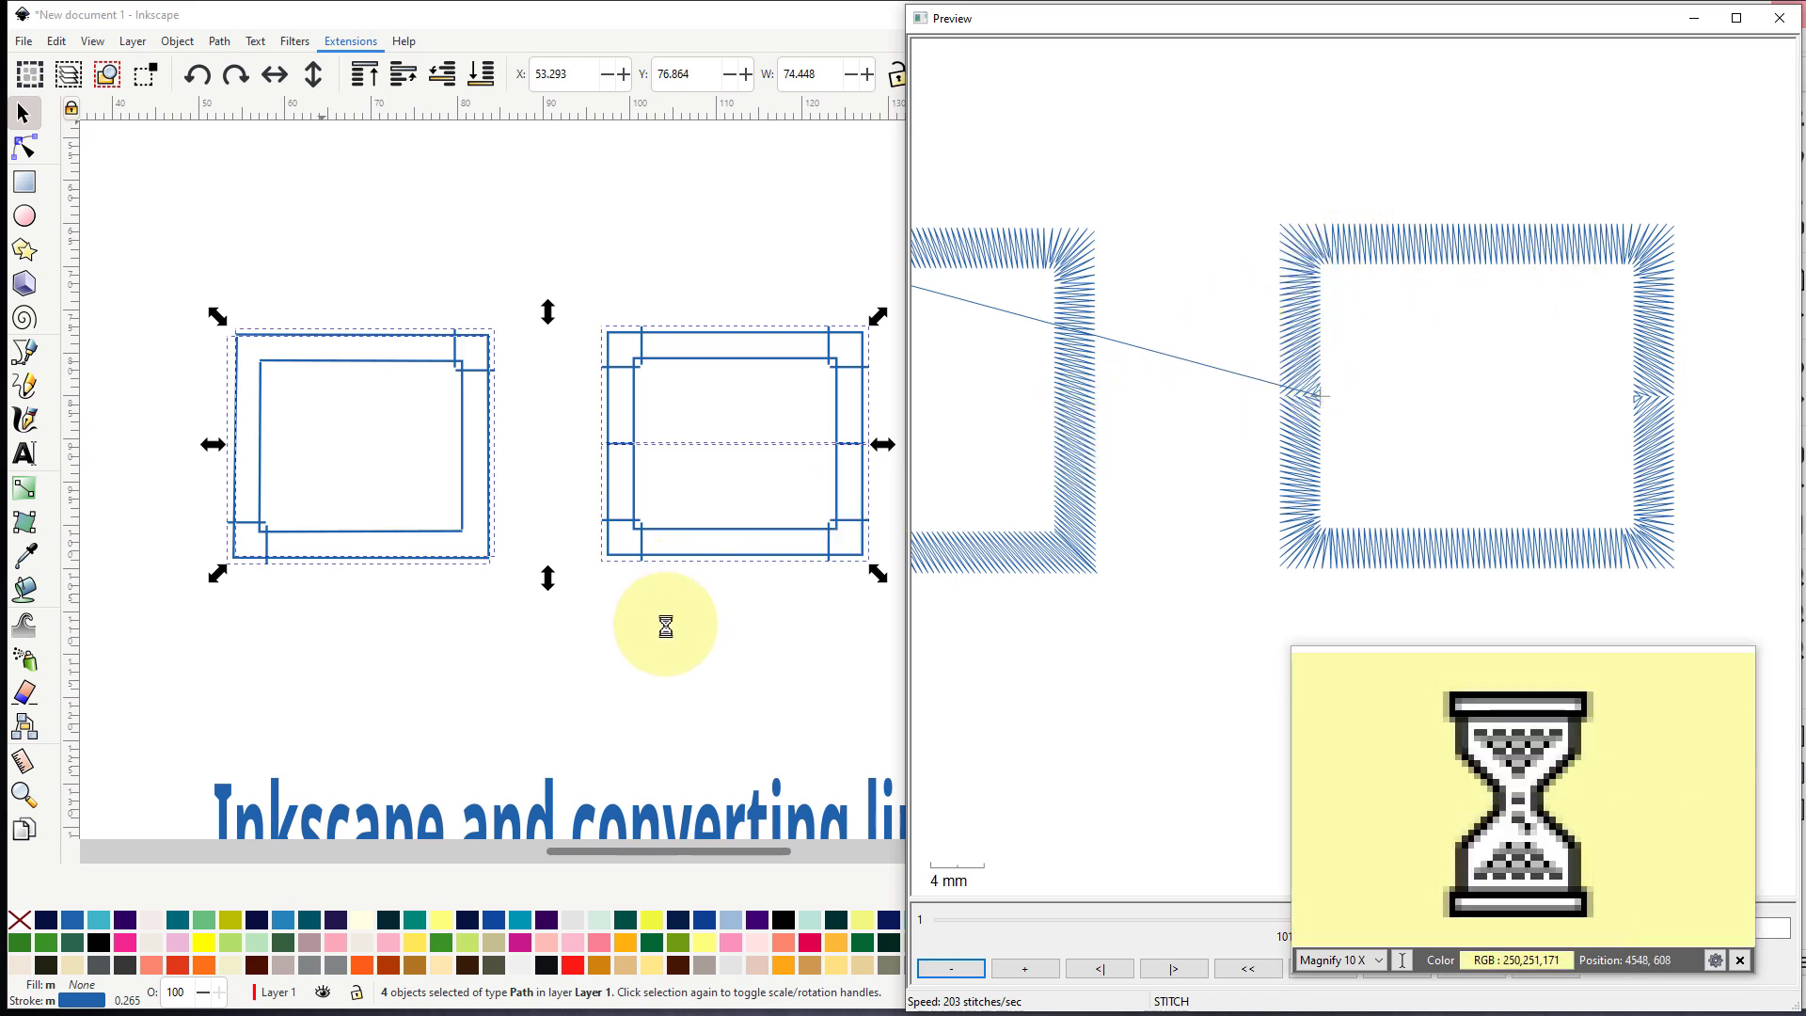
key(ctrl)
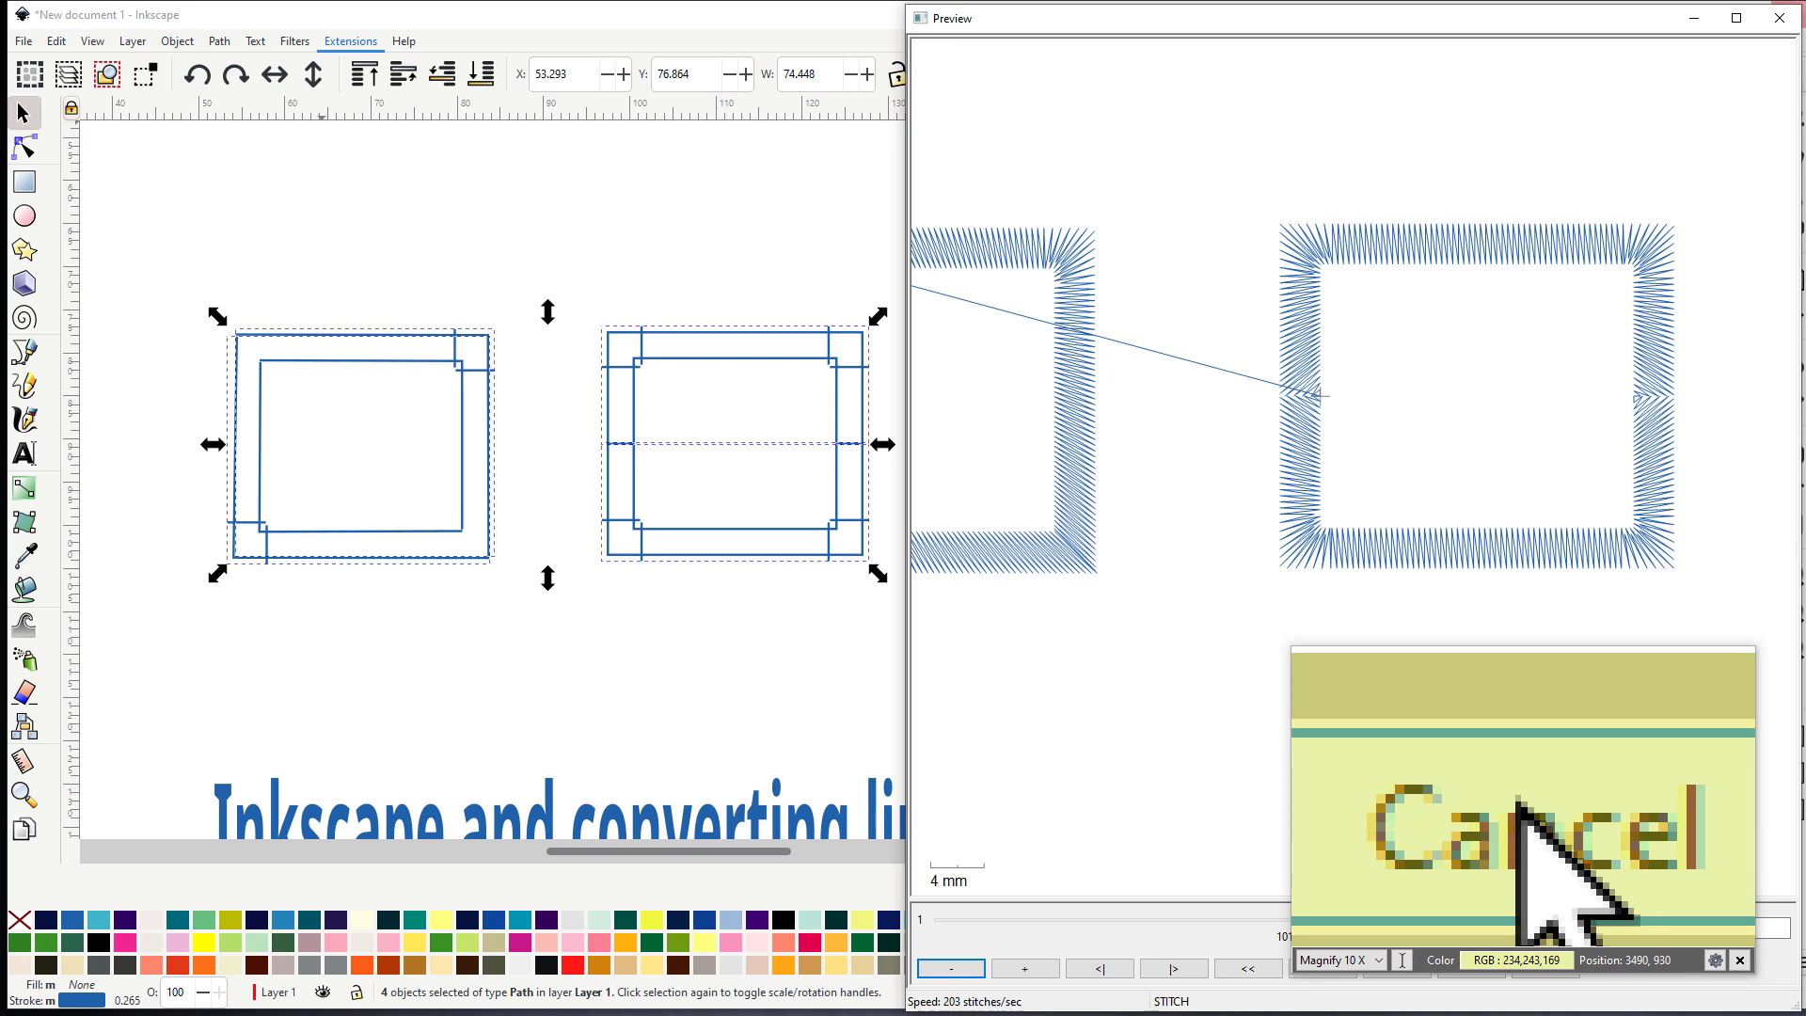
click(1518, 801)
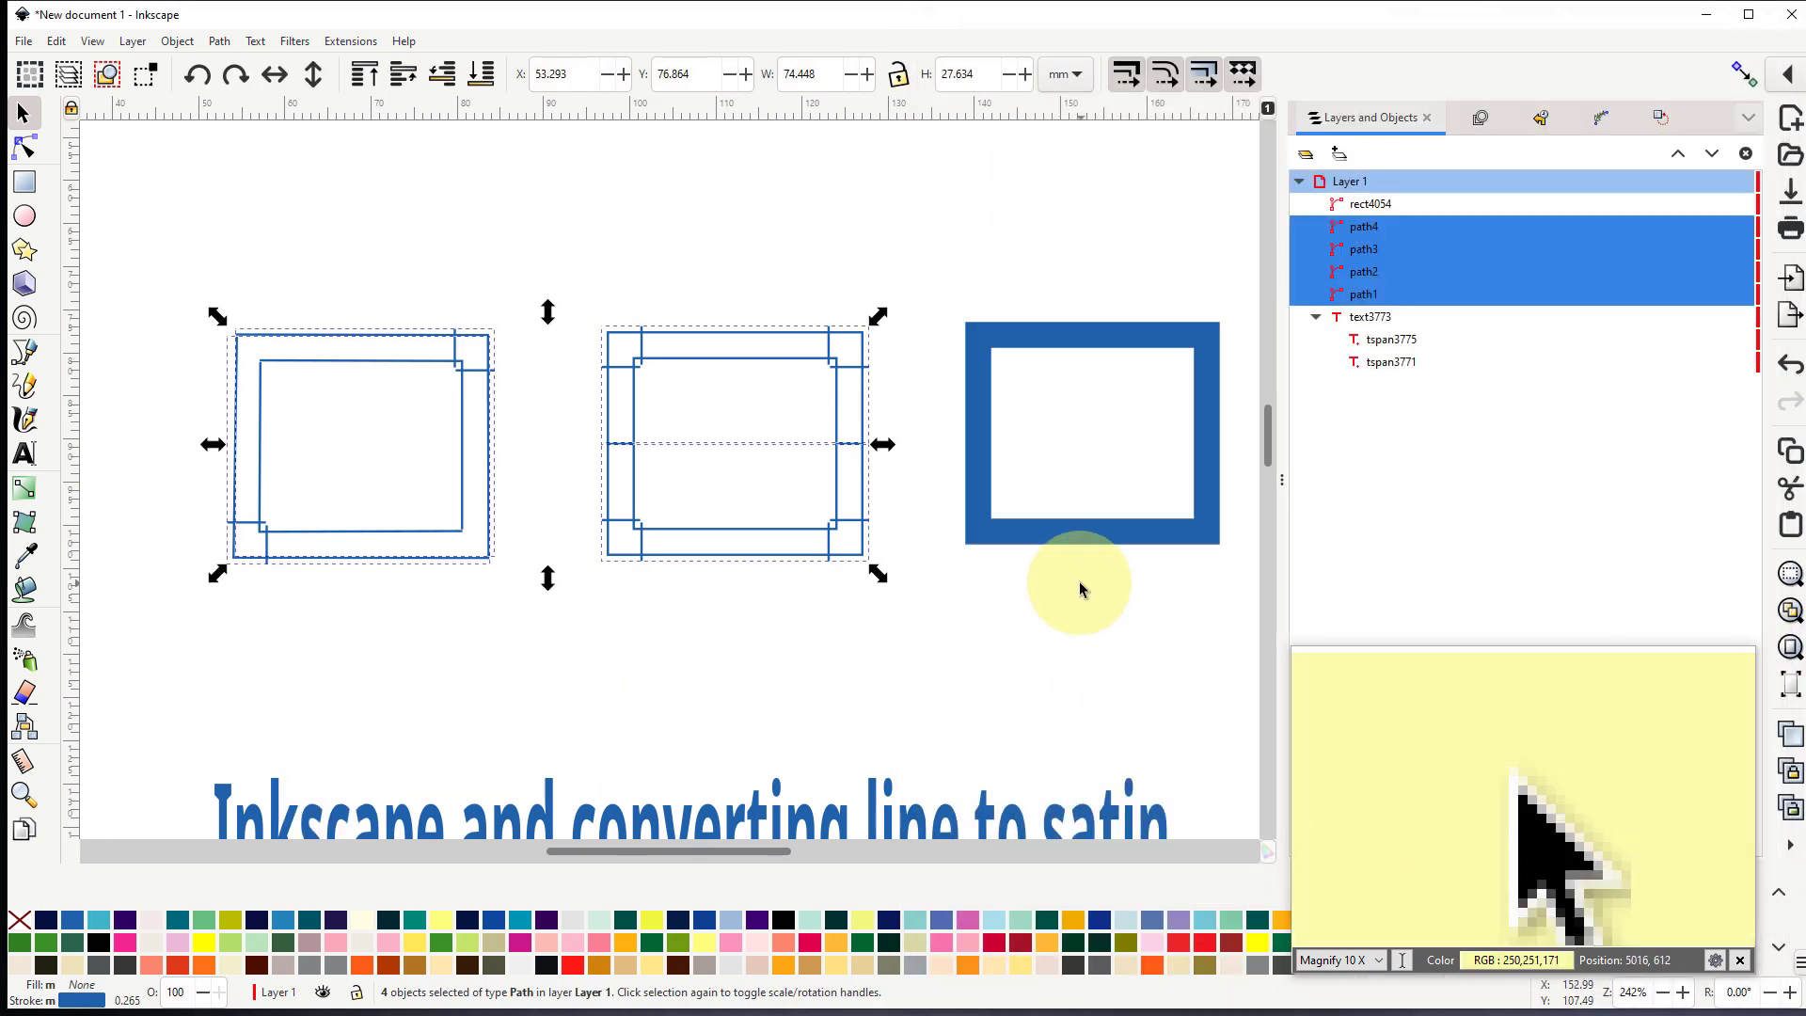
- Move the middle rectangle's upper satin section up about 4.6 mm, away from the lower section
scroll(769, 454, up, 1)
scroll(769, 455, up, 1)
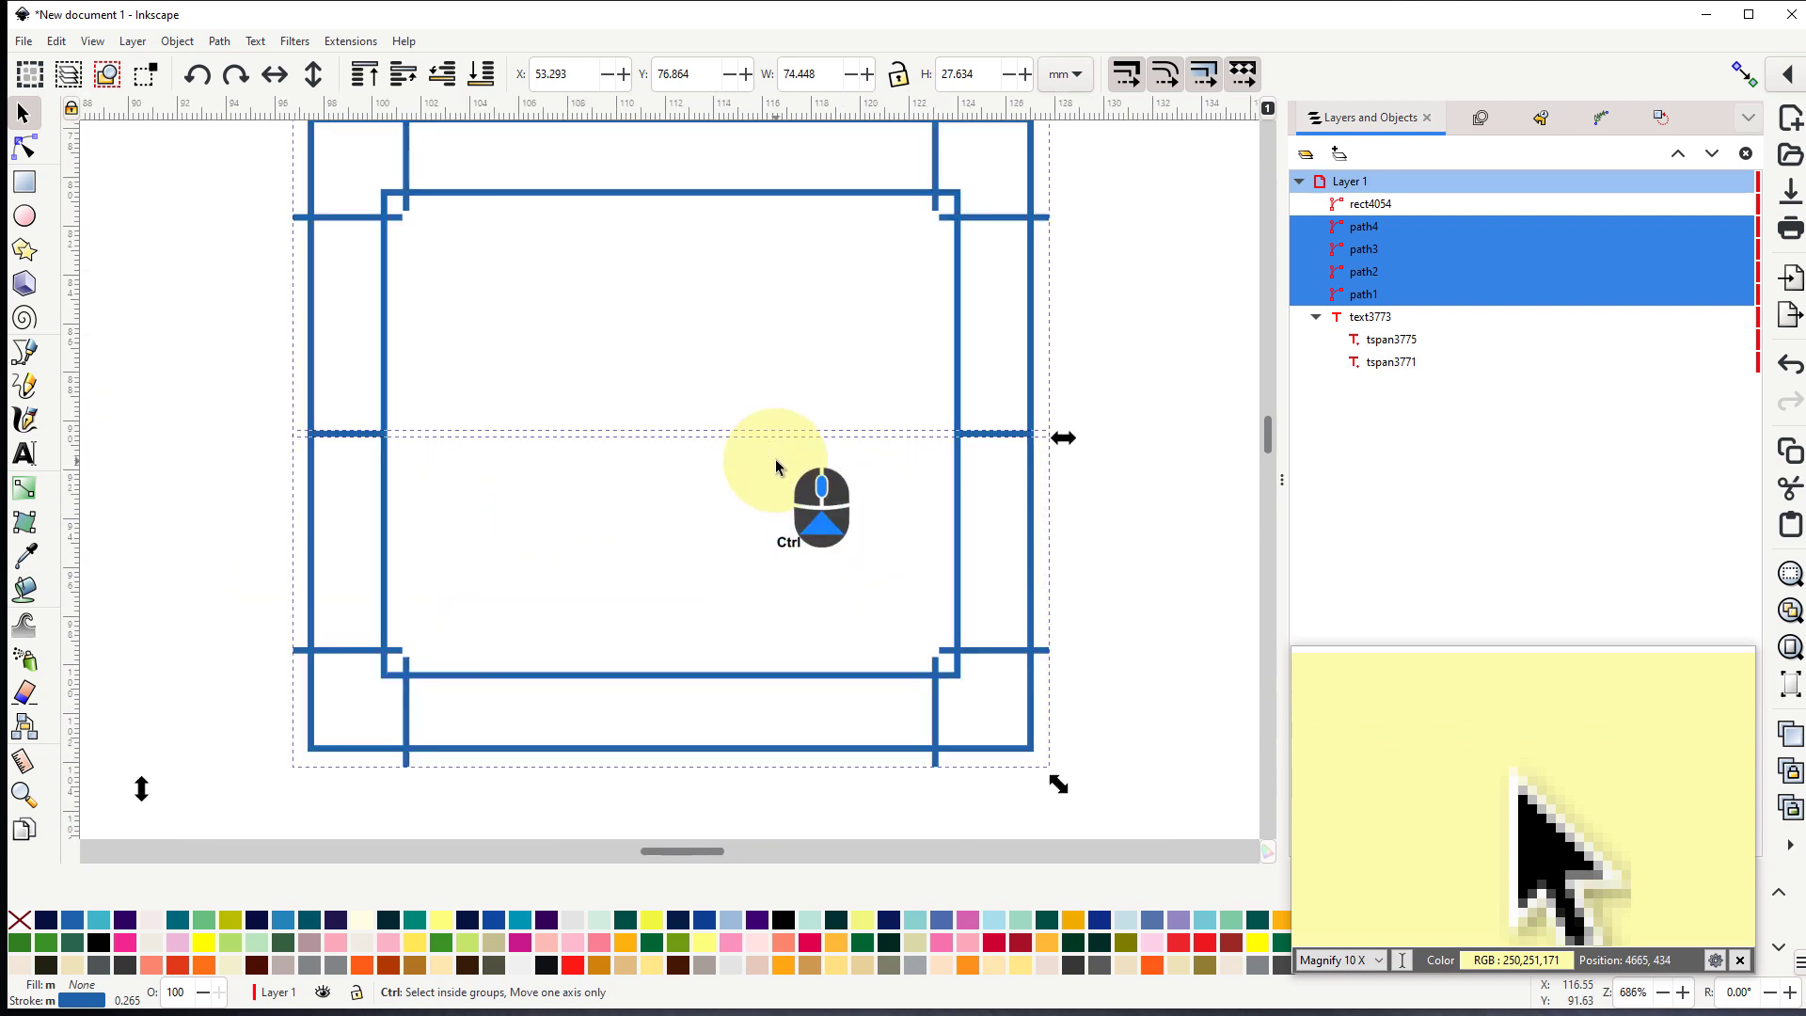
scroll(773, 462, down, 2)
click(745, 290)
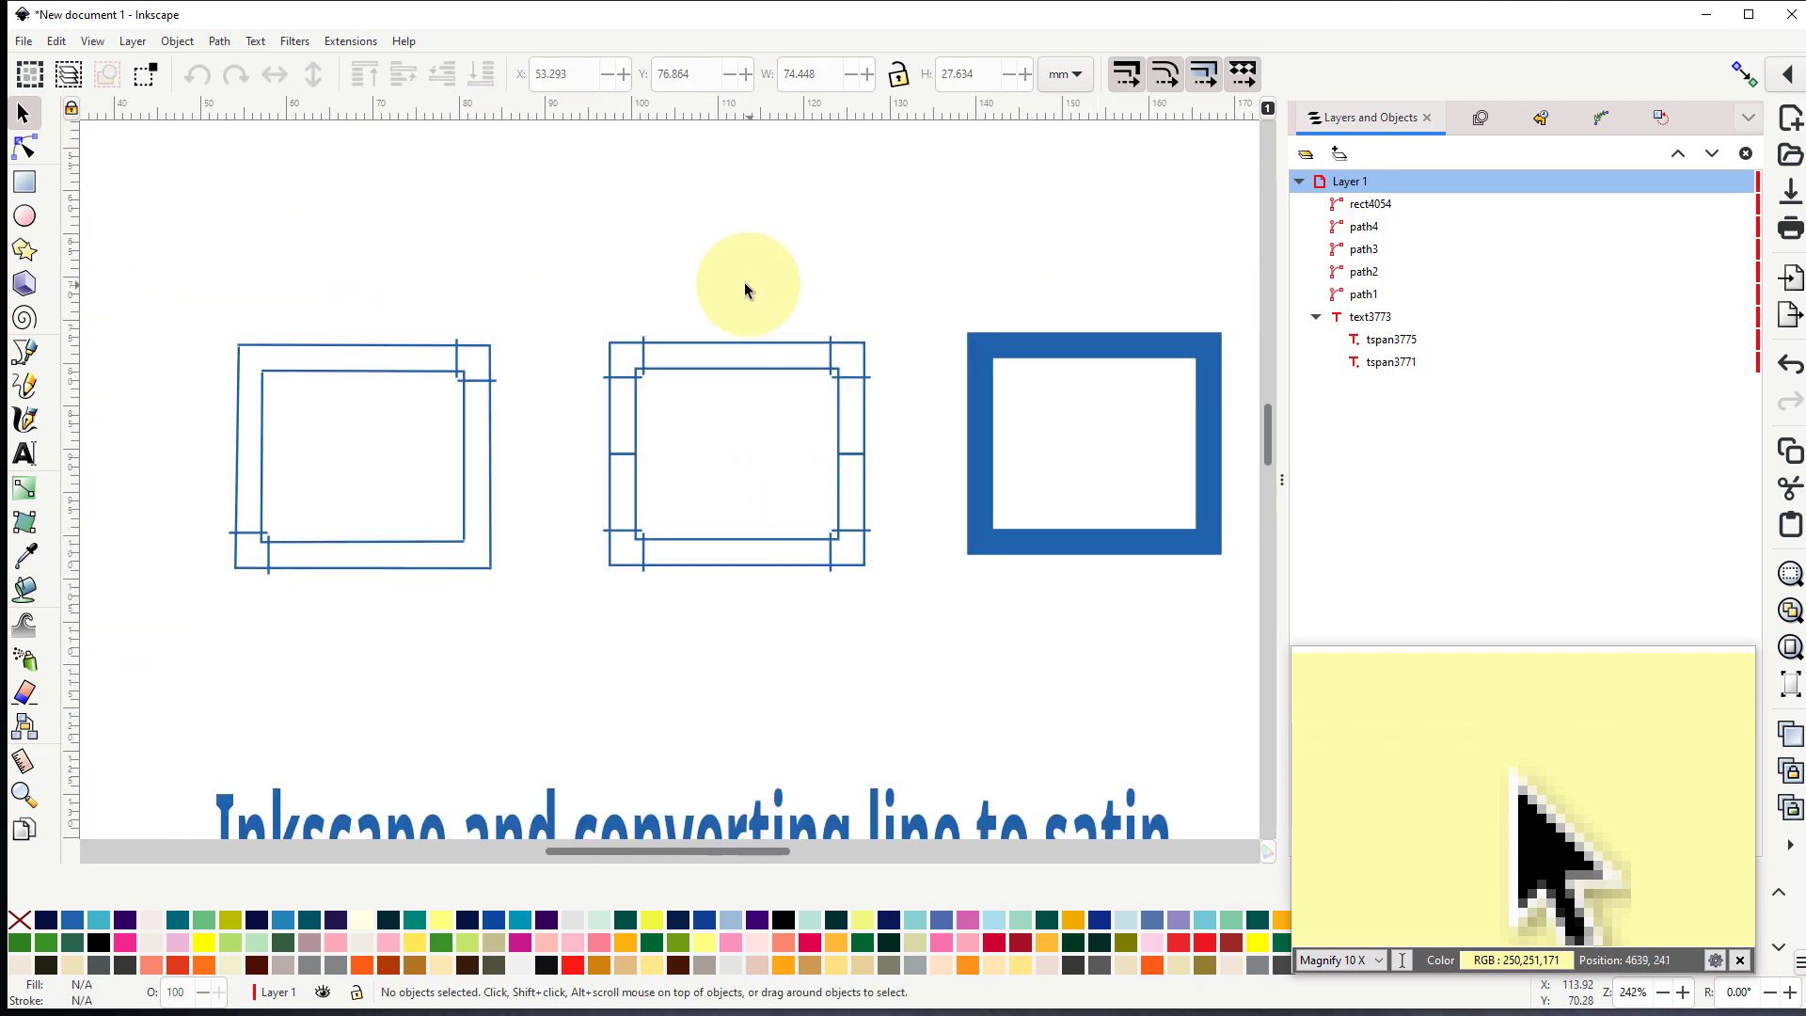
click(739, 346)
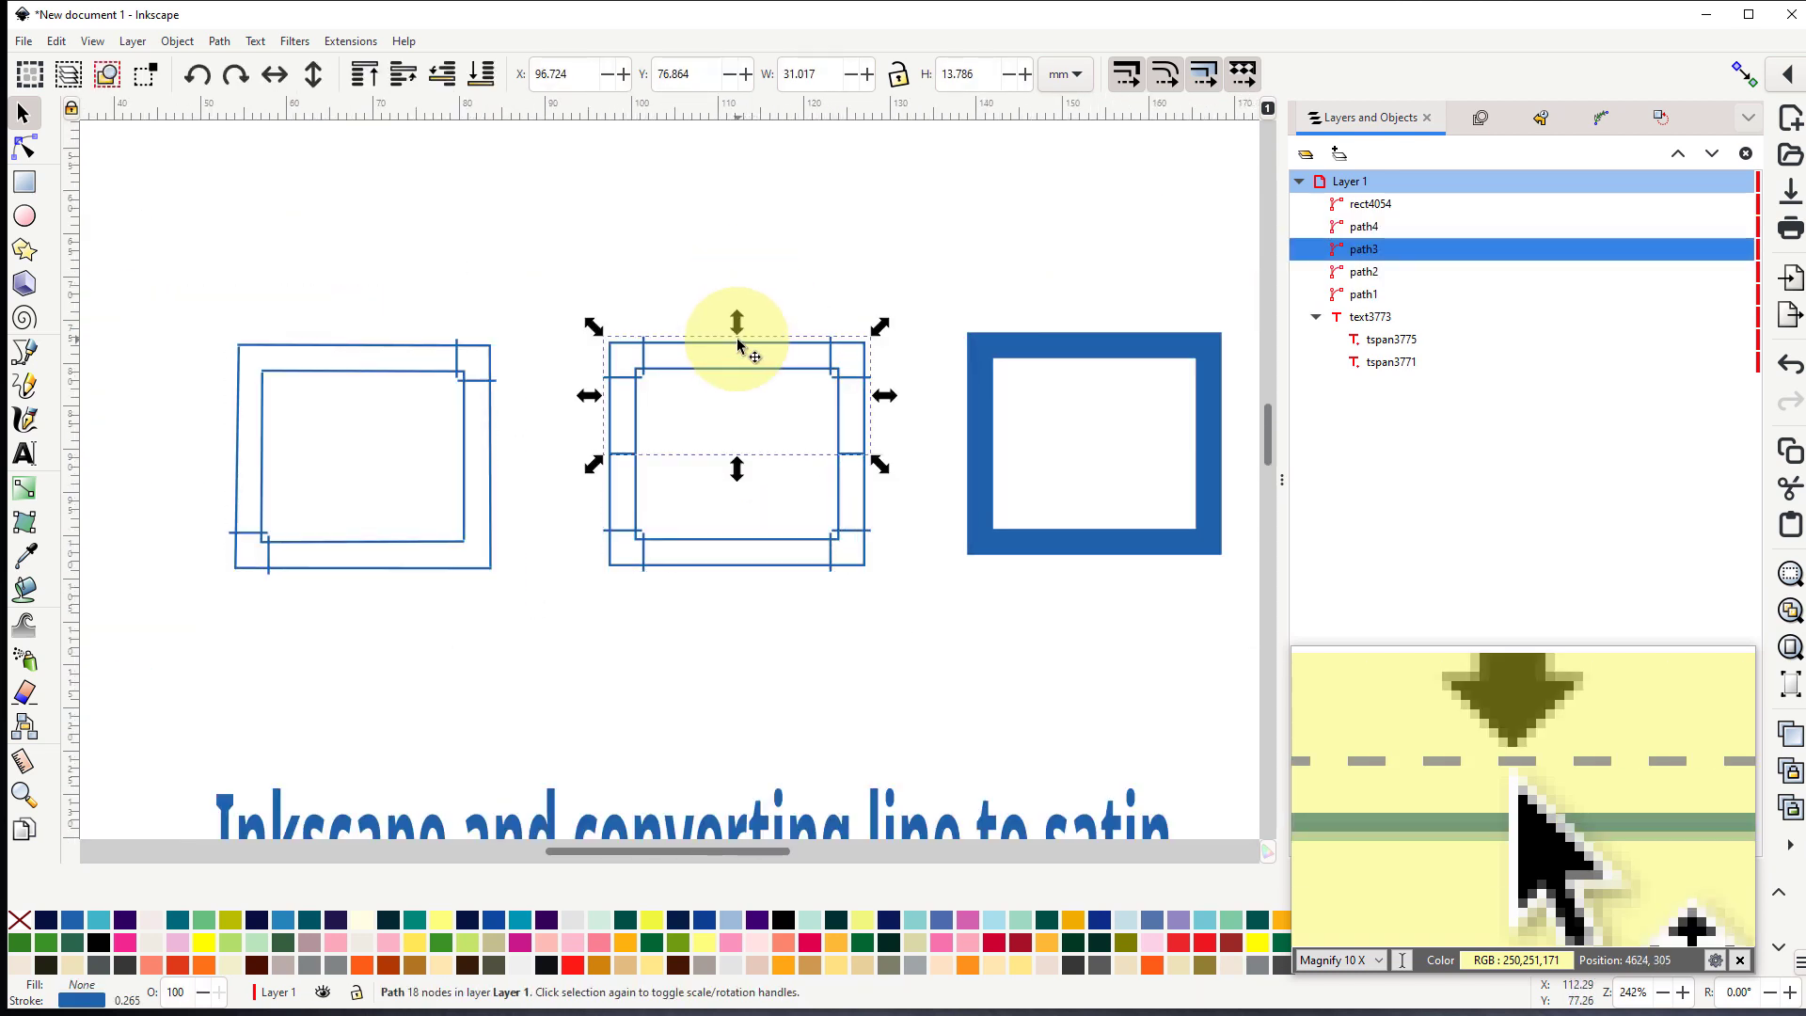
drag(739, 346, 740, 303)
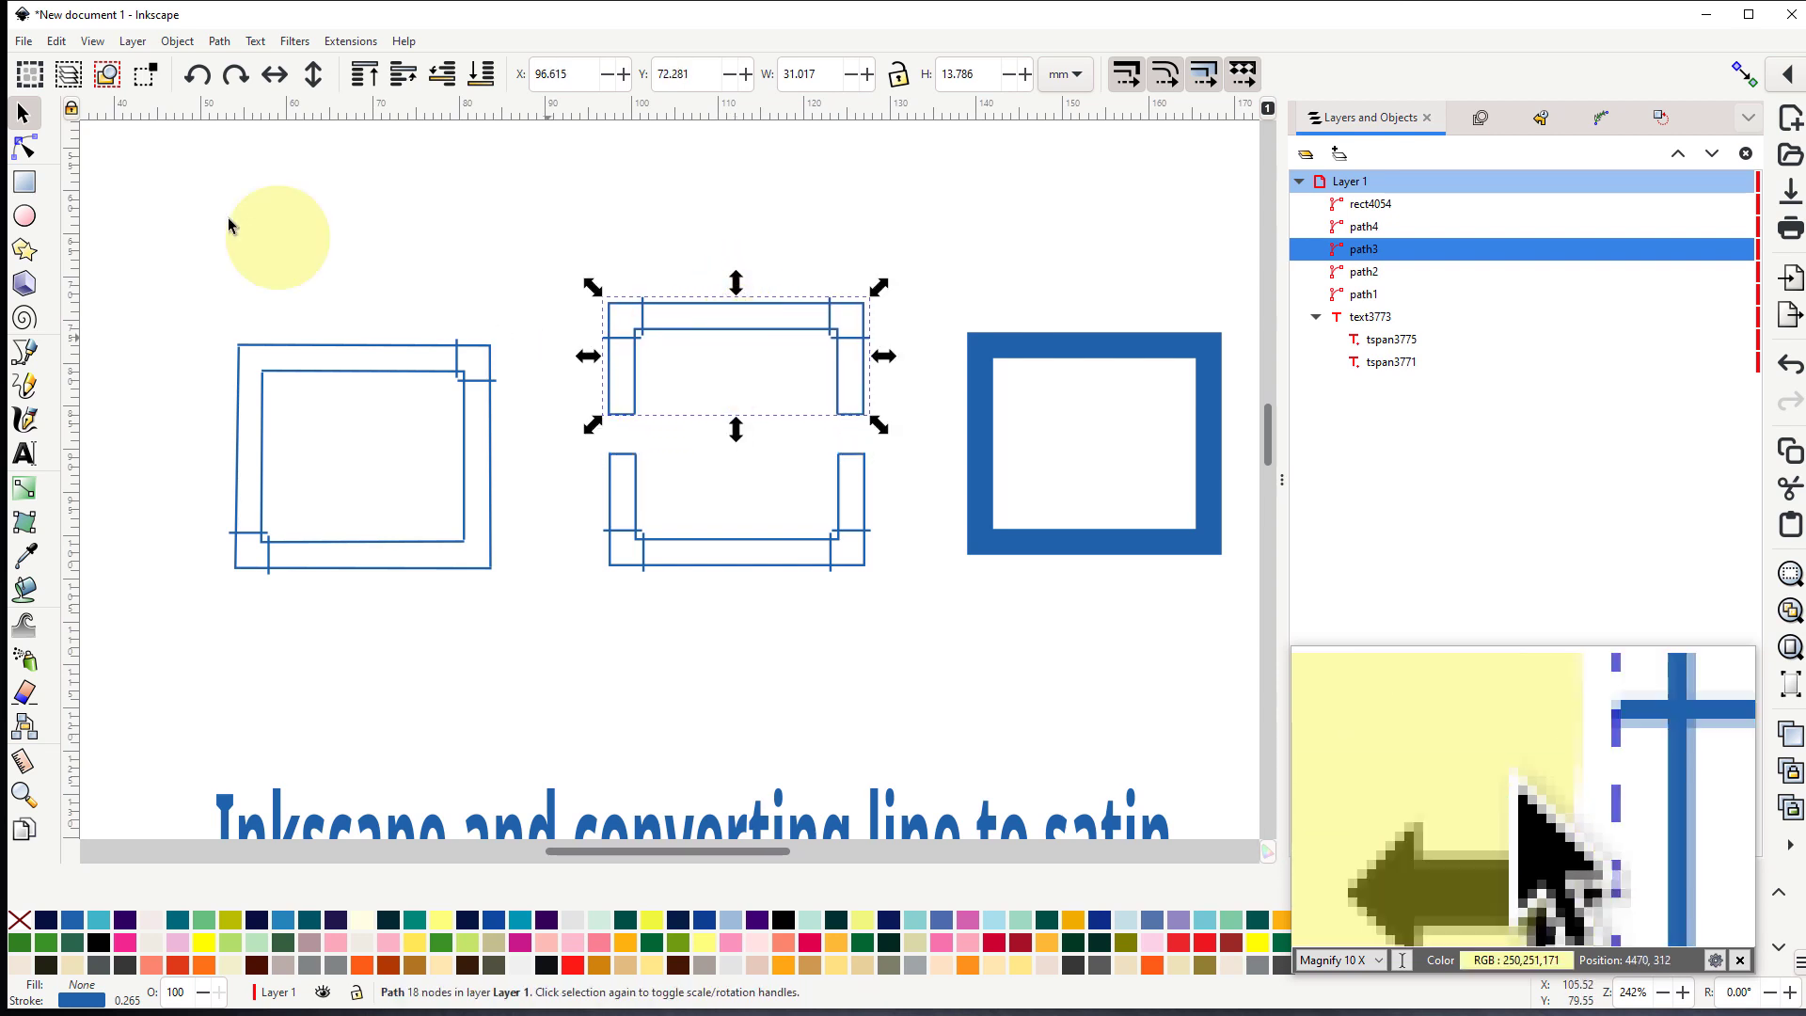
- Remove the closing rungs at the lower ends of both legs of the upper satin section by deleting their overlapping inner end nodes
click(24, 149)
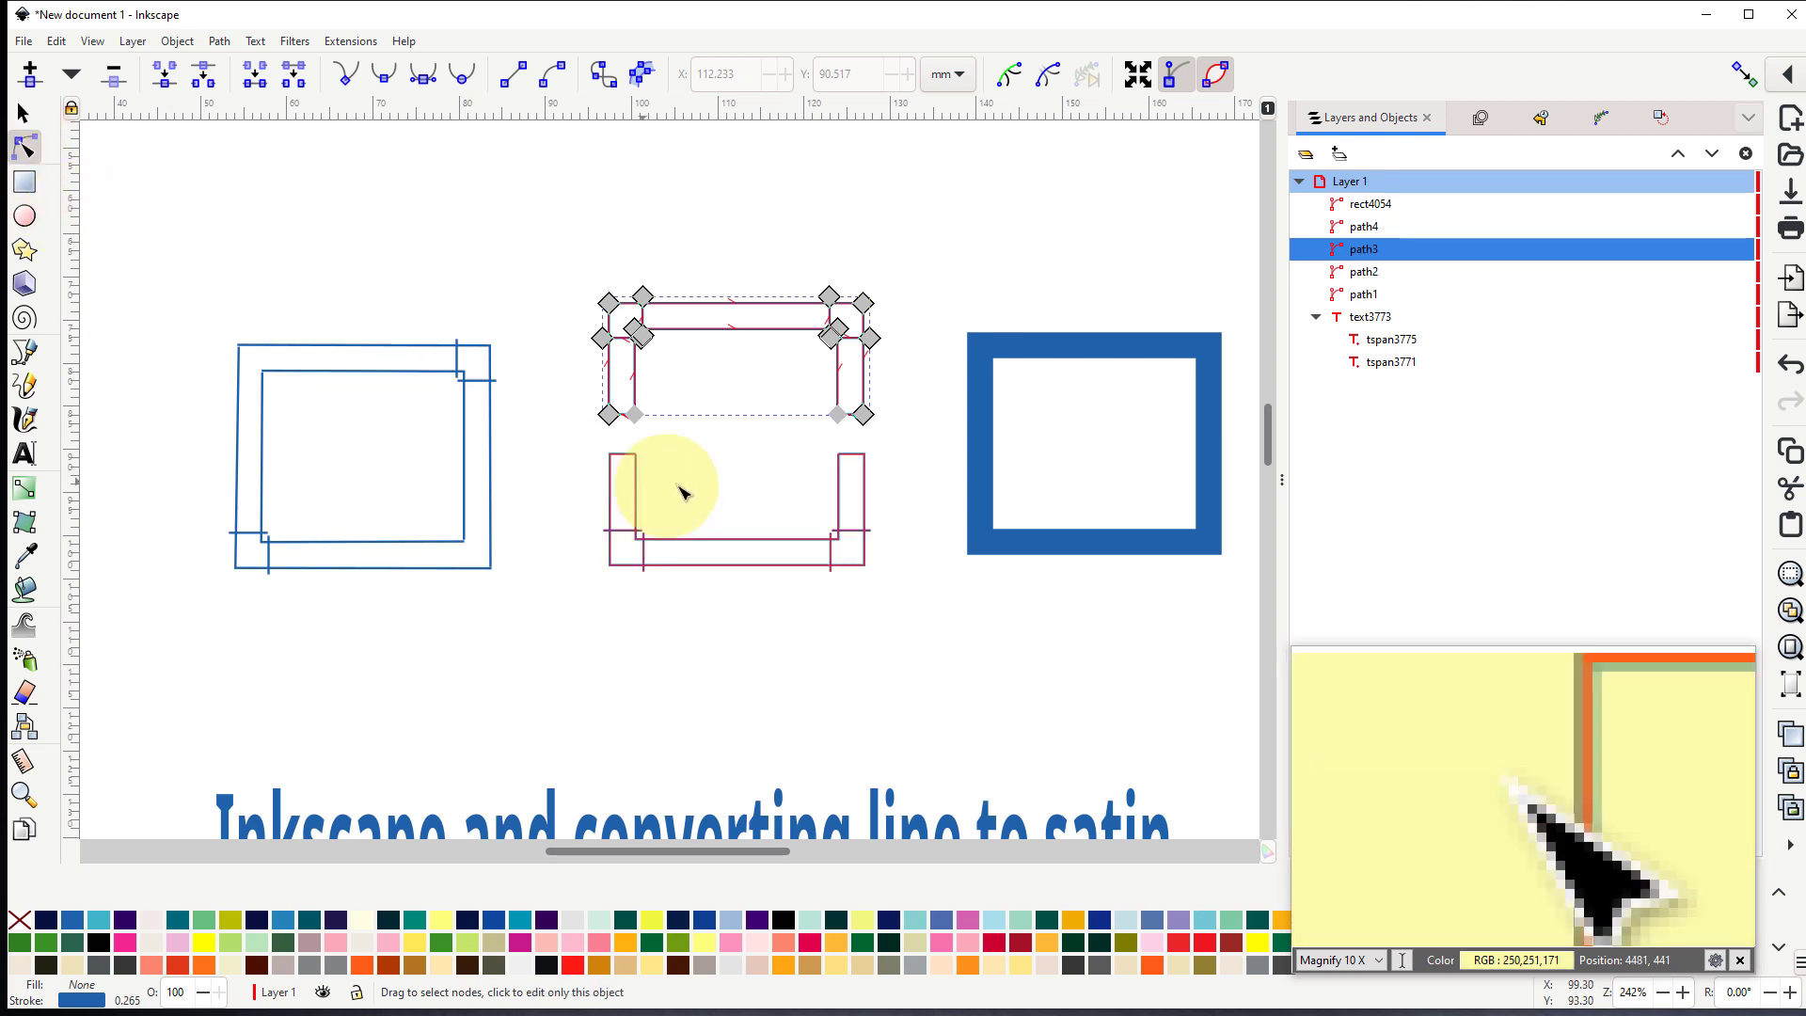
scroll(663, 480, up, 4)
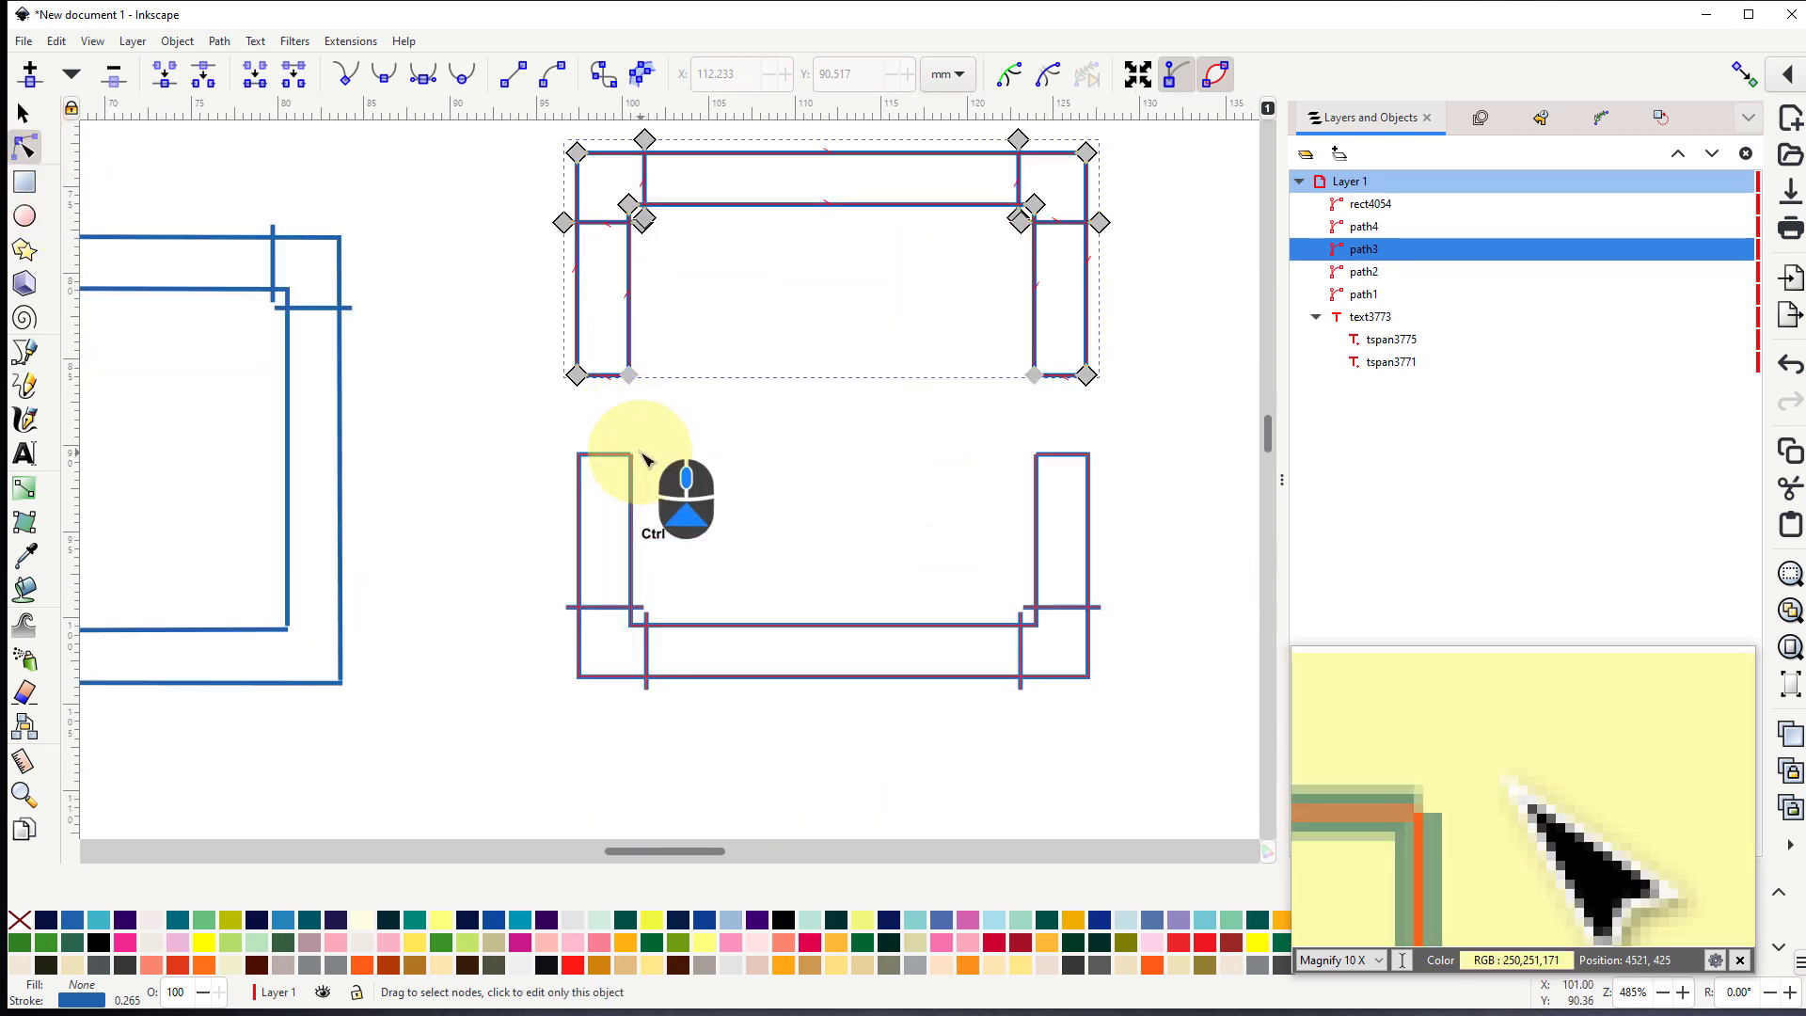
scroll(602, 358, up, 1)
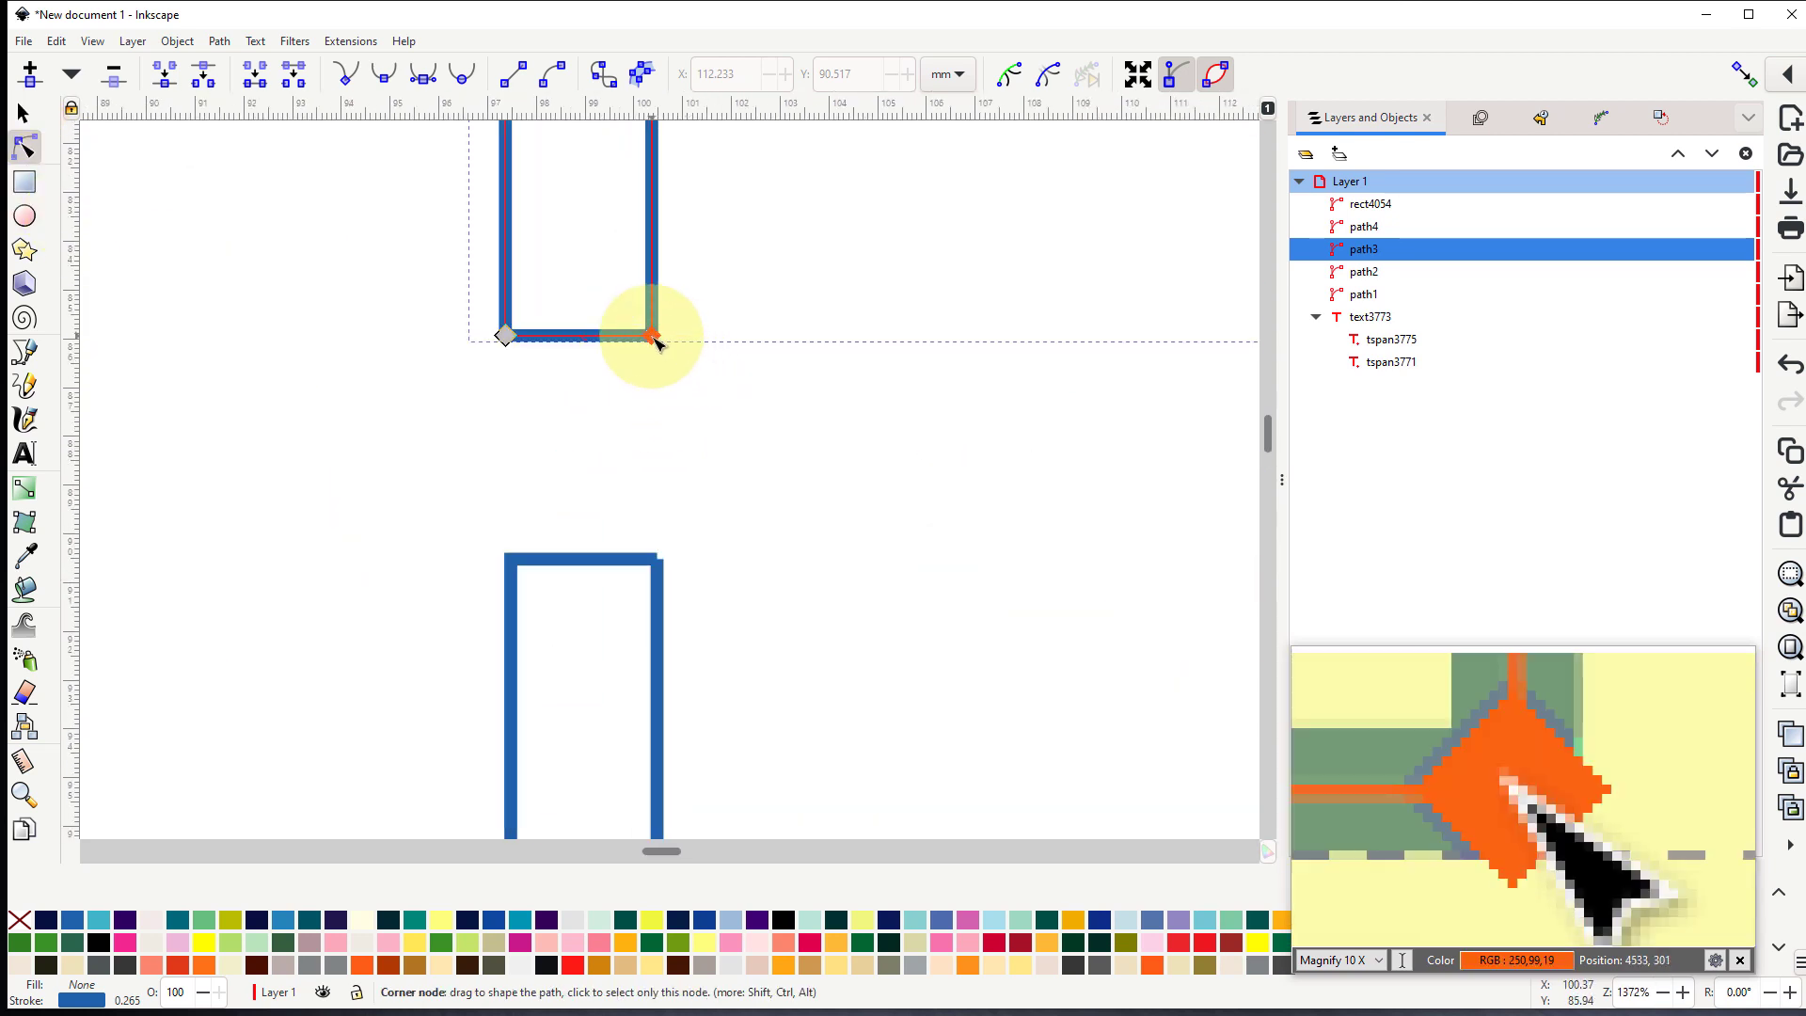
scroll(677, 381, down, 4)
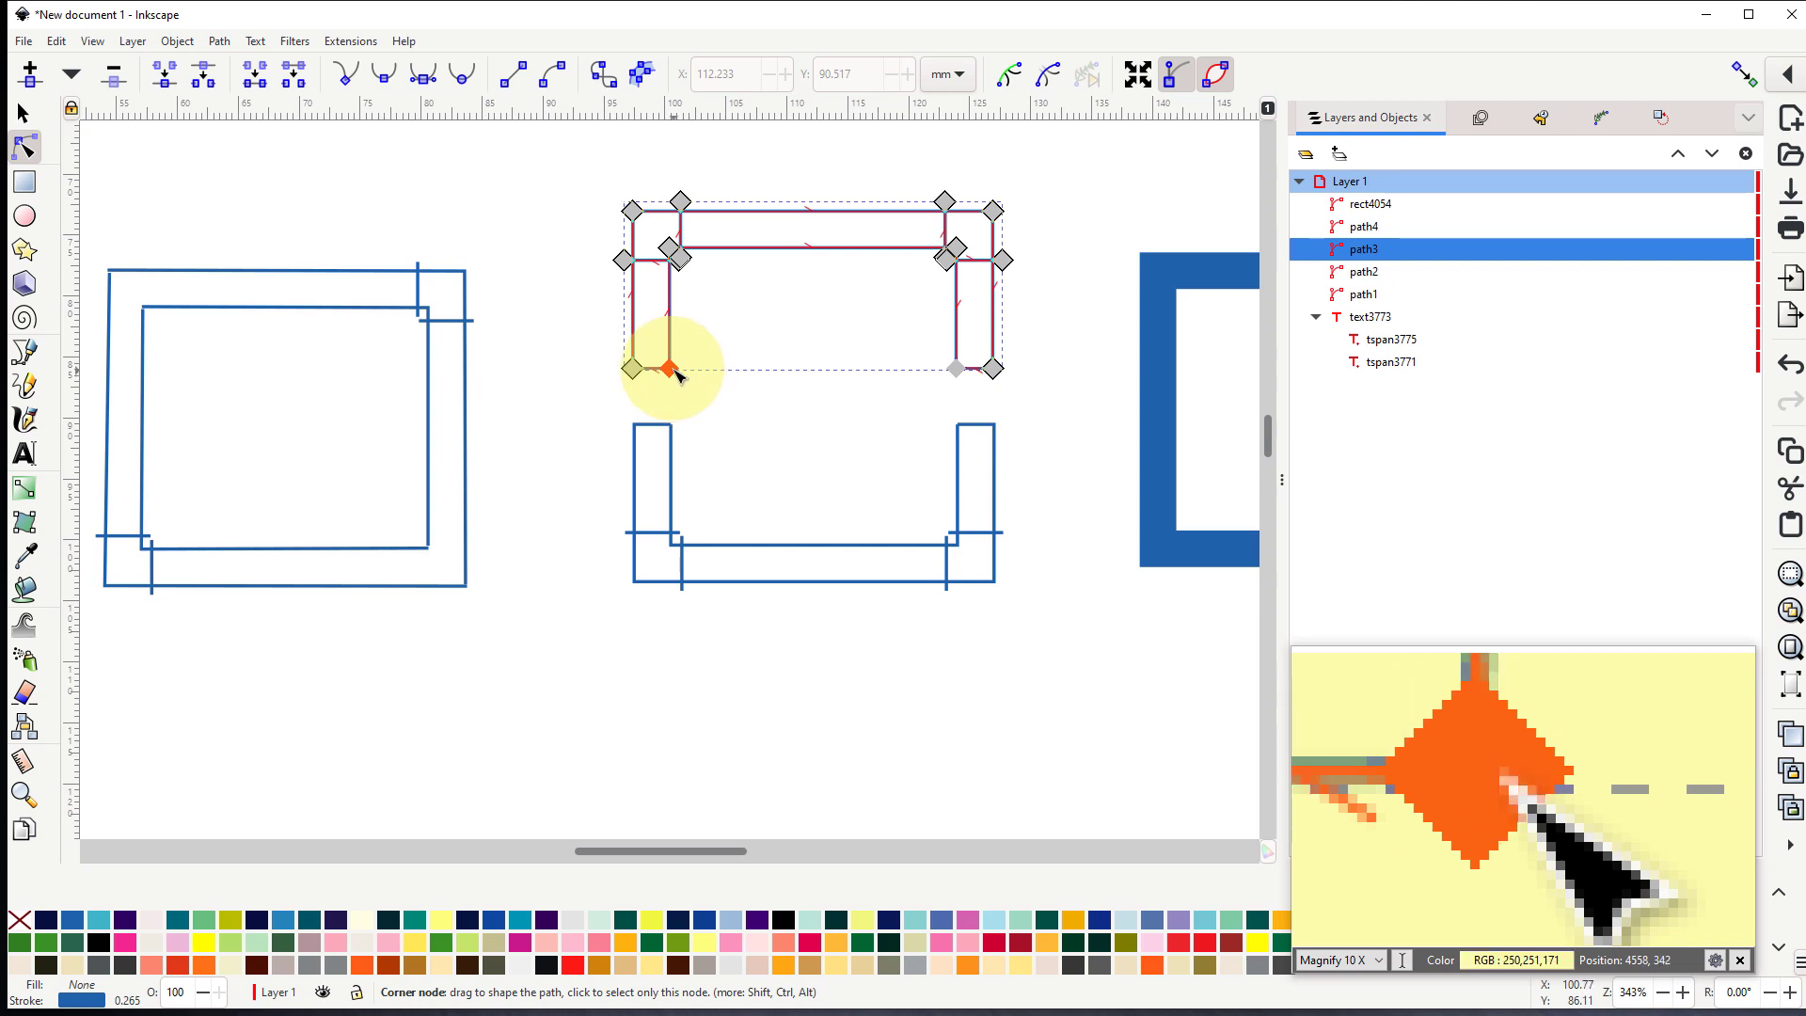
drag(677, 374, 627, 419)
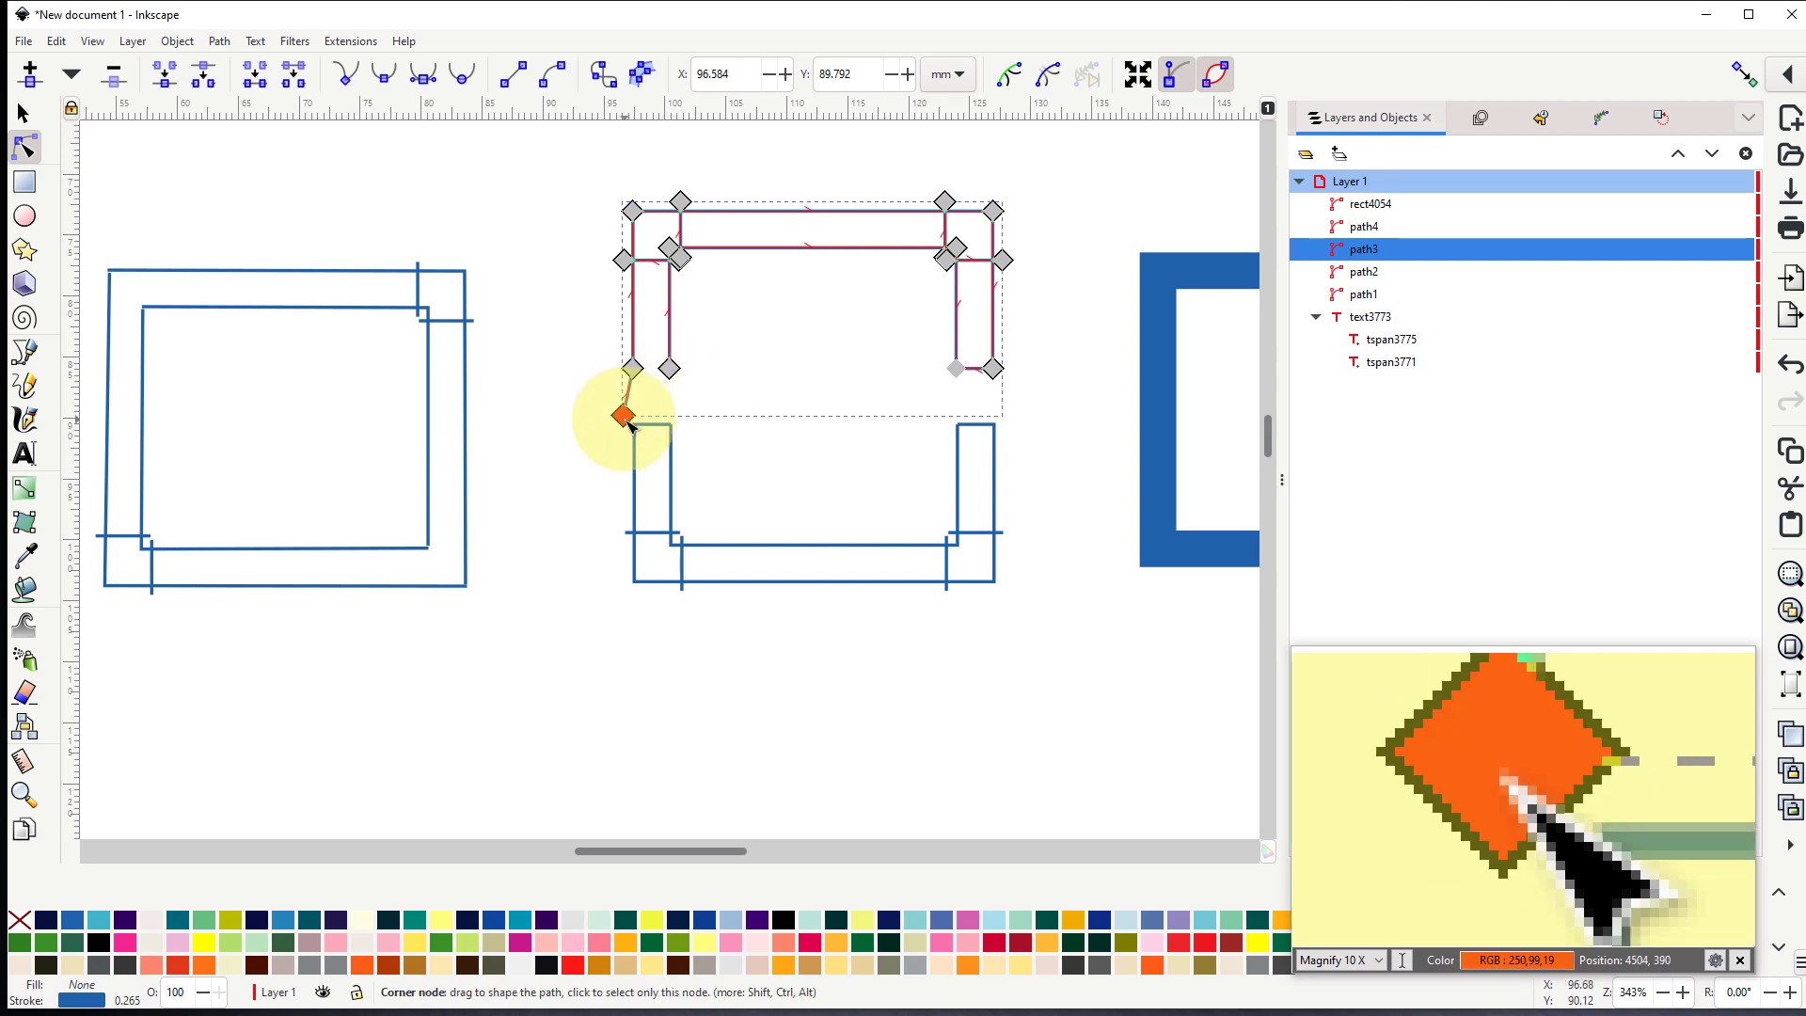
mouse_move(628, 423)
mouse_down()
mouse_move(672, 374)
mouse_move(649, 402)
mouse_up()
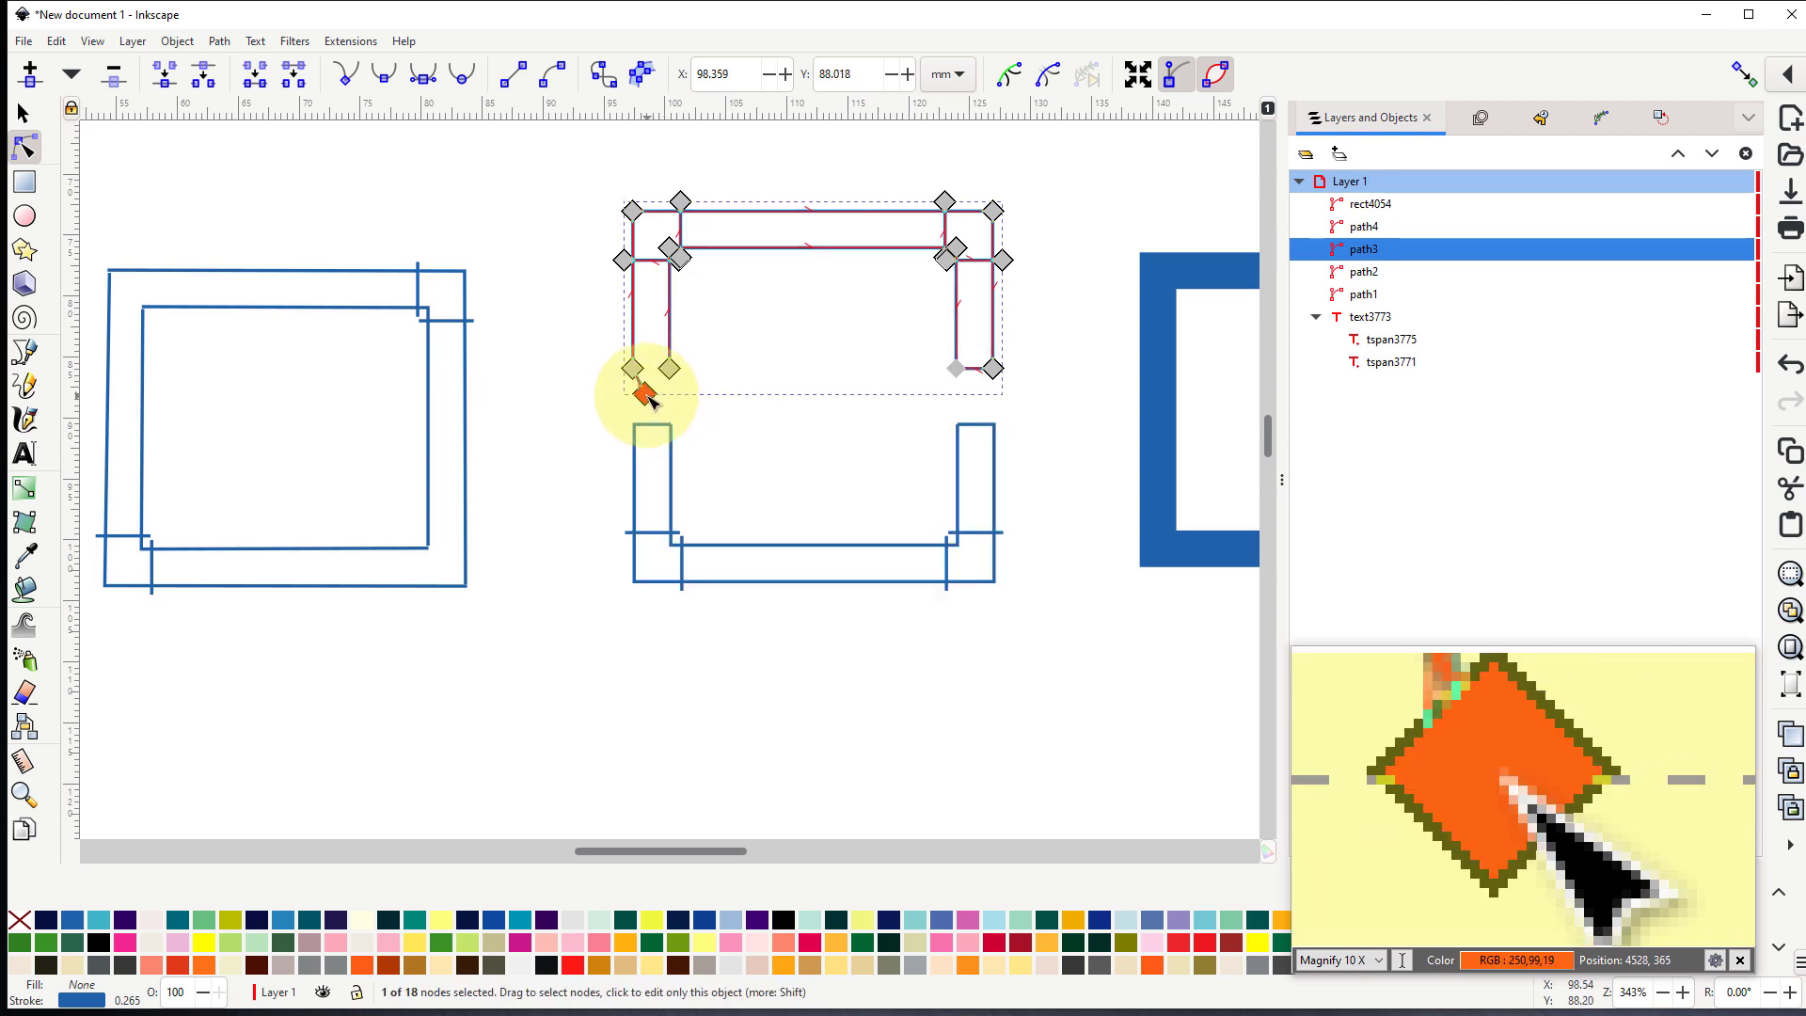
click(113, 74)
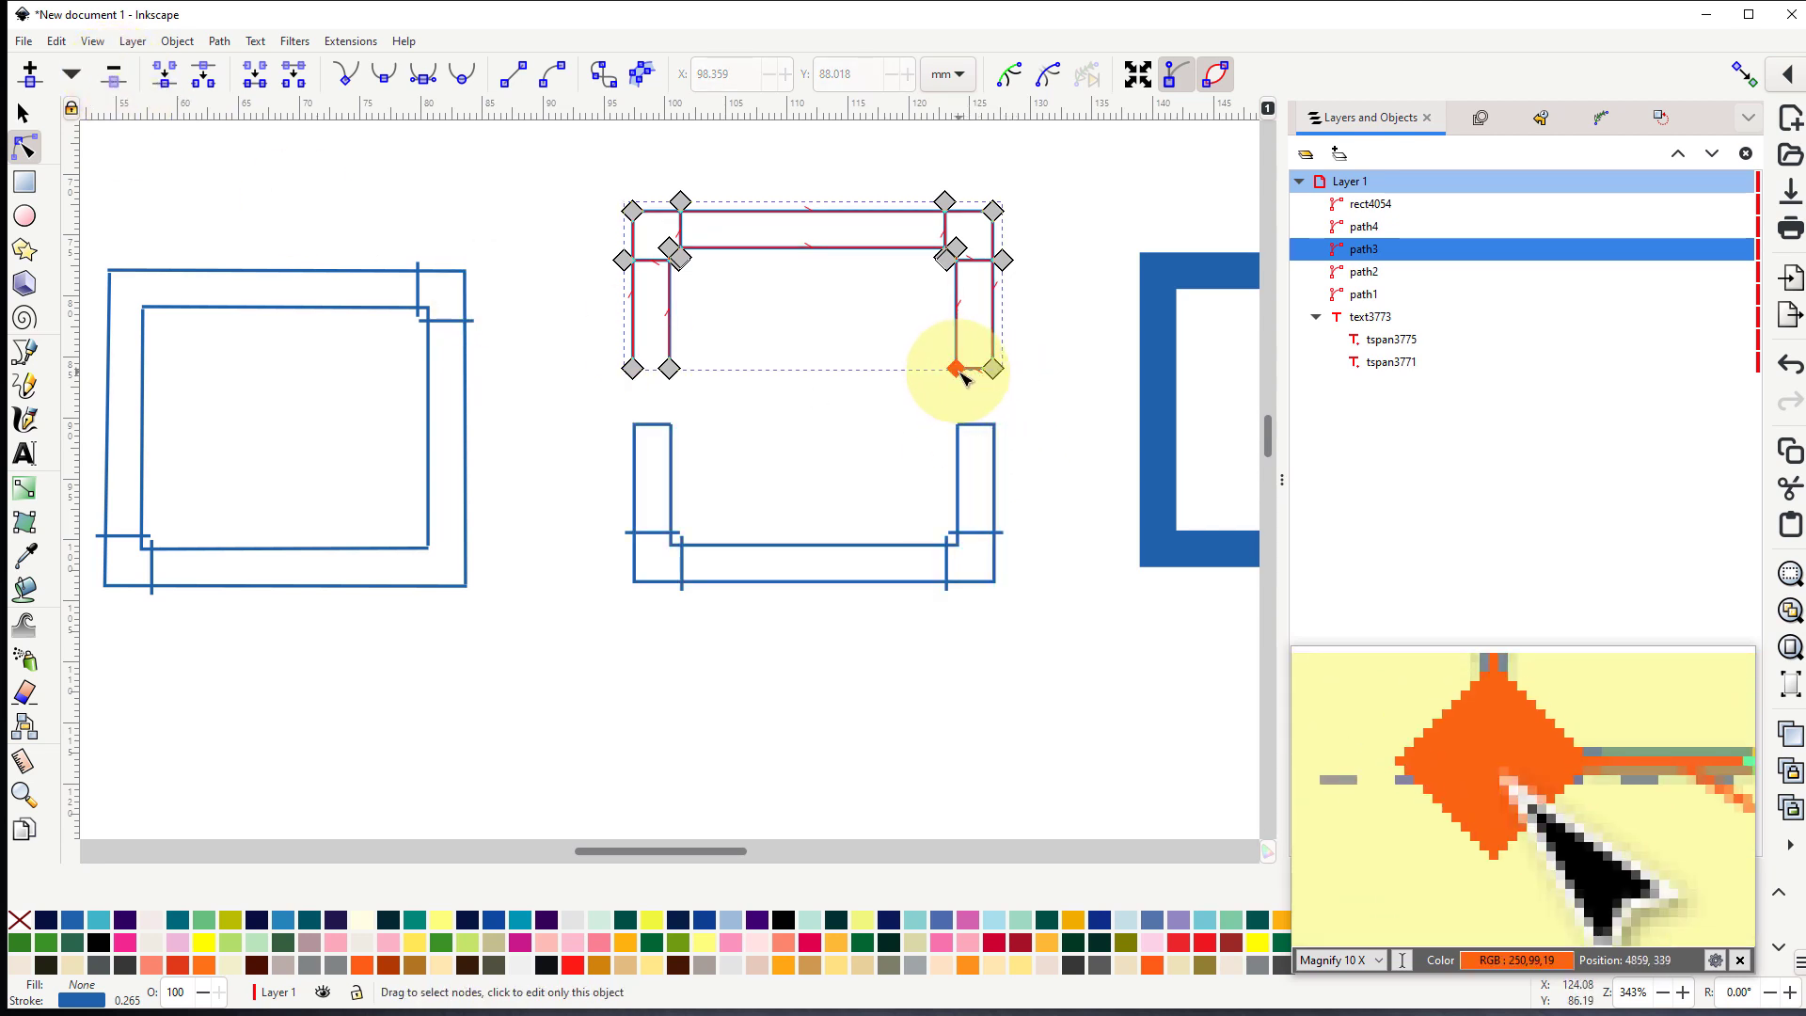
drag(959, 384, 969, 405)
click(114, 79)
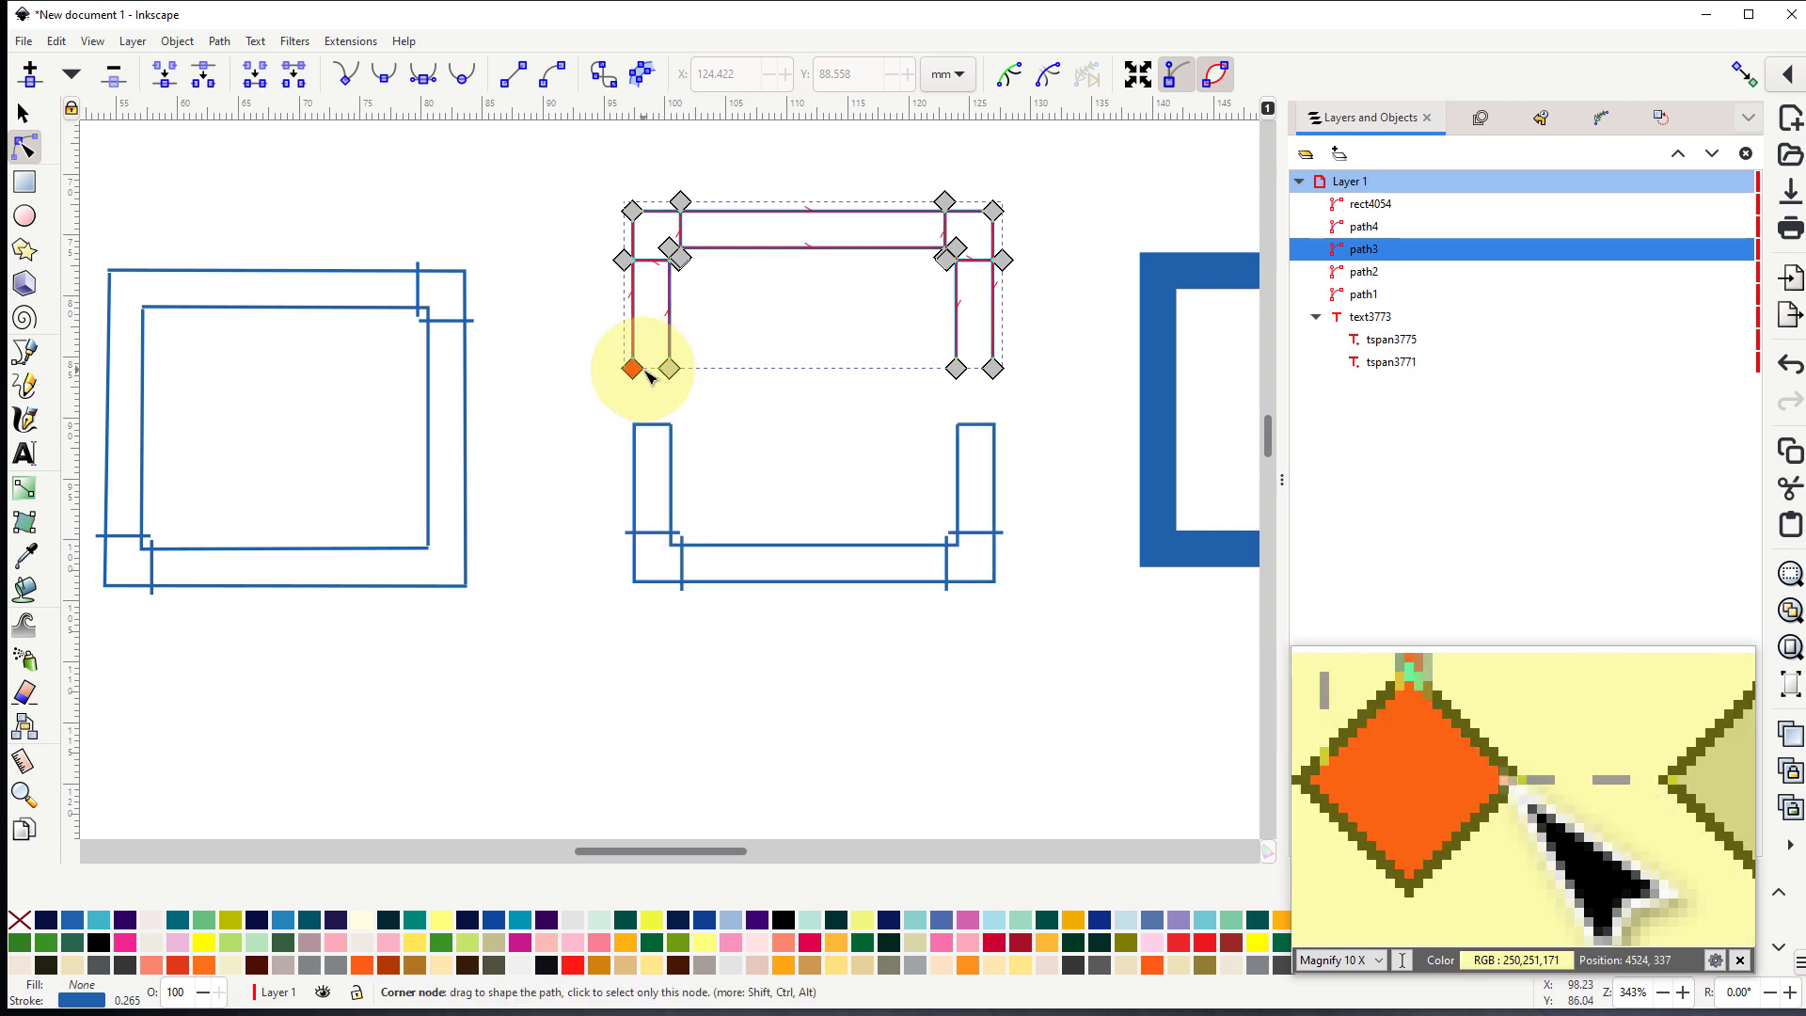
- Remove the closing rungs at the upper ends of both legs of the lower satin section by deleting their overlapping inner end nodes
click(674, 456)
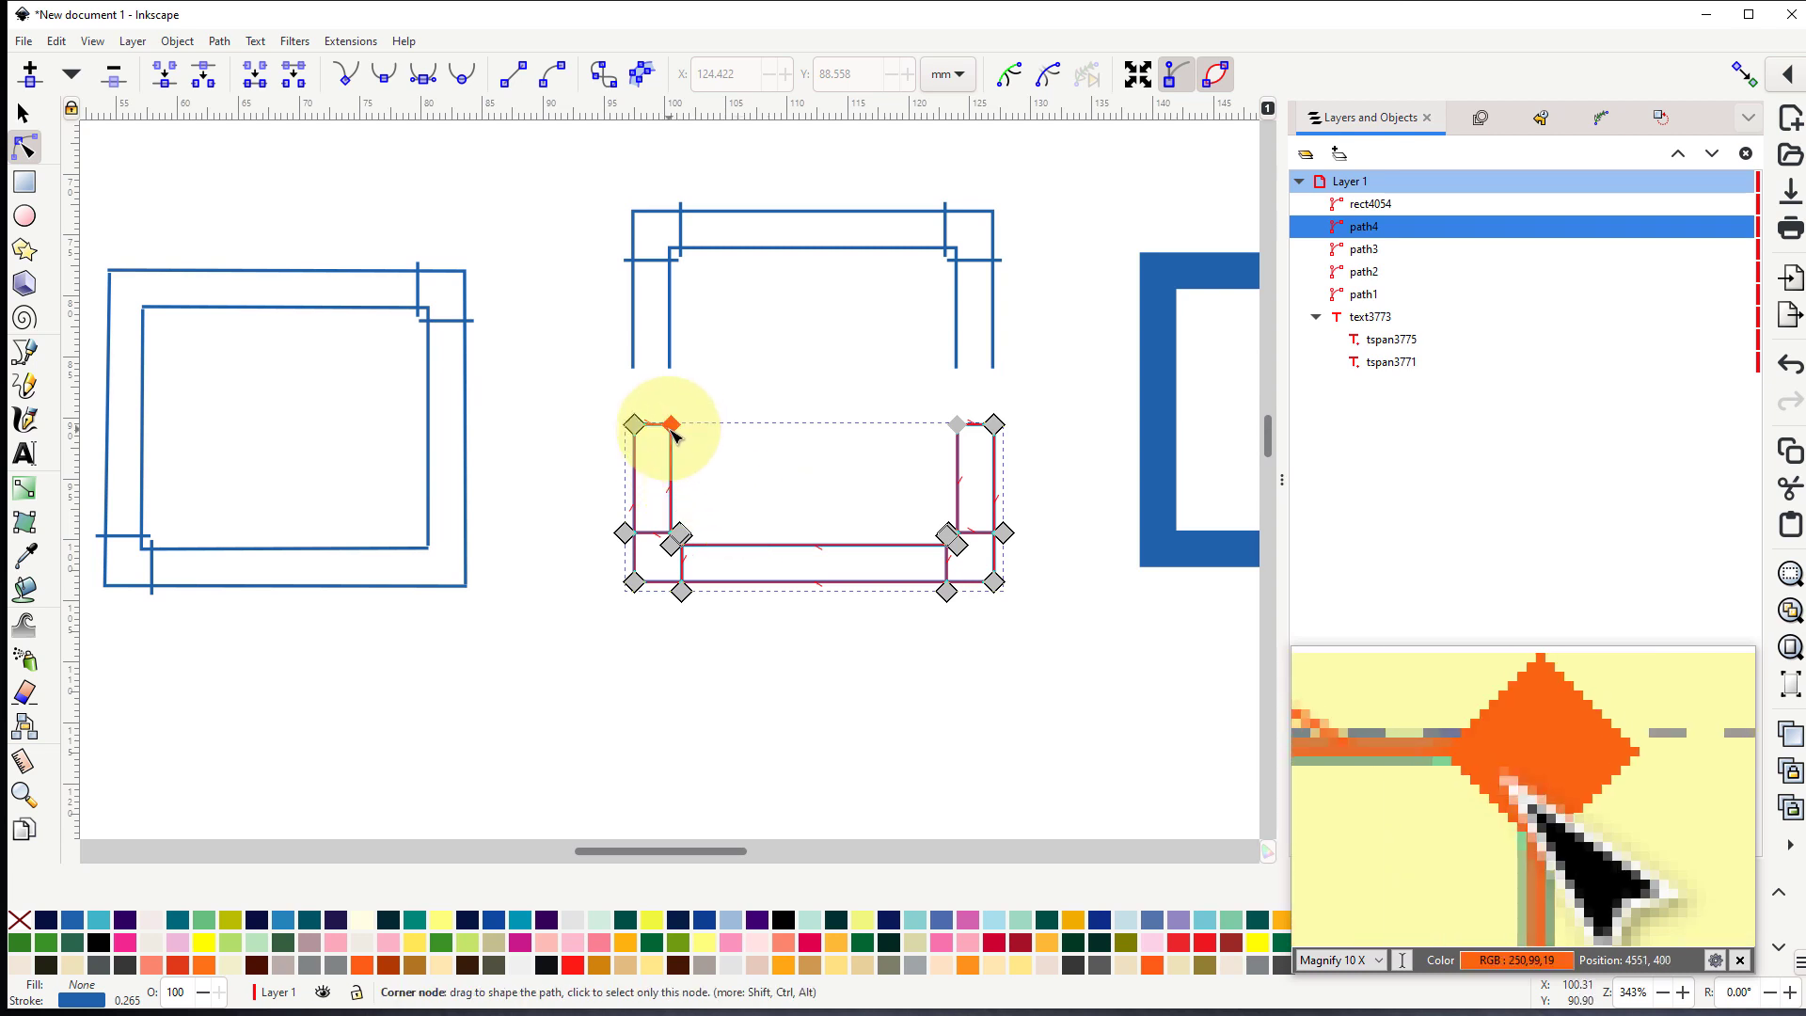
drag(675, 433, 645, 384)
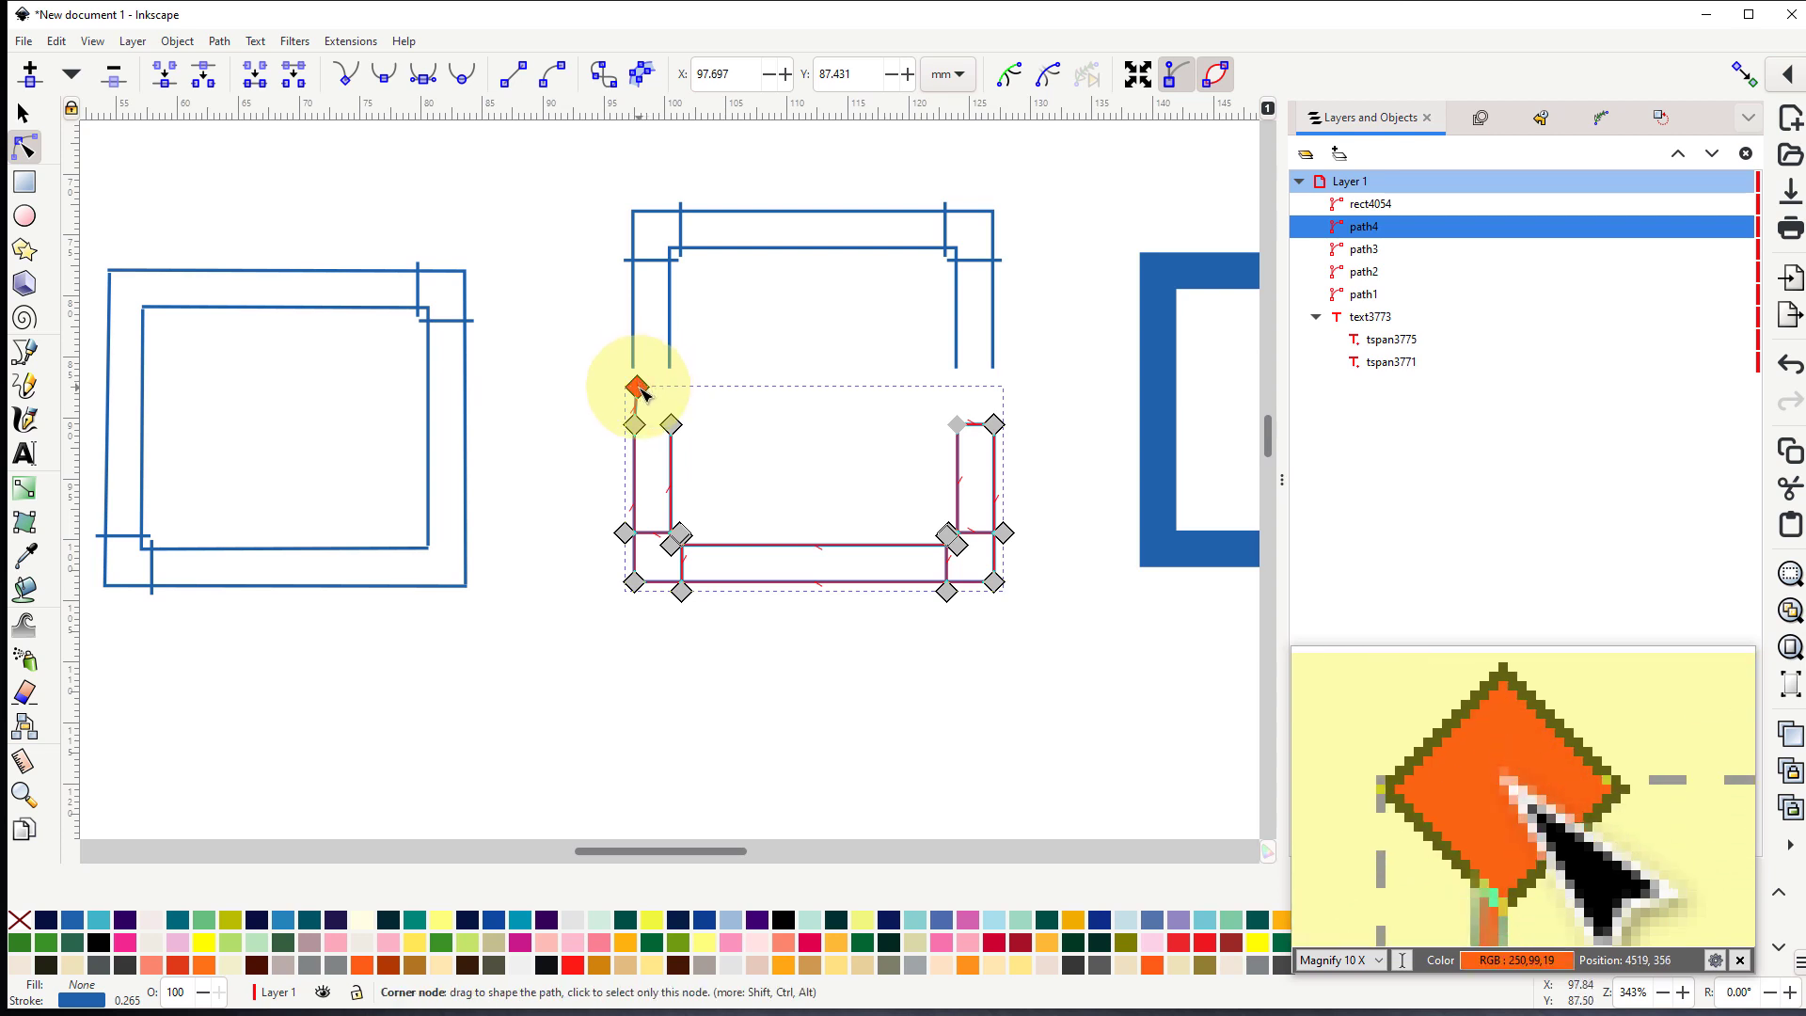
click(119, 83)
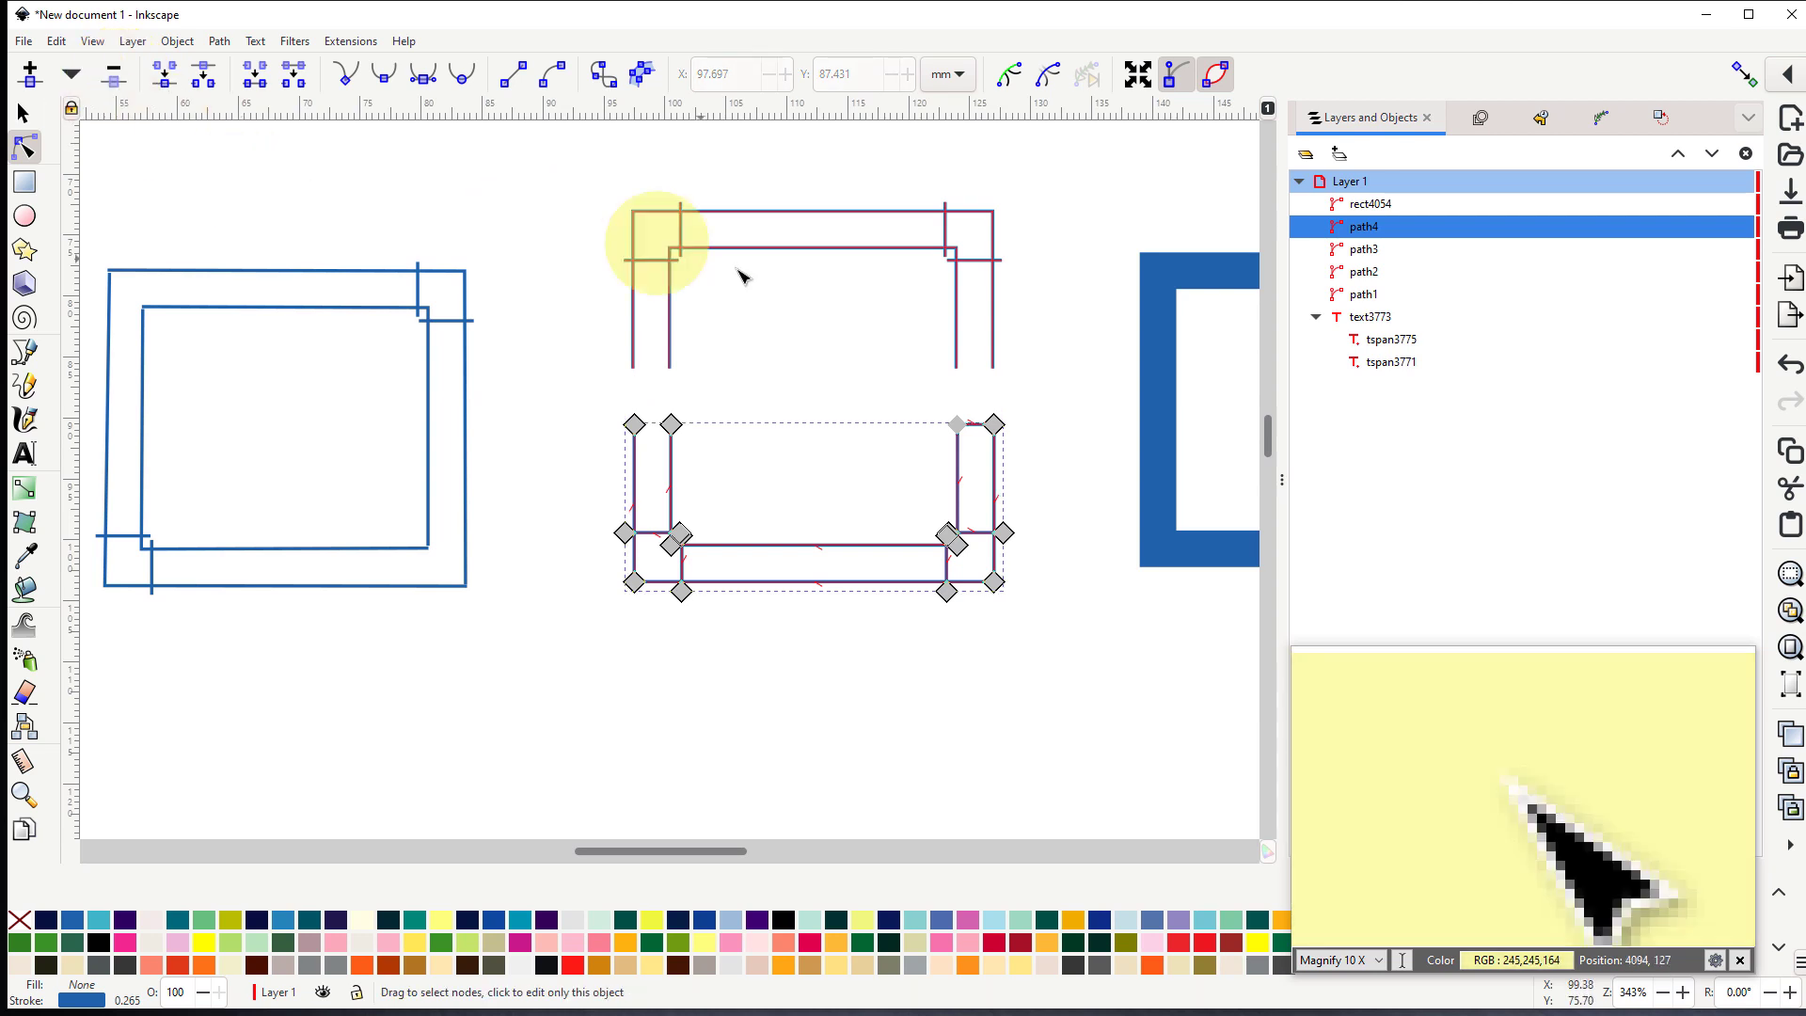
drag(959, 429, 977, 395)
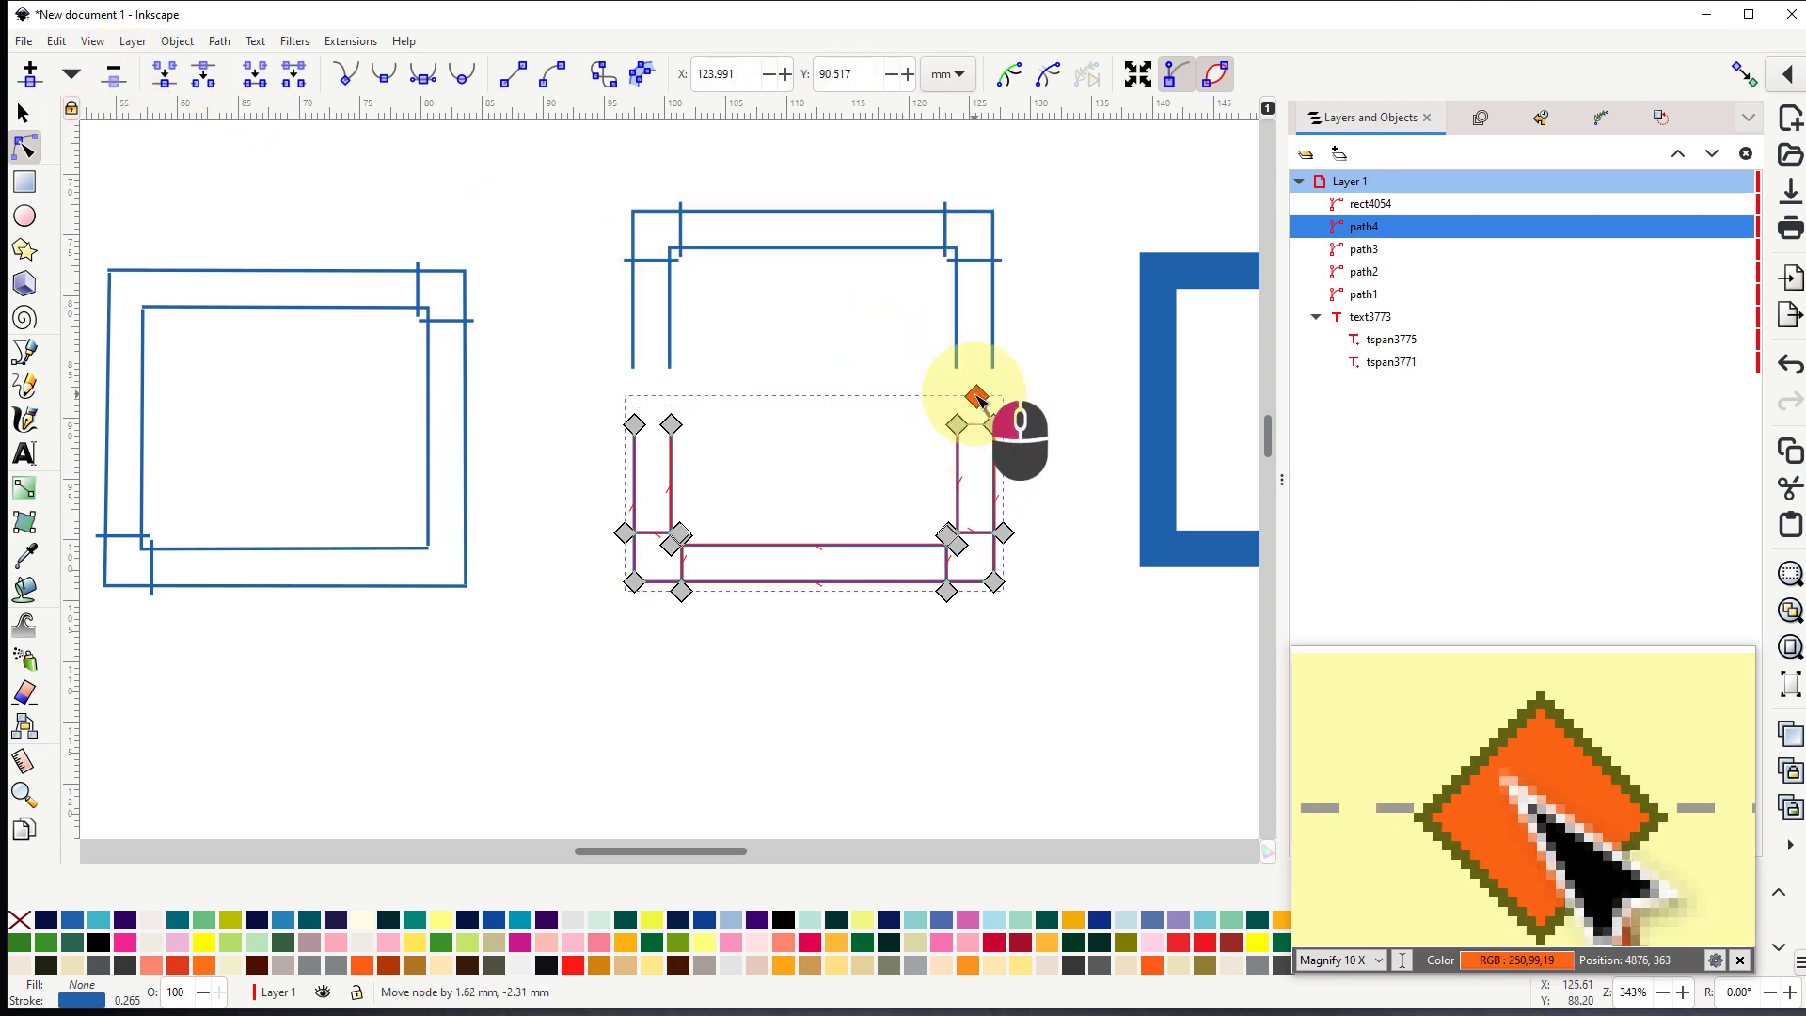
click(114, 80)
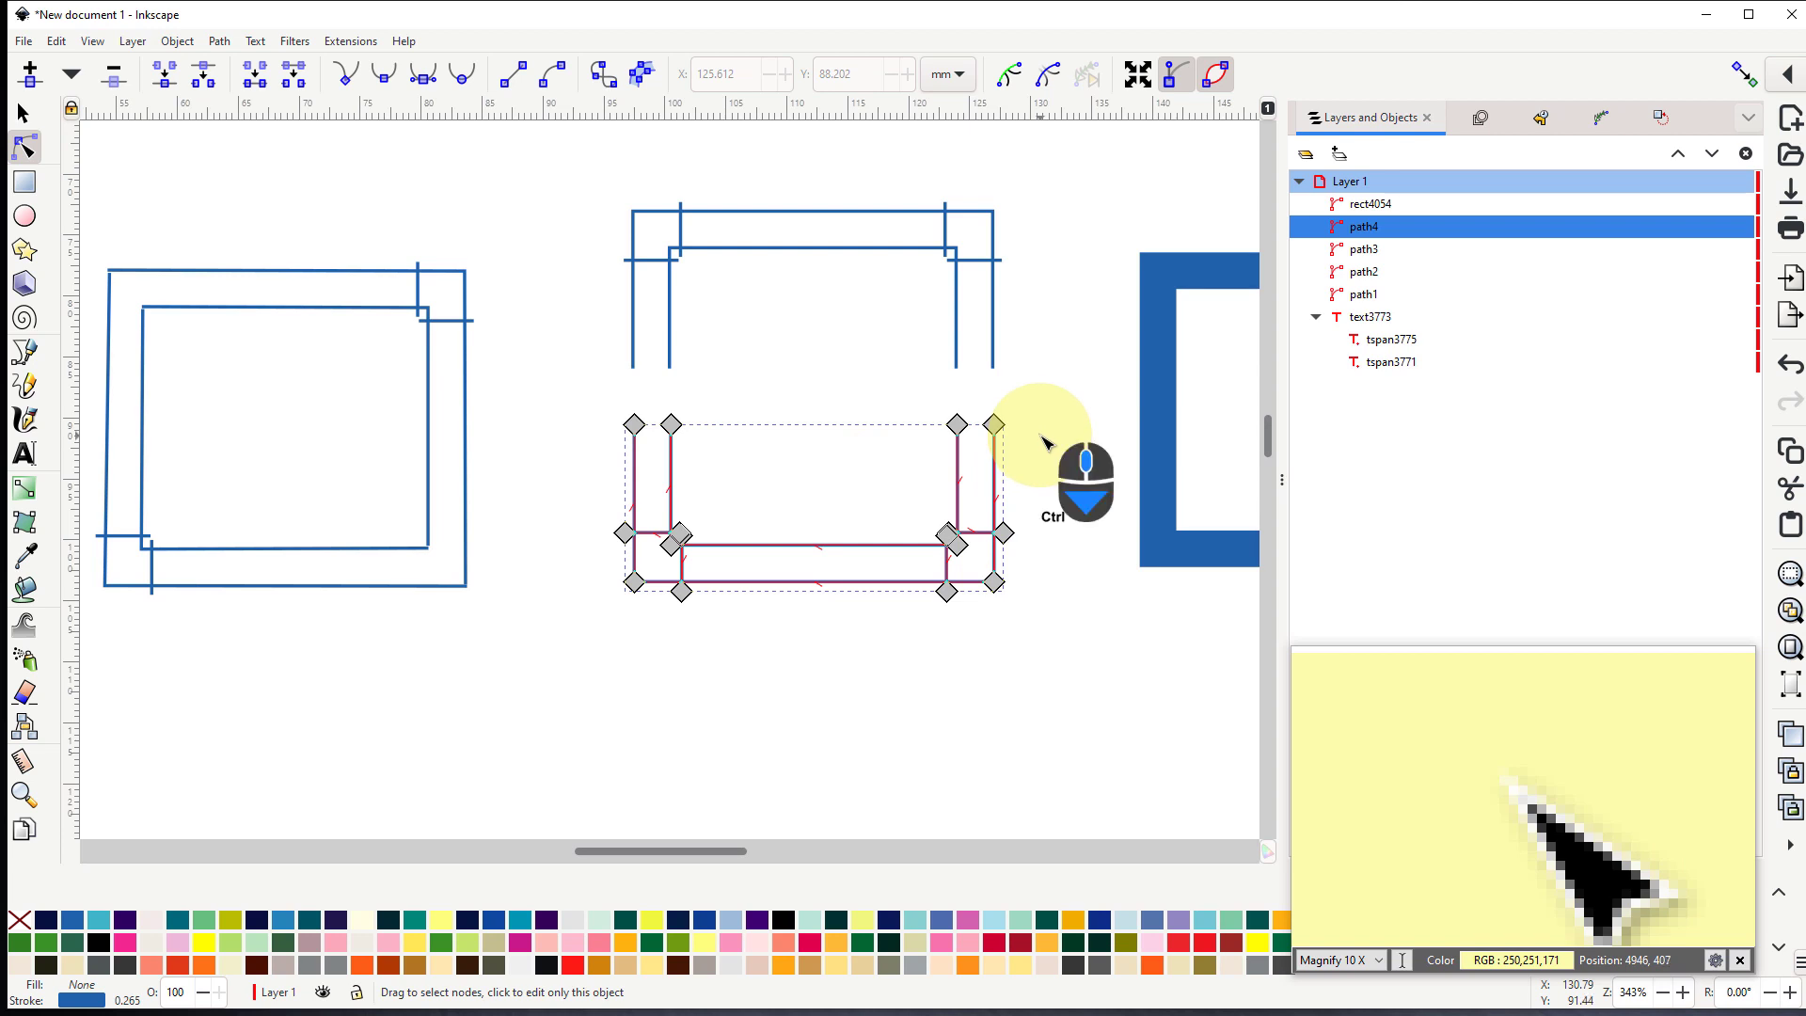
- Move the upper satin section back down to Y 76.973 mm so its open ends meet the lower section
ctrl+scroll(1044, 442, down, 1)
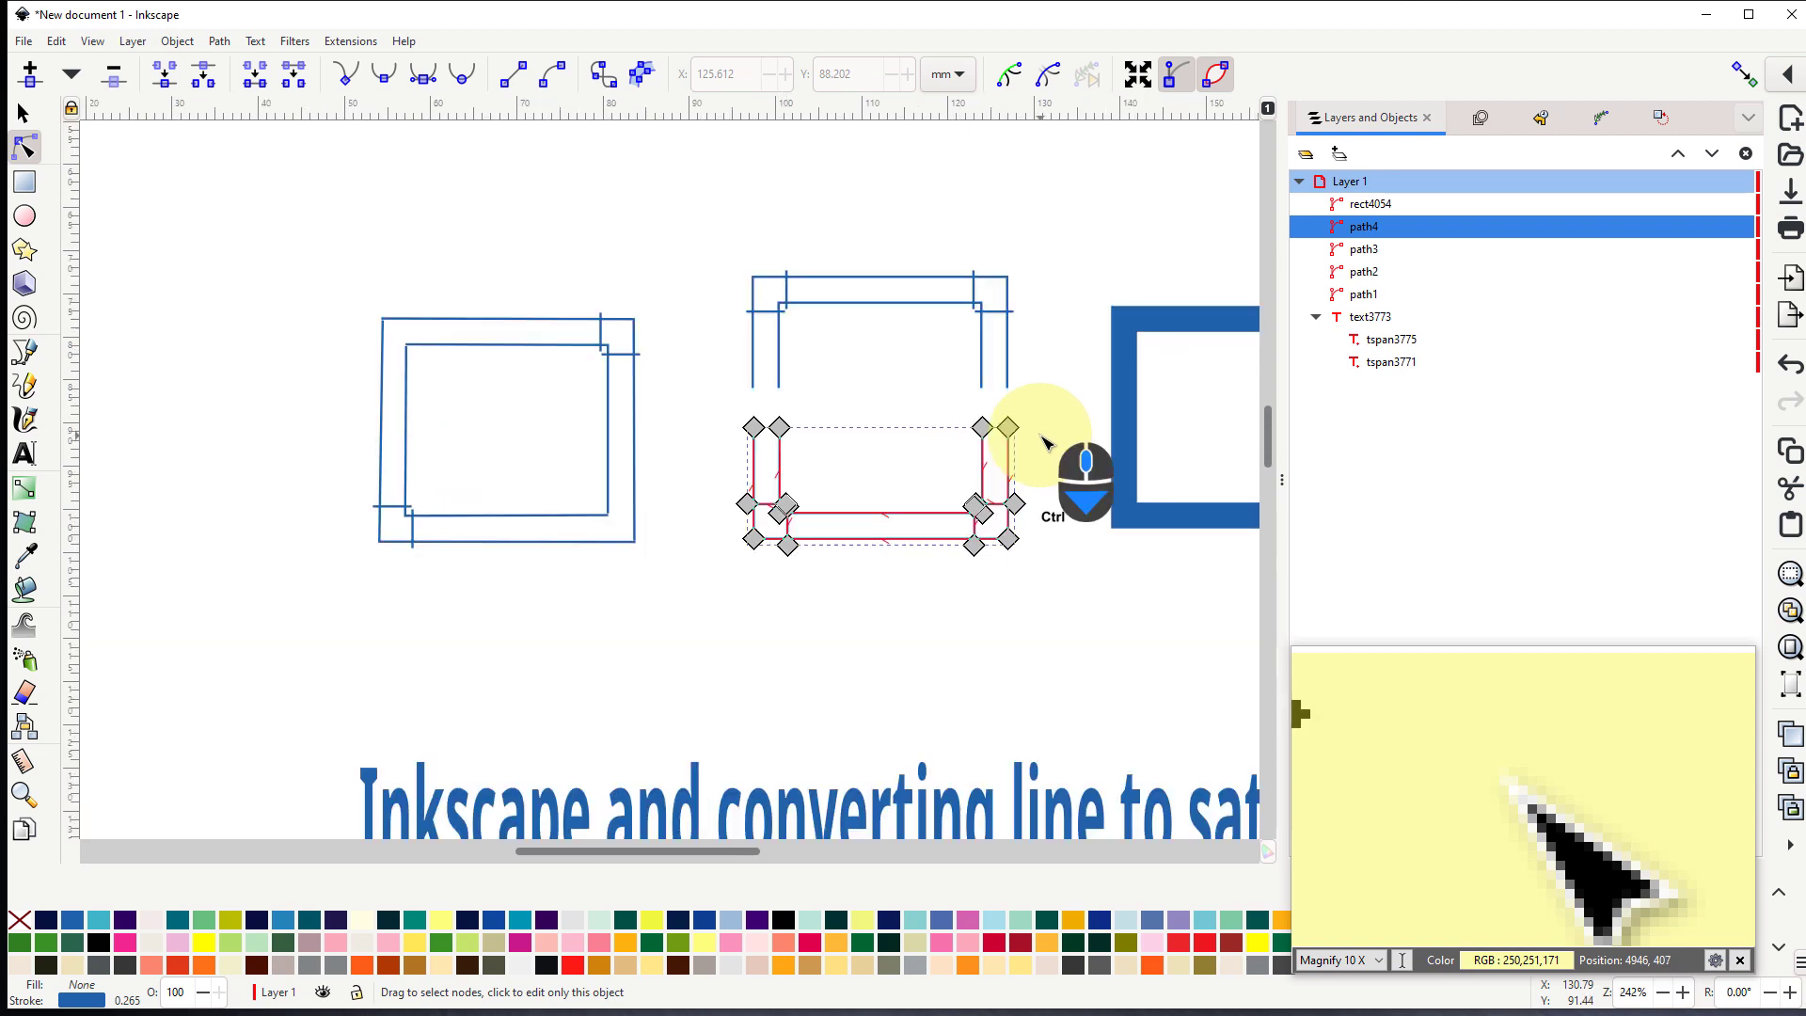
click(920, 281)
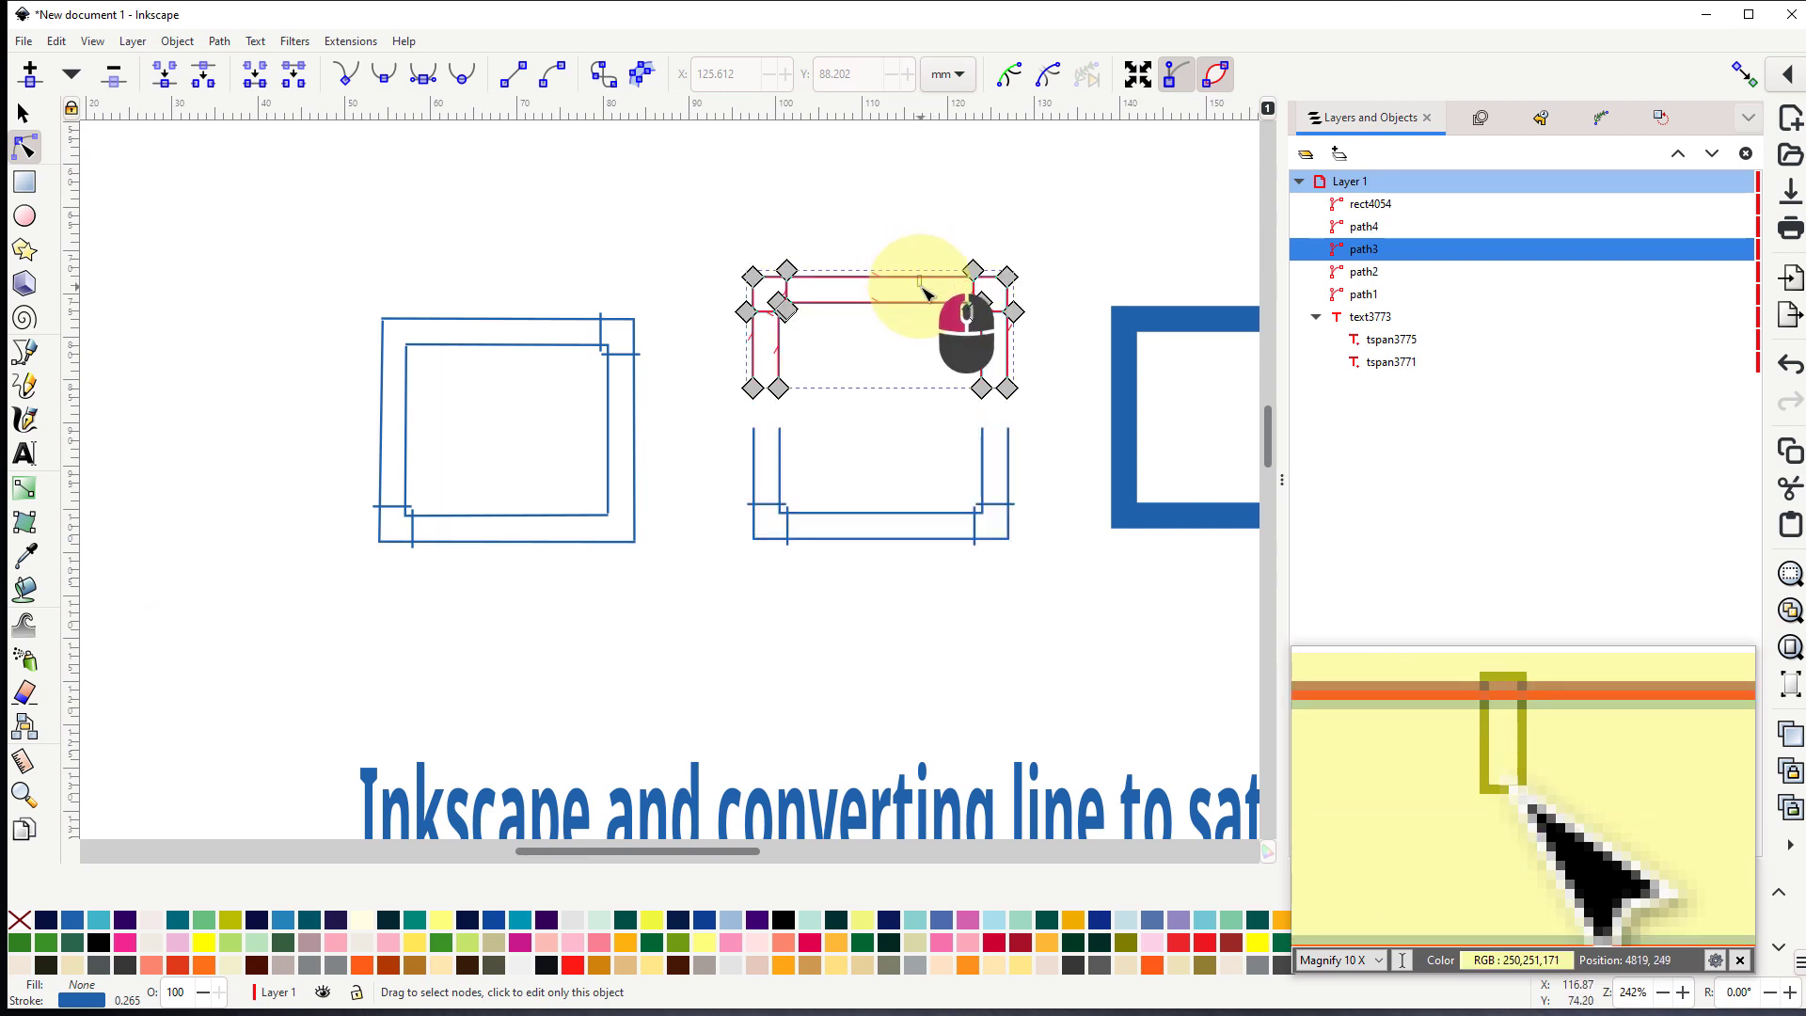
click(31, 119)
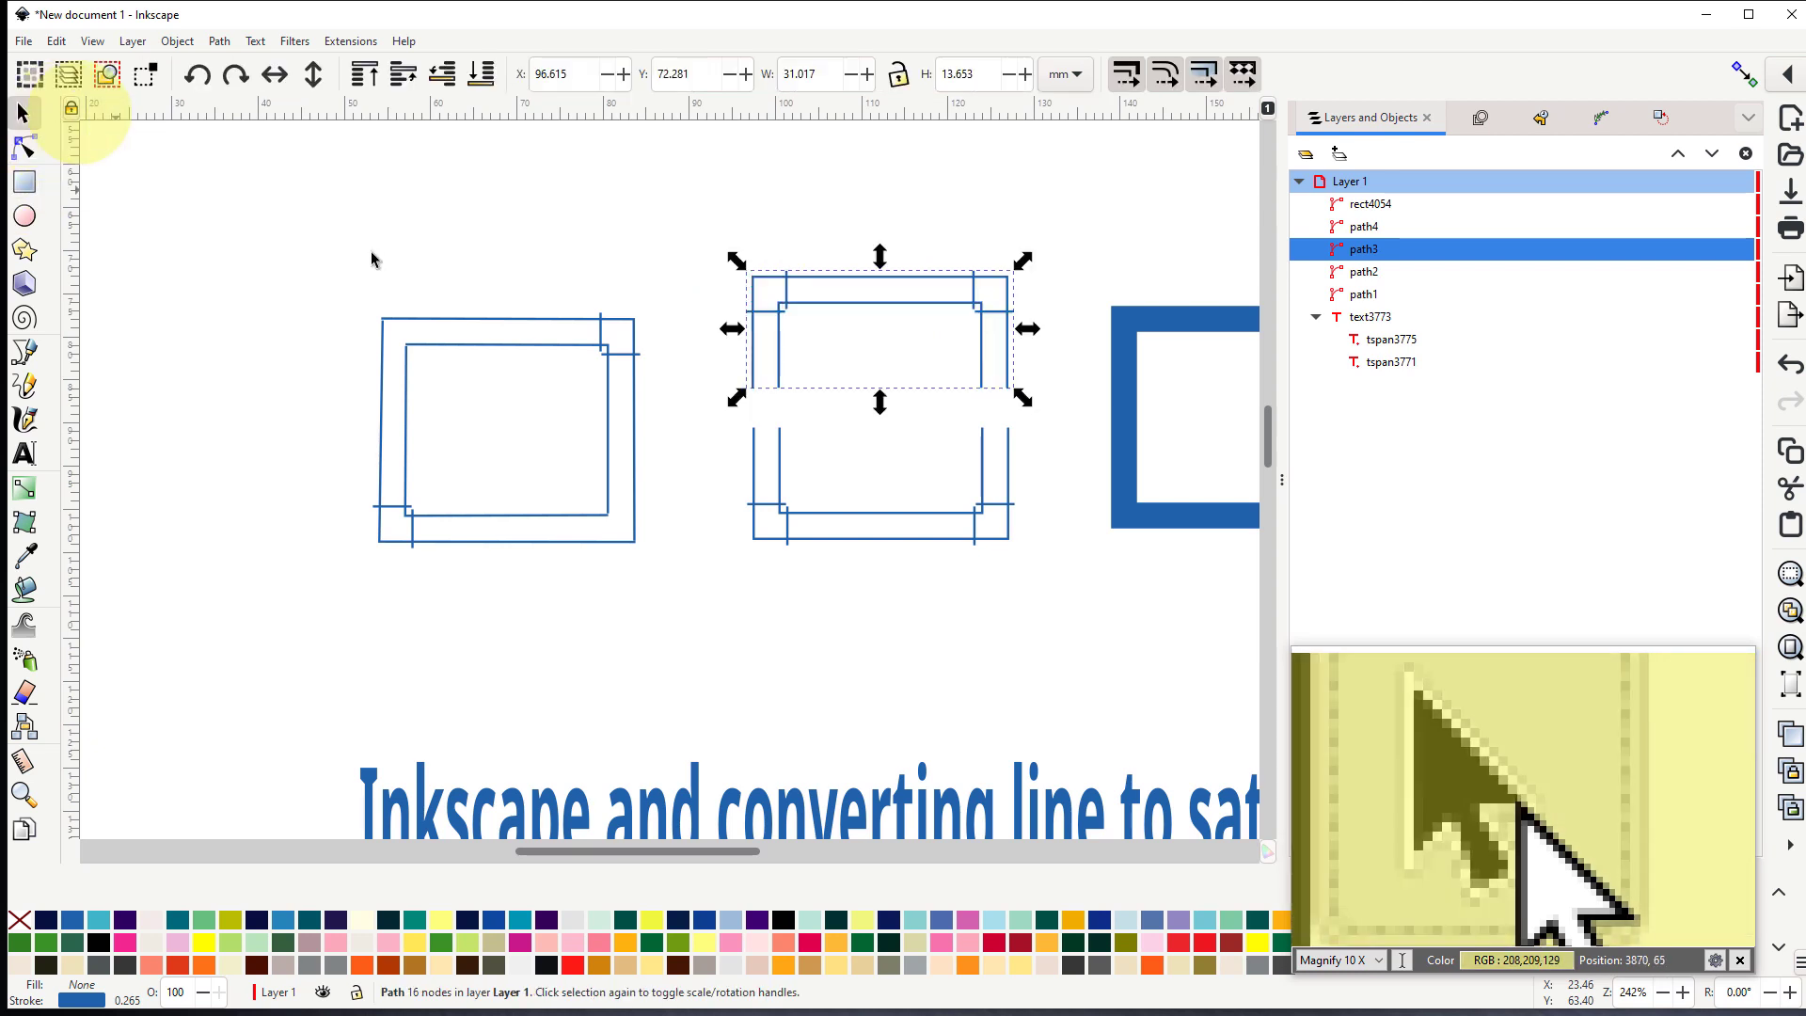
drag(885, 278, 885, 317)
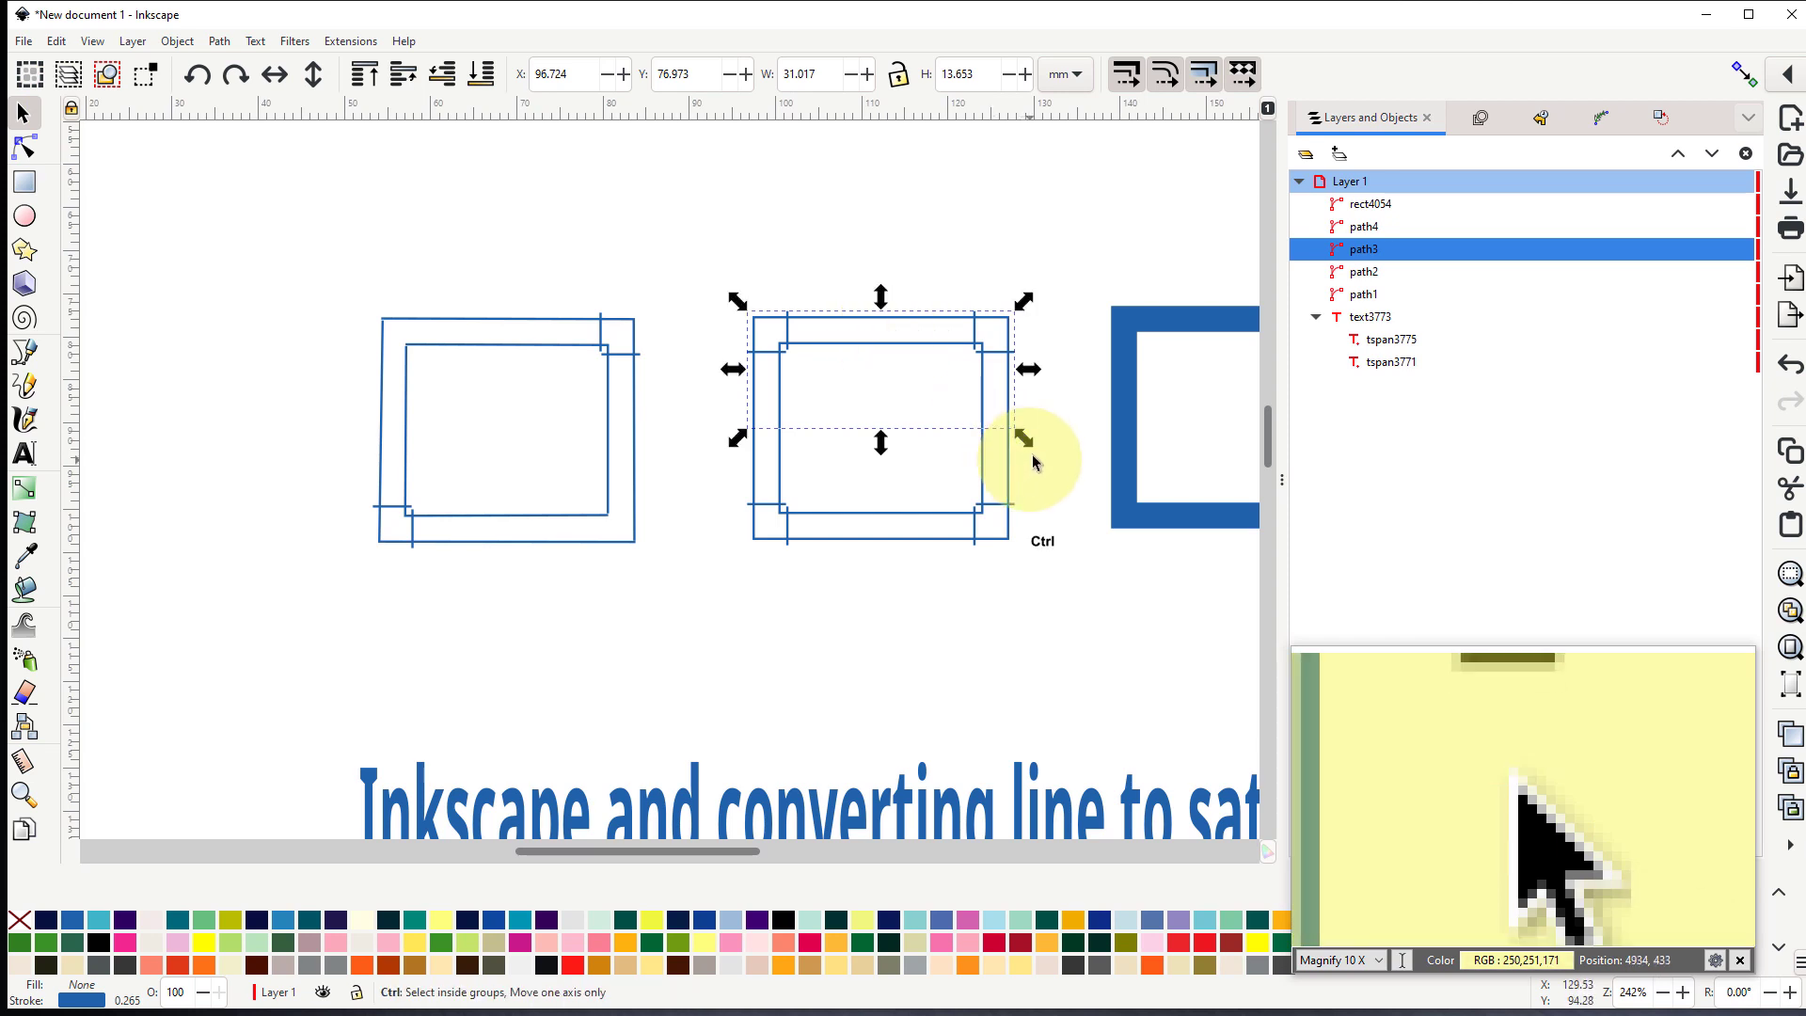
- Join the overlapping end nodes of the upper and lower sections on the middle rectangle's right side, on both the inner and outer rails
ctrl+scroll(1031, 461, up, 5)
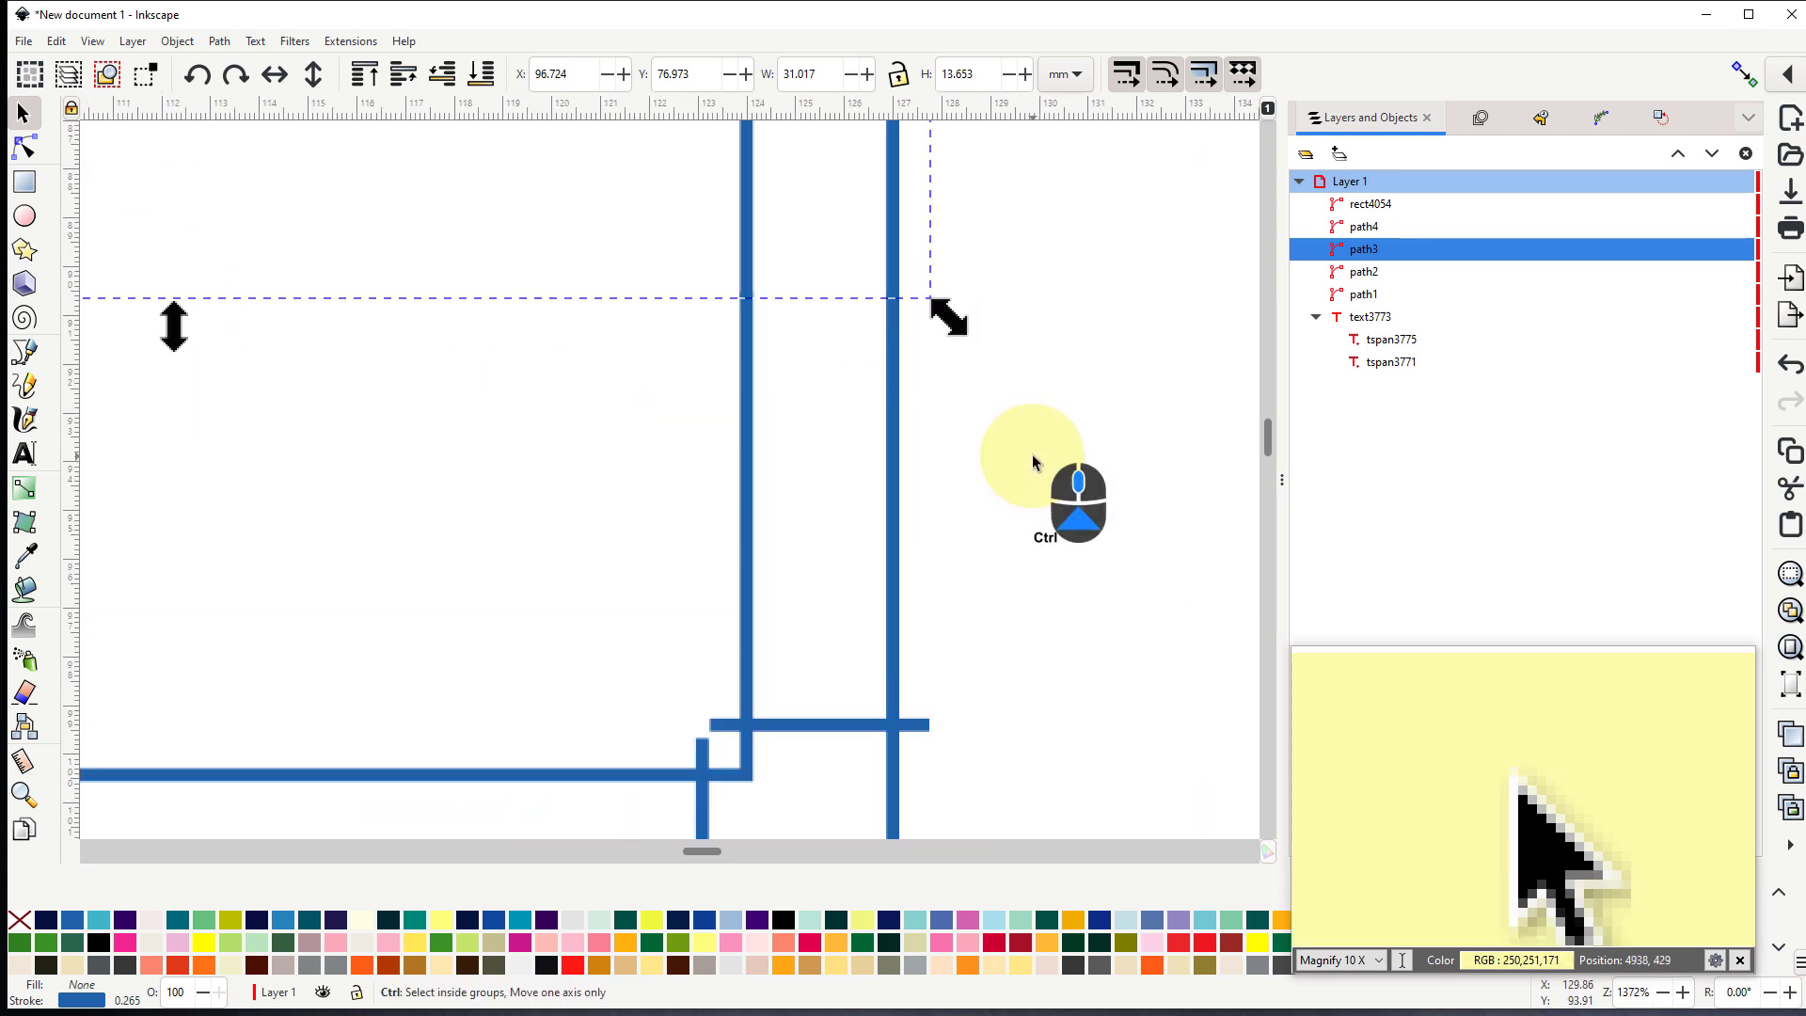
click(25, 148)
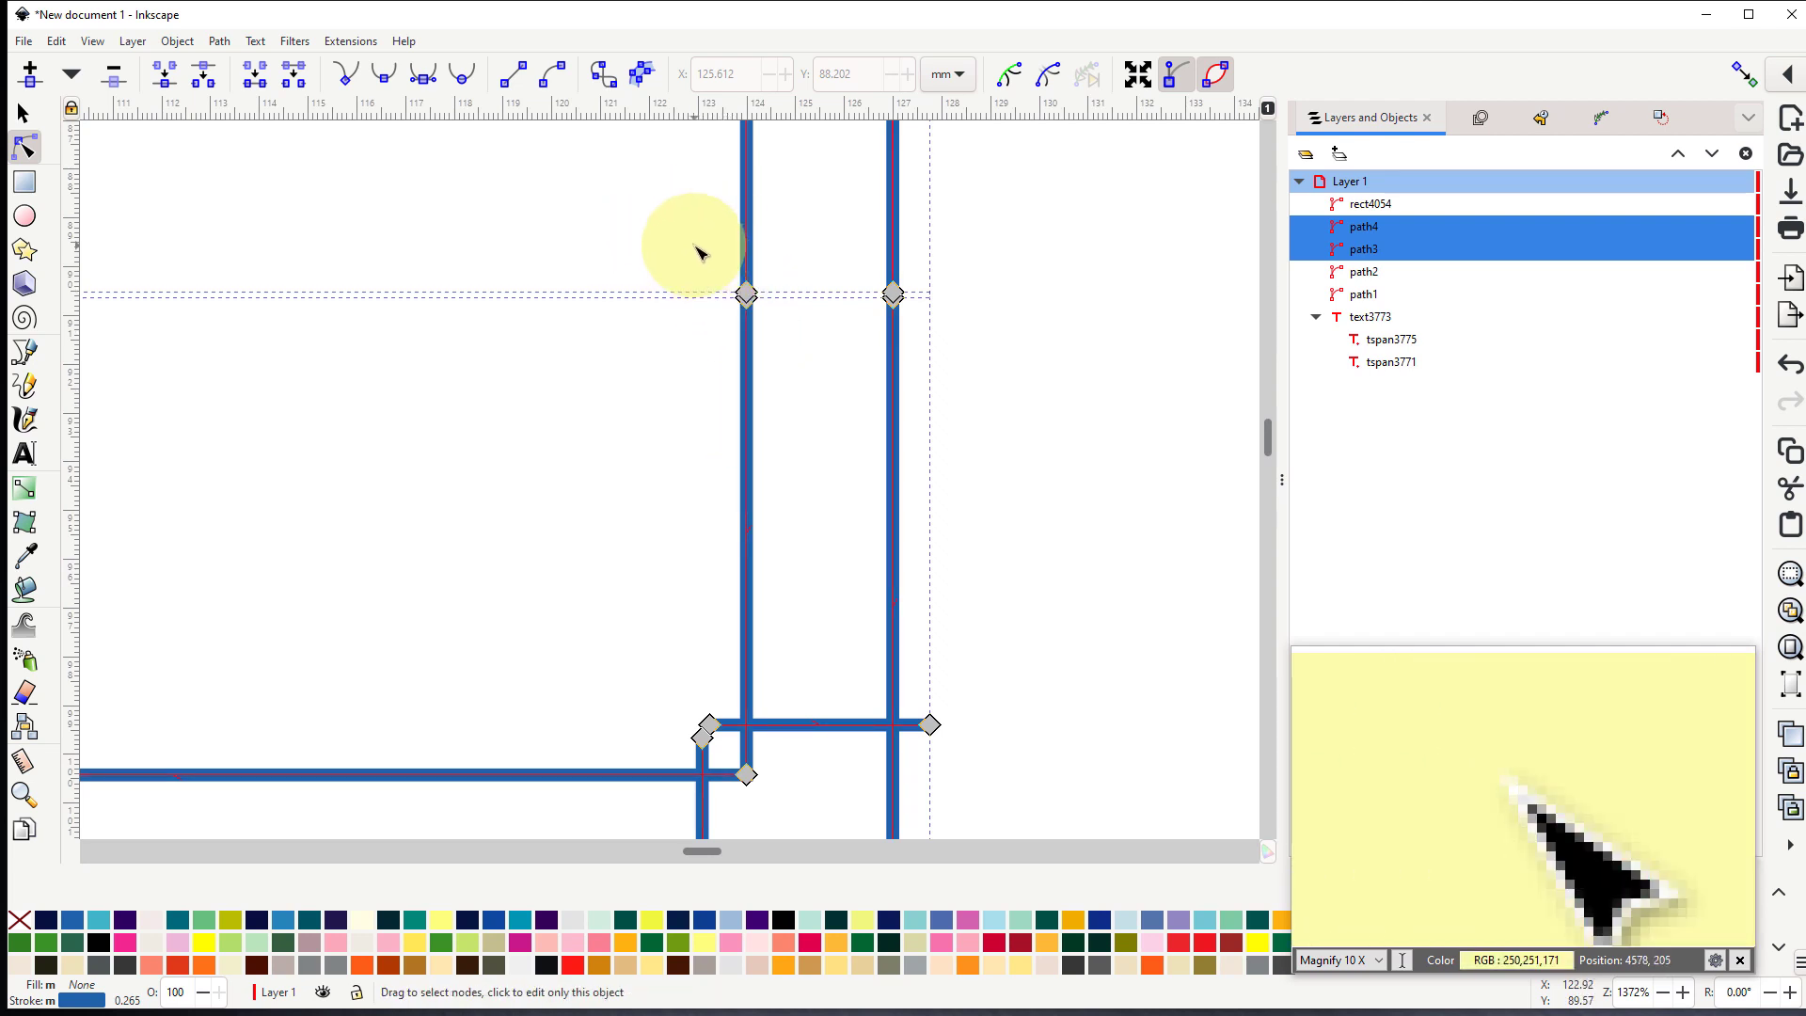
drag(759, 261, 802, 365)
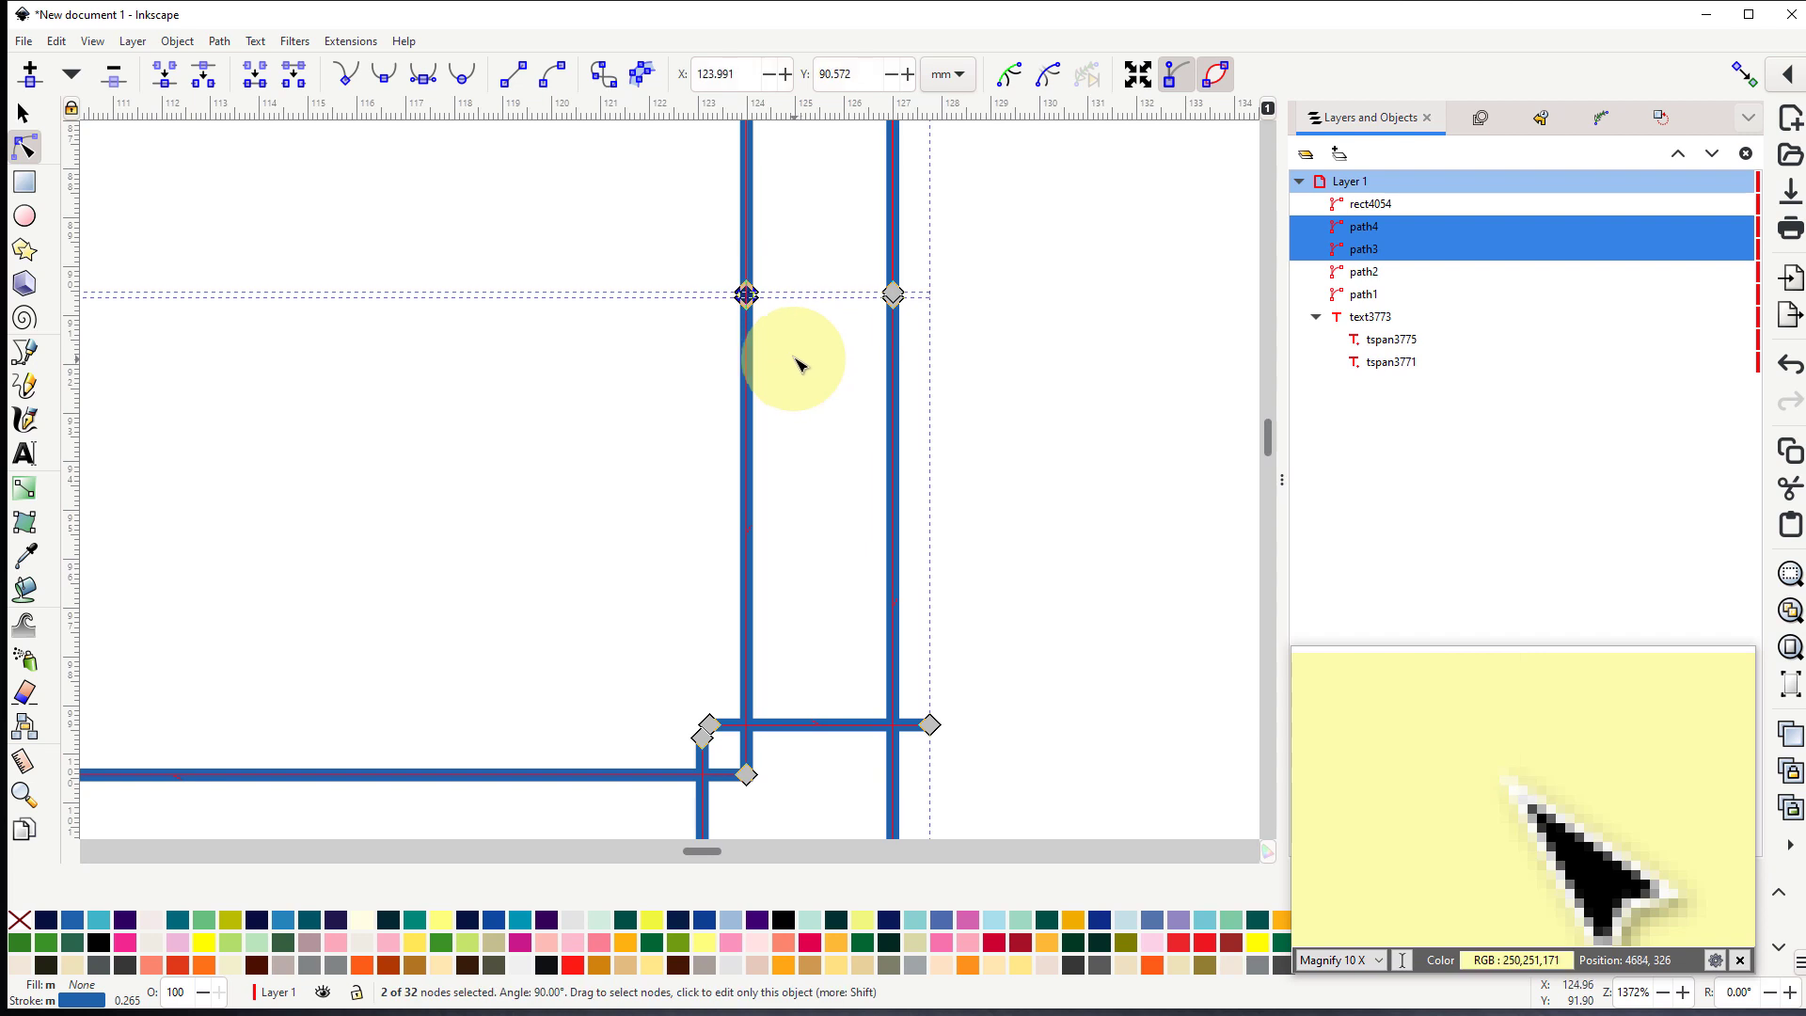
click(168, 76)
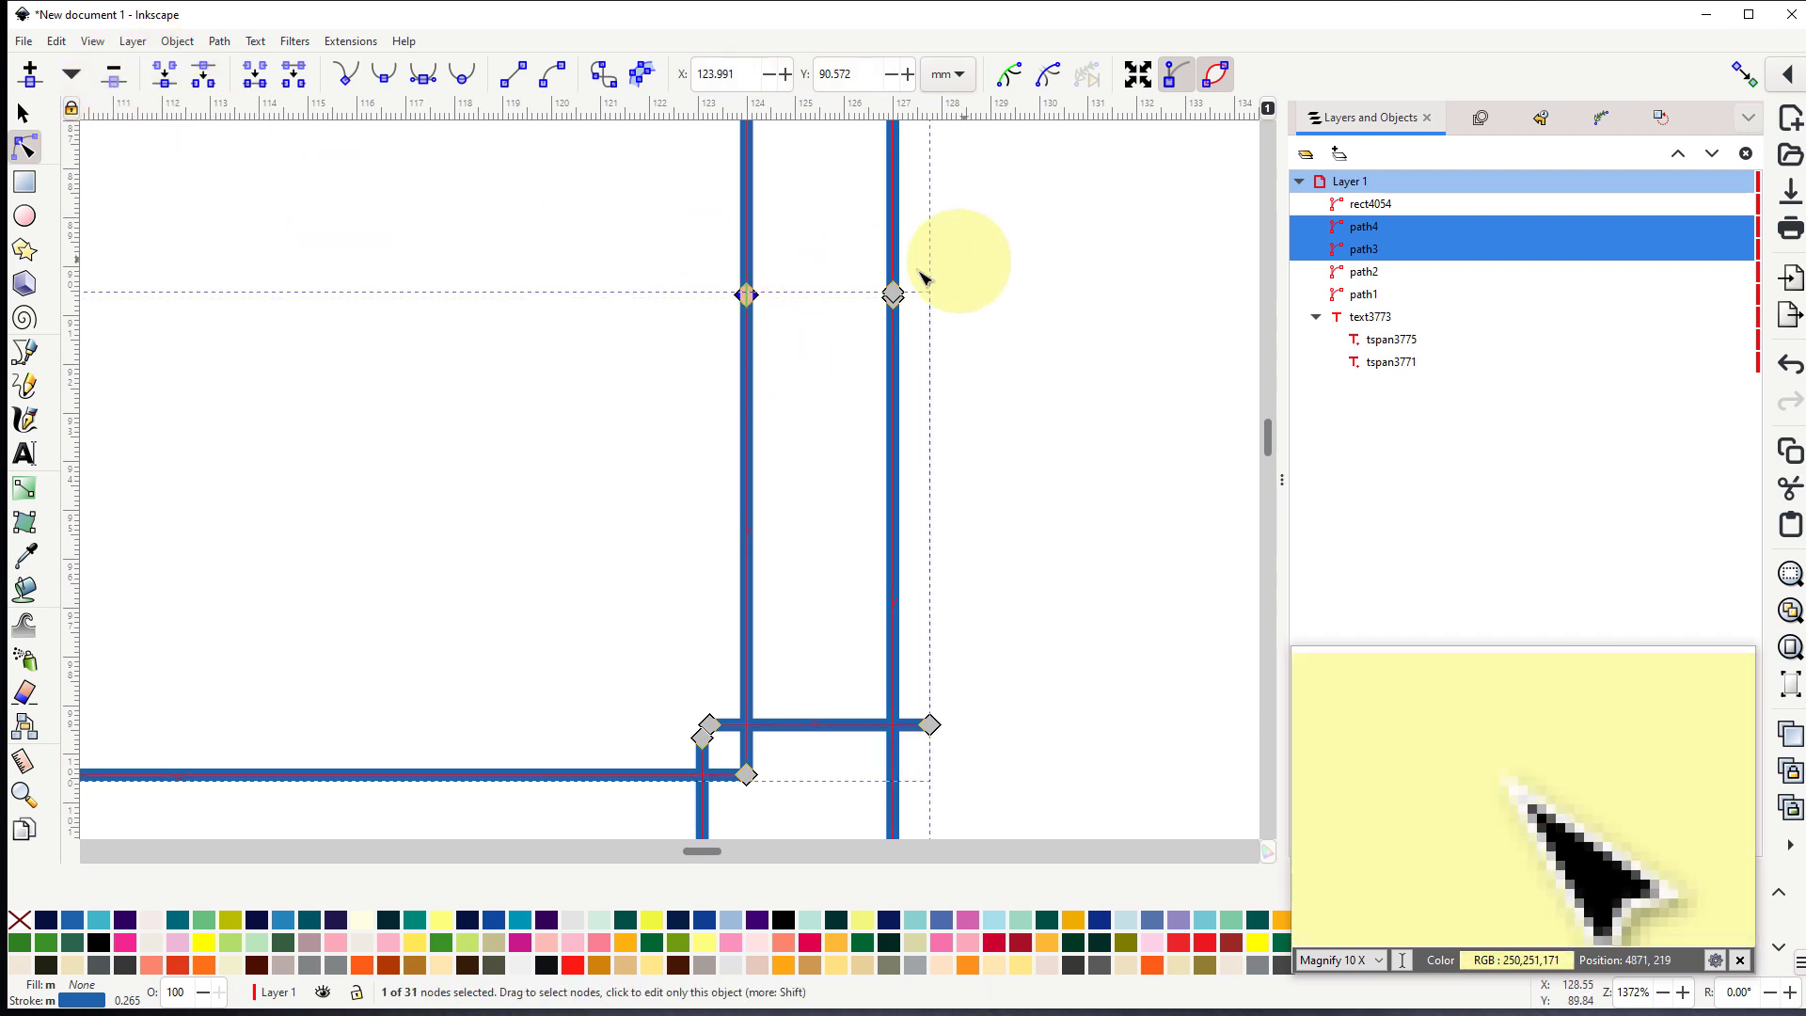
drag(864, 270, 960, 347)
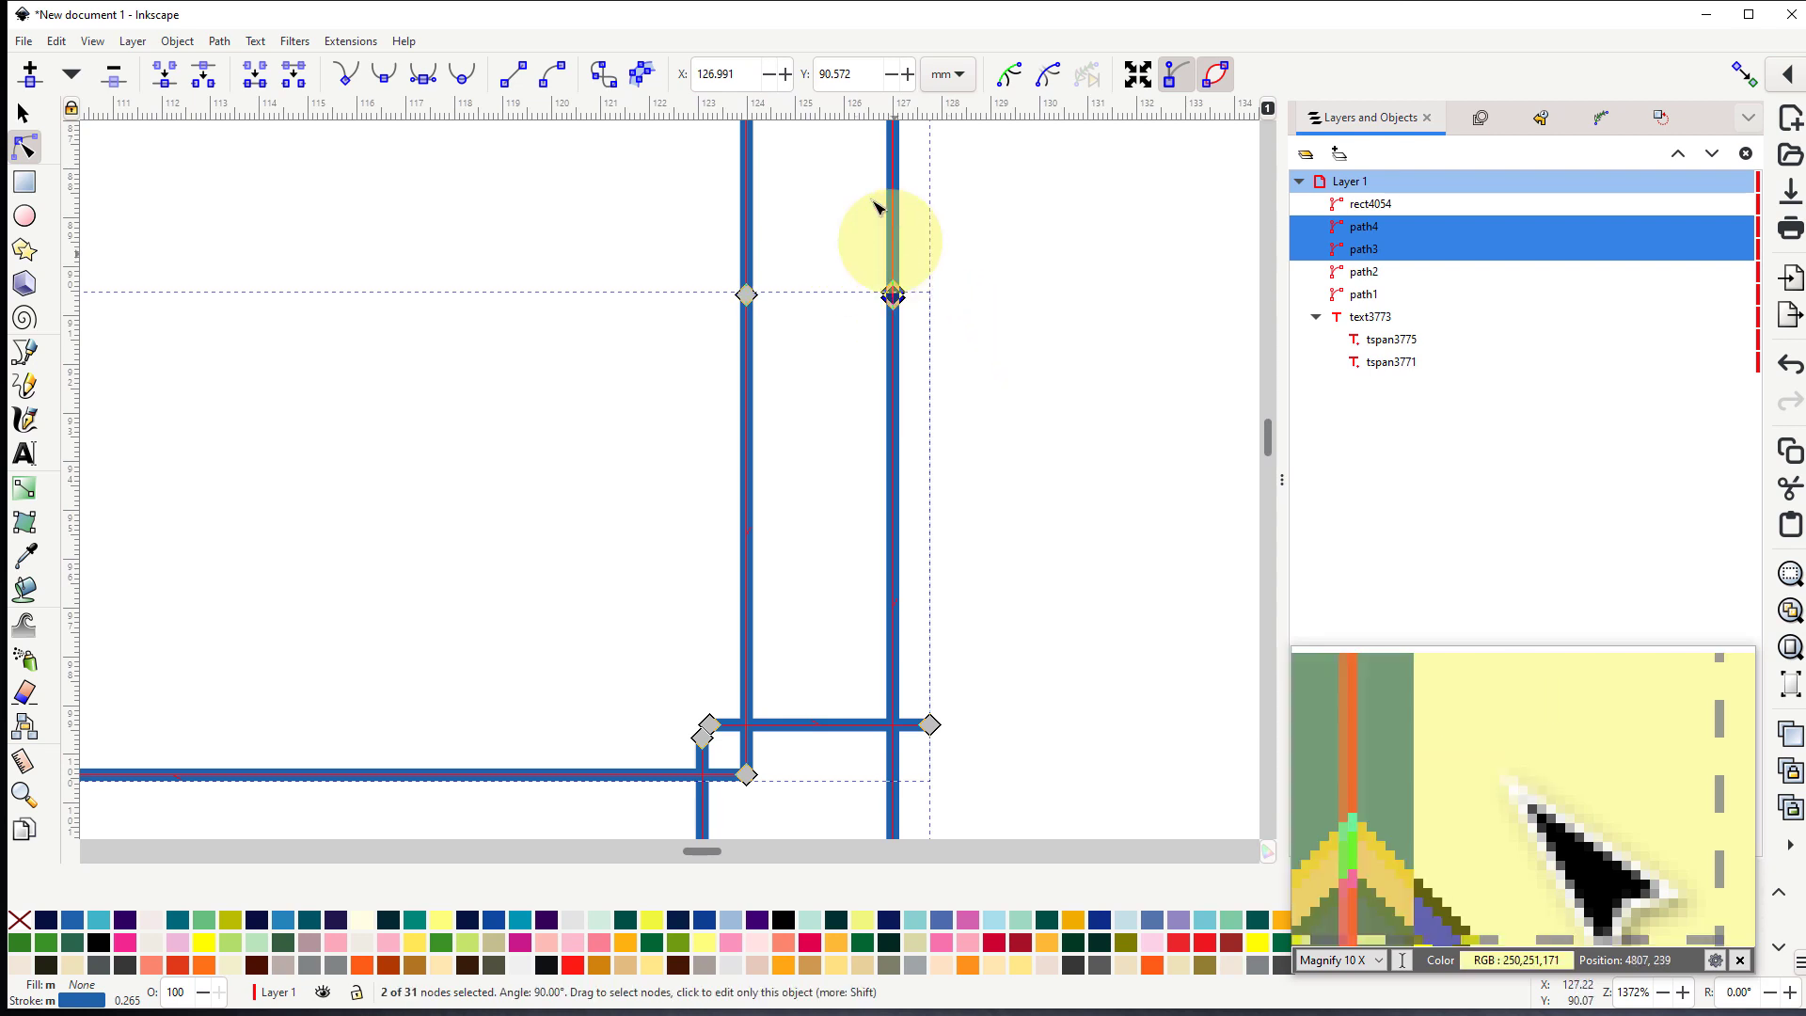
click(164, 82)
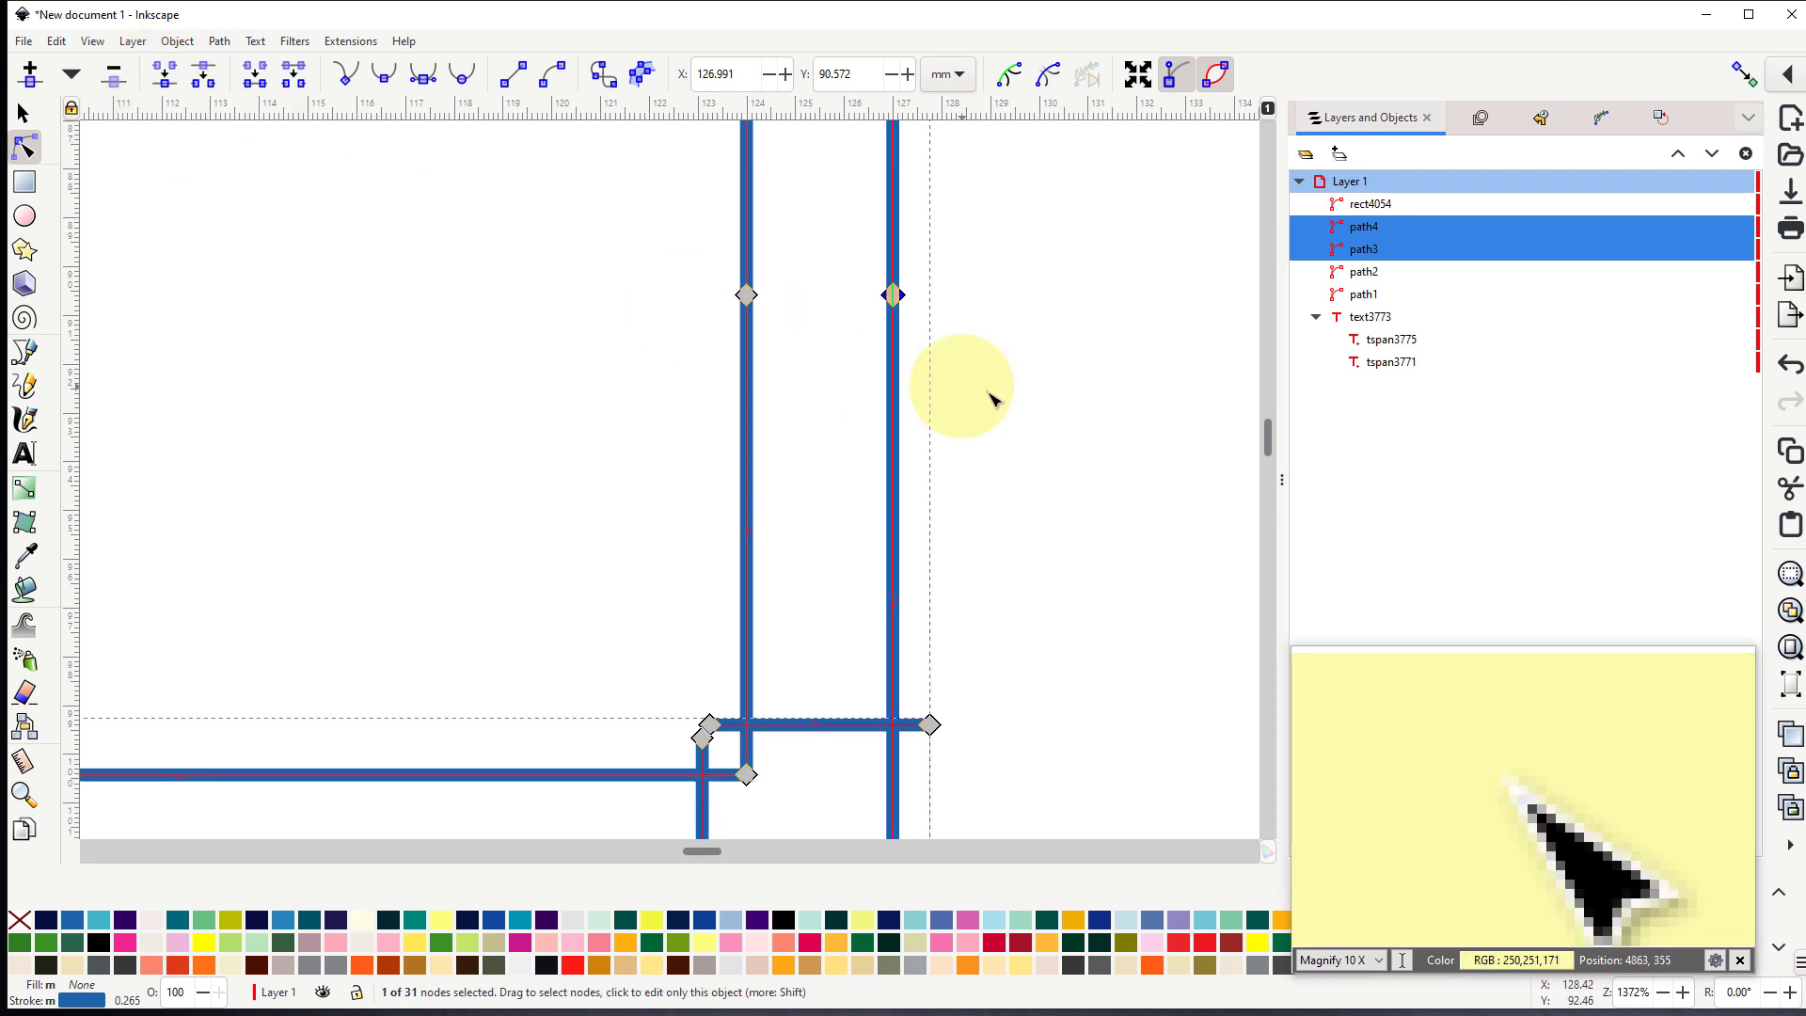
ctrl+scroll(1051, 396, down, 6)
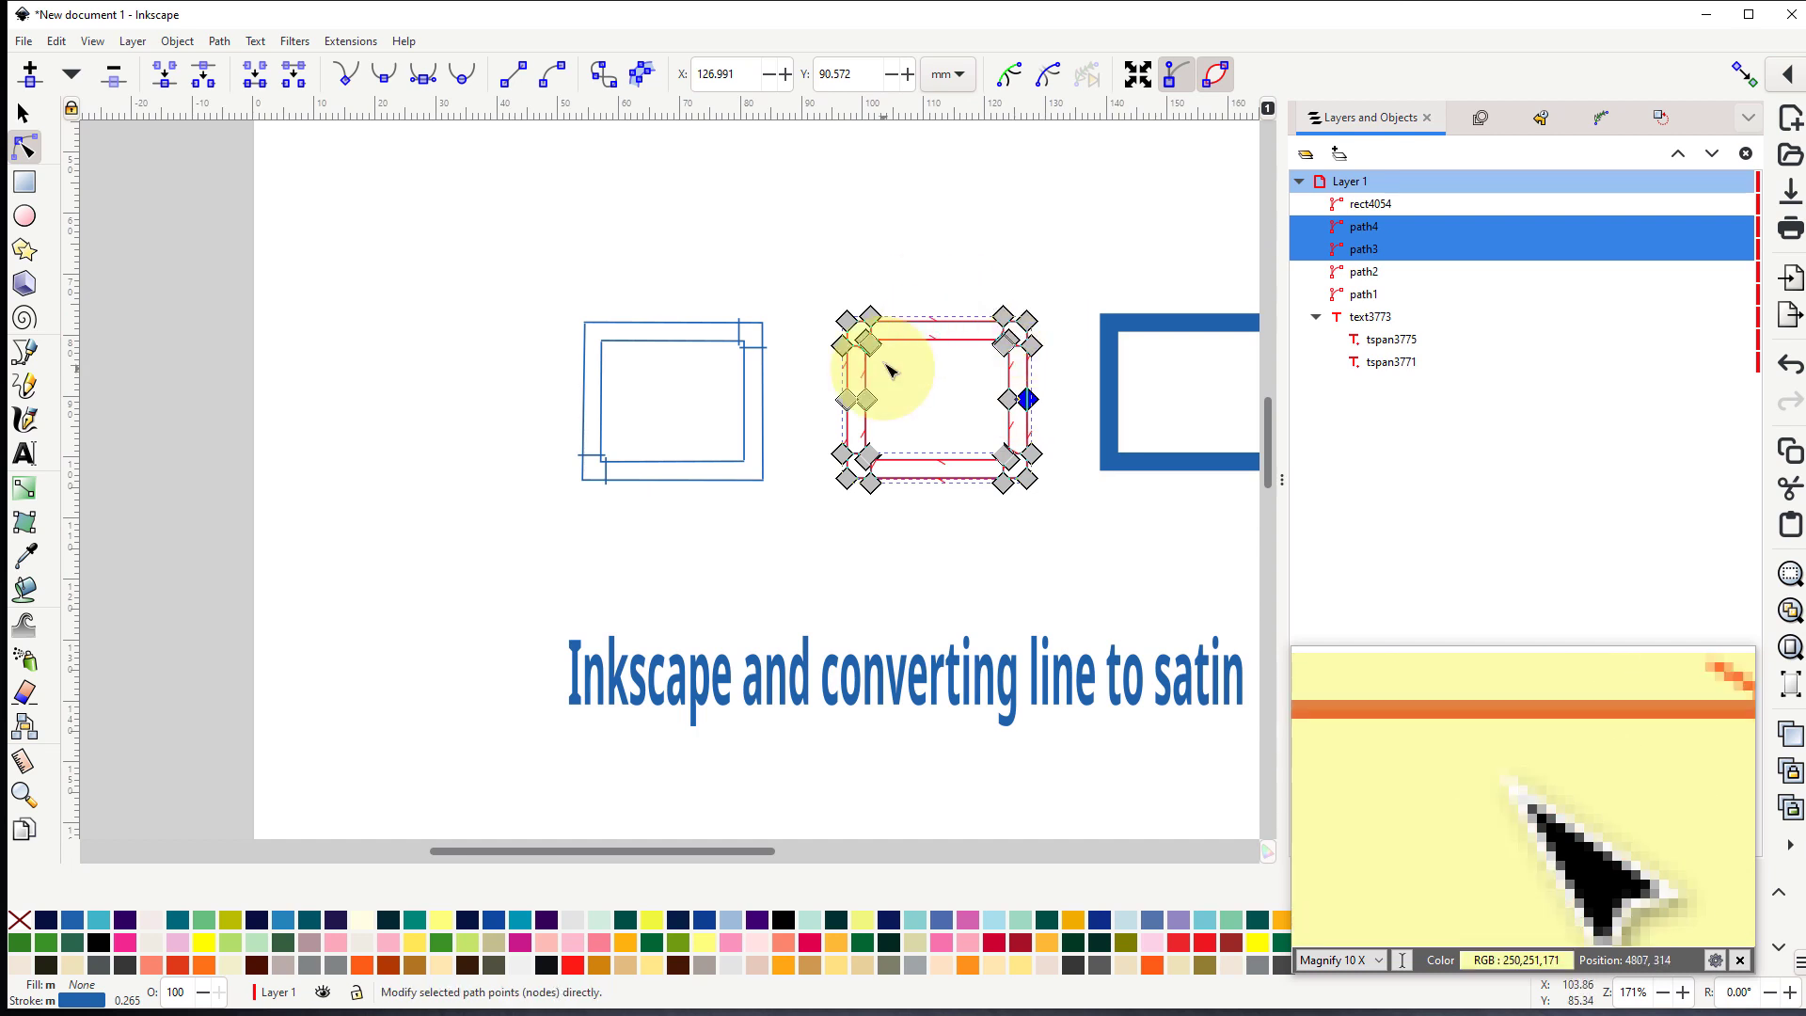
- Preview the satin stitches of the middle rectangle's two selected sections in Ink/Stitch Params, and close it without applying changes
drag(1020, 531, 611, 491)
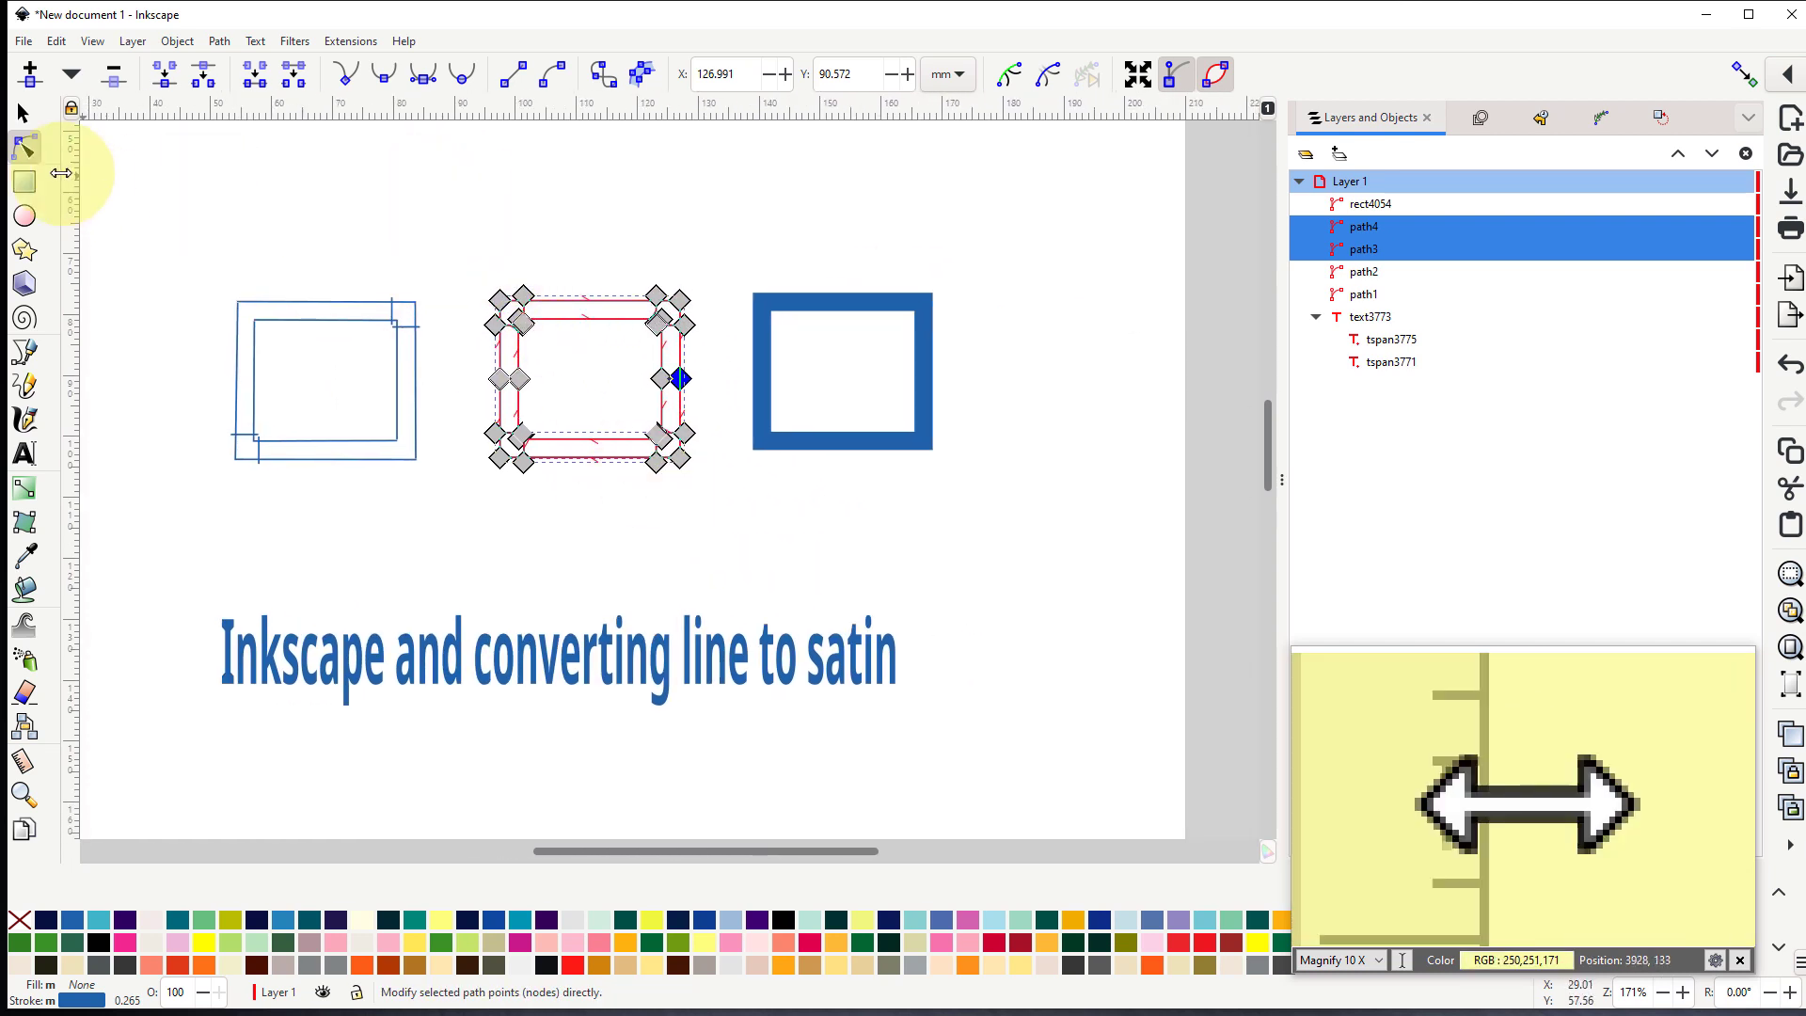
click(23, 115)
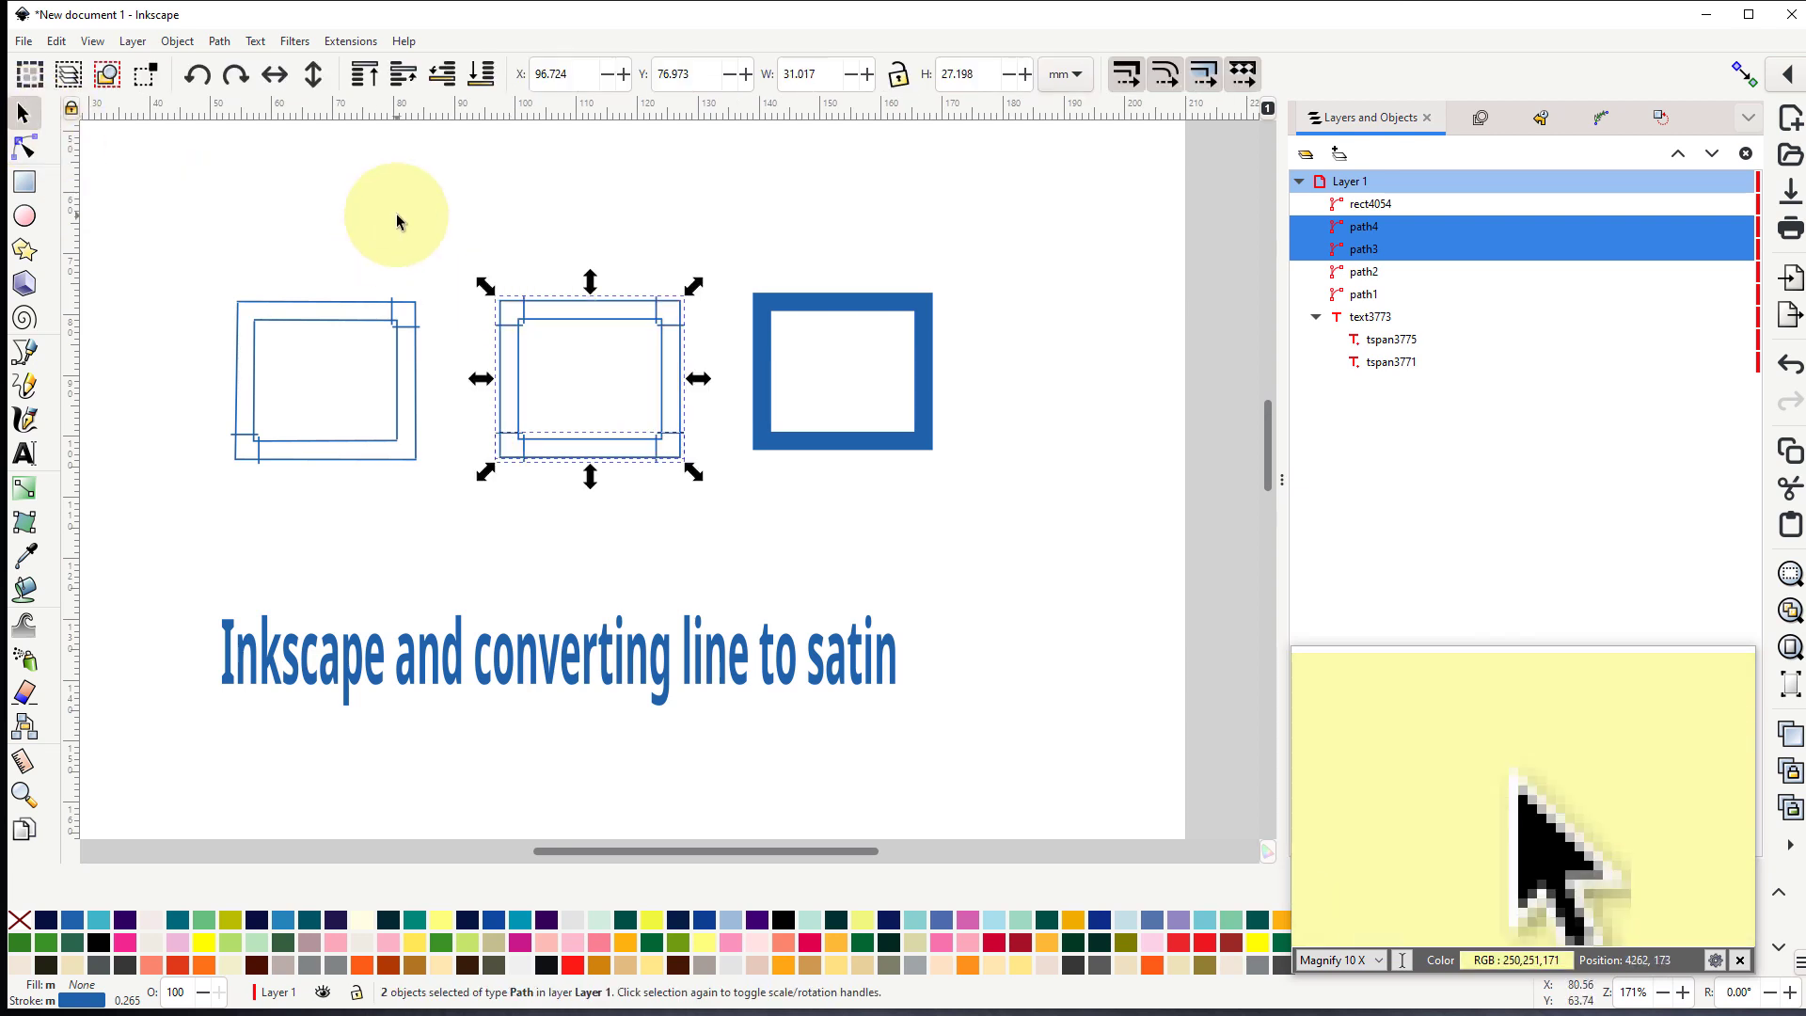
drag(397, 216, 725, 424)
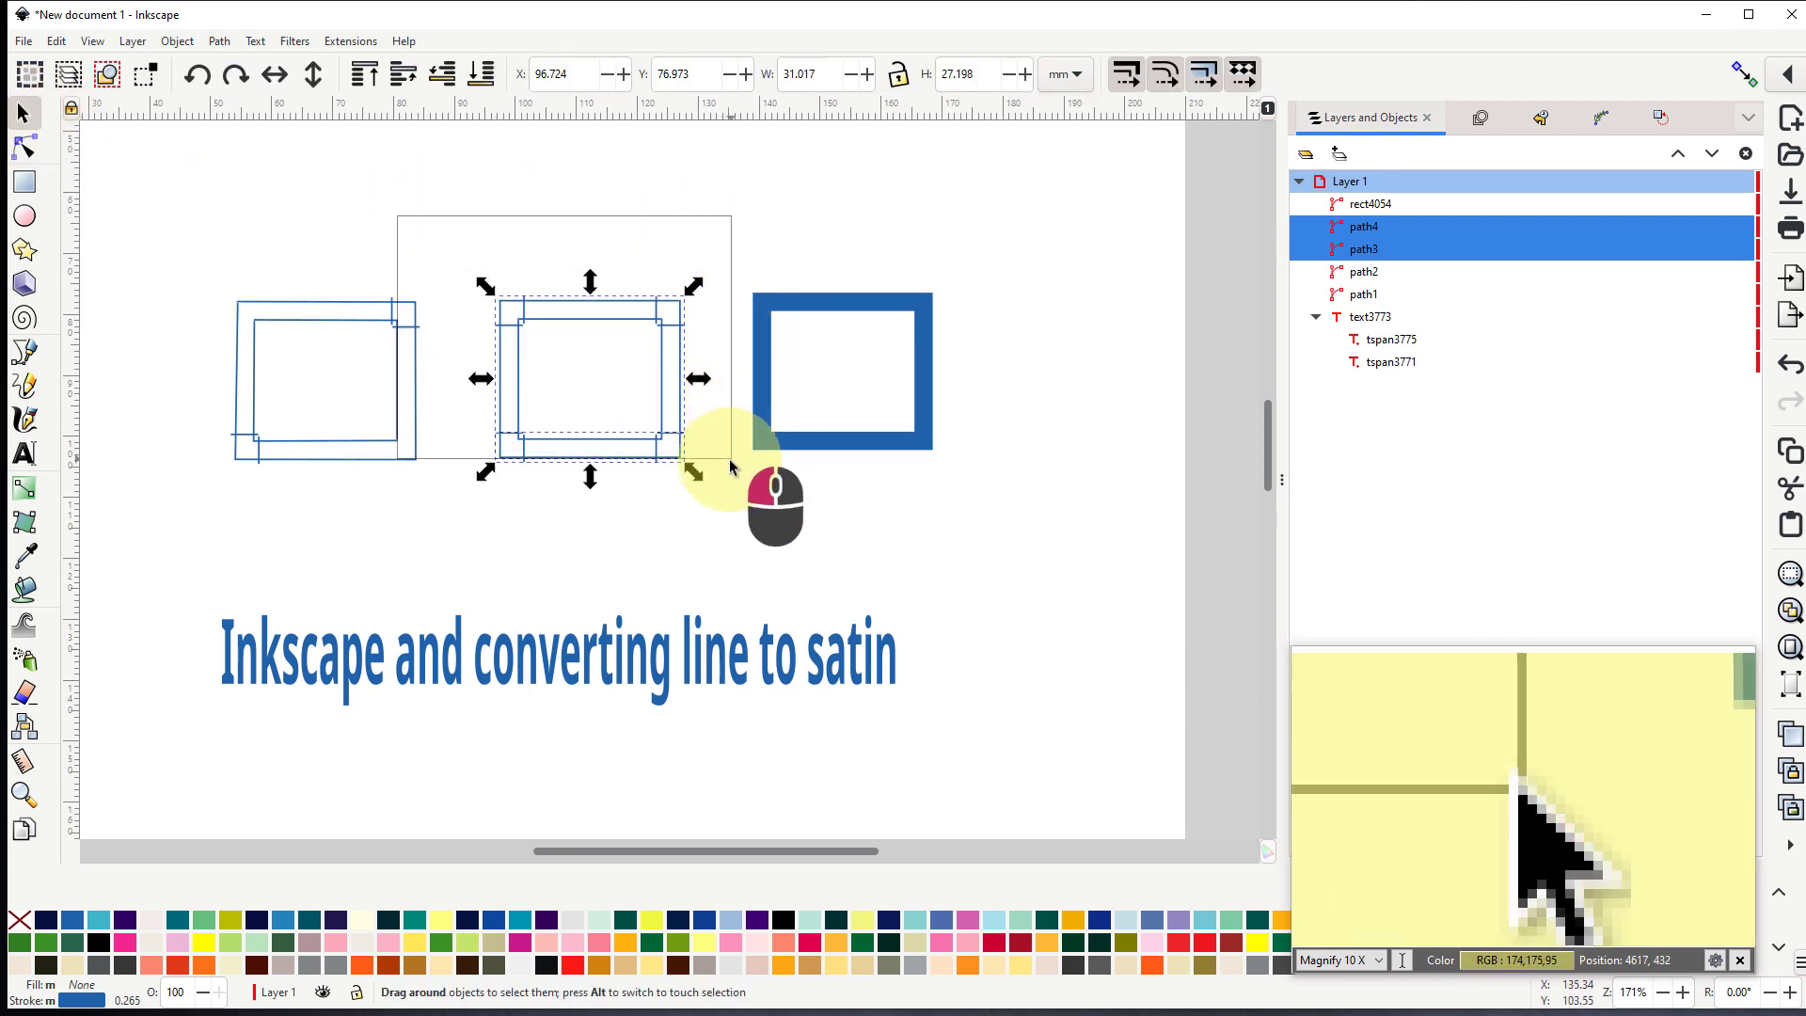
drag(731, 511, 732, 512)
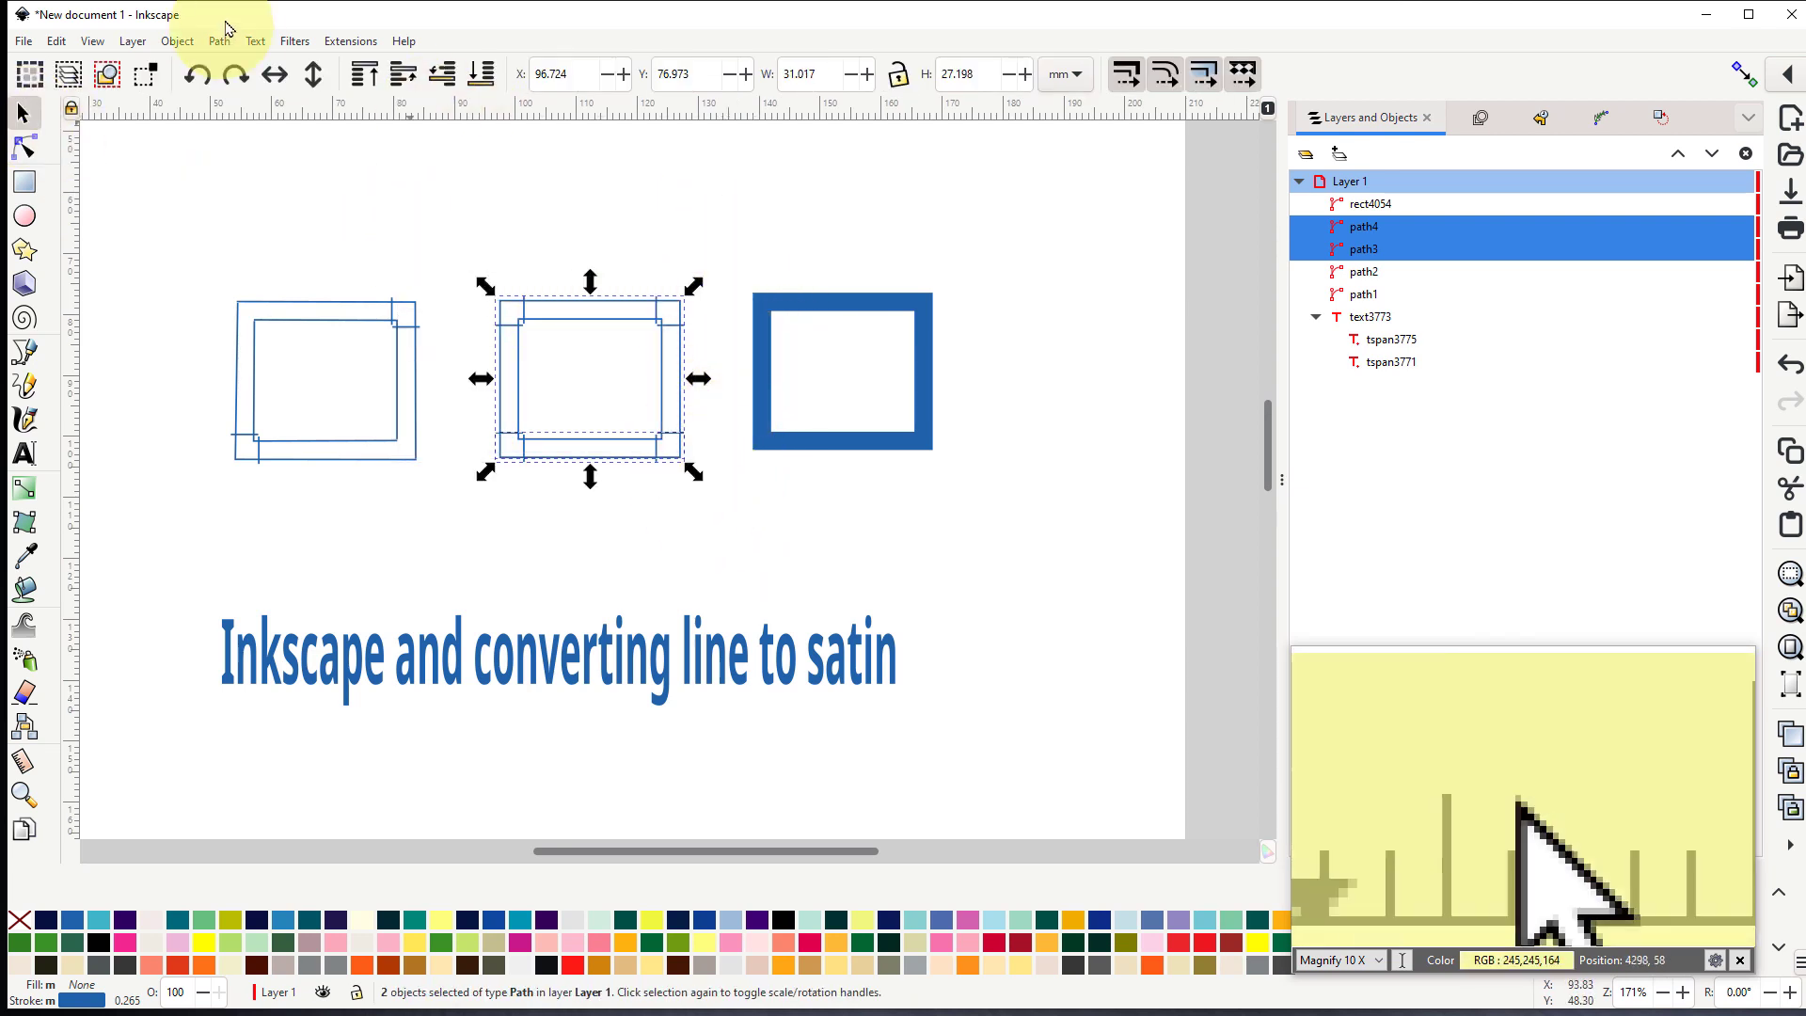
click(342, 42)
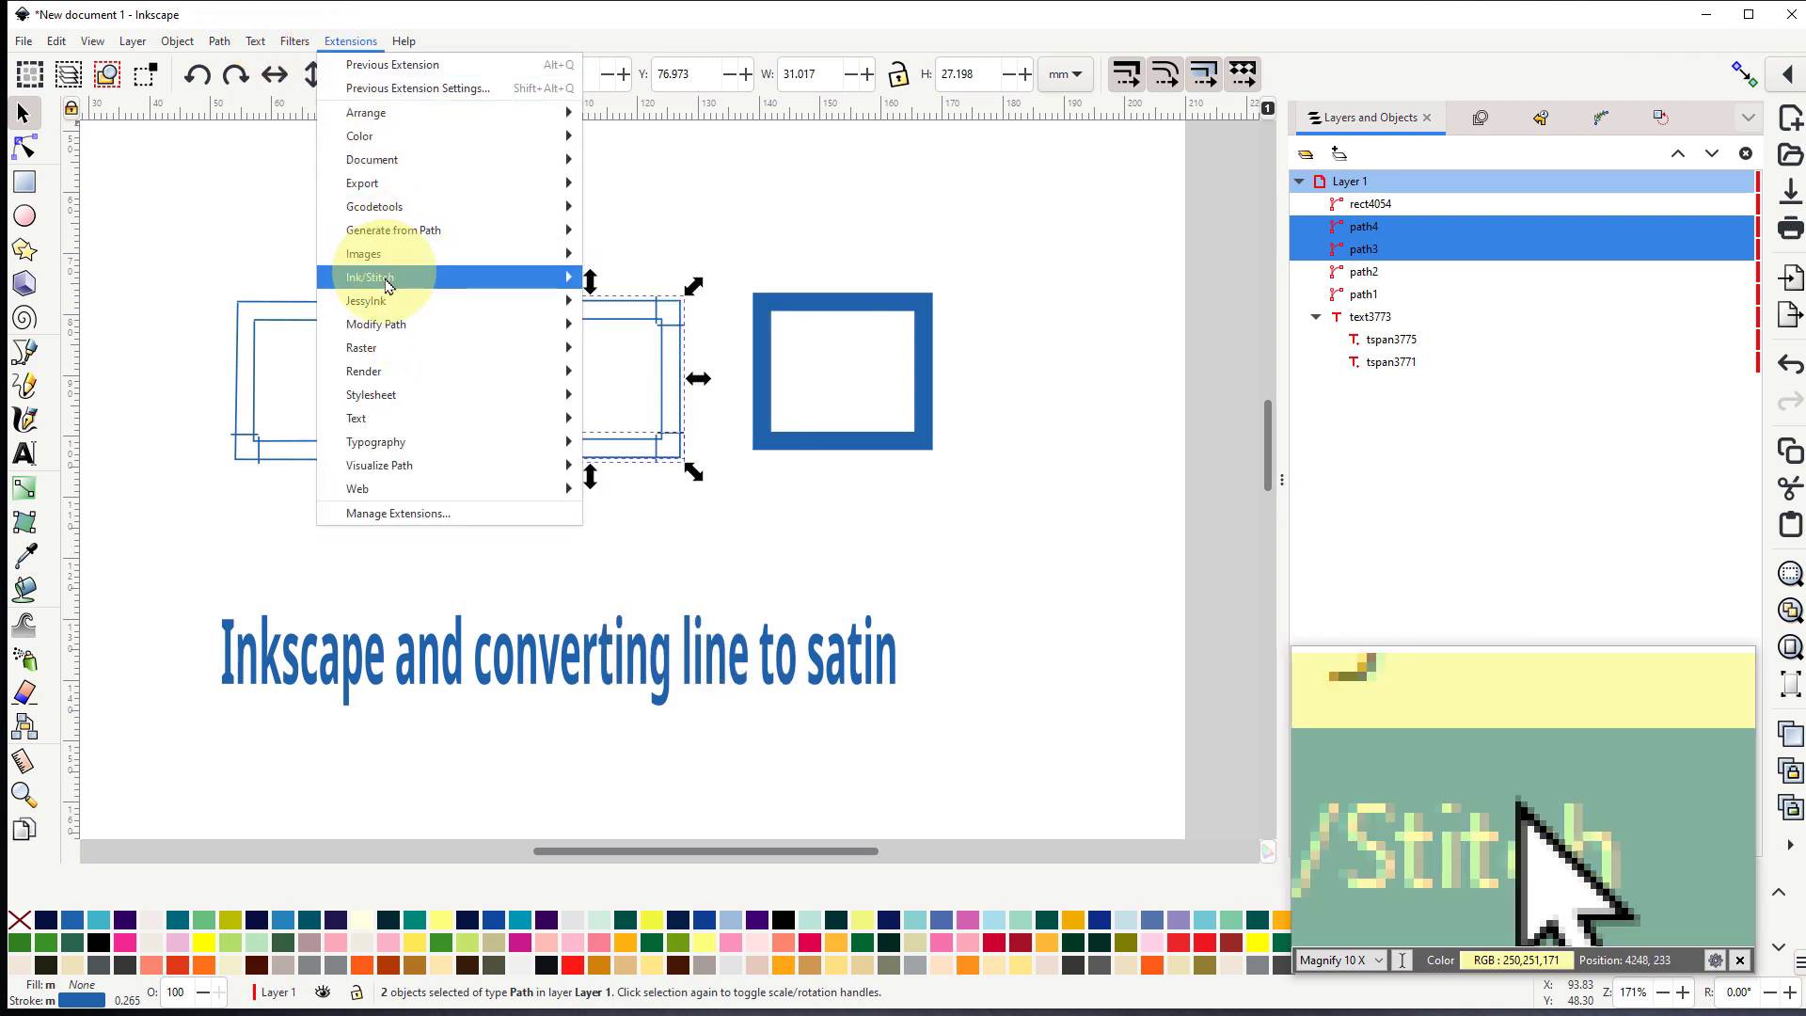
mouse_move(392, 282)
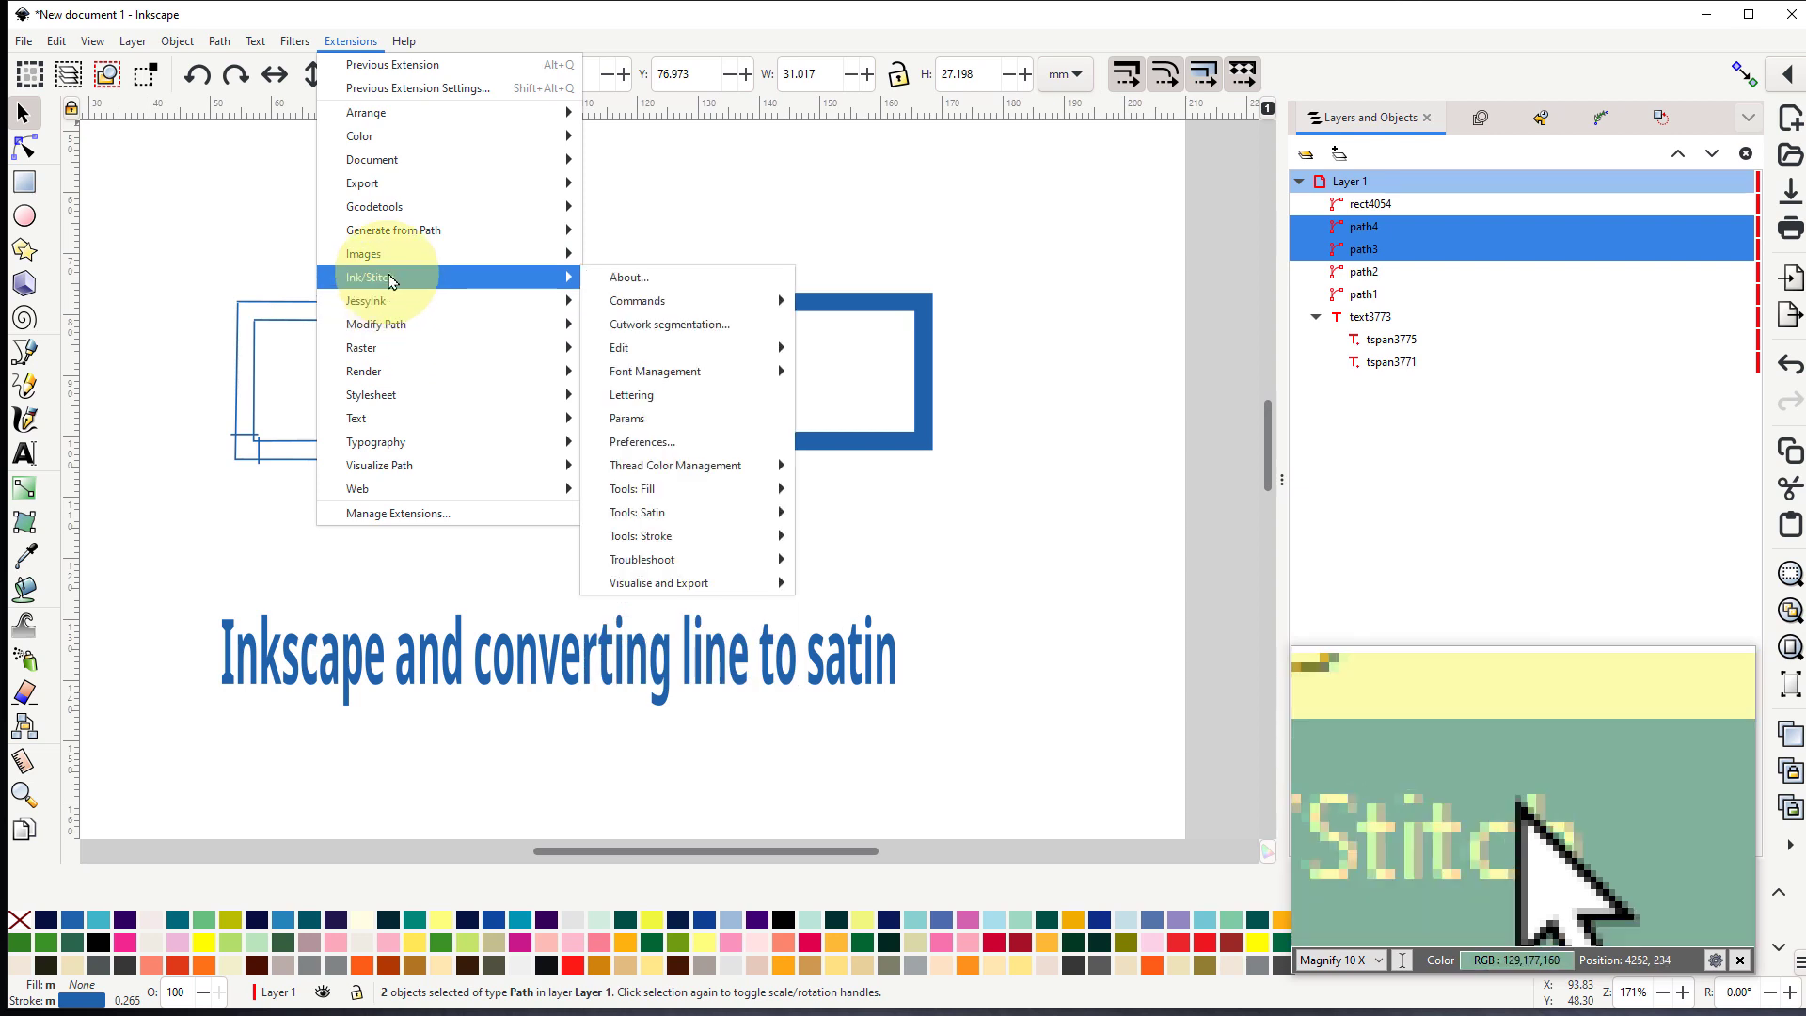
click(646, 412)
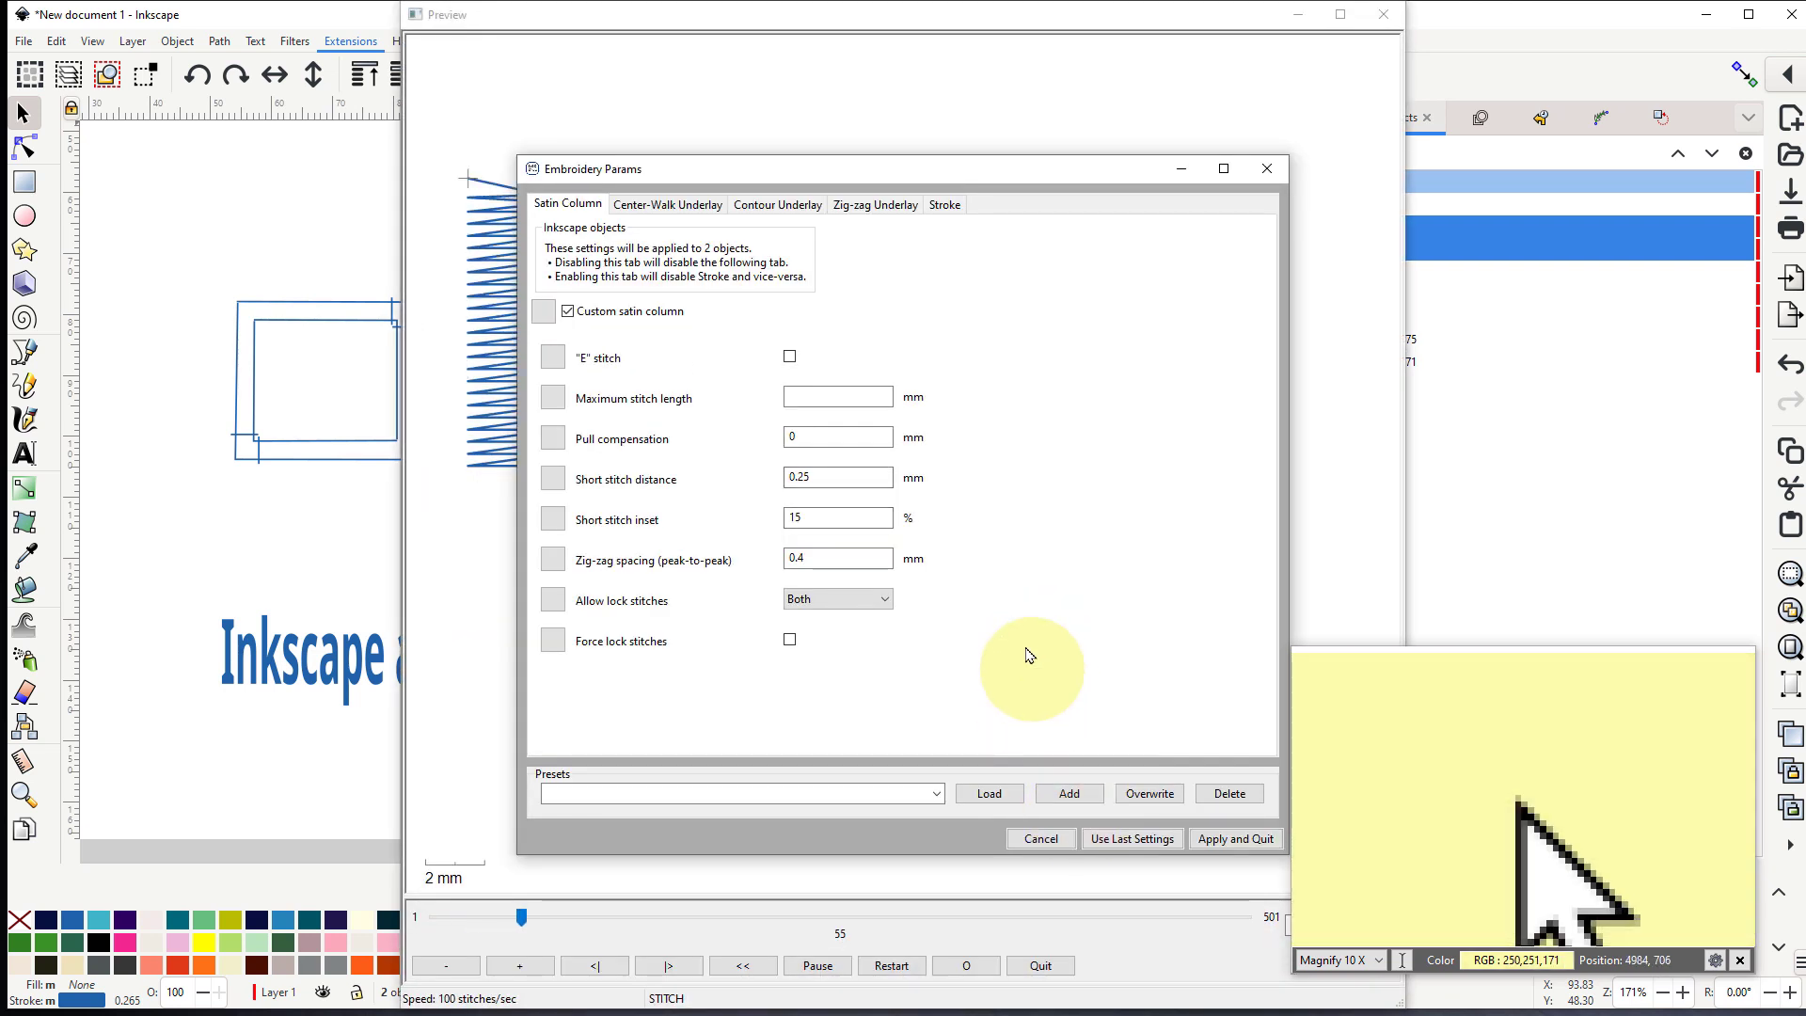
drag(947, 171, 0, 215)
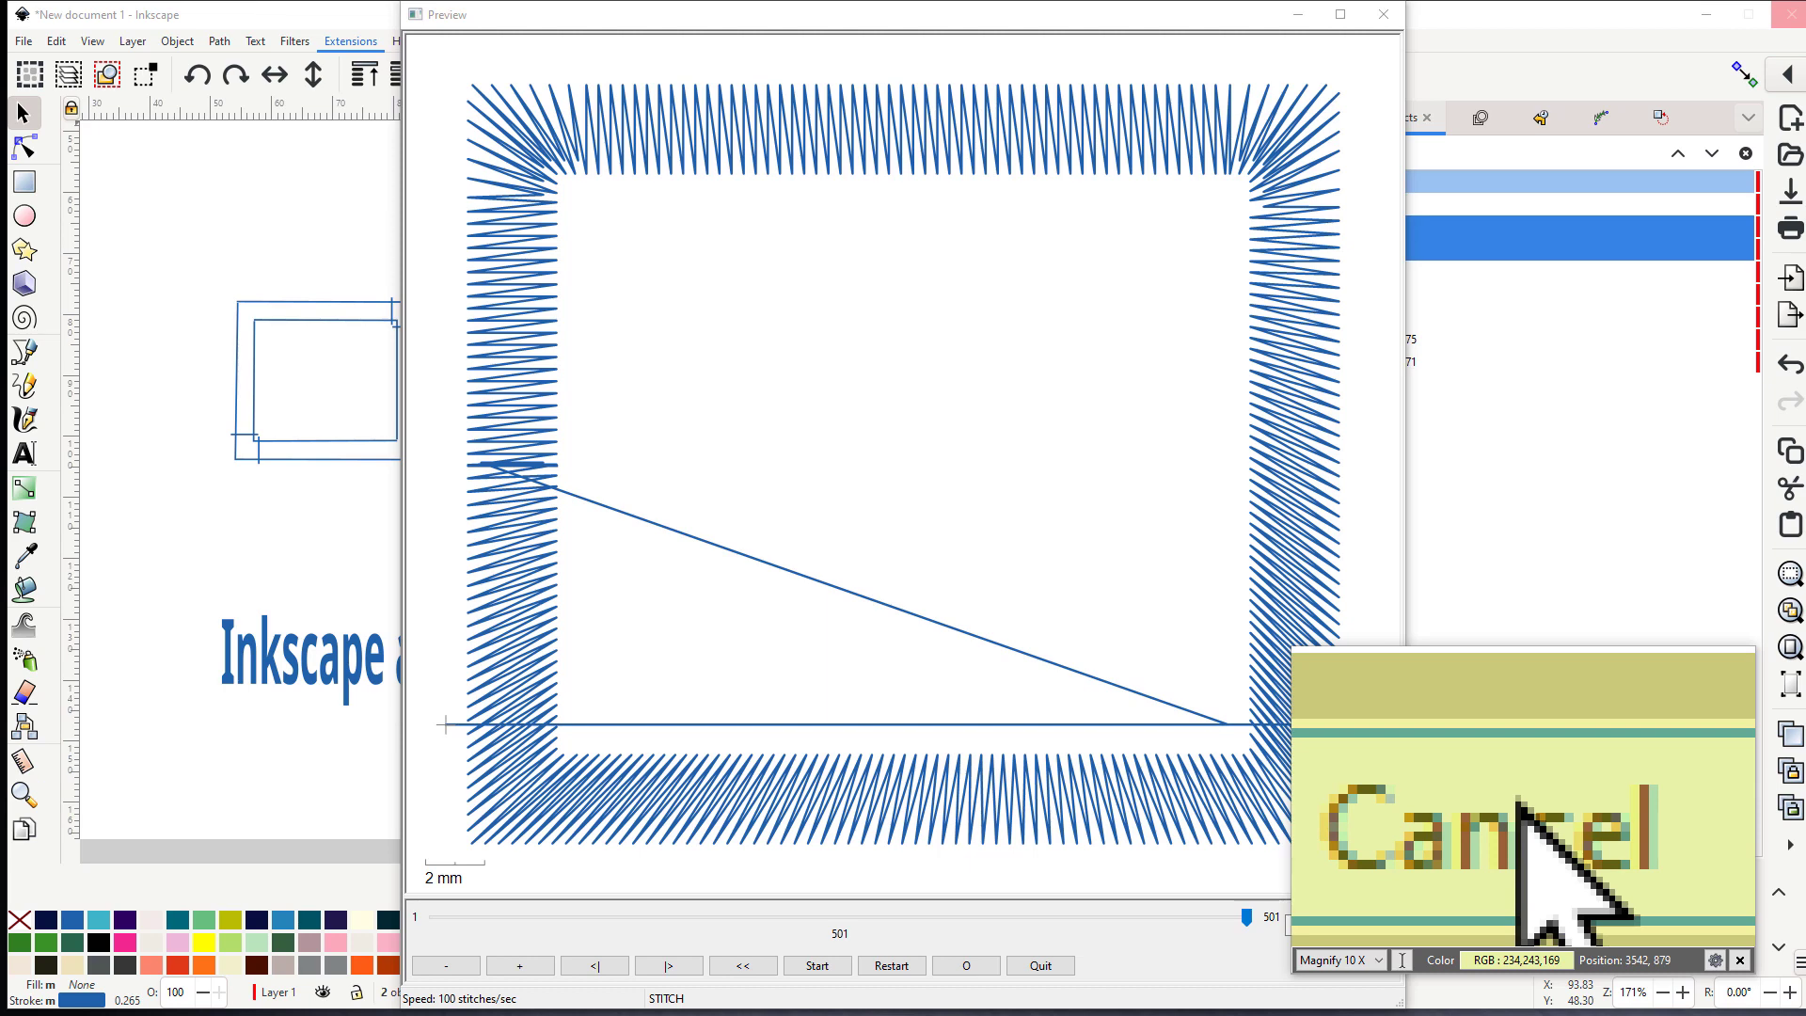
click(1517, 799)
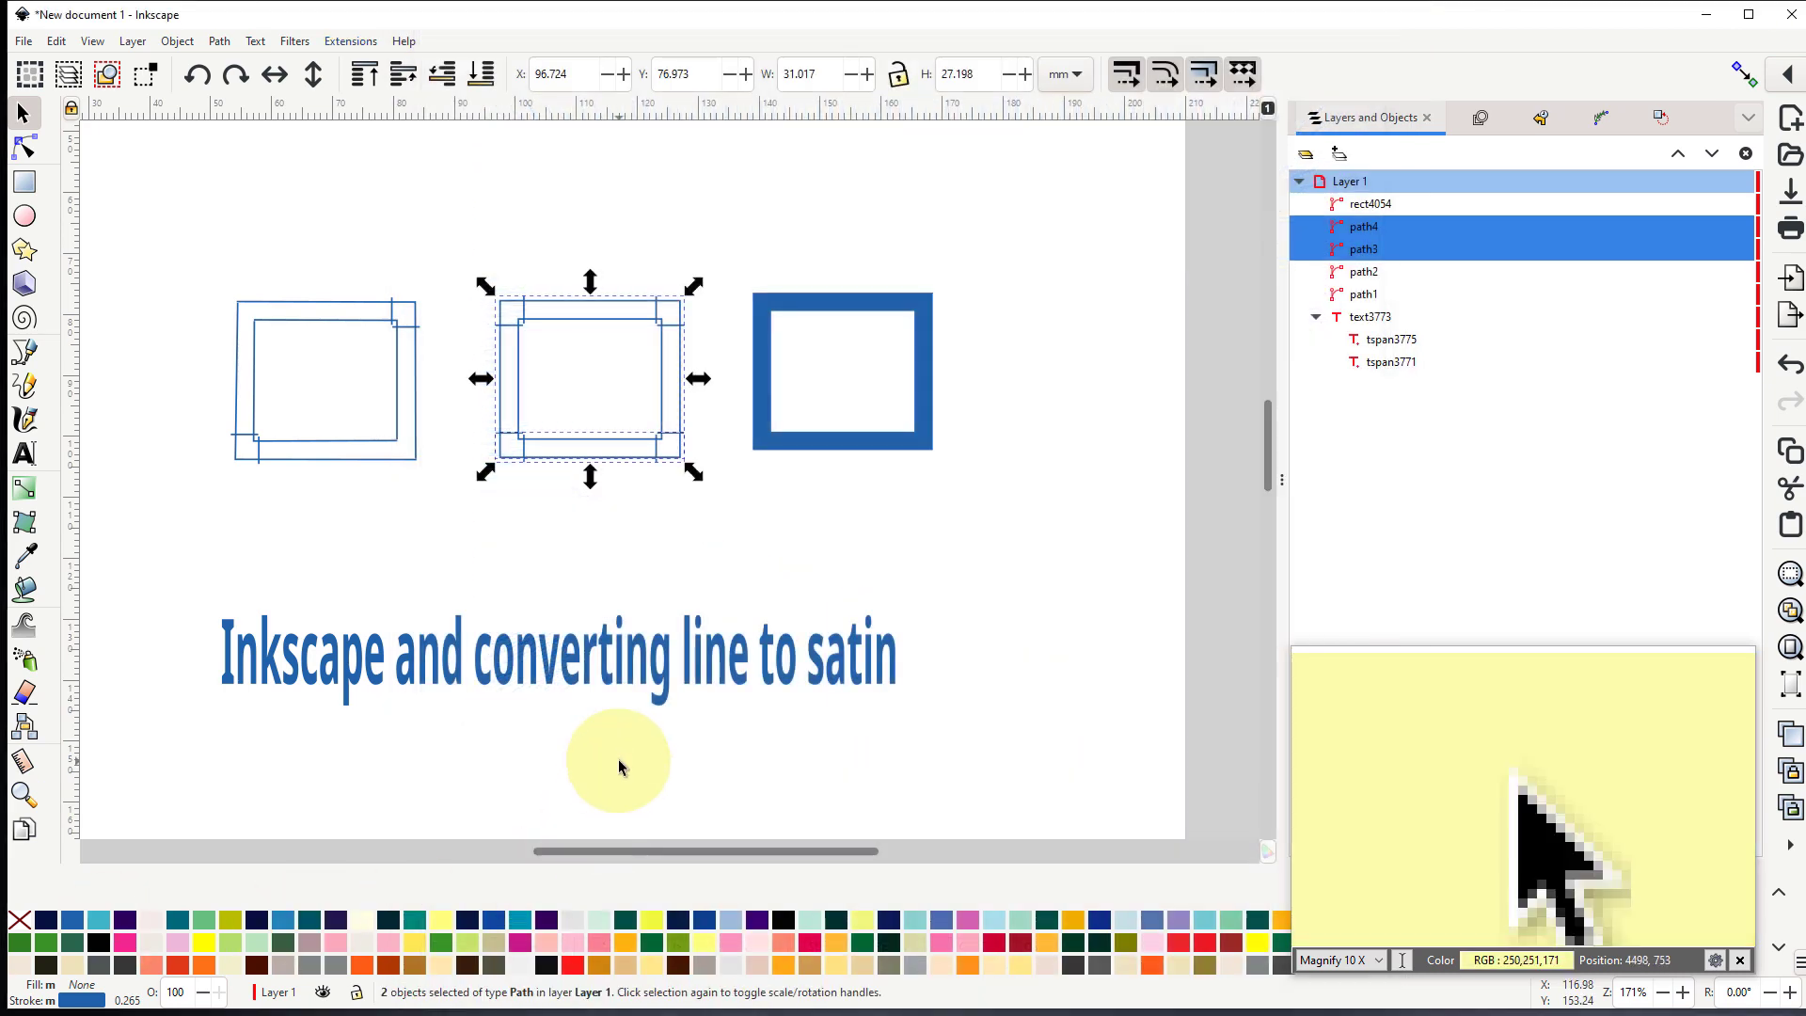
- Combine the middle rectangle's upper and lower satin sections into a single path
ctrl+scroll(636, 544, up, 3)
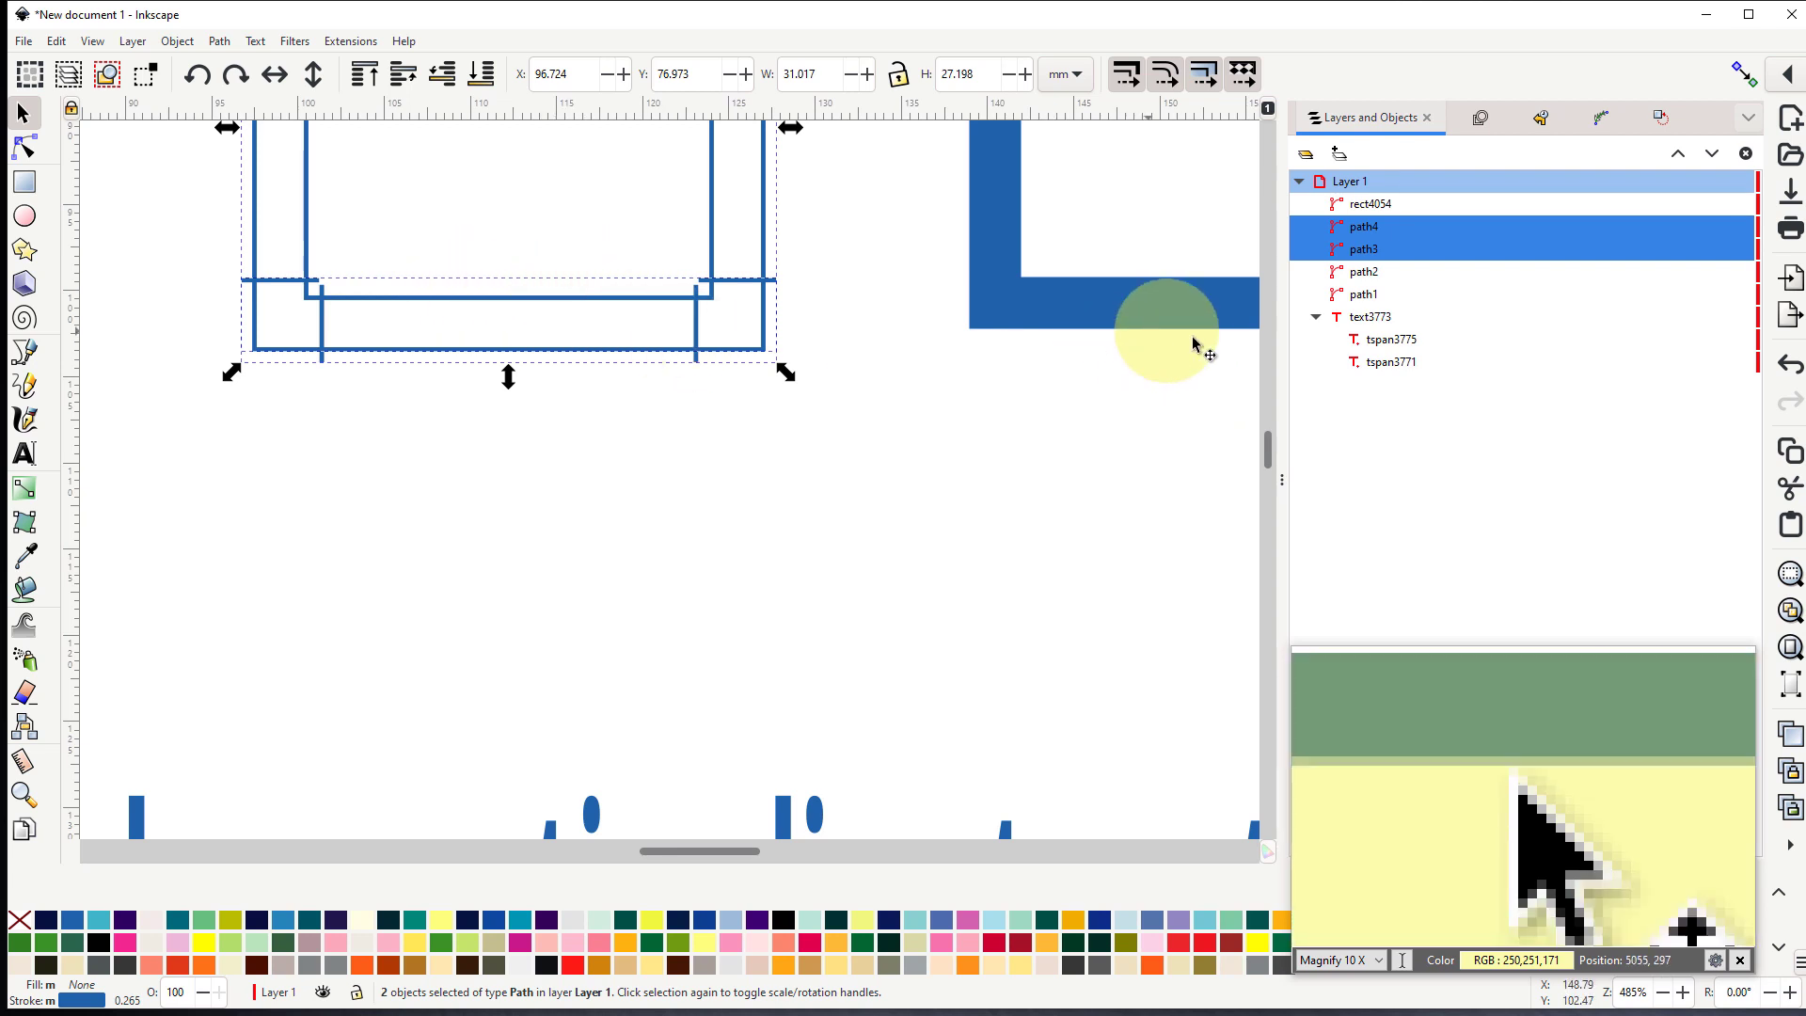
scroll(516, 253, up, 2)
scroll(516, 253, up, 4)
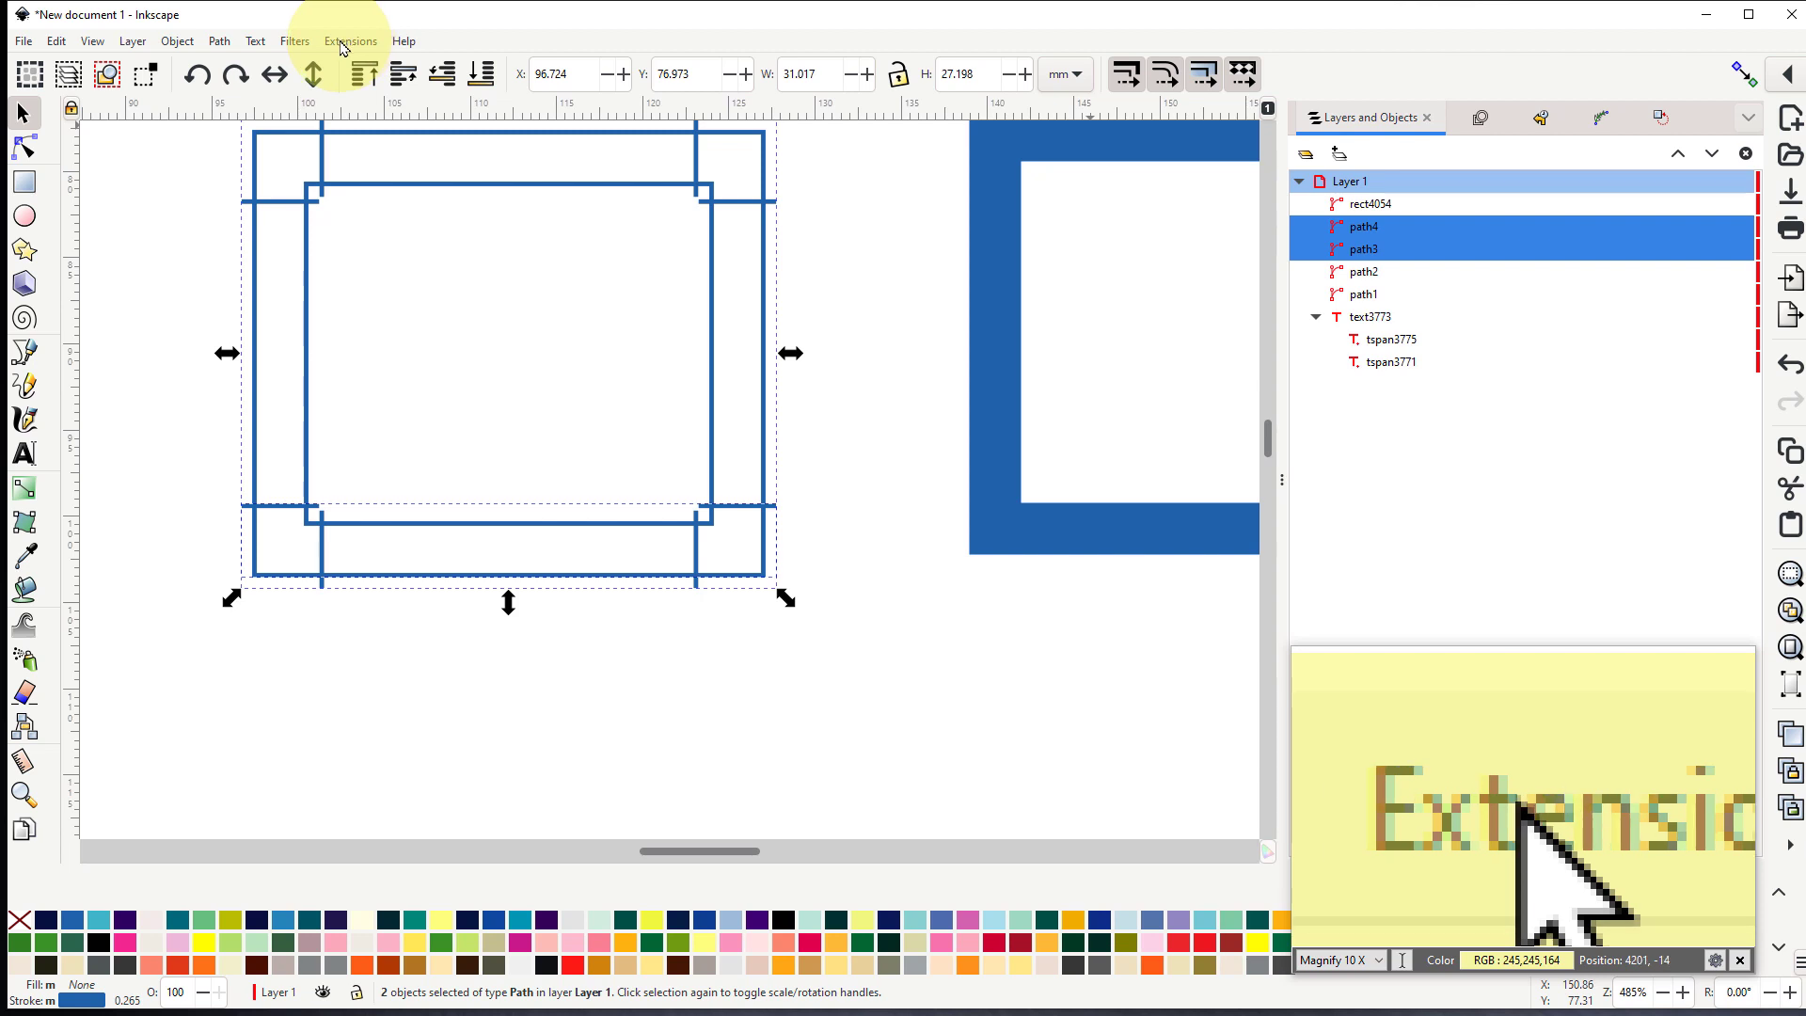
click(217, 43)
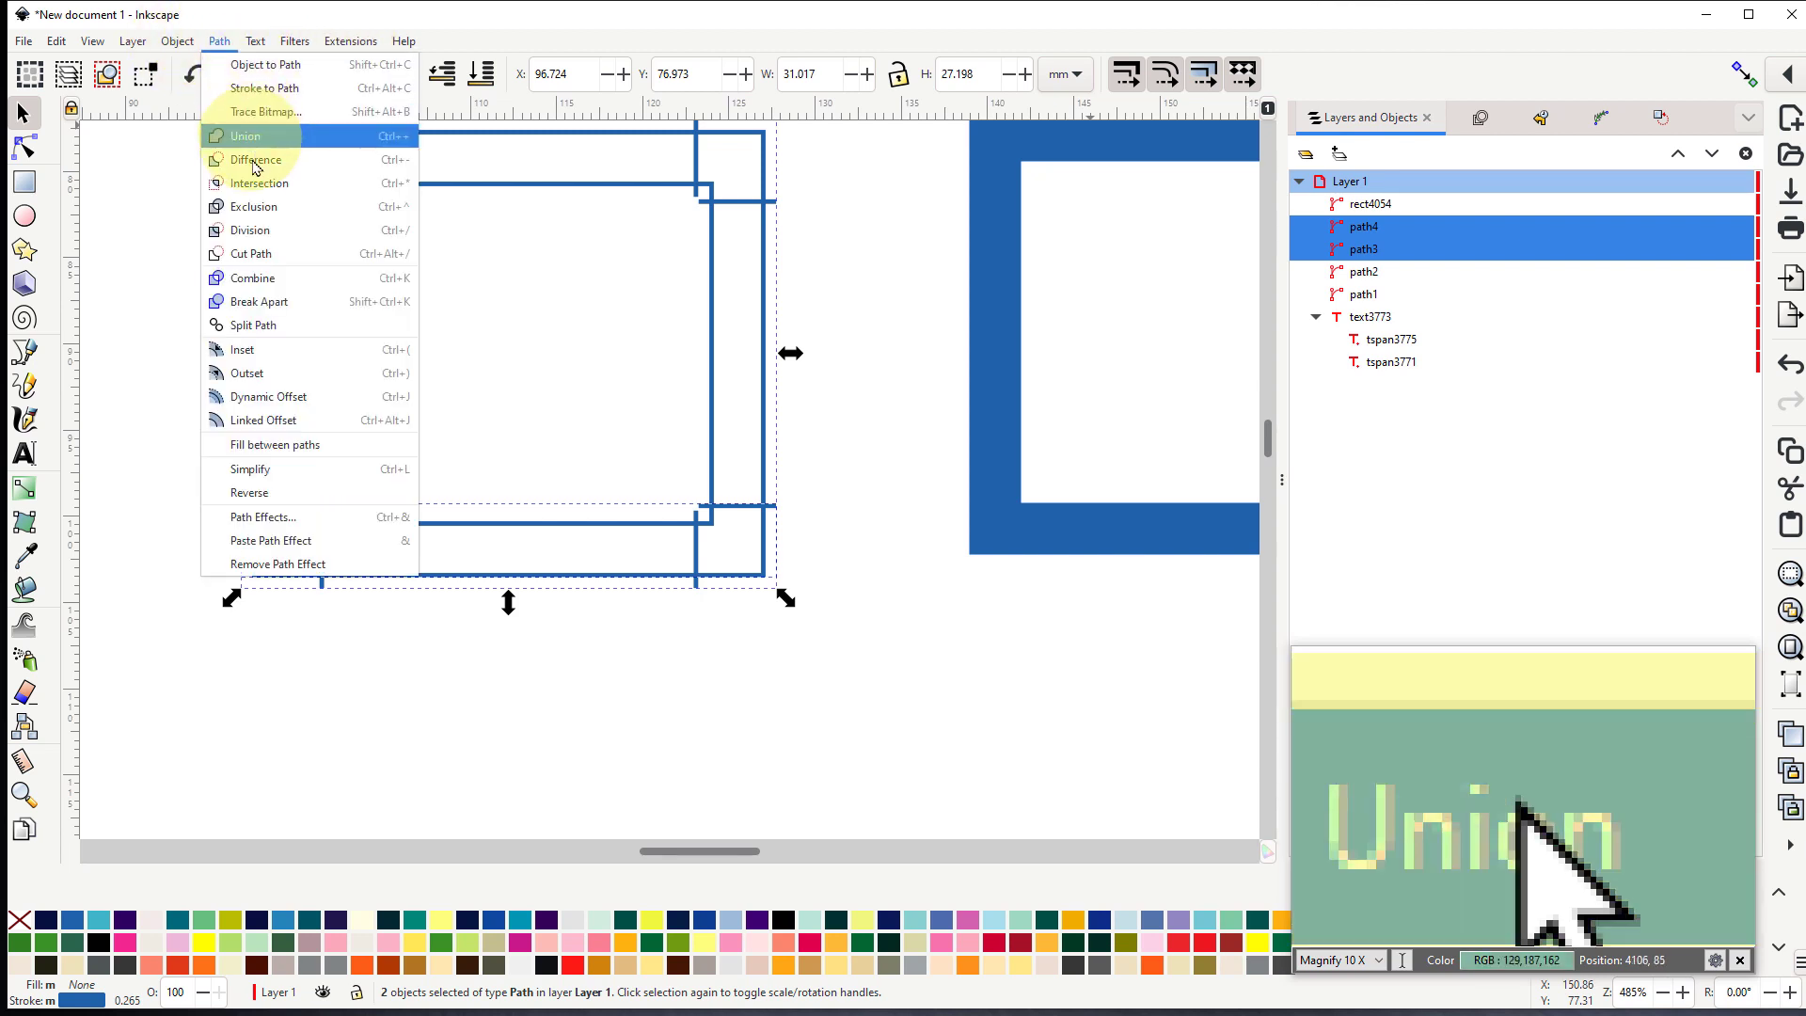
click(254, 278)
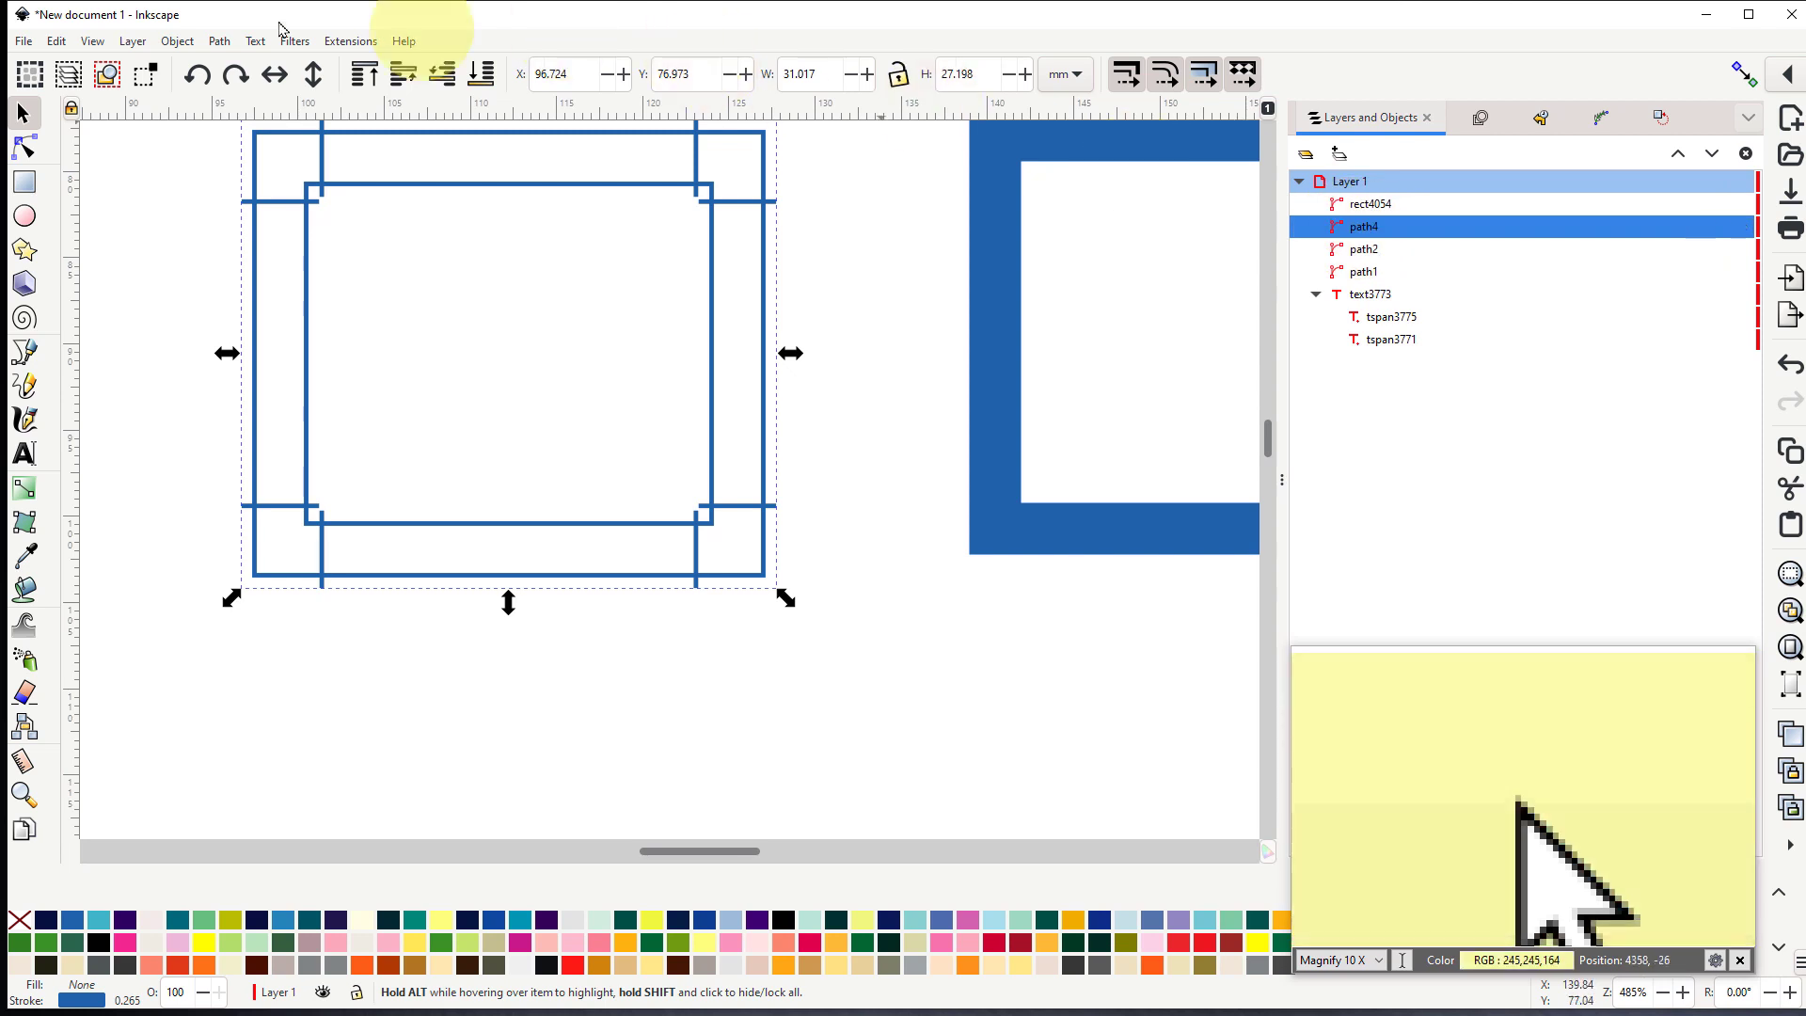
- Switch the combined middle path from running stitch to satin column in Ink/Stitch Params, and preview its stitches
click(357, 42)
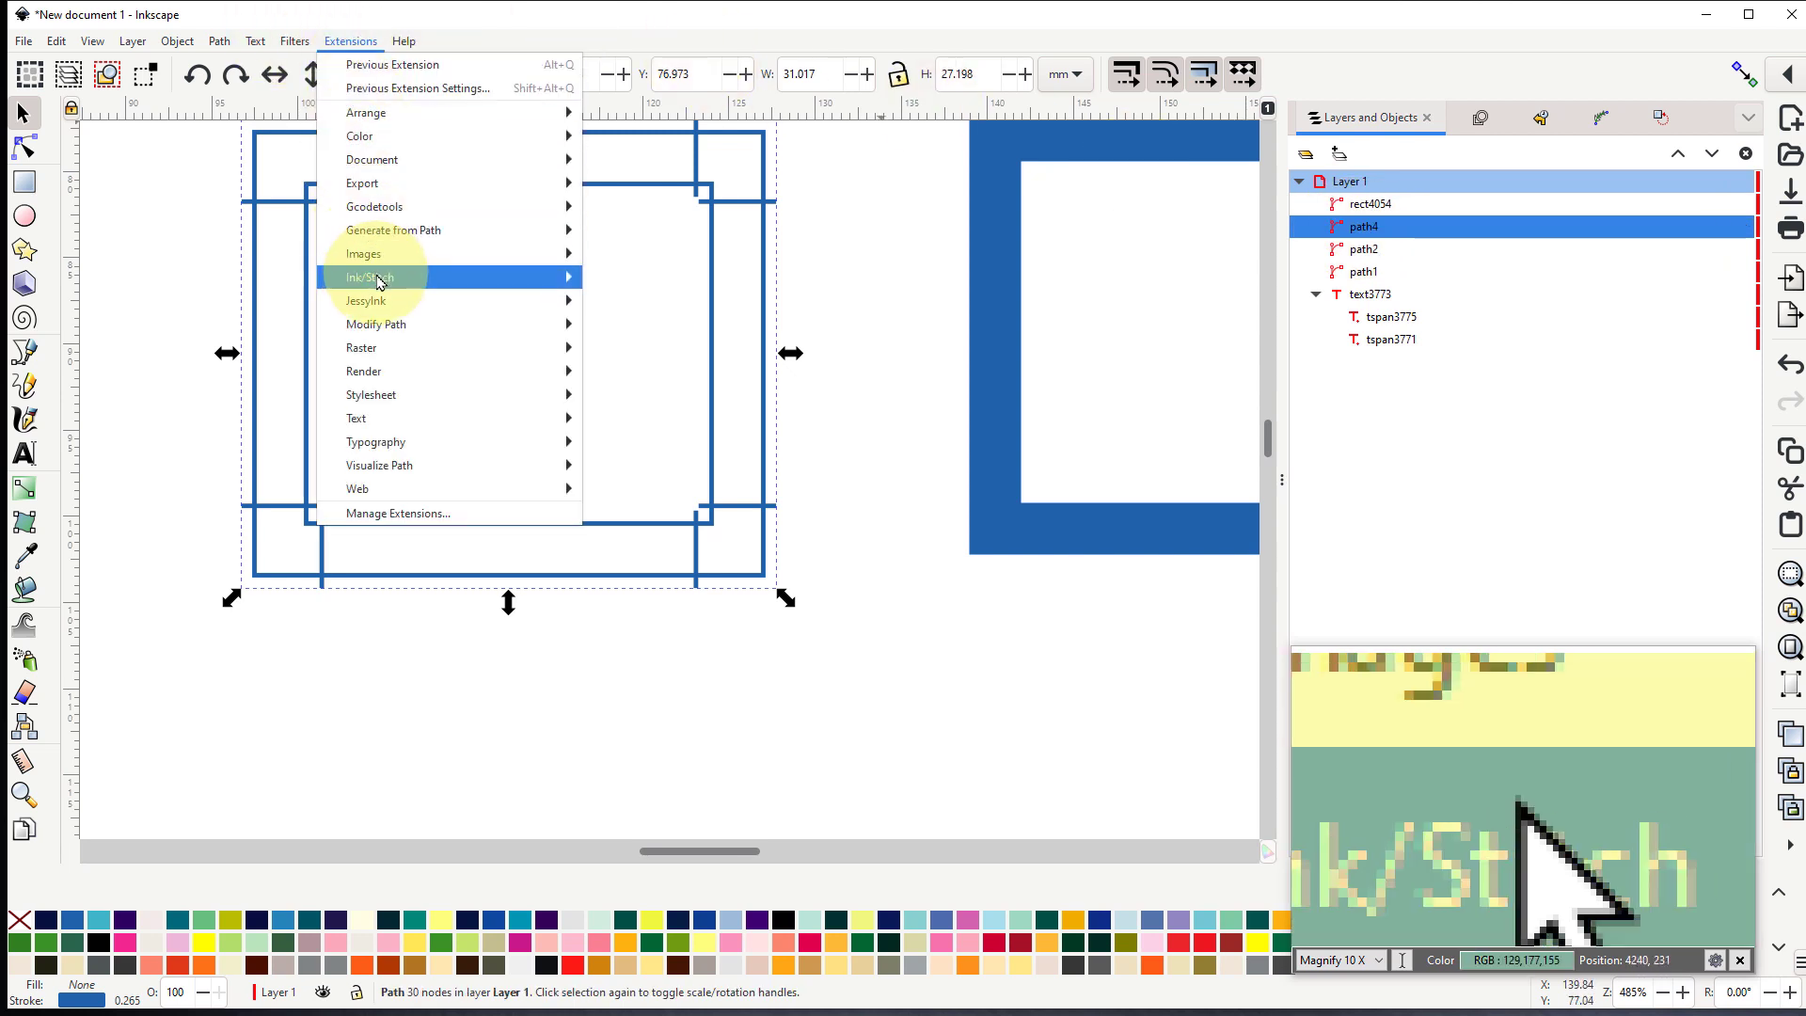
mouse_move(436, 282)
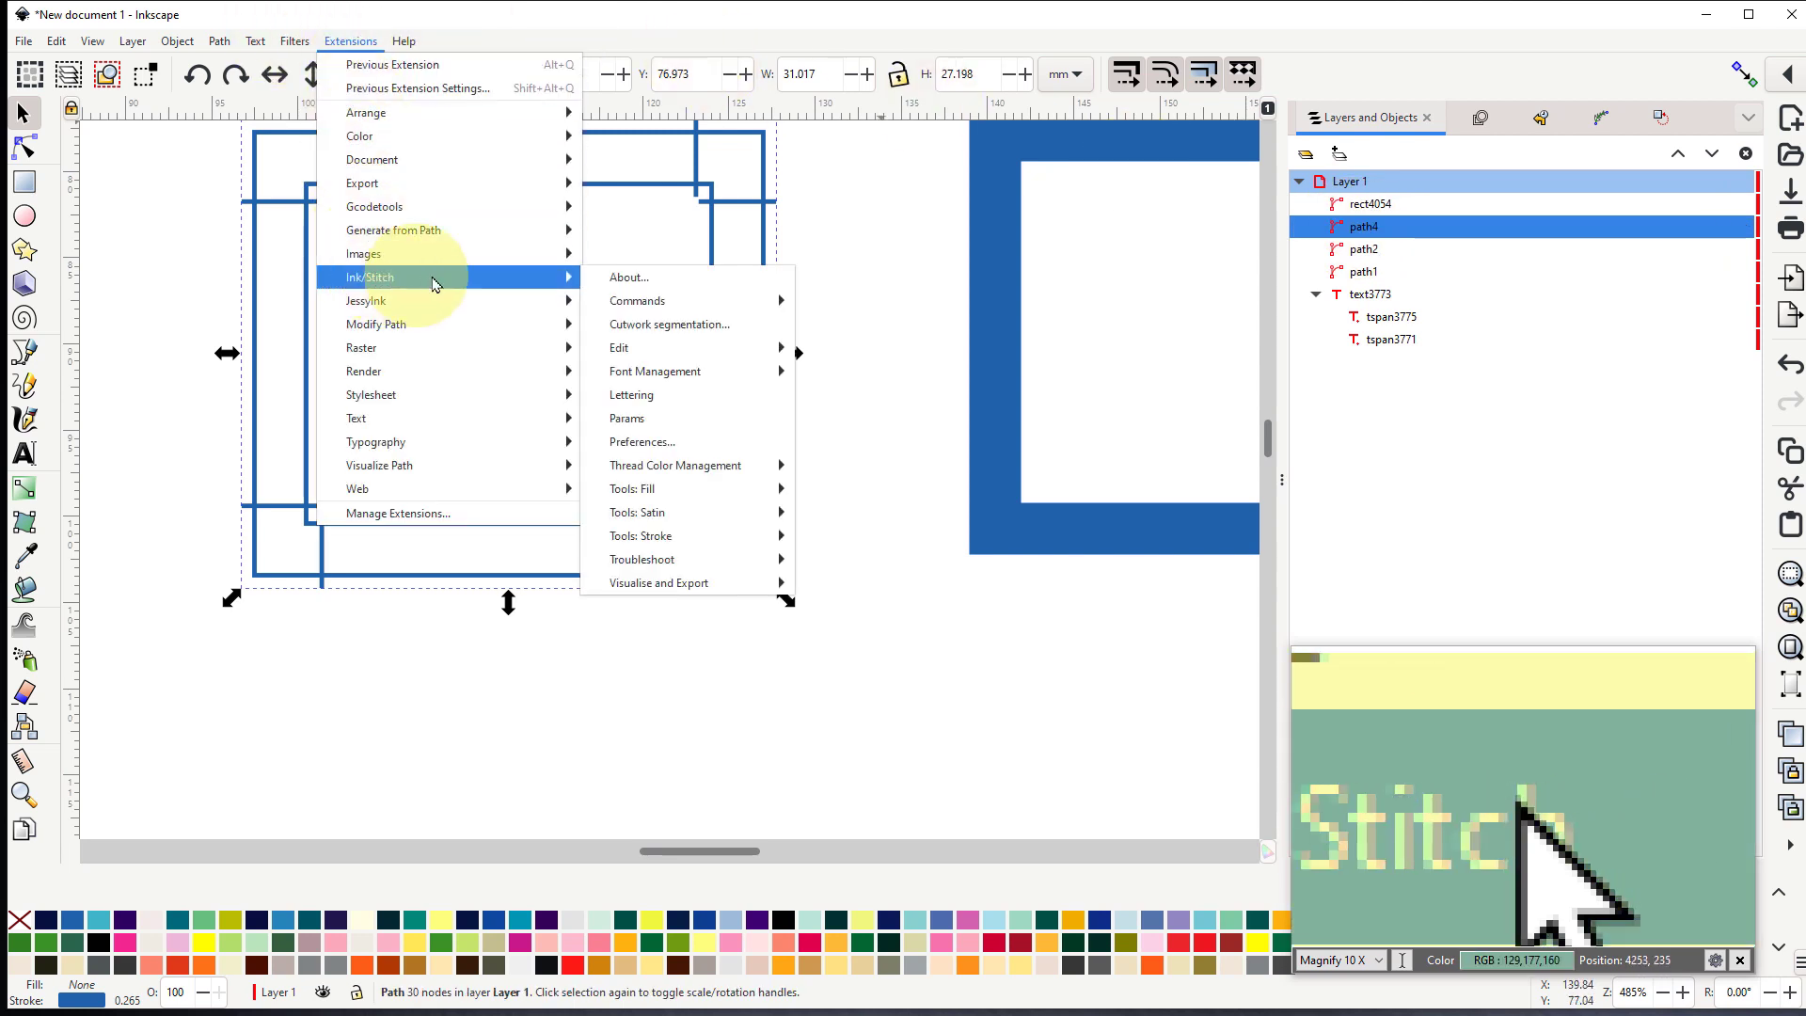
click(623, 420)
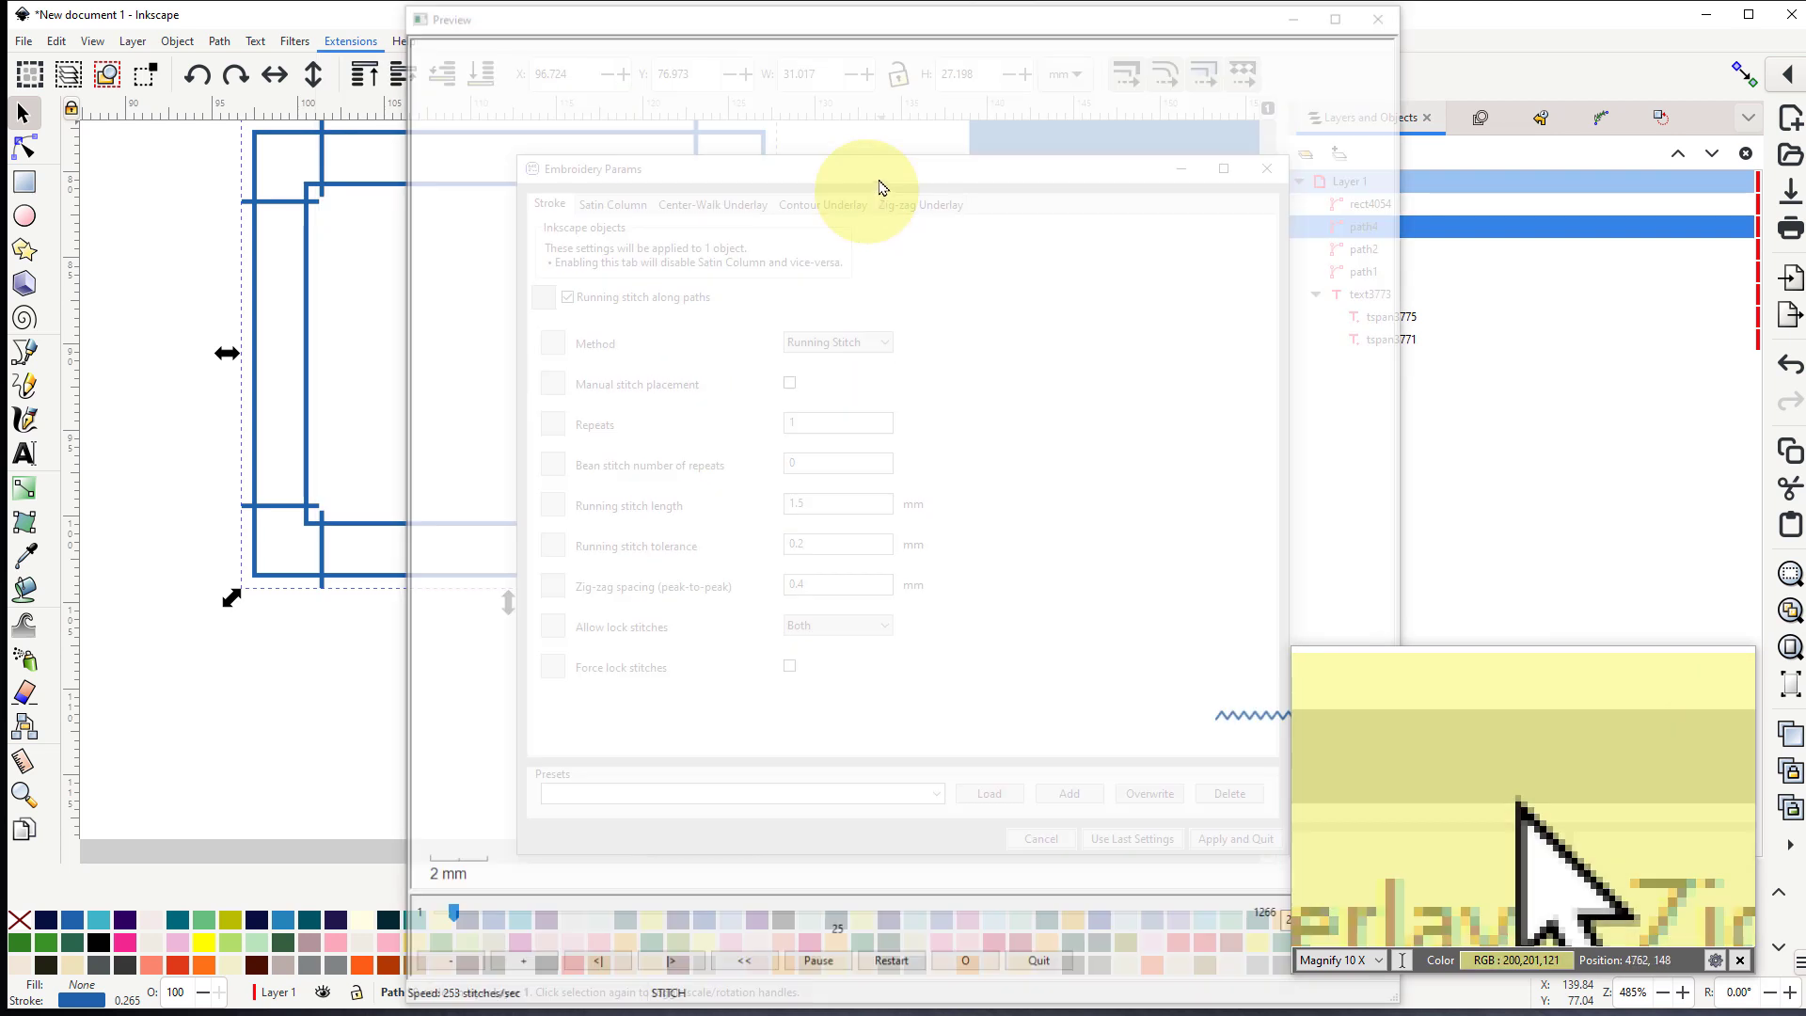
drag(882, 184, 0, 122)
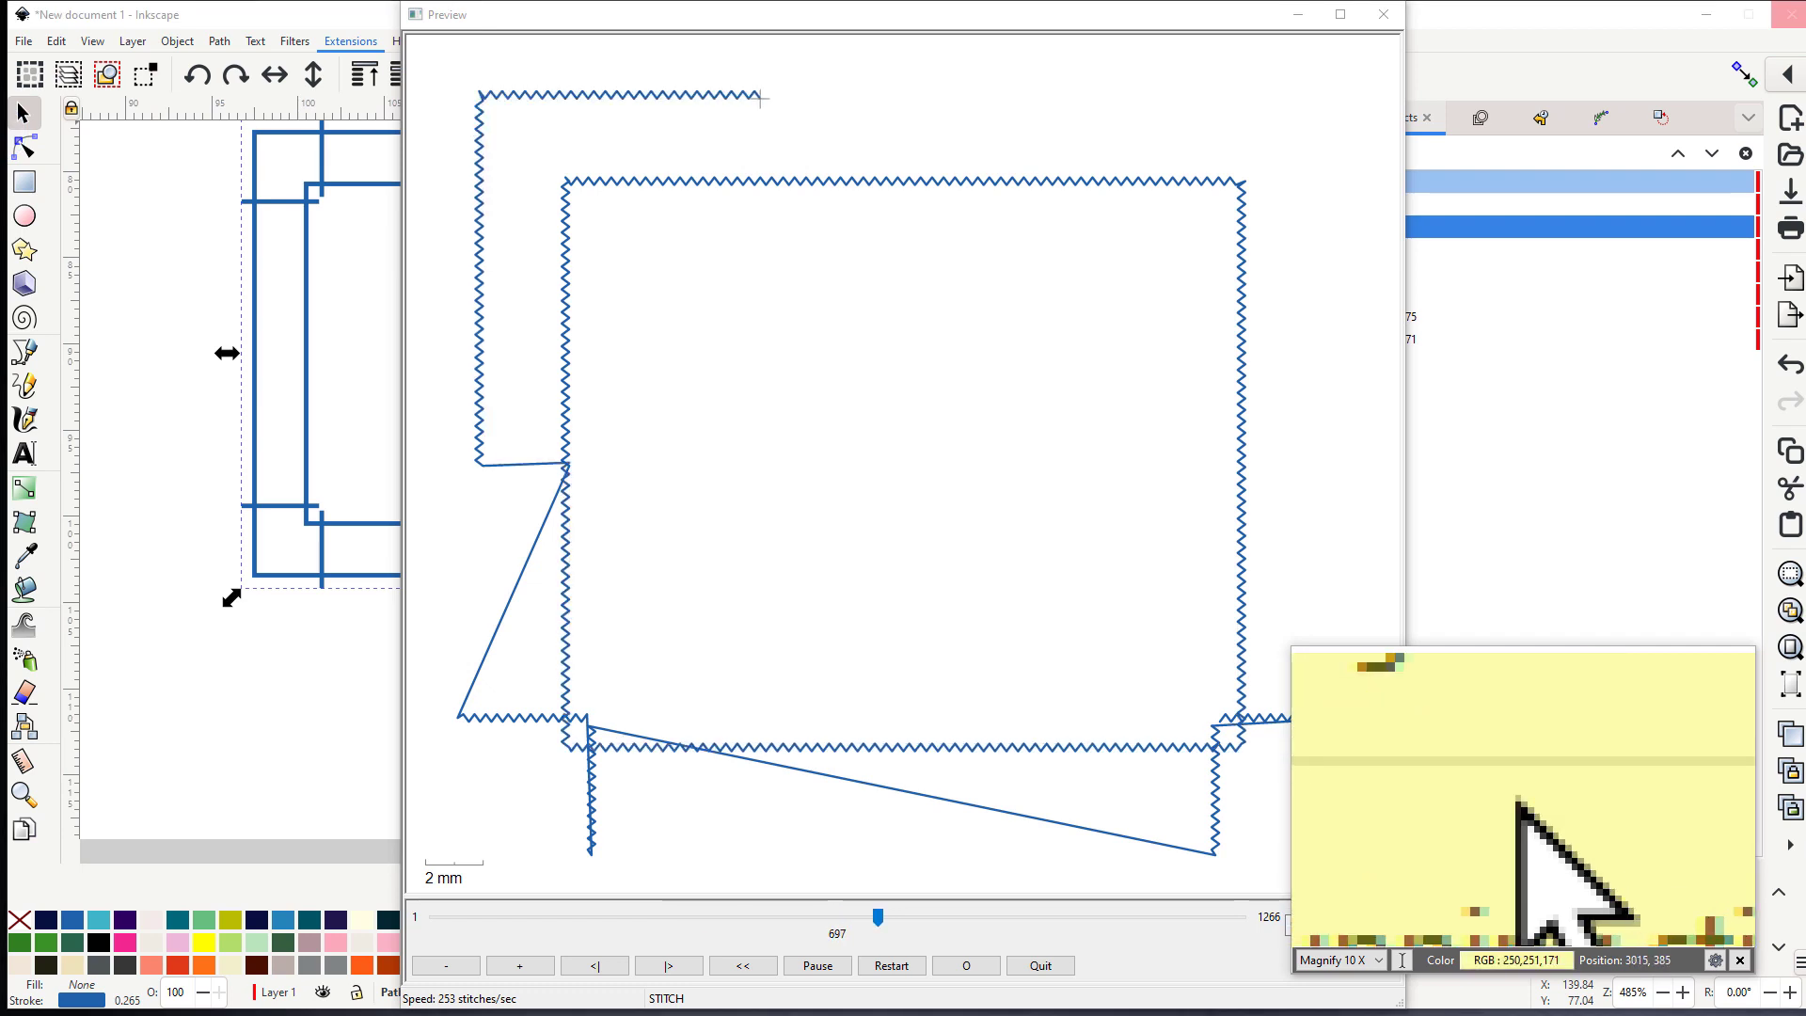
click(1518, 800)
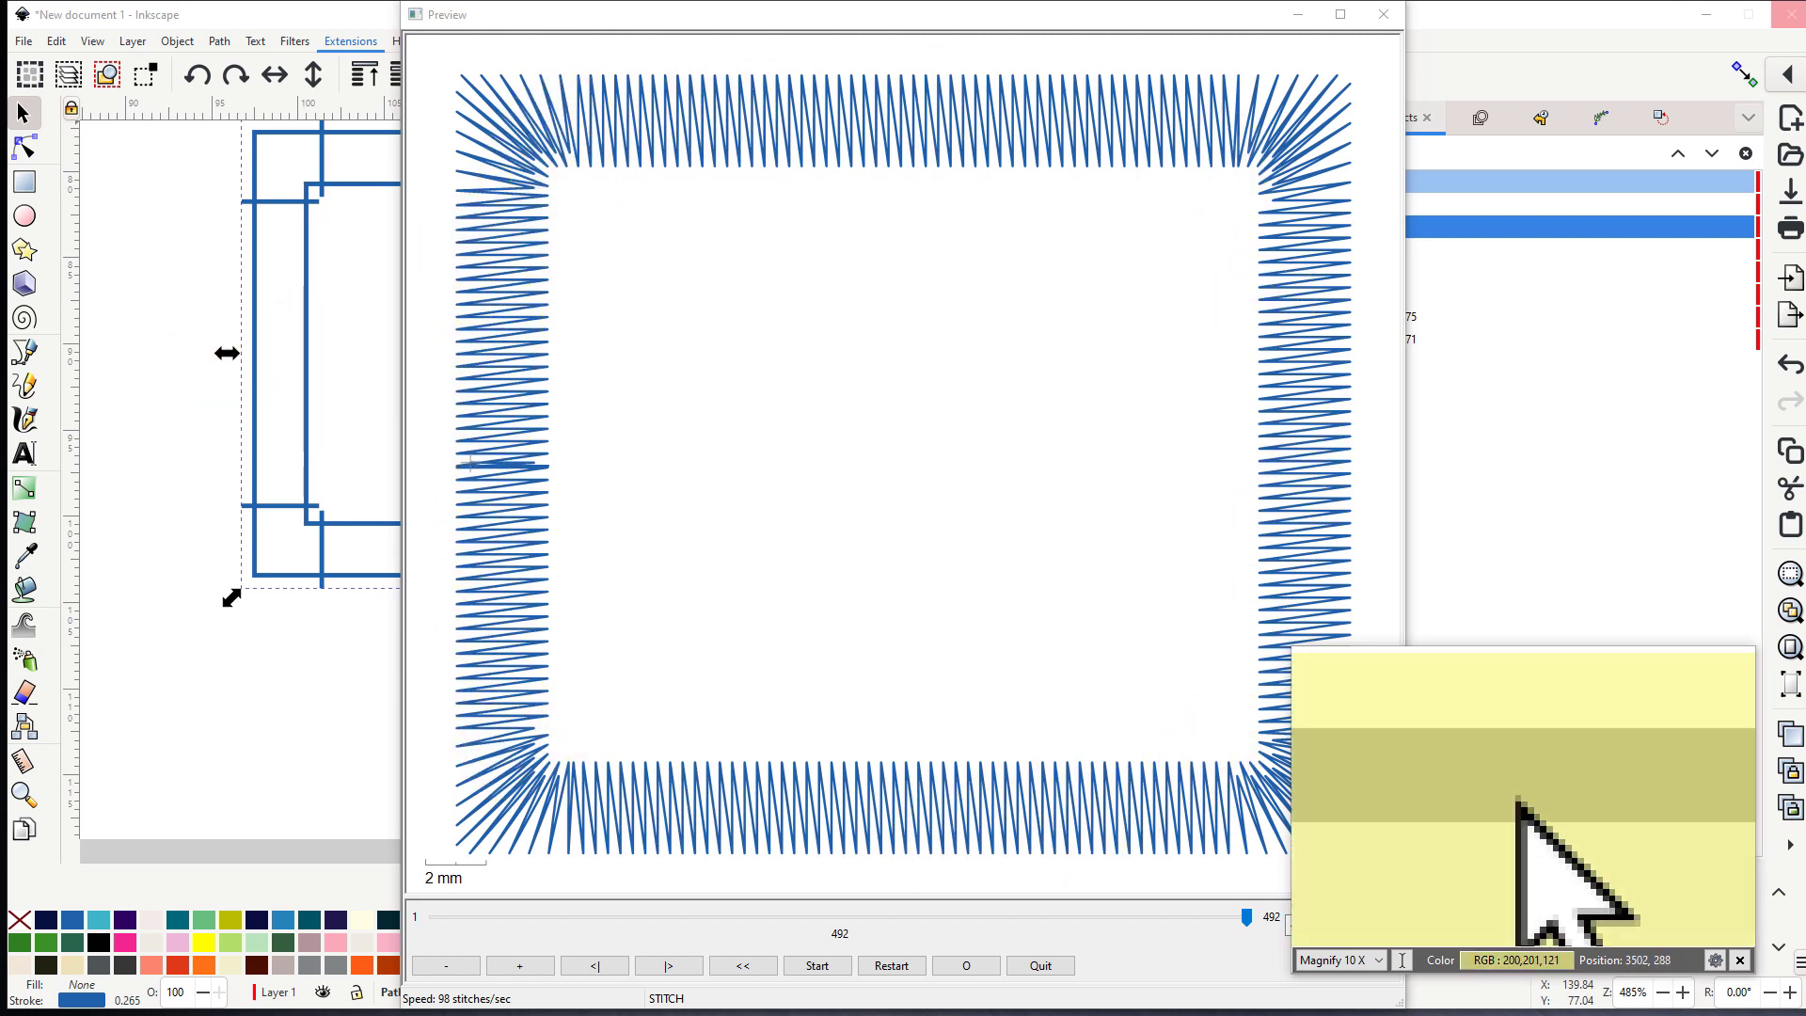
click(1383, 14)
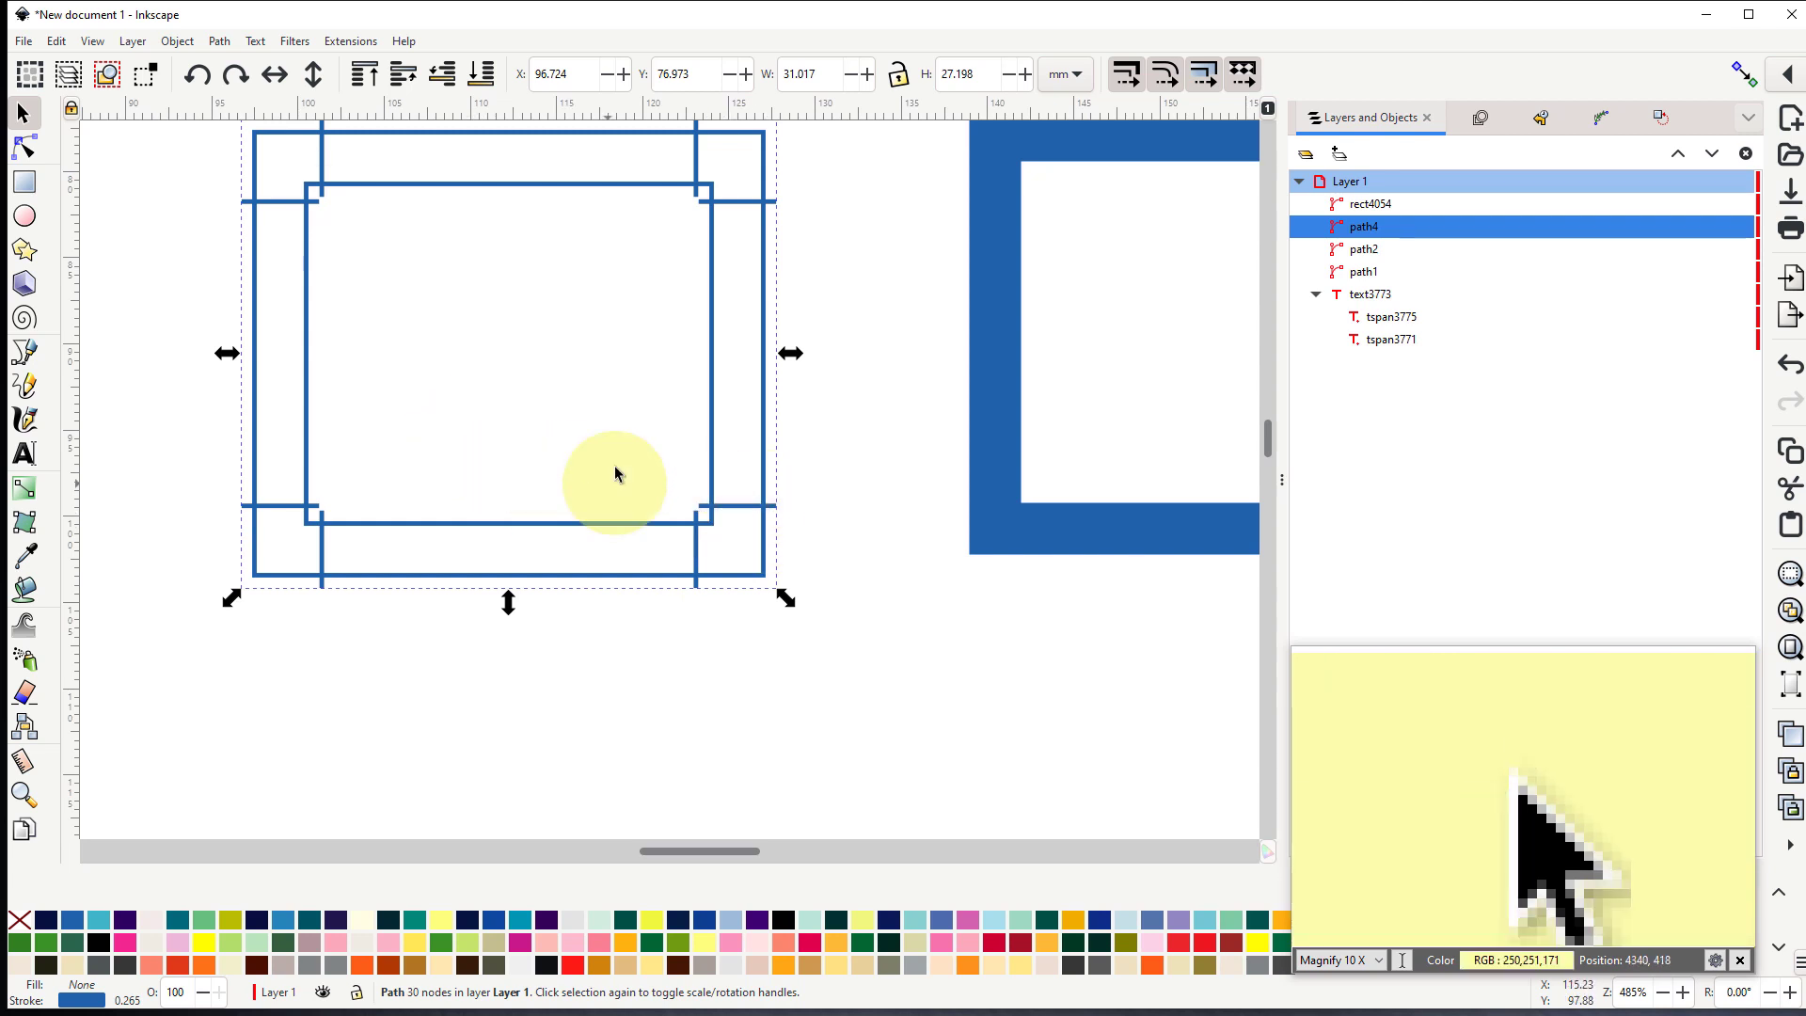
- Convert the stroke of the thick blue rectangle beside the middle one to a path
drag(586, 405, 469, 498)
scroll(481, 490, down, 2)
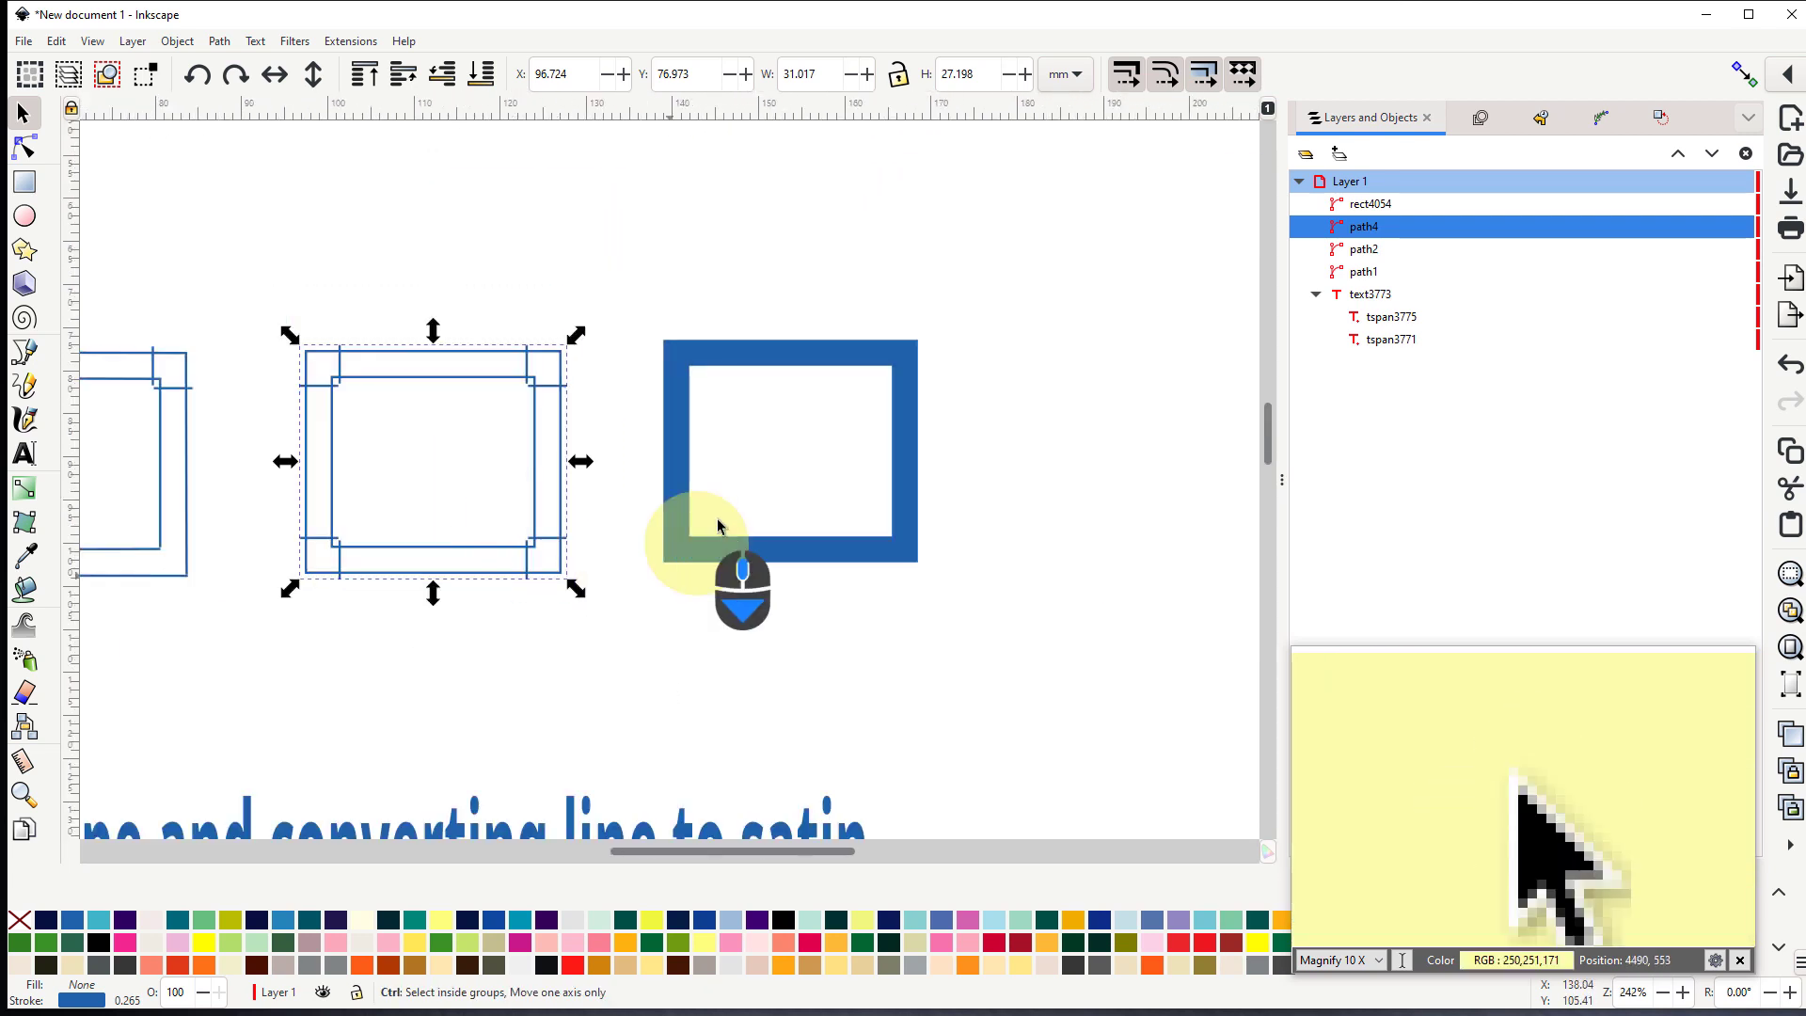
click(678, 464)
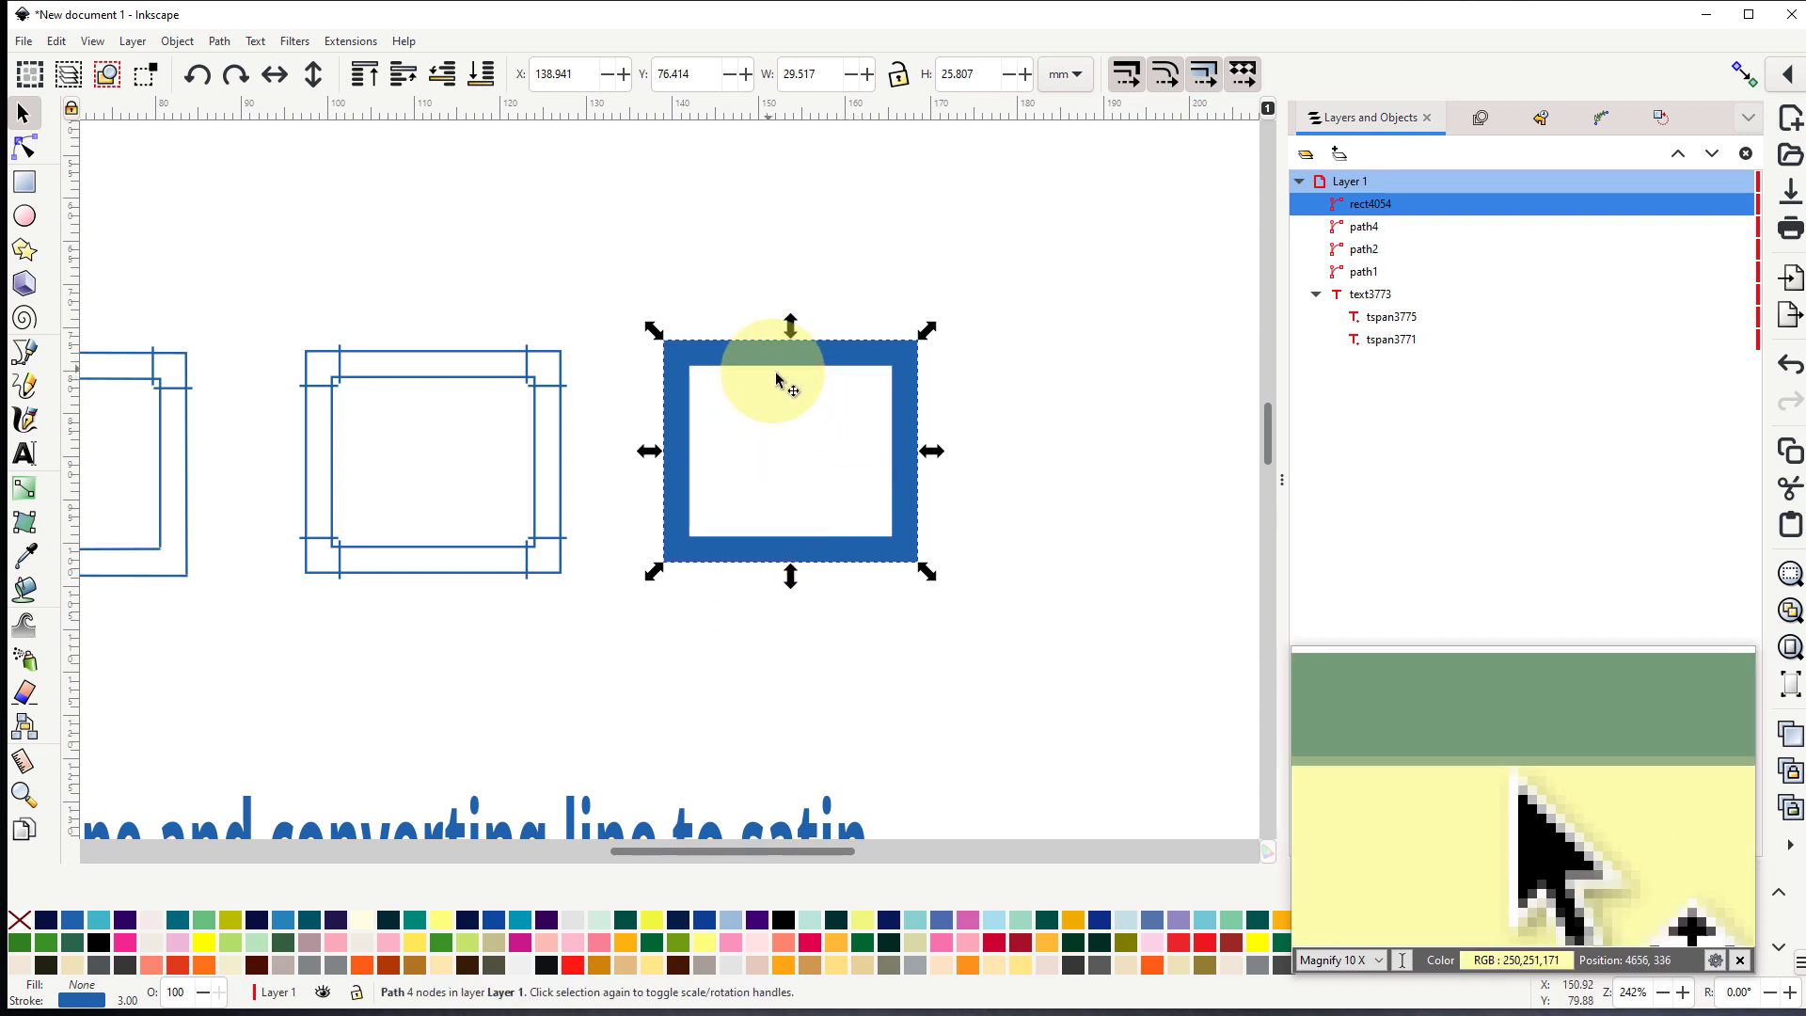
ctrl+scroll(777, 410, up, 1)
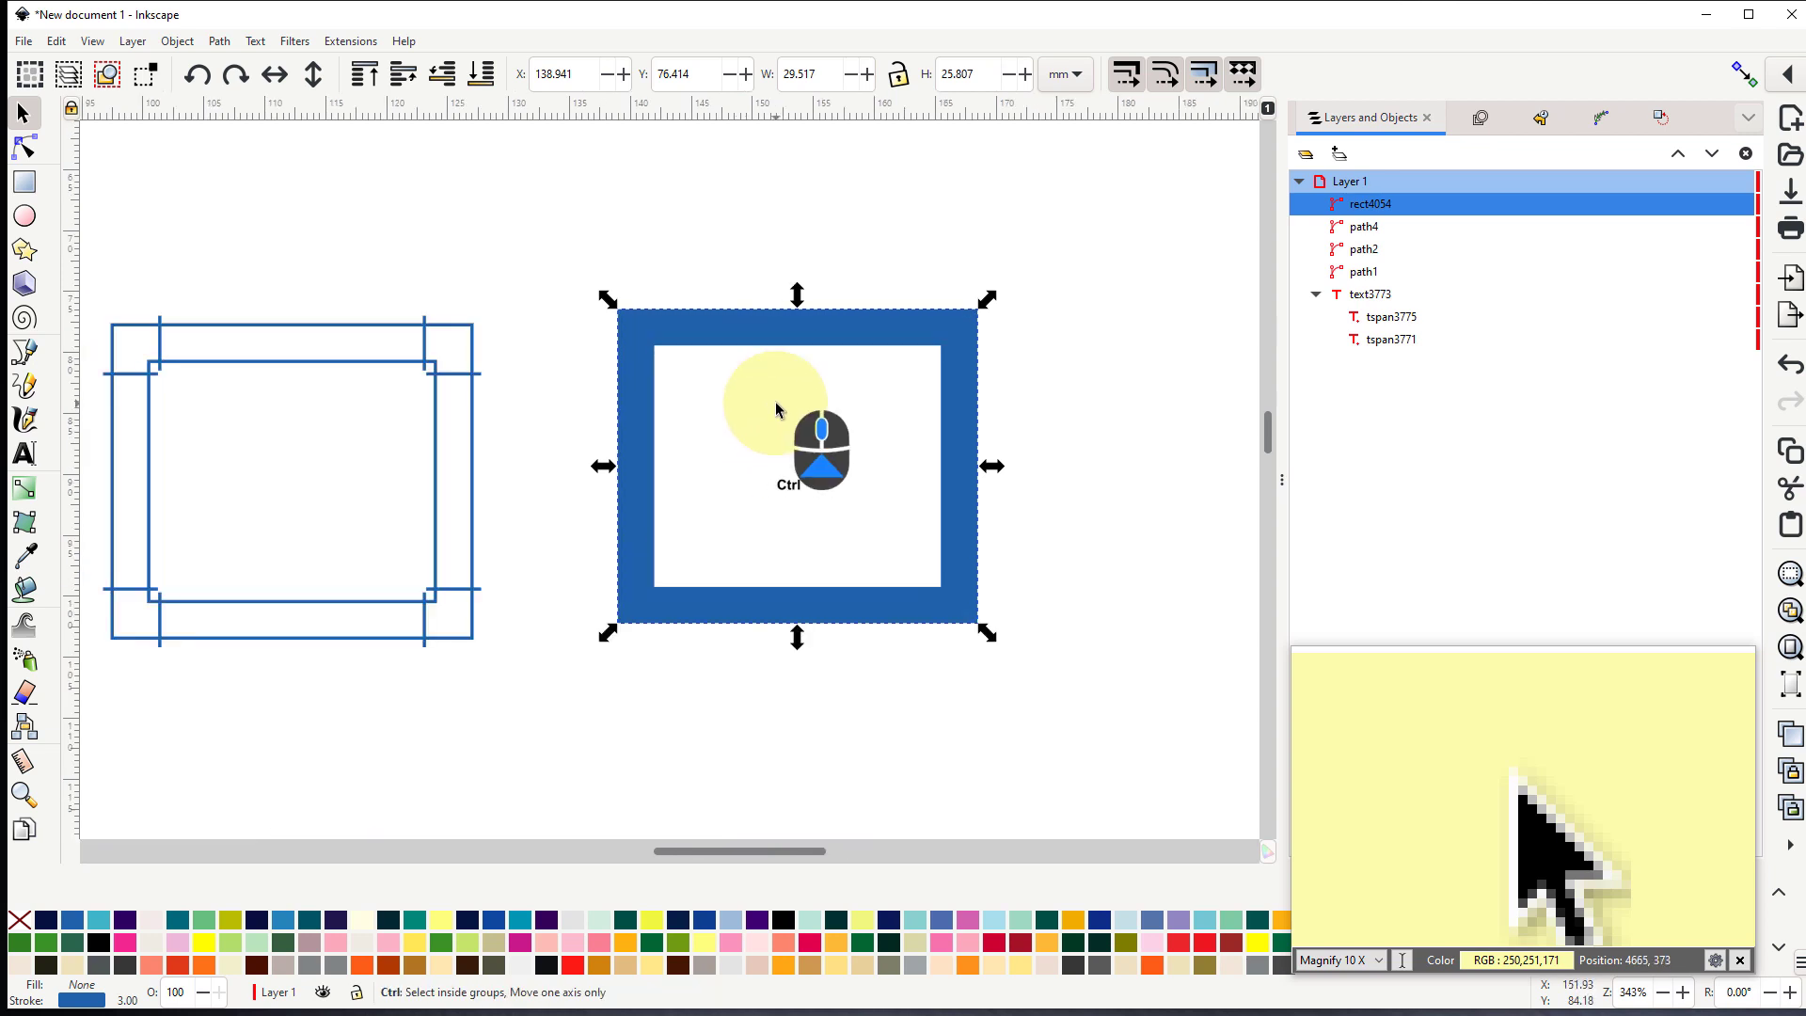
click(221, 44)
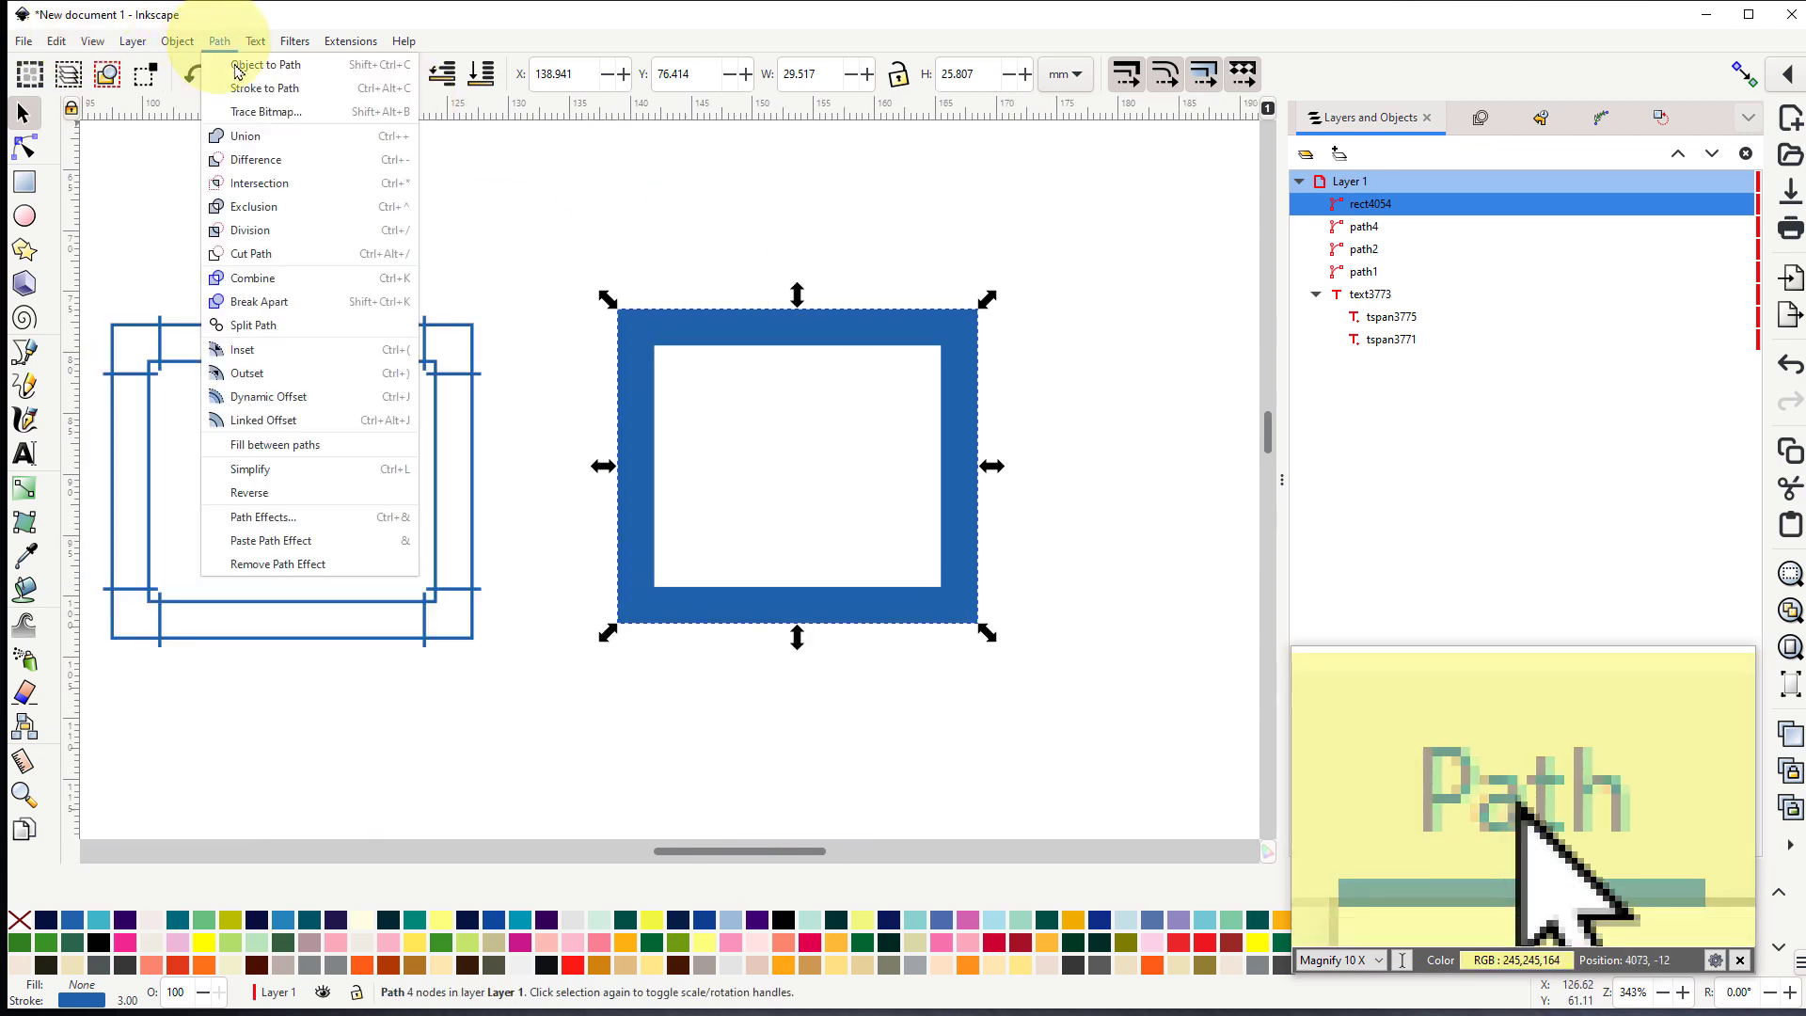
click(280, 90)
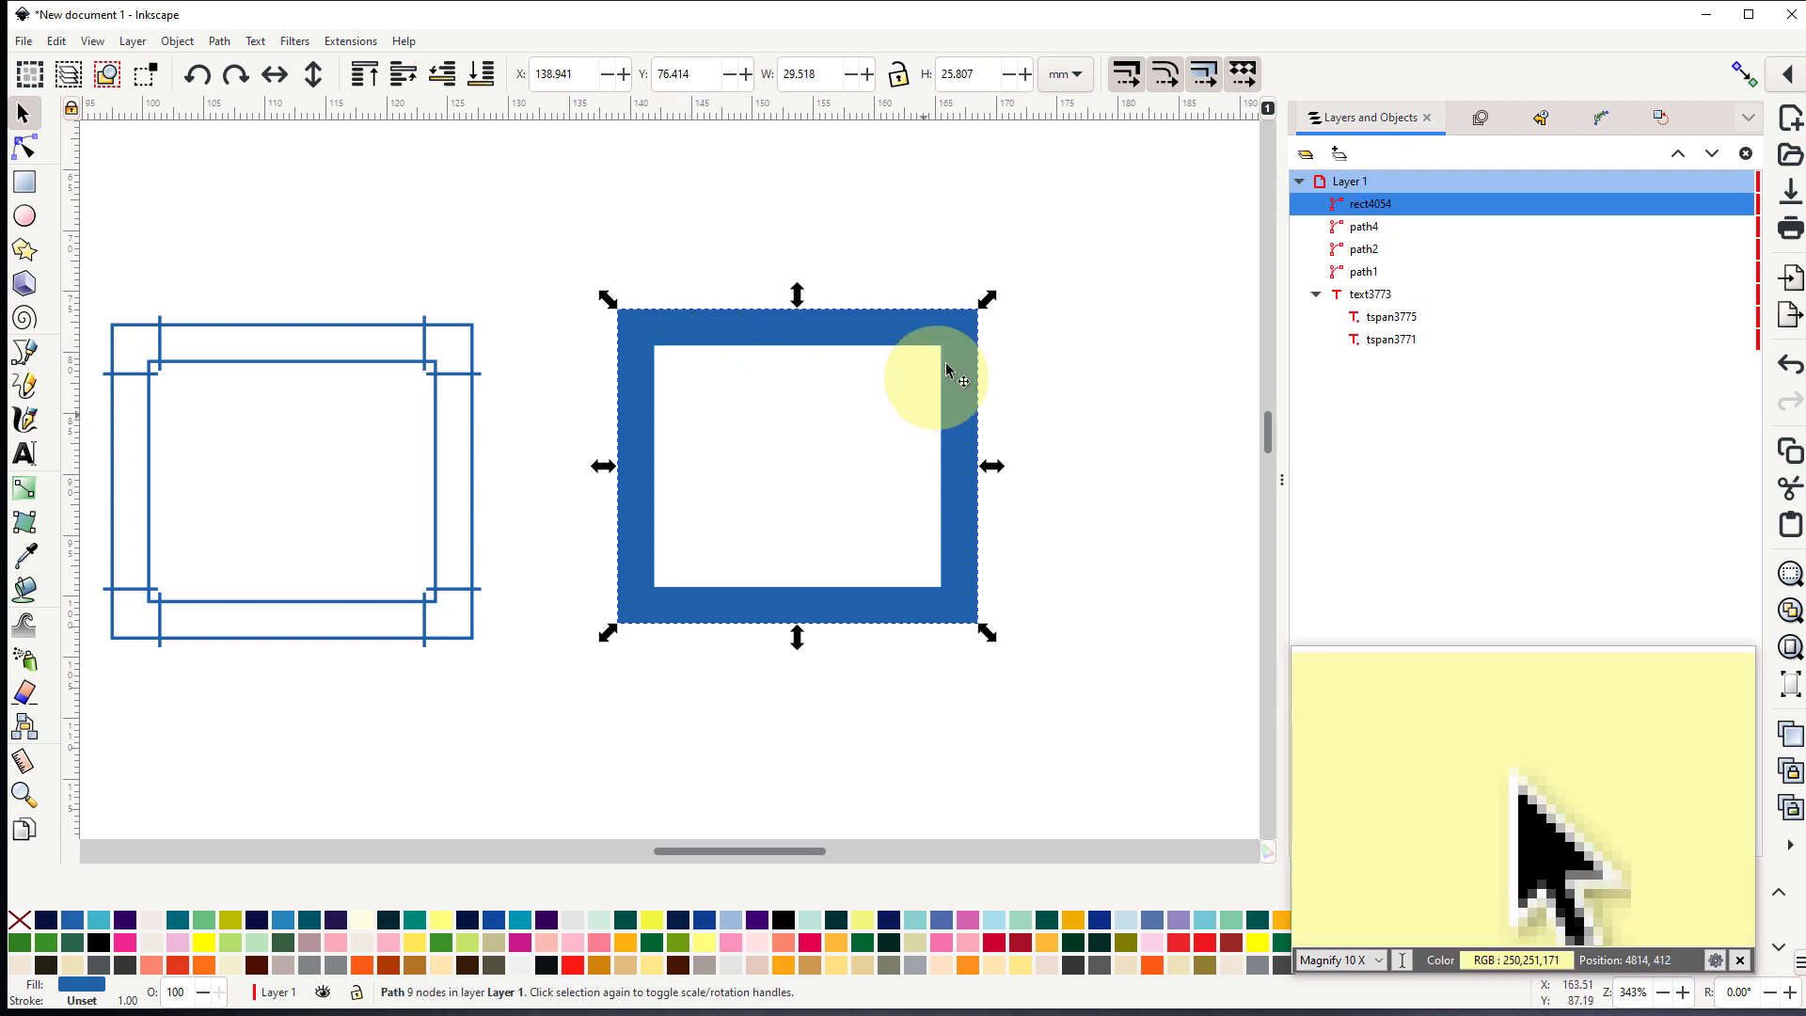
- Delete the extra node just below the outer outline's upper-left corner, and retract the curve handles left along that side
click(22, 151)
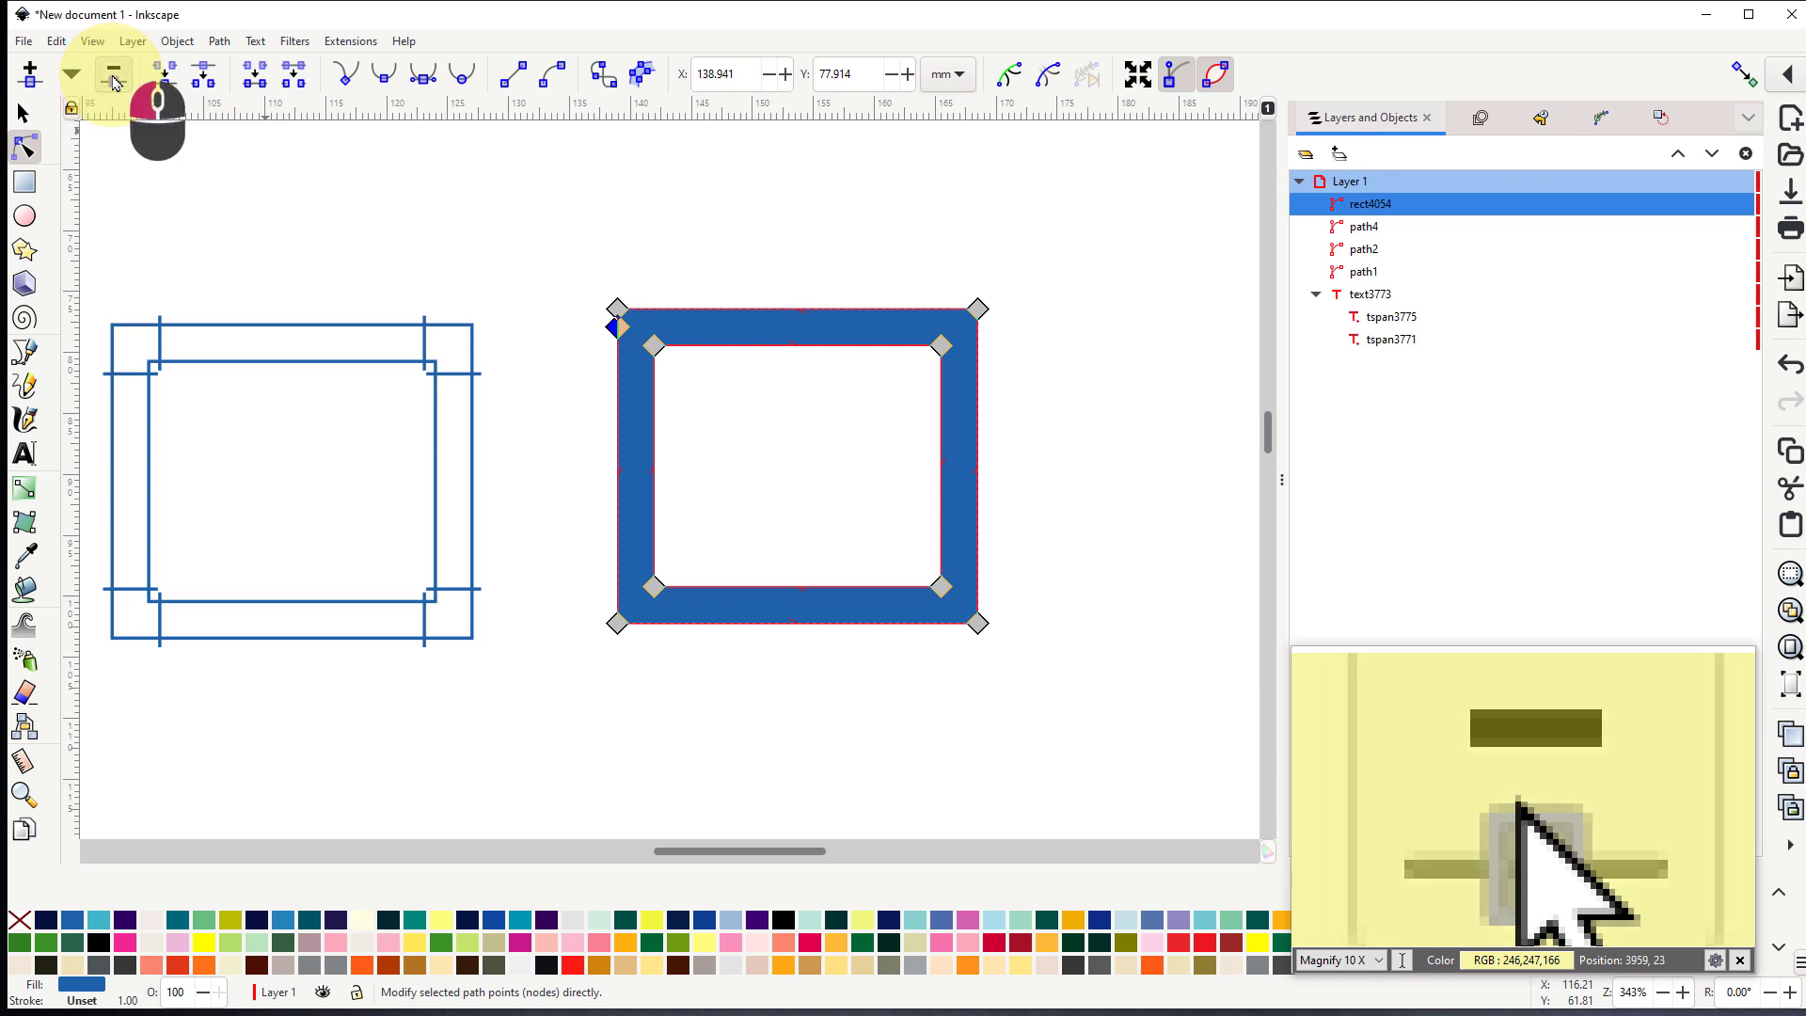
click(113, 82)
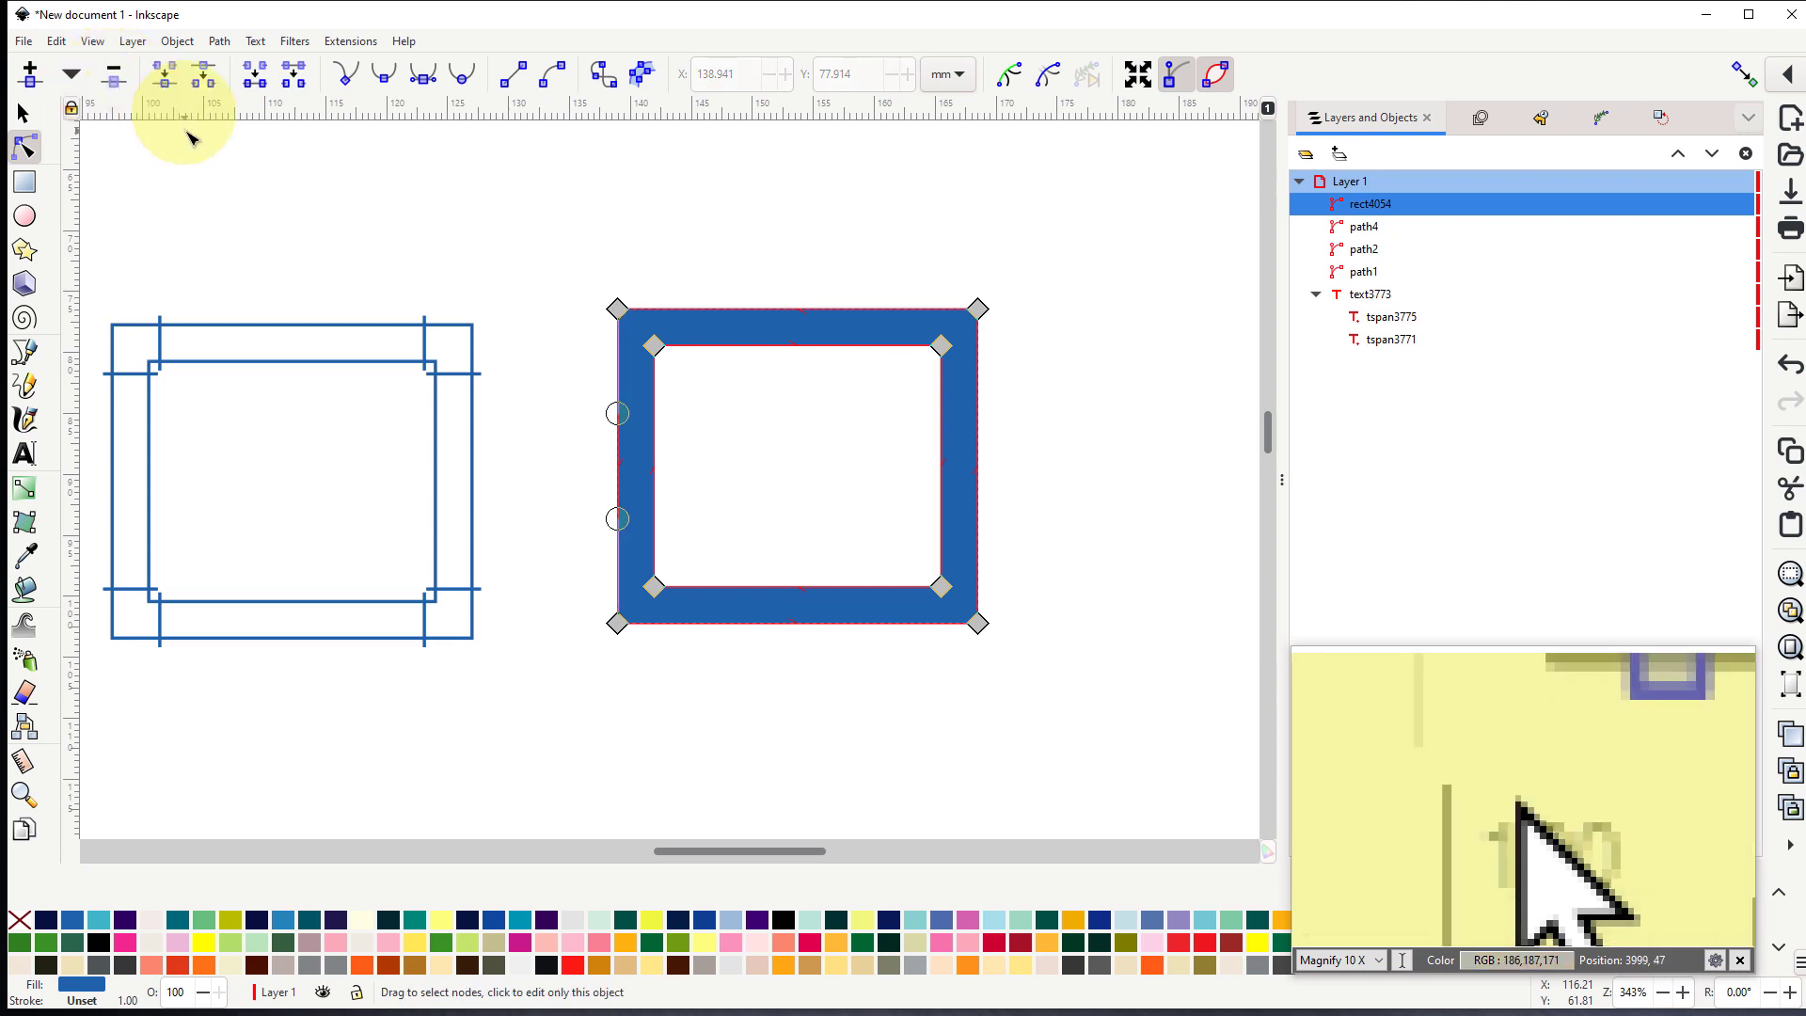
ctrl+click(617, 417)
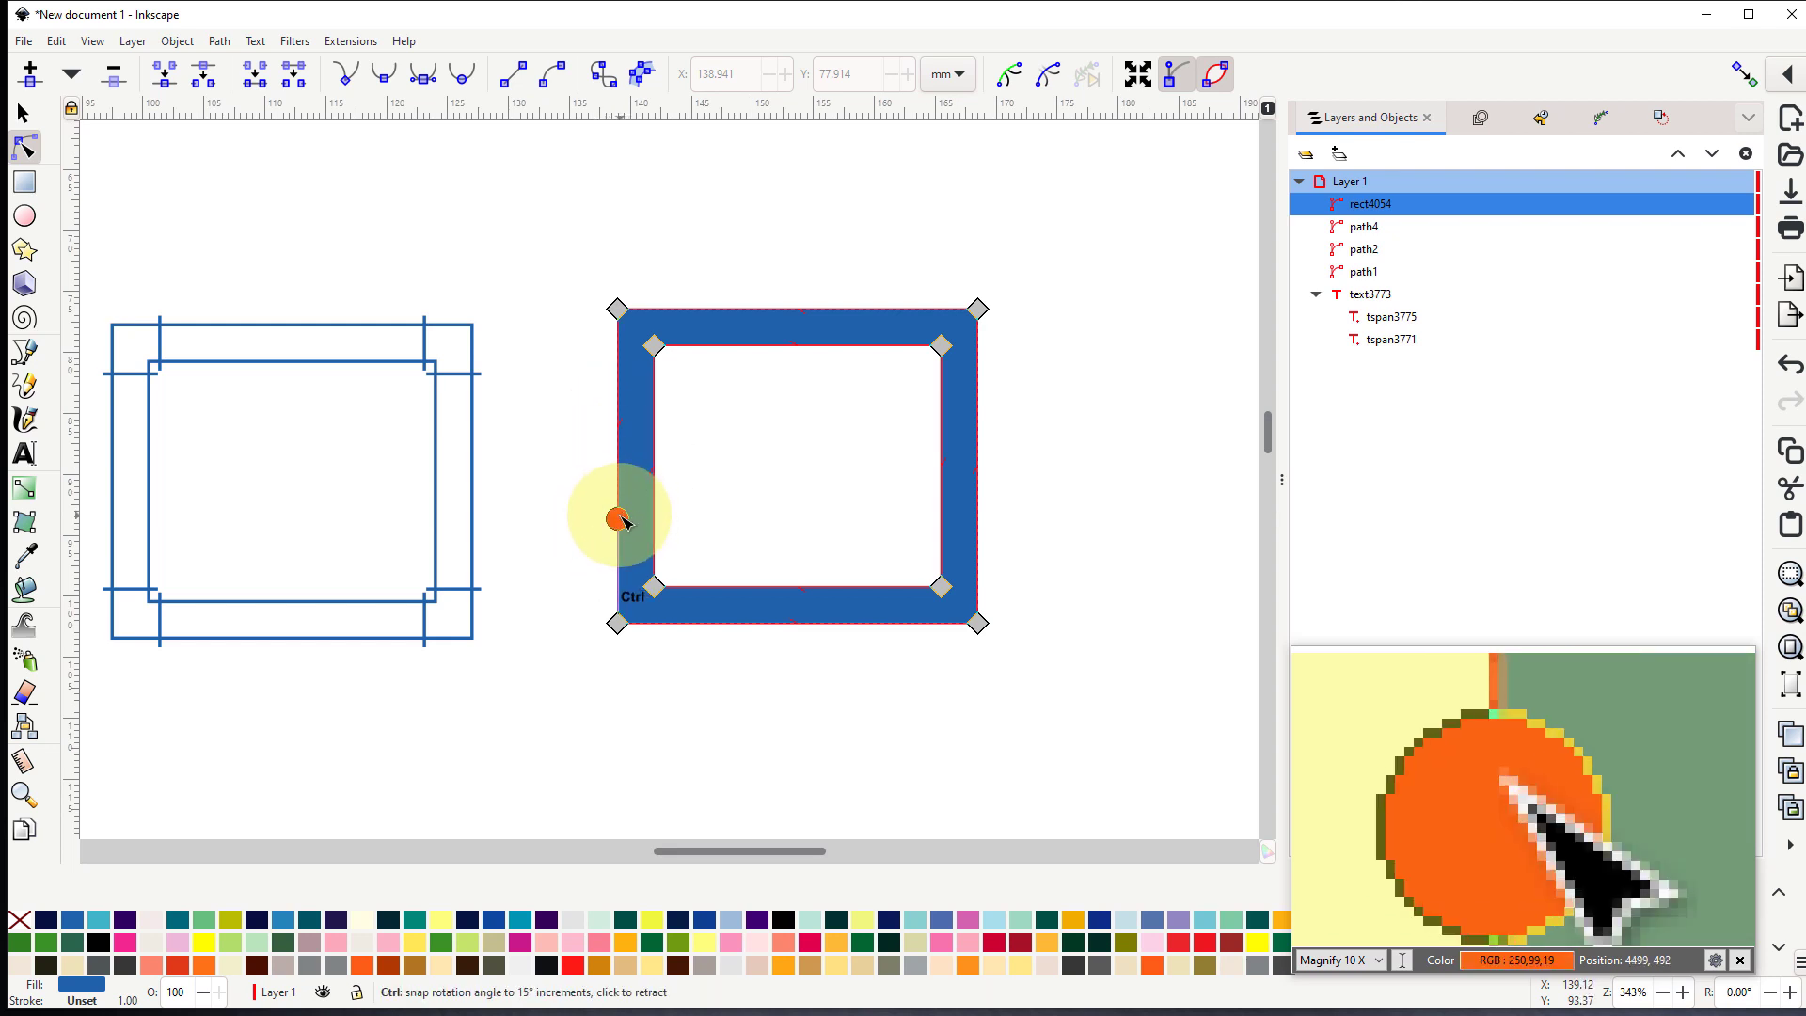
ctrl+click(620, 517)
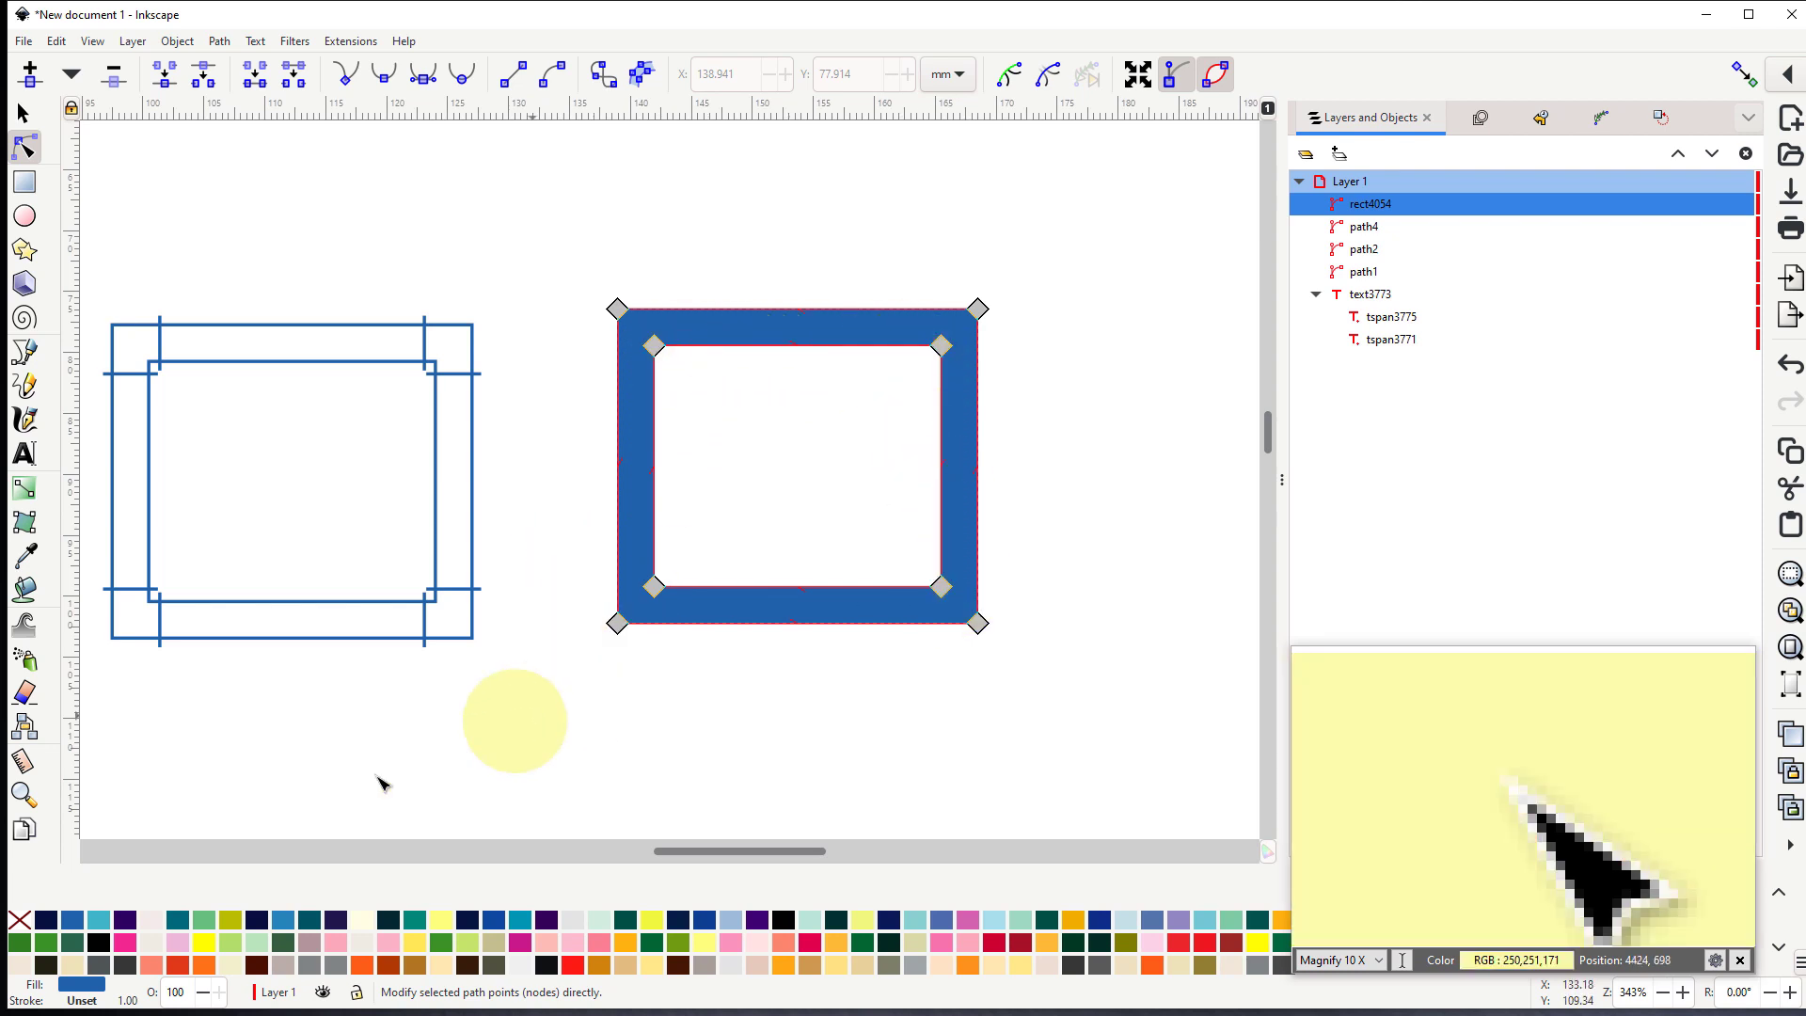
- Restyle the converted rectangle with no fill and a Magic Blue stroke 0.302 wide
click(19, 919)
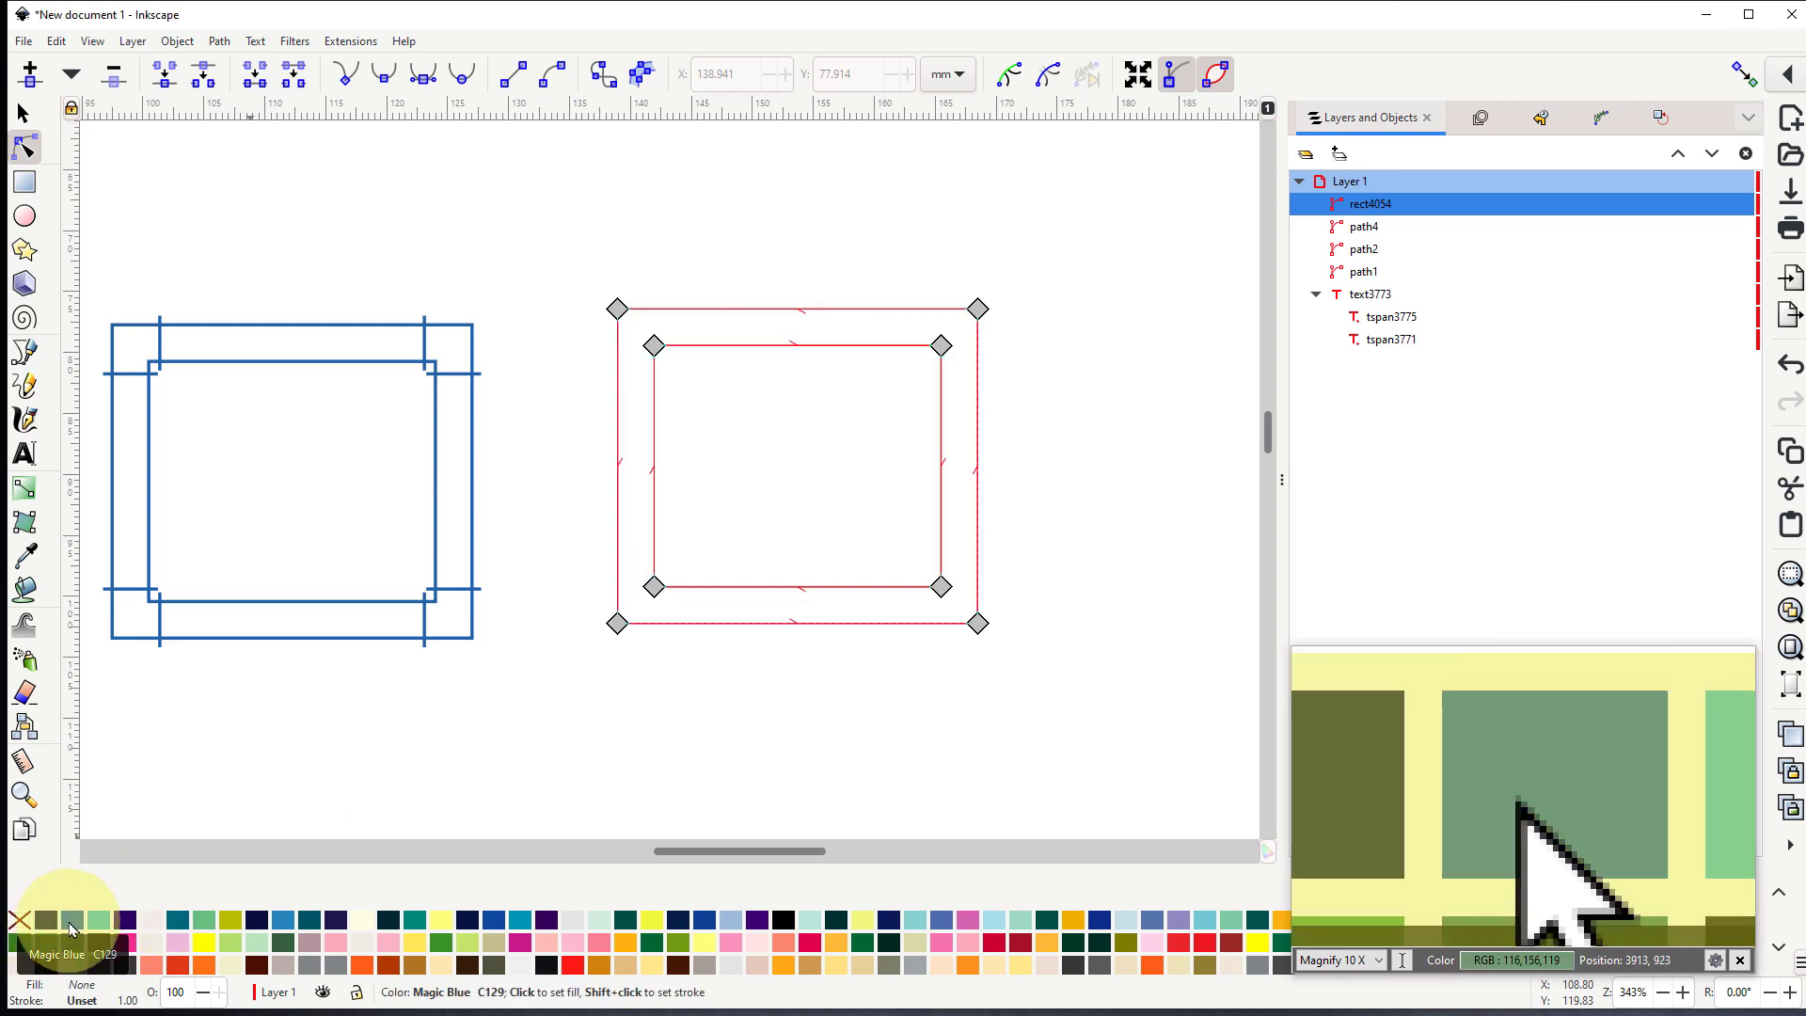
shift+click(71, 930)
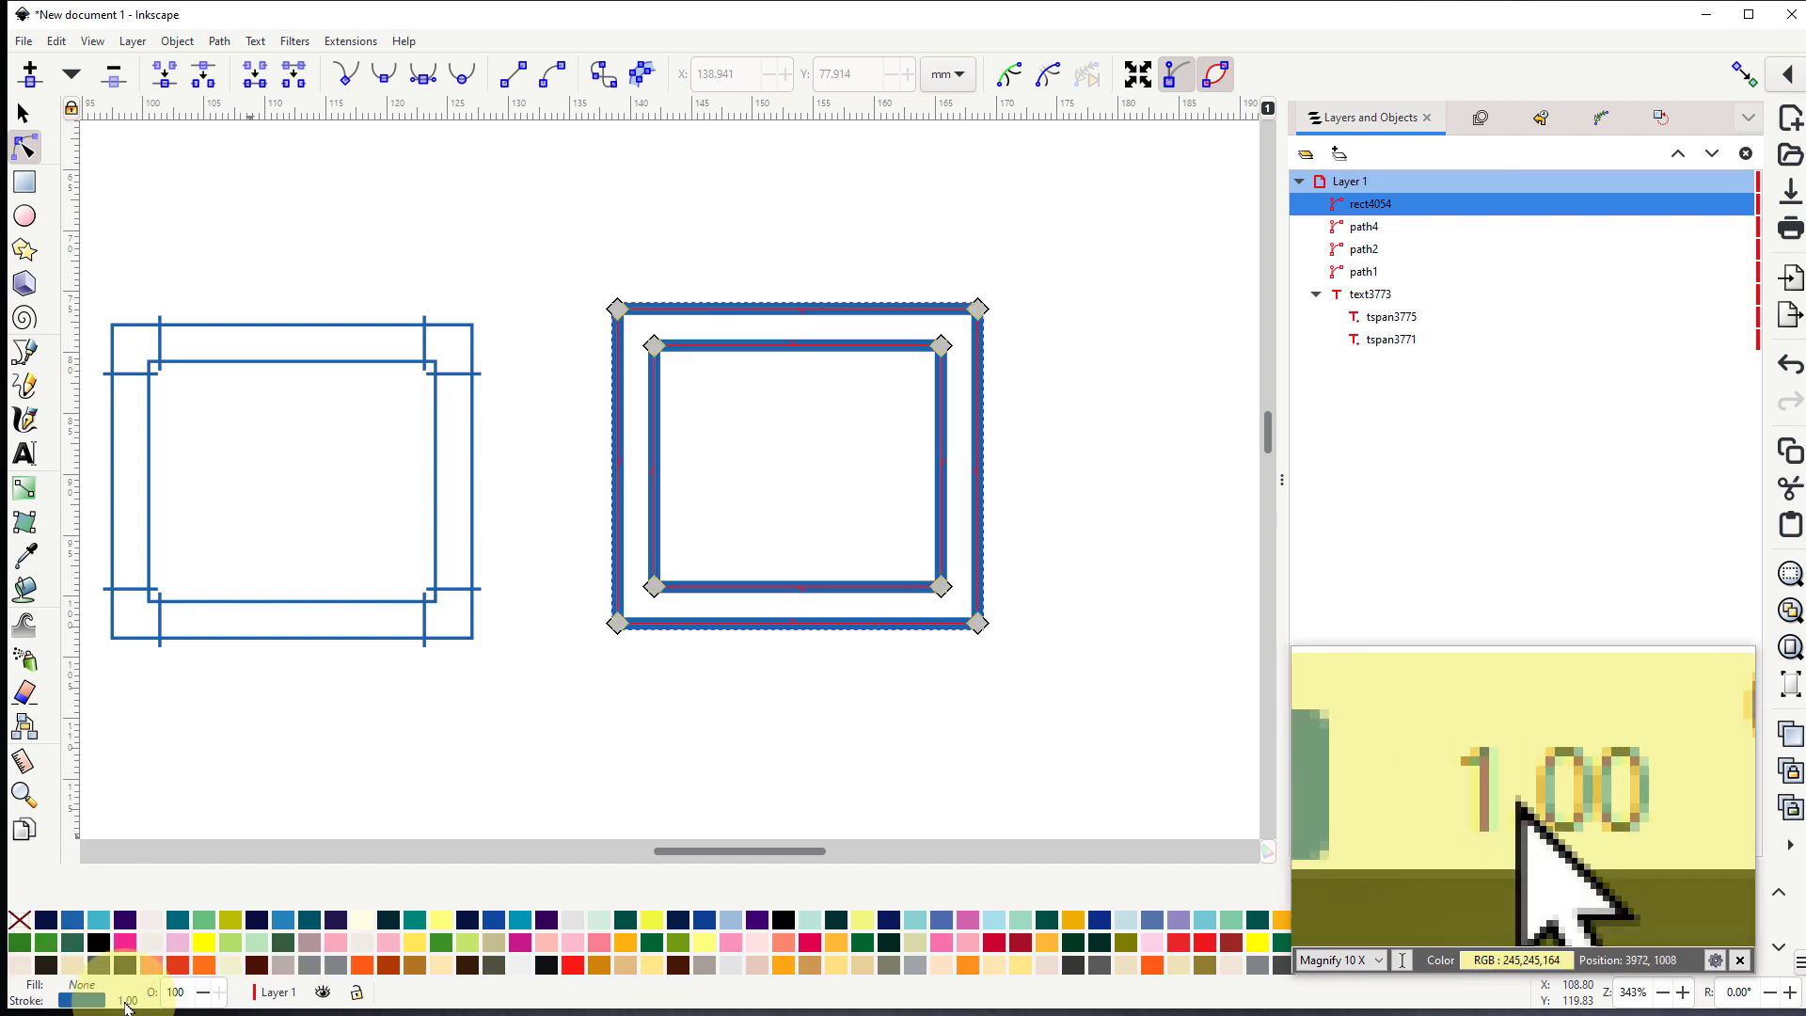
drag(126, 1006, 346, 1008)
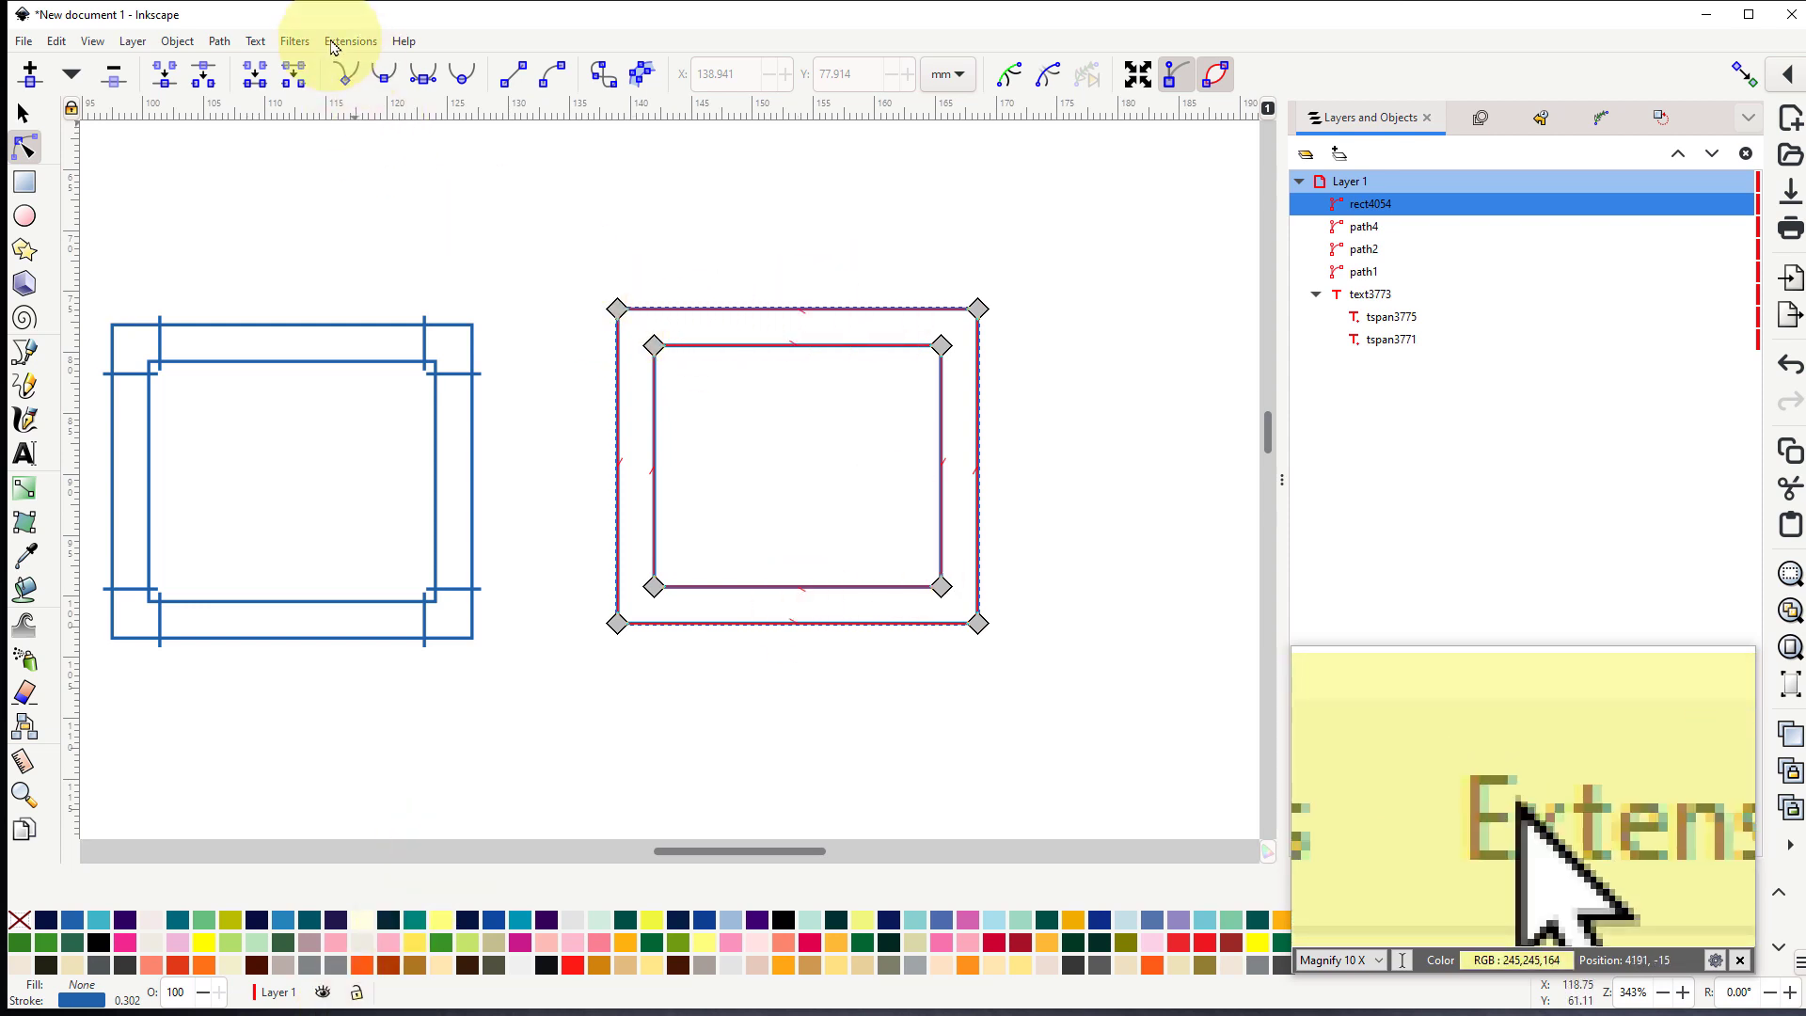
- Break the converted rectangle apart into separate outer and inner outlines, and select the inner one for node editing
click(220, 44)
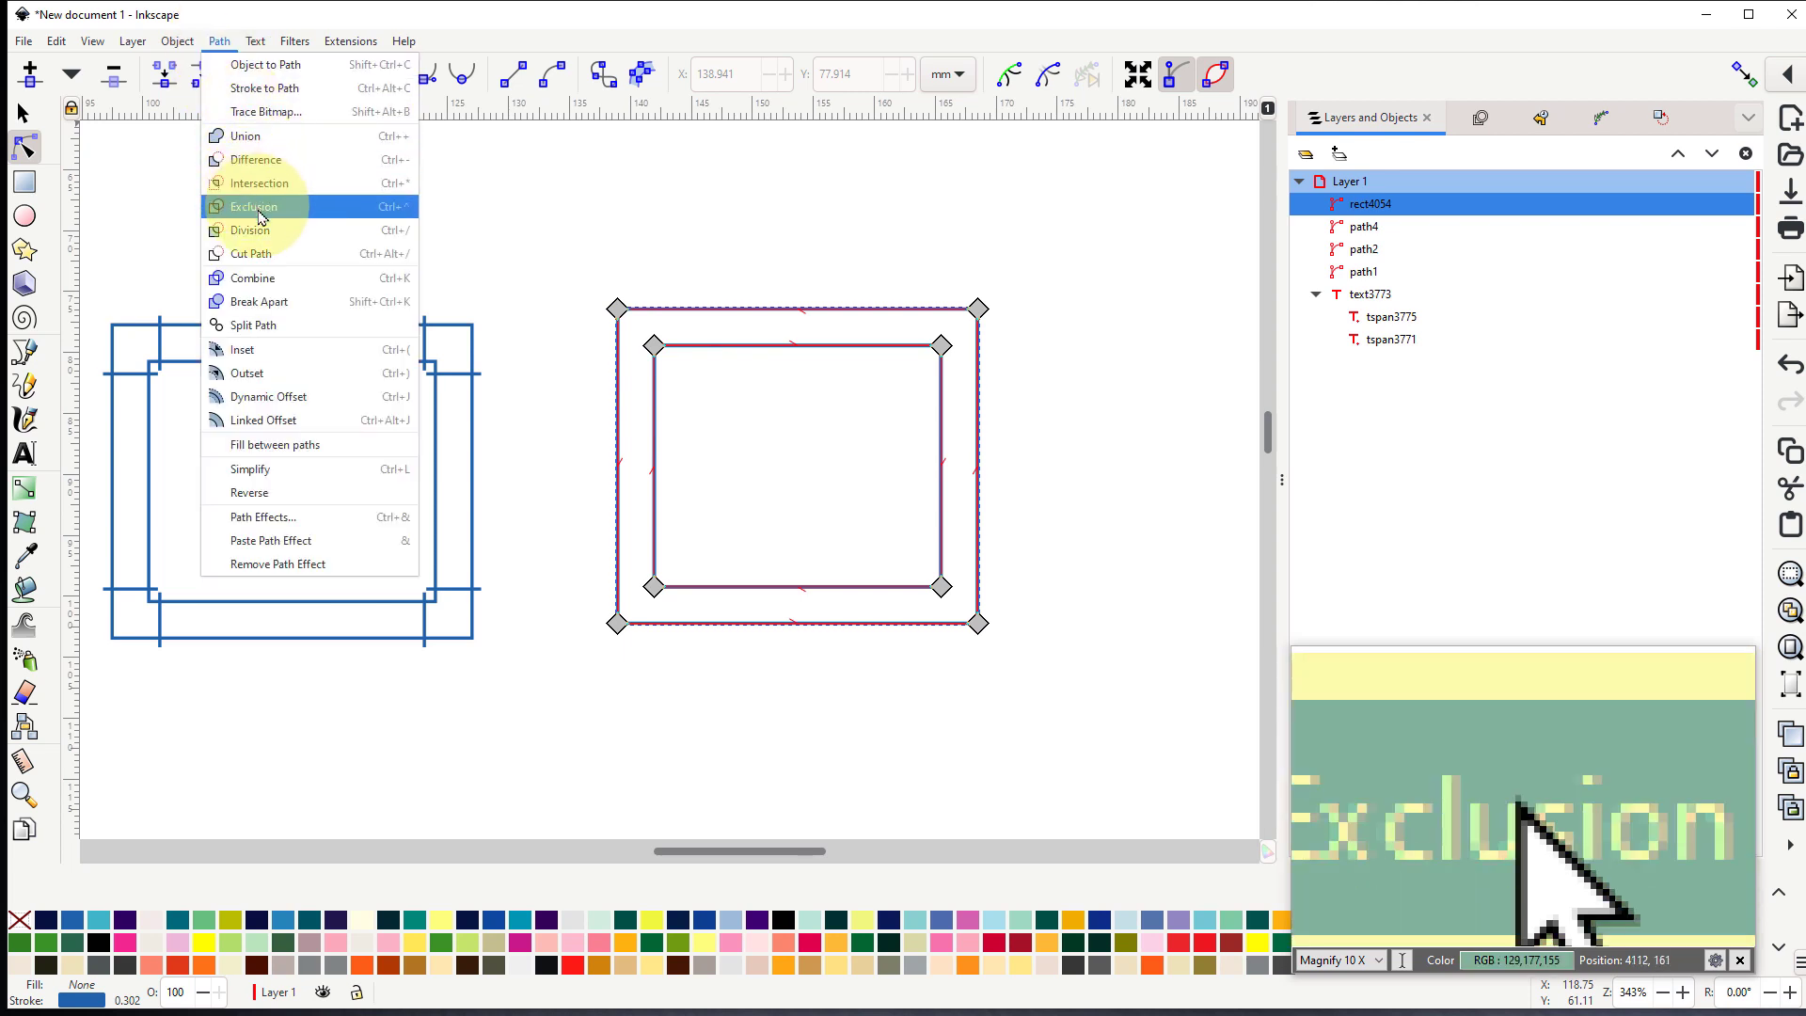
click(264, 303)
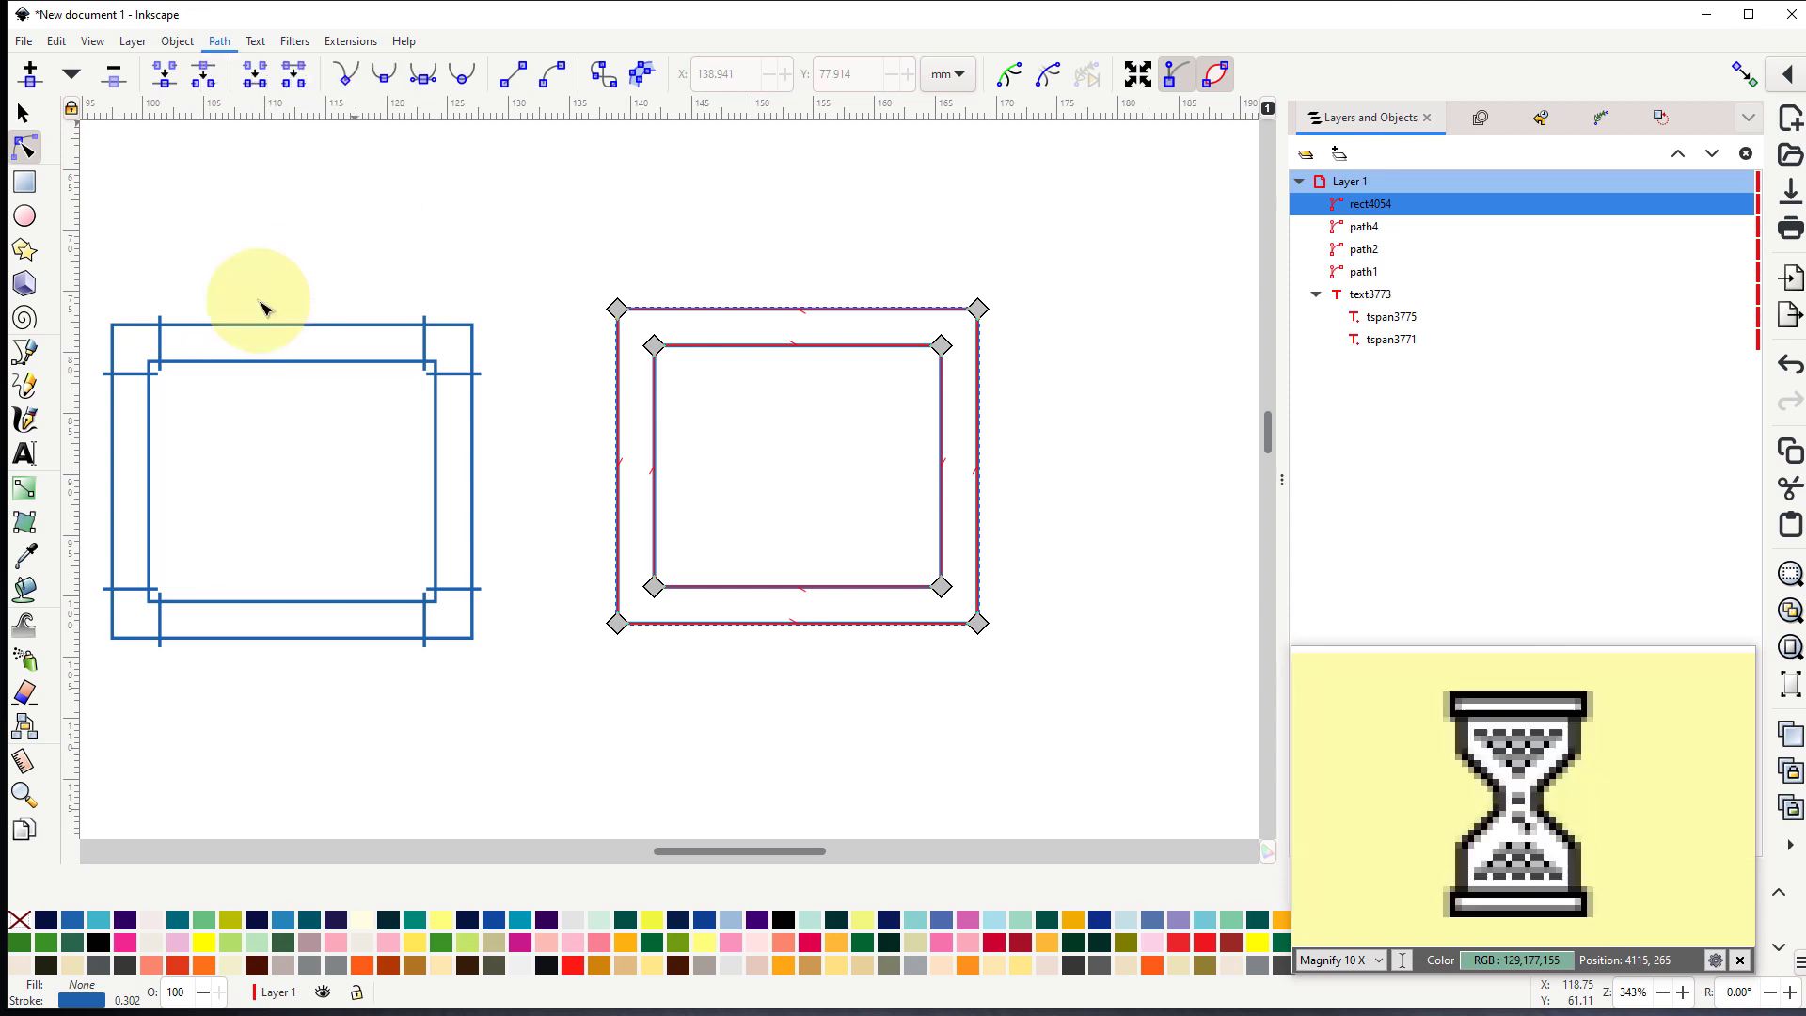
click(743, 249)
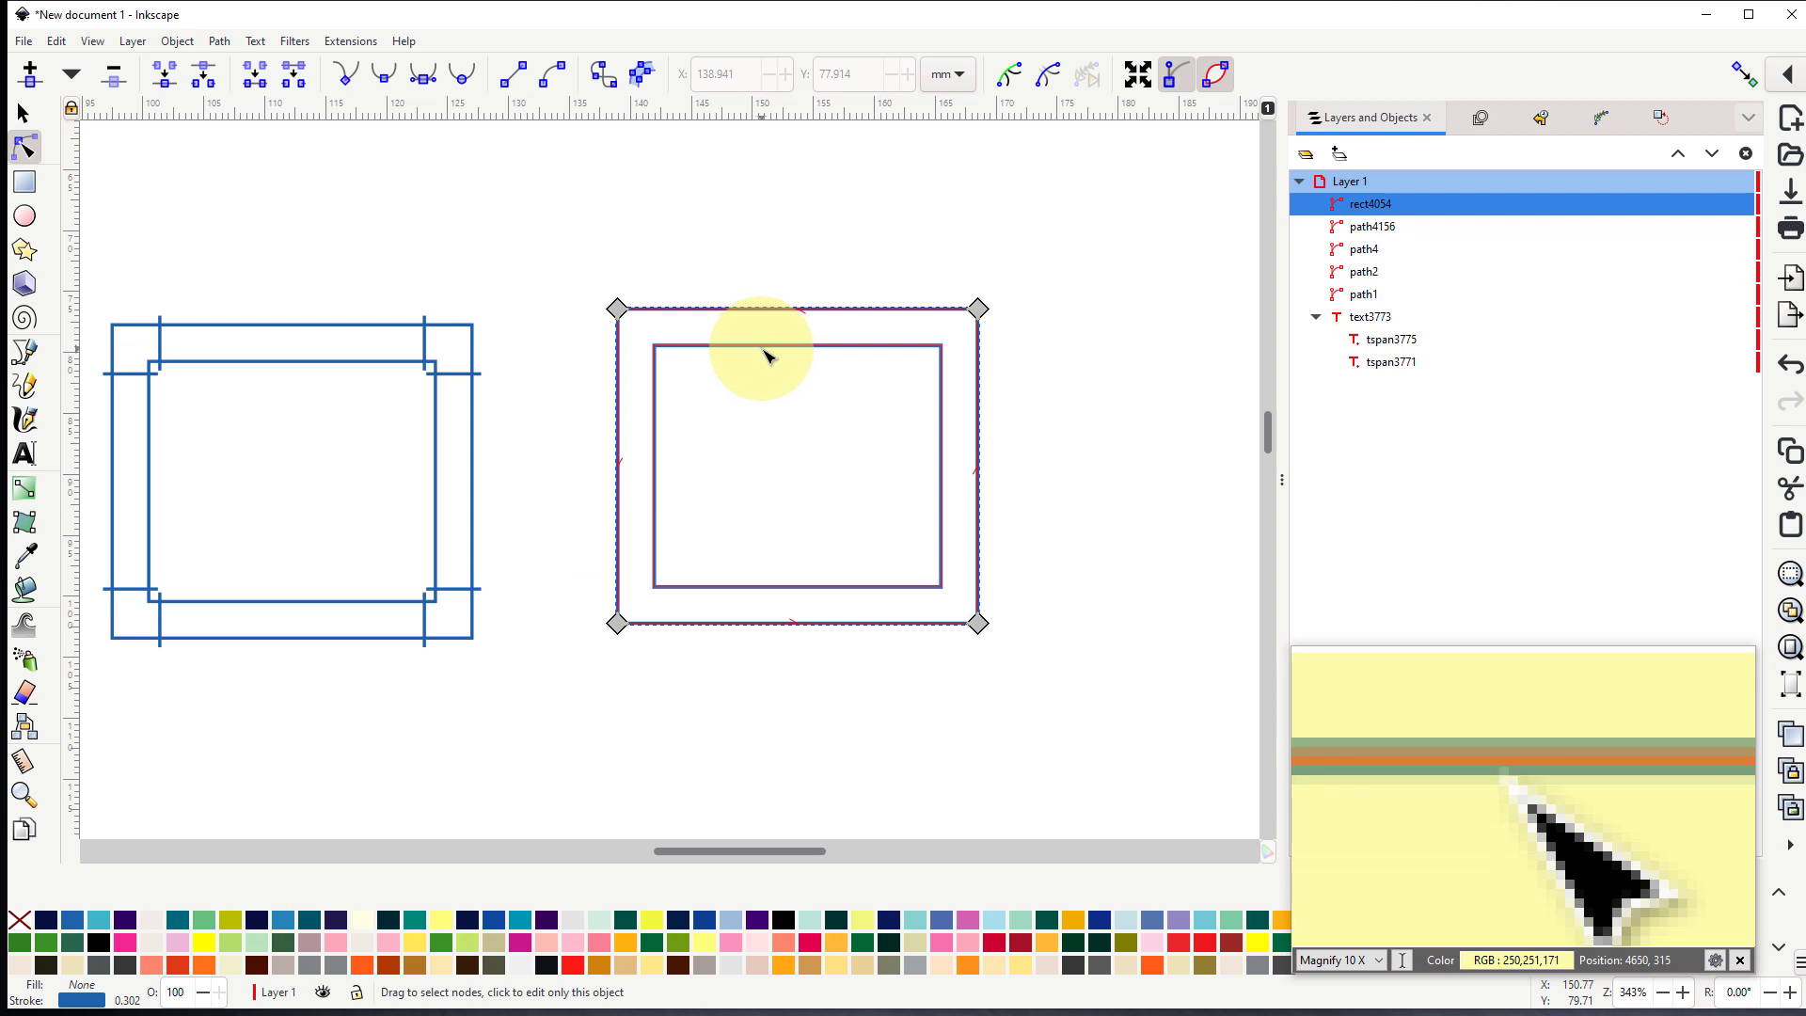
click(776, 348)
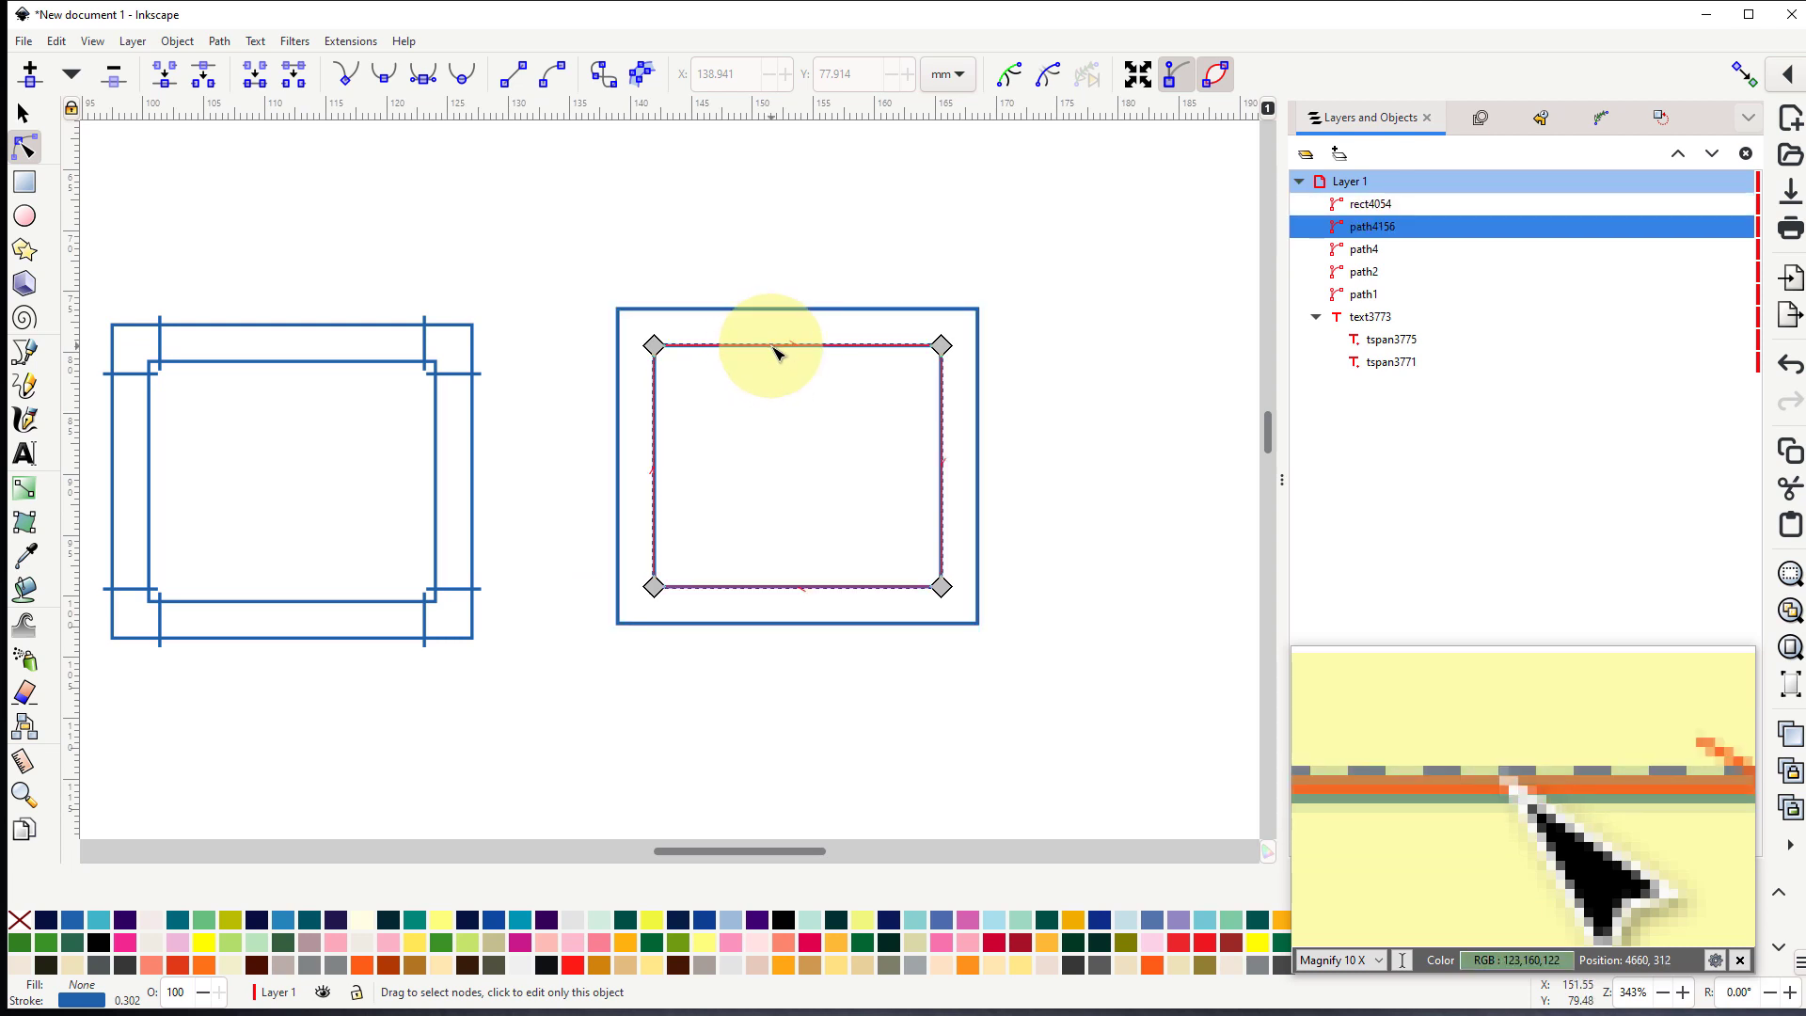
- Add a node midway along the left side of both the inner and outer outlines, and break each path at that node
double_click(656, 466)
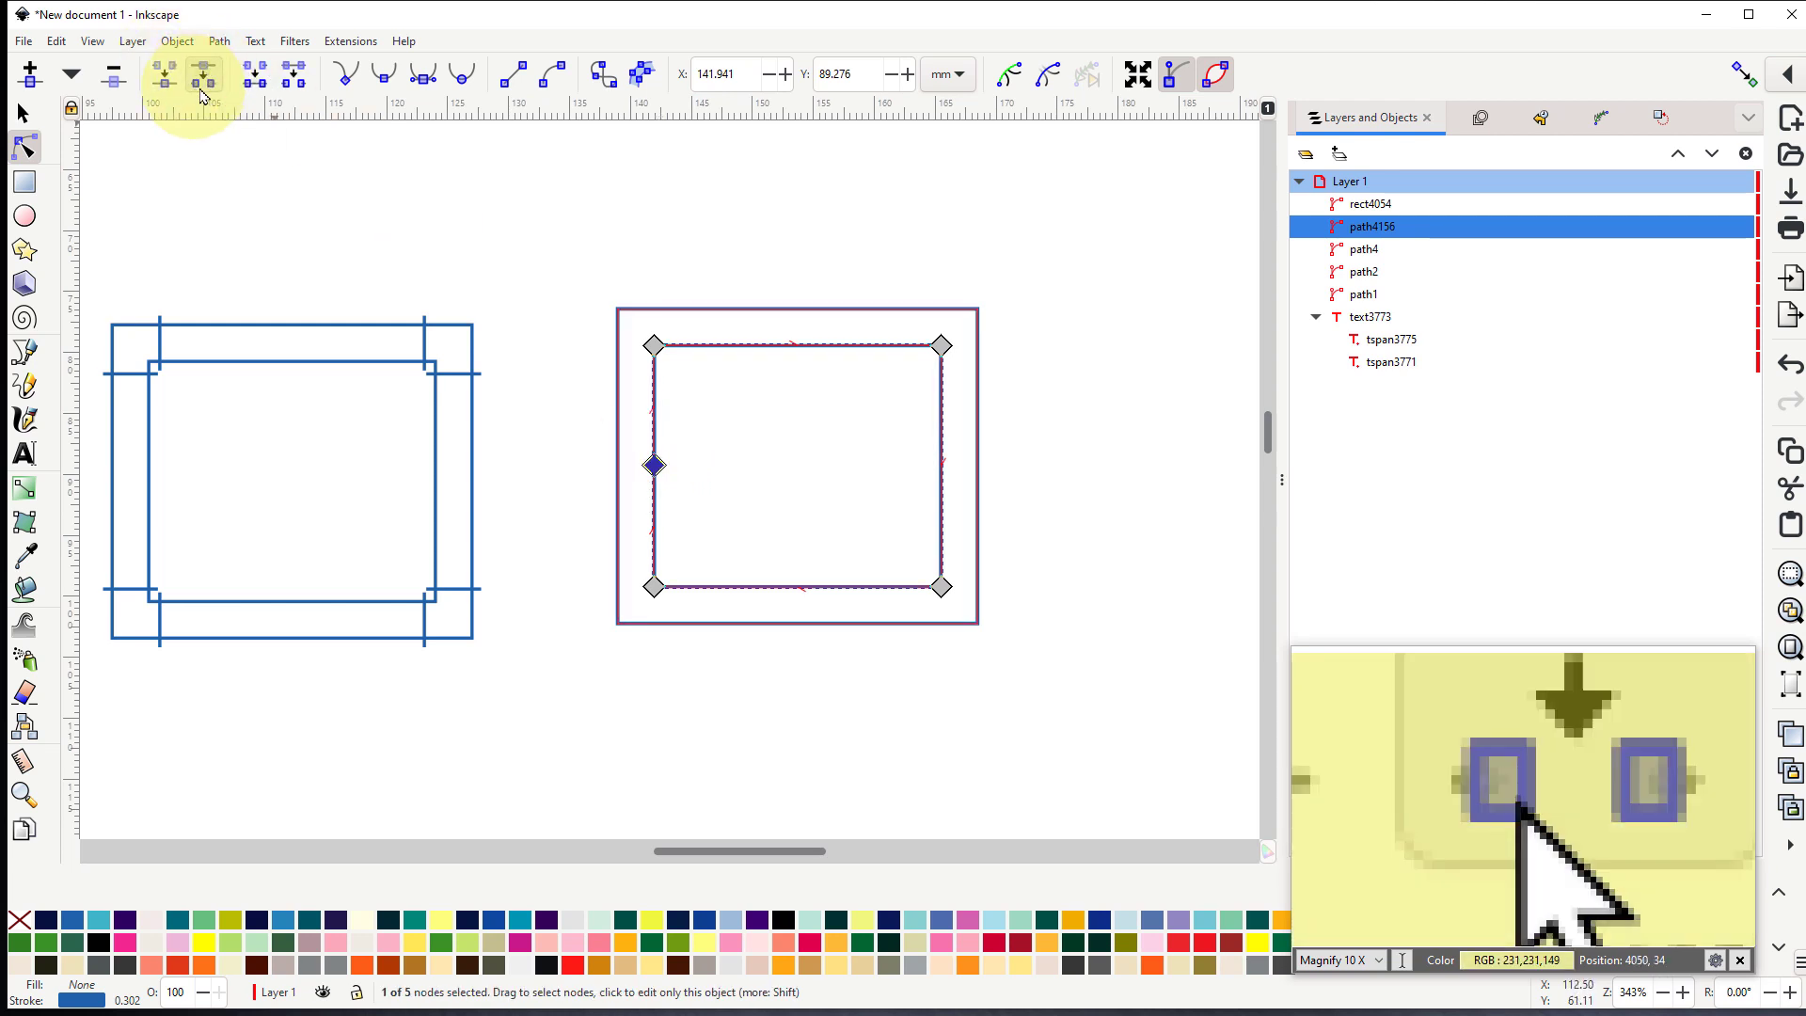
click(618, 465)
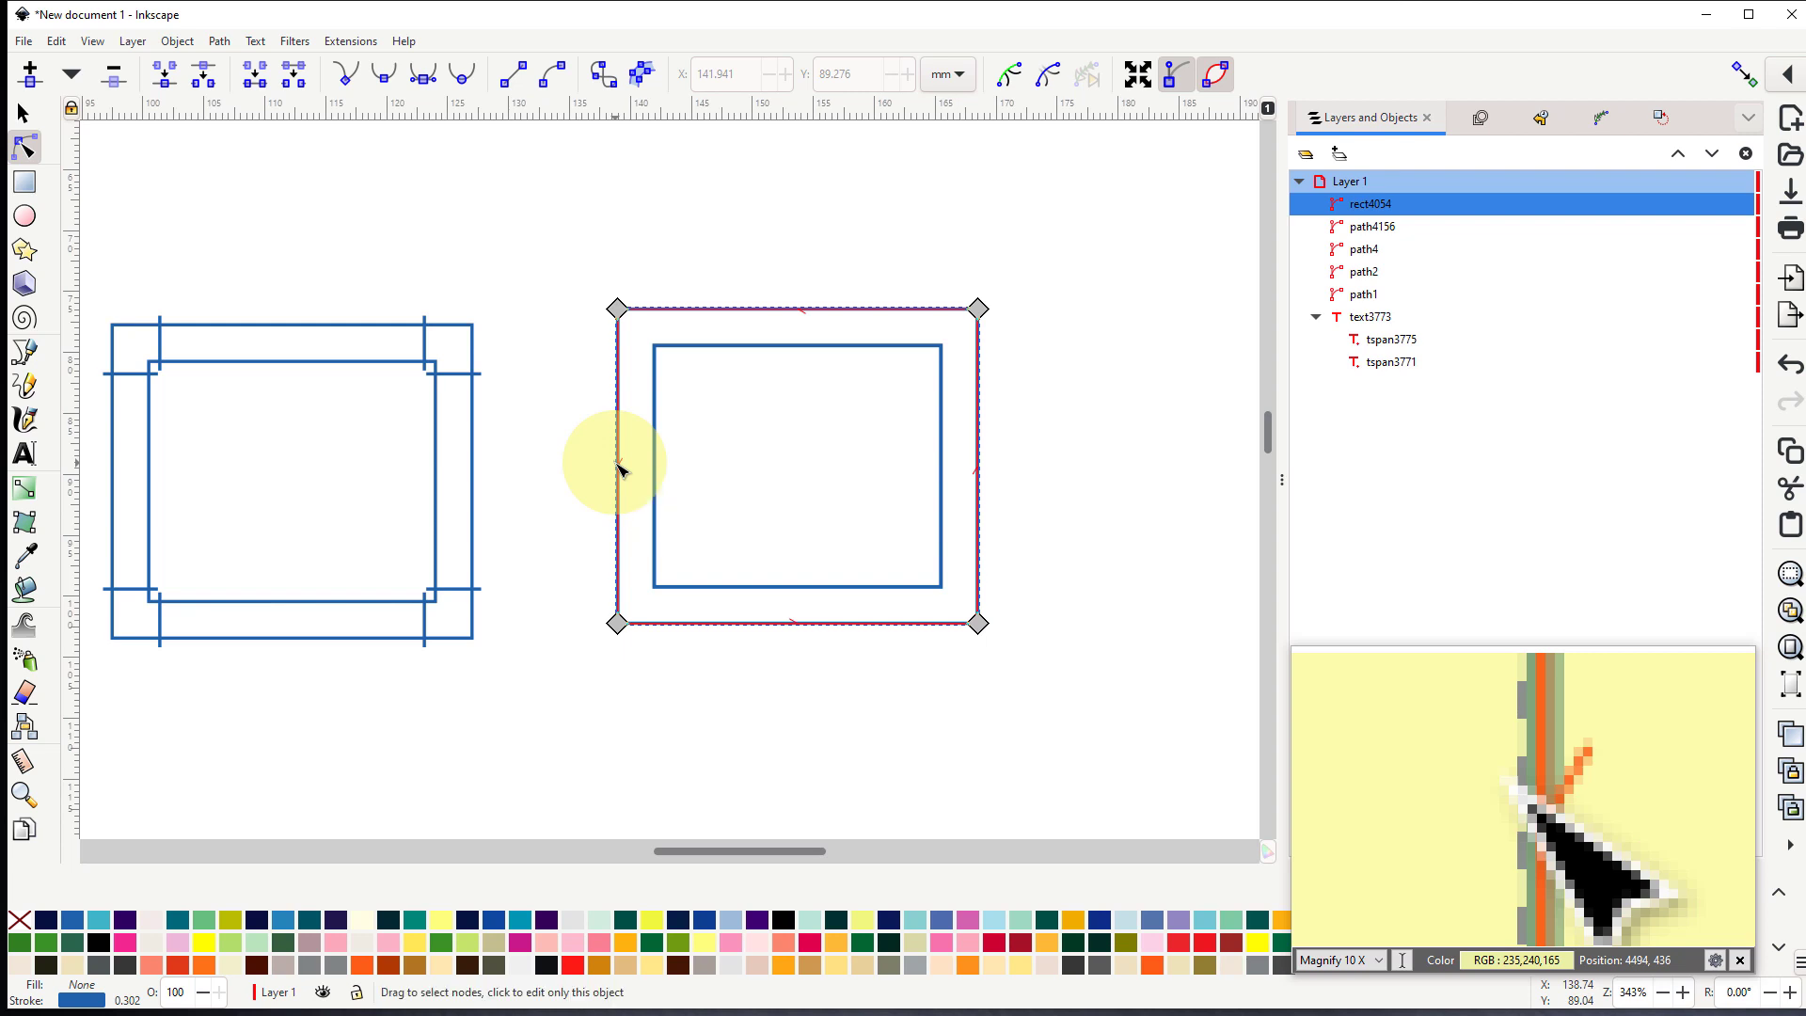
click(619, 467)
double_click(619, 466)
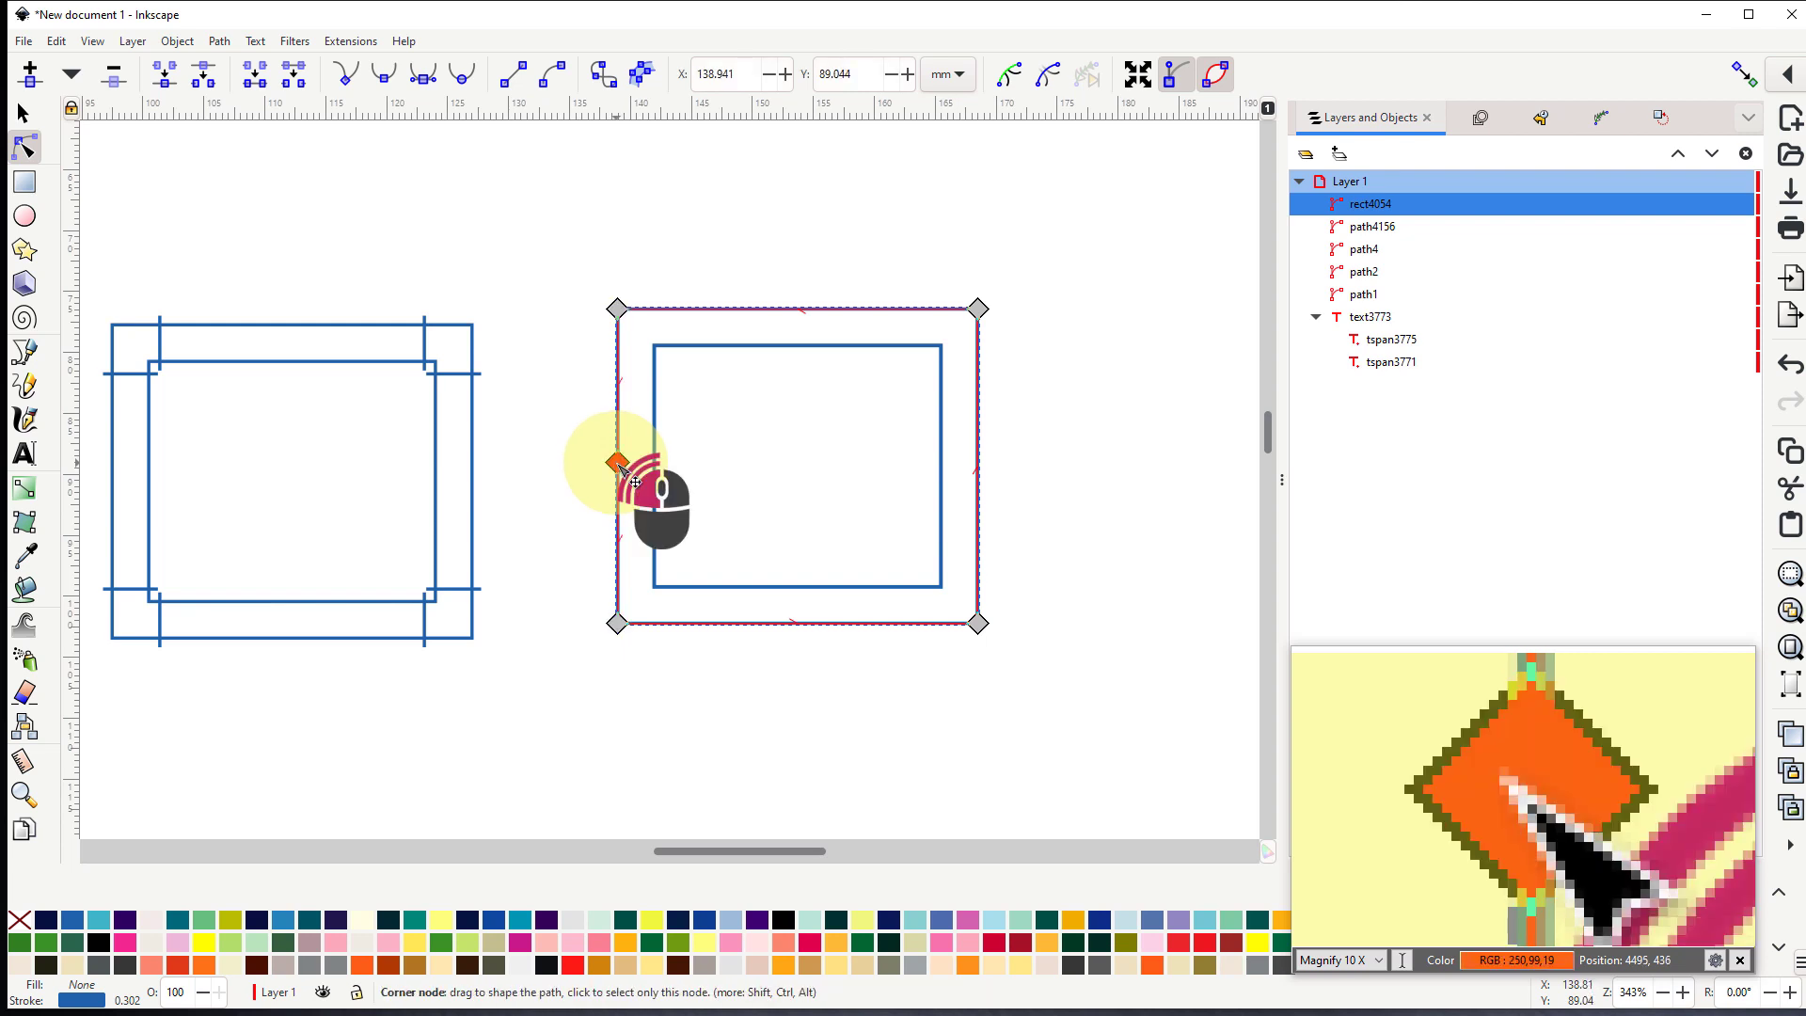
click(206, 77)
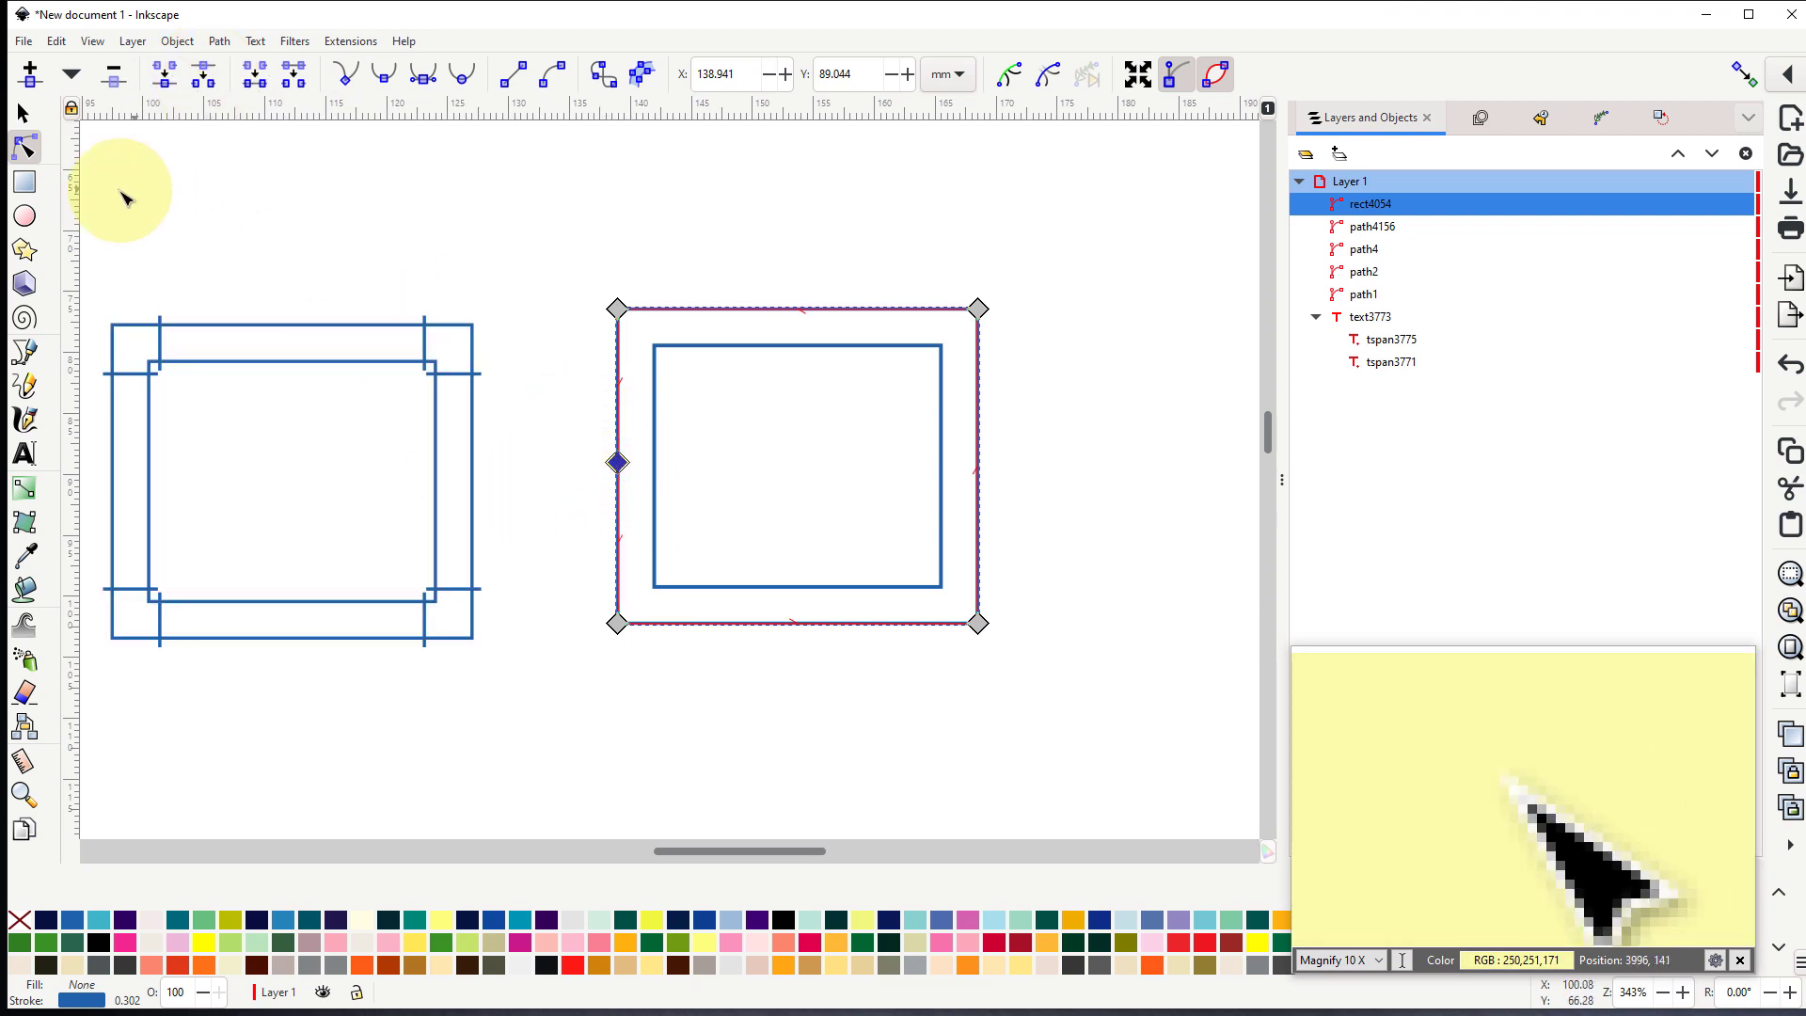
- Draw five short freehand rungs across both outlines: two on the left side, flanking the break, and one on each other side
click(28, 388)
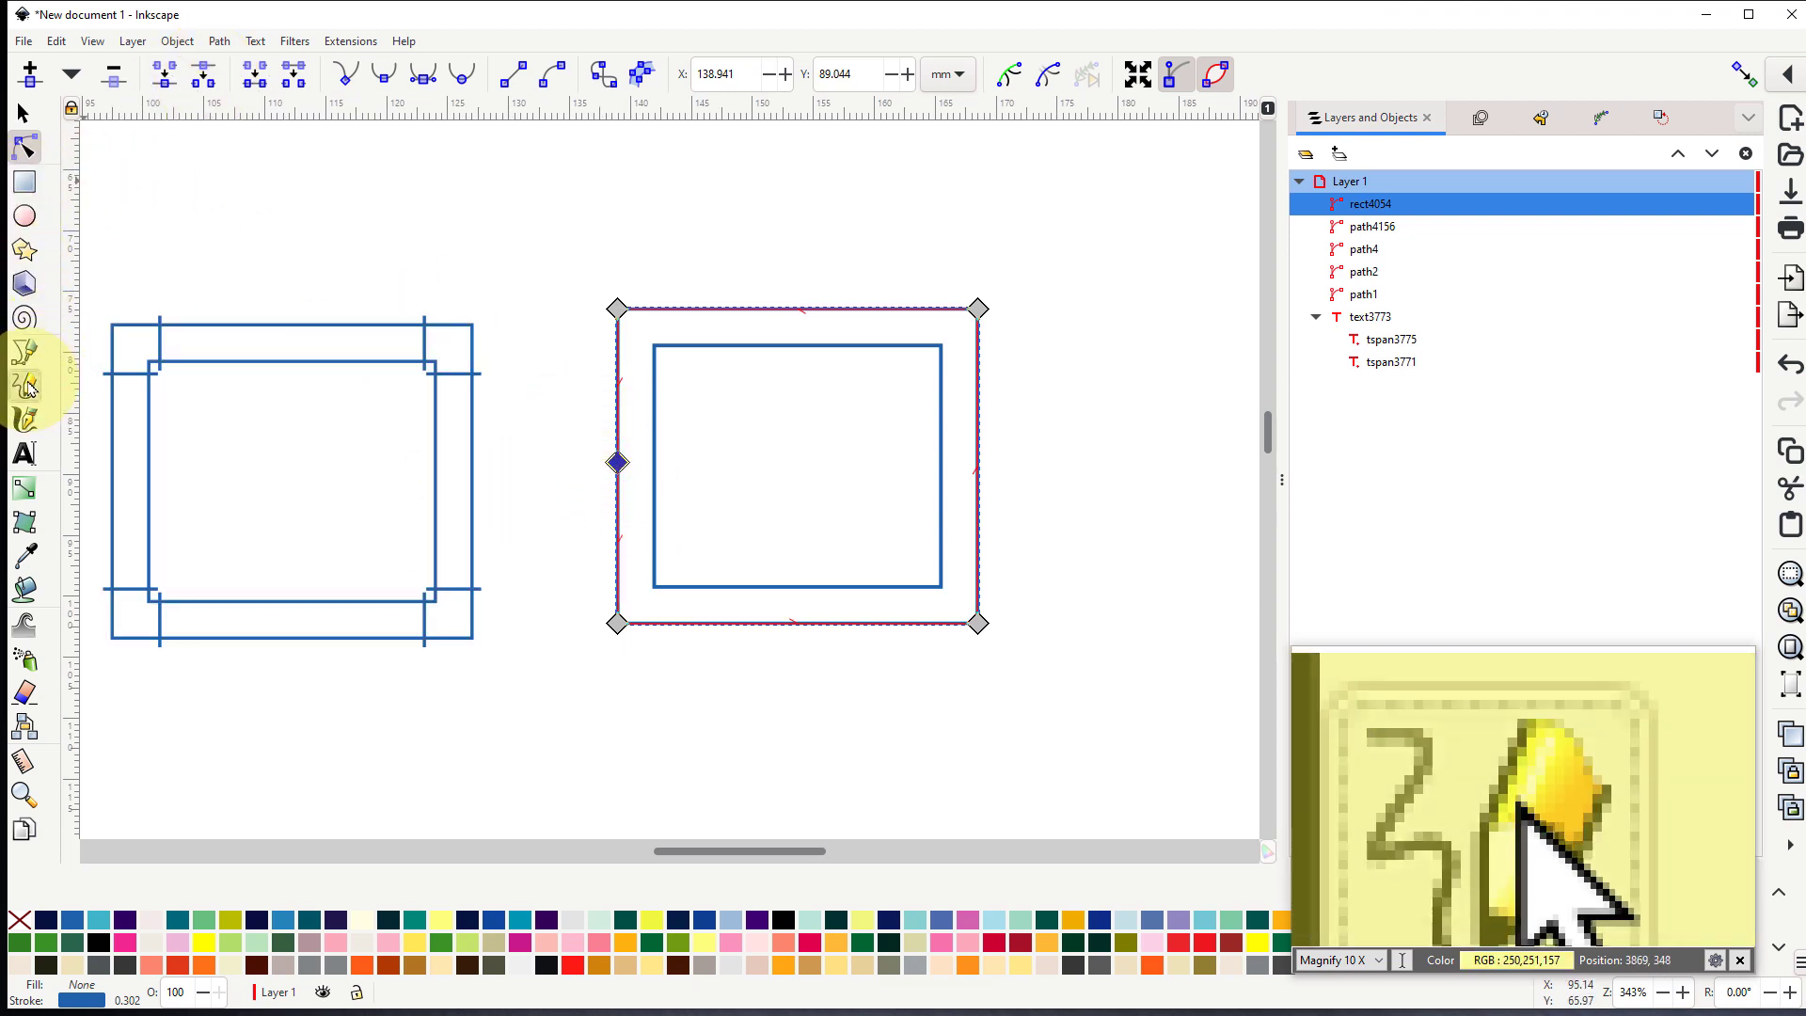
drag(592, 403, 675, 407)
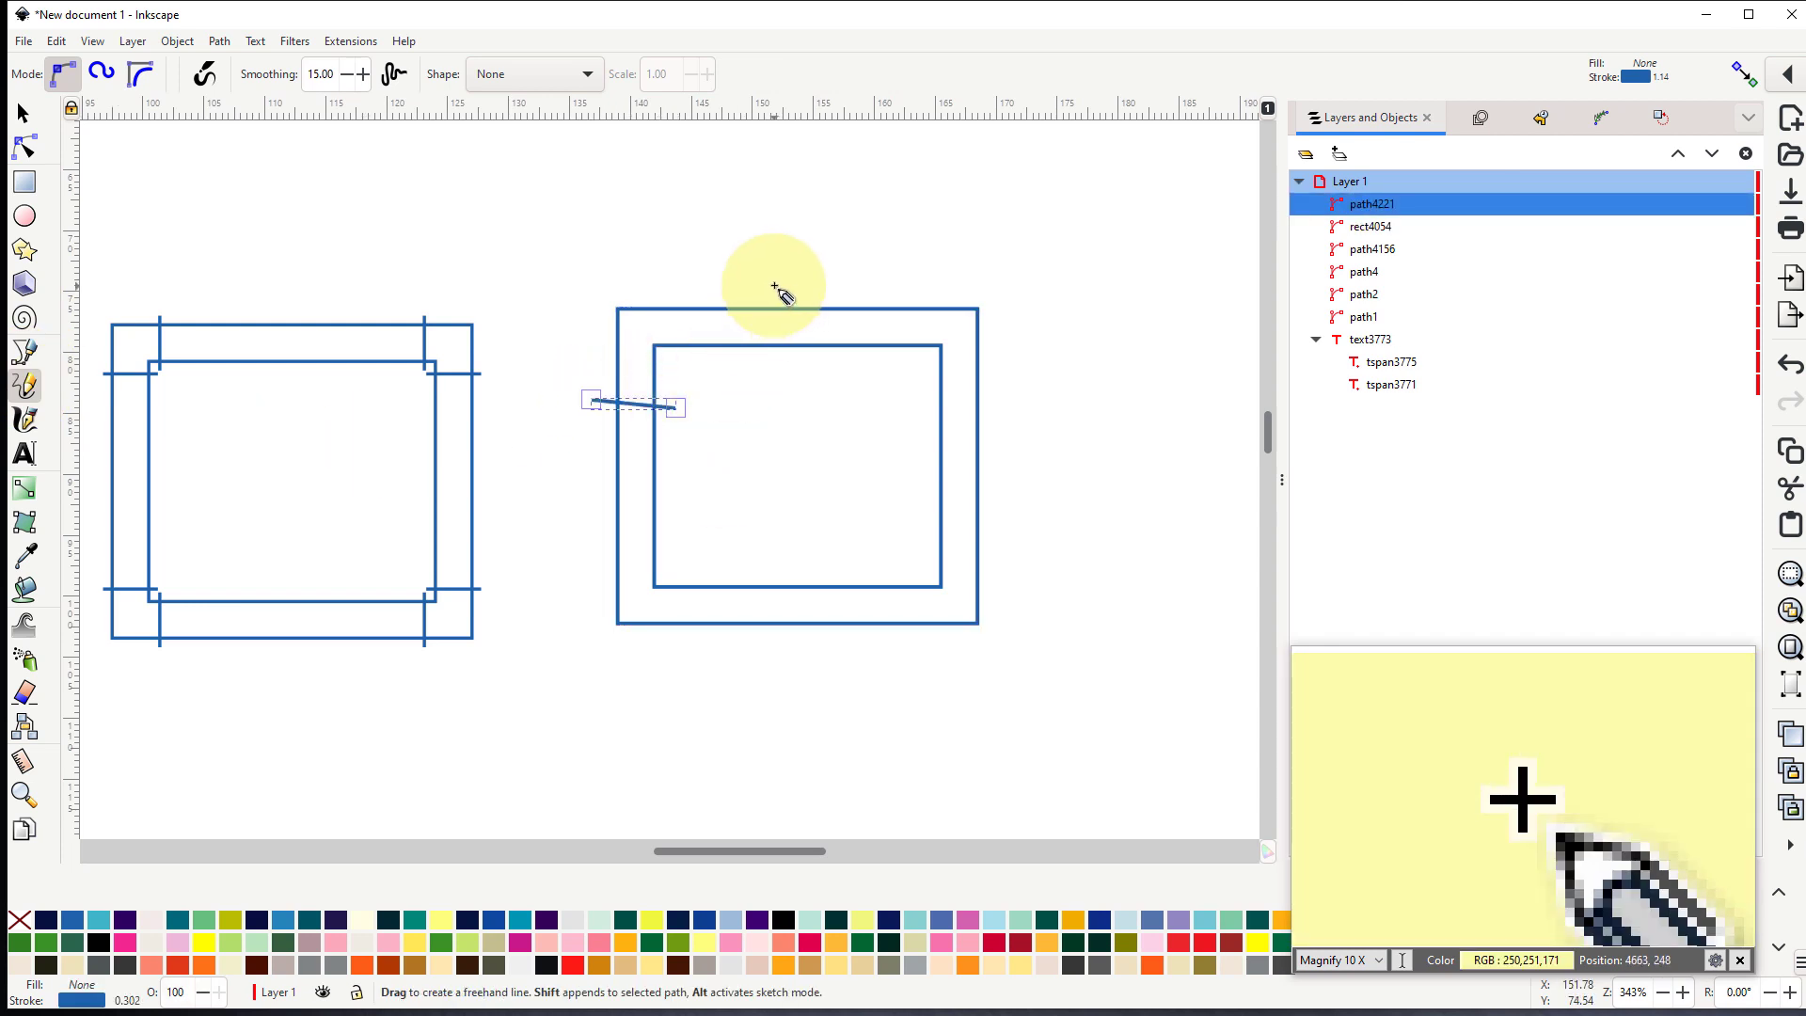
drag(773, 285, 771, 368)
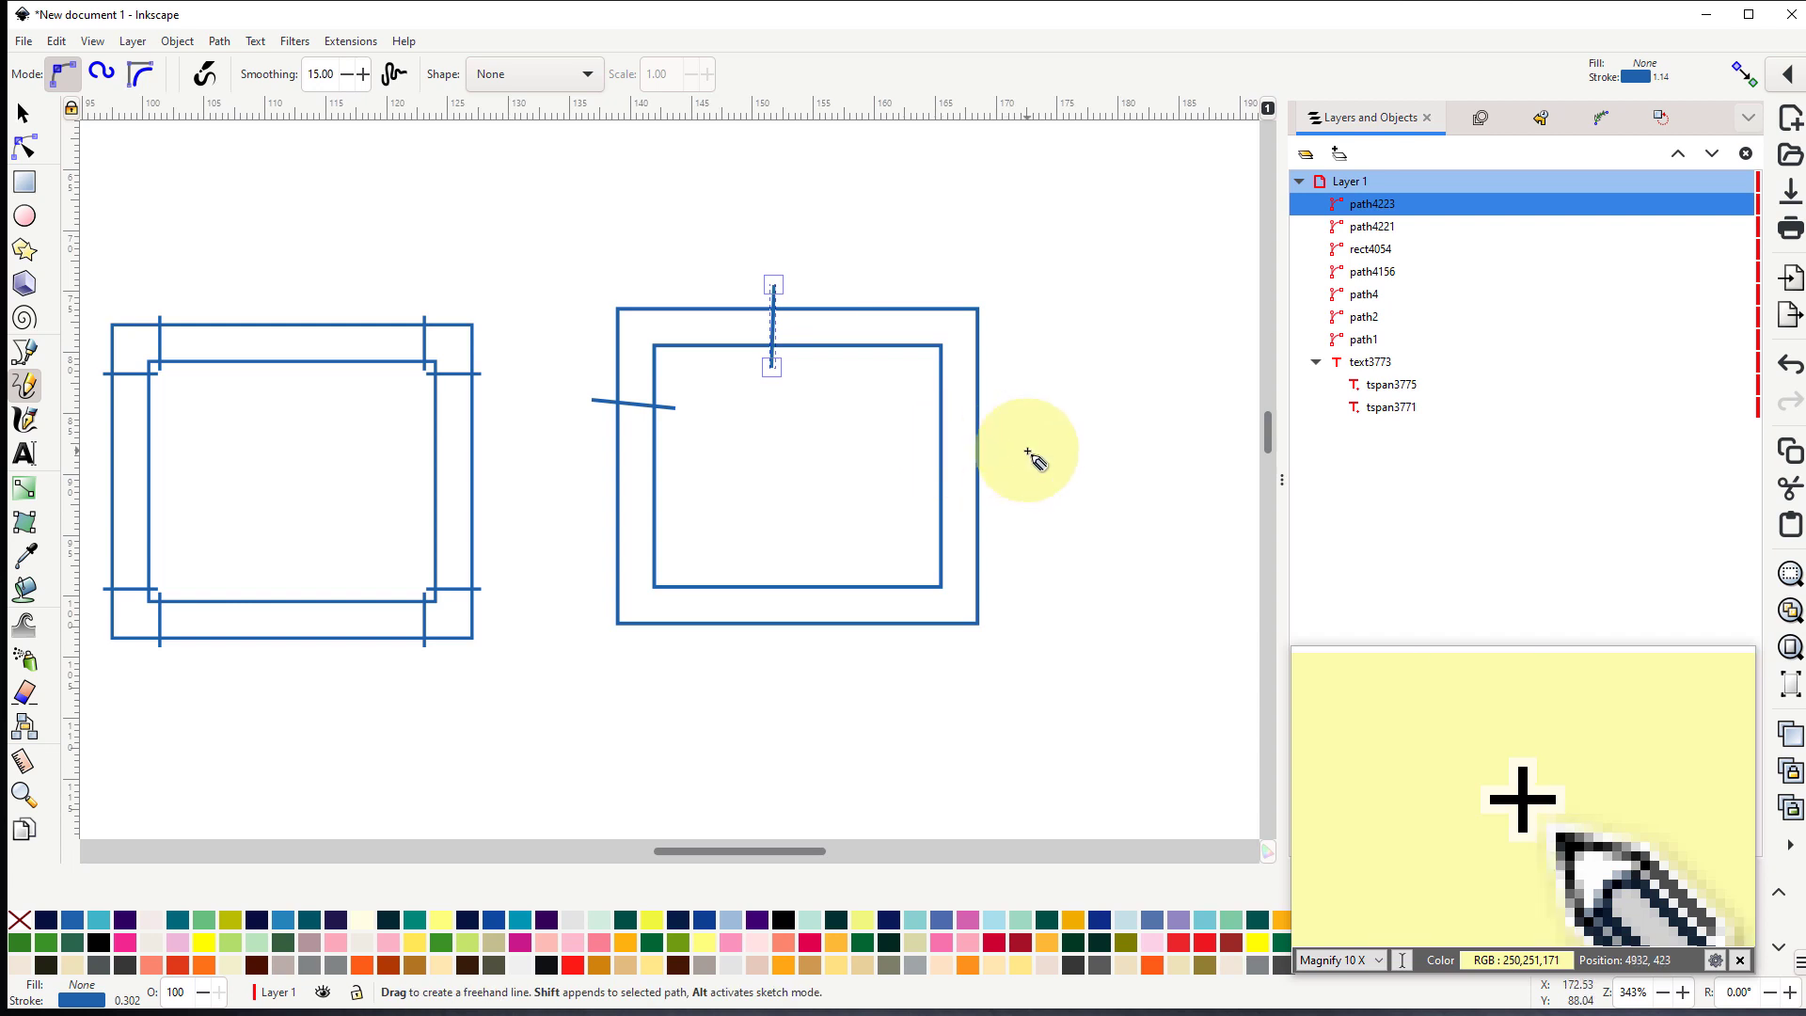
drag(1015, 456, 910, 448)
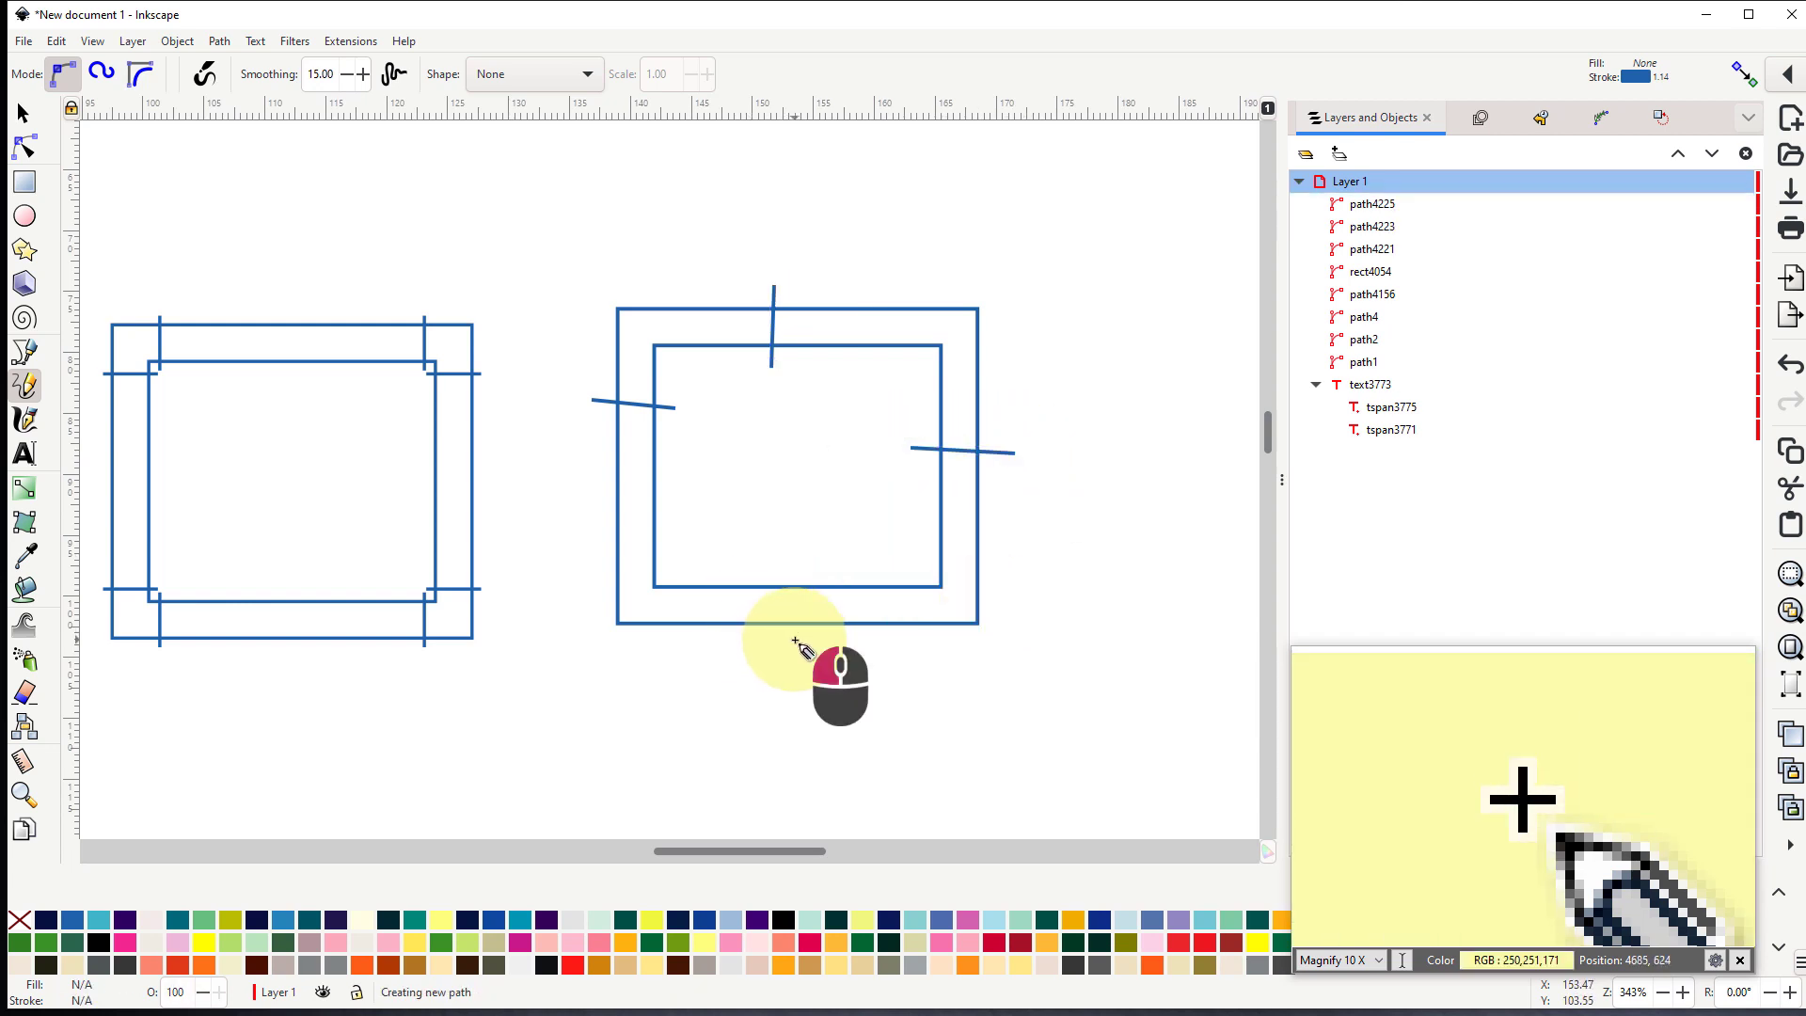
drag(795, 642, 795, 572)
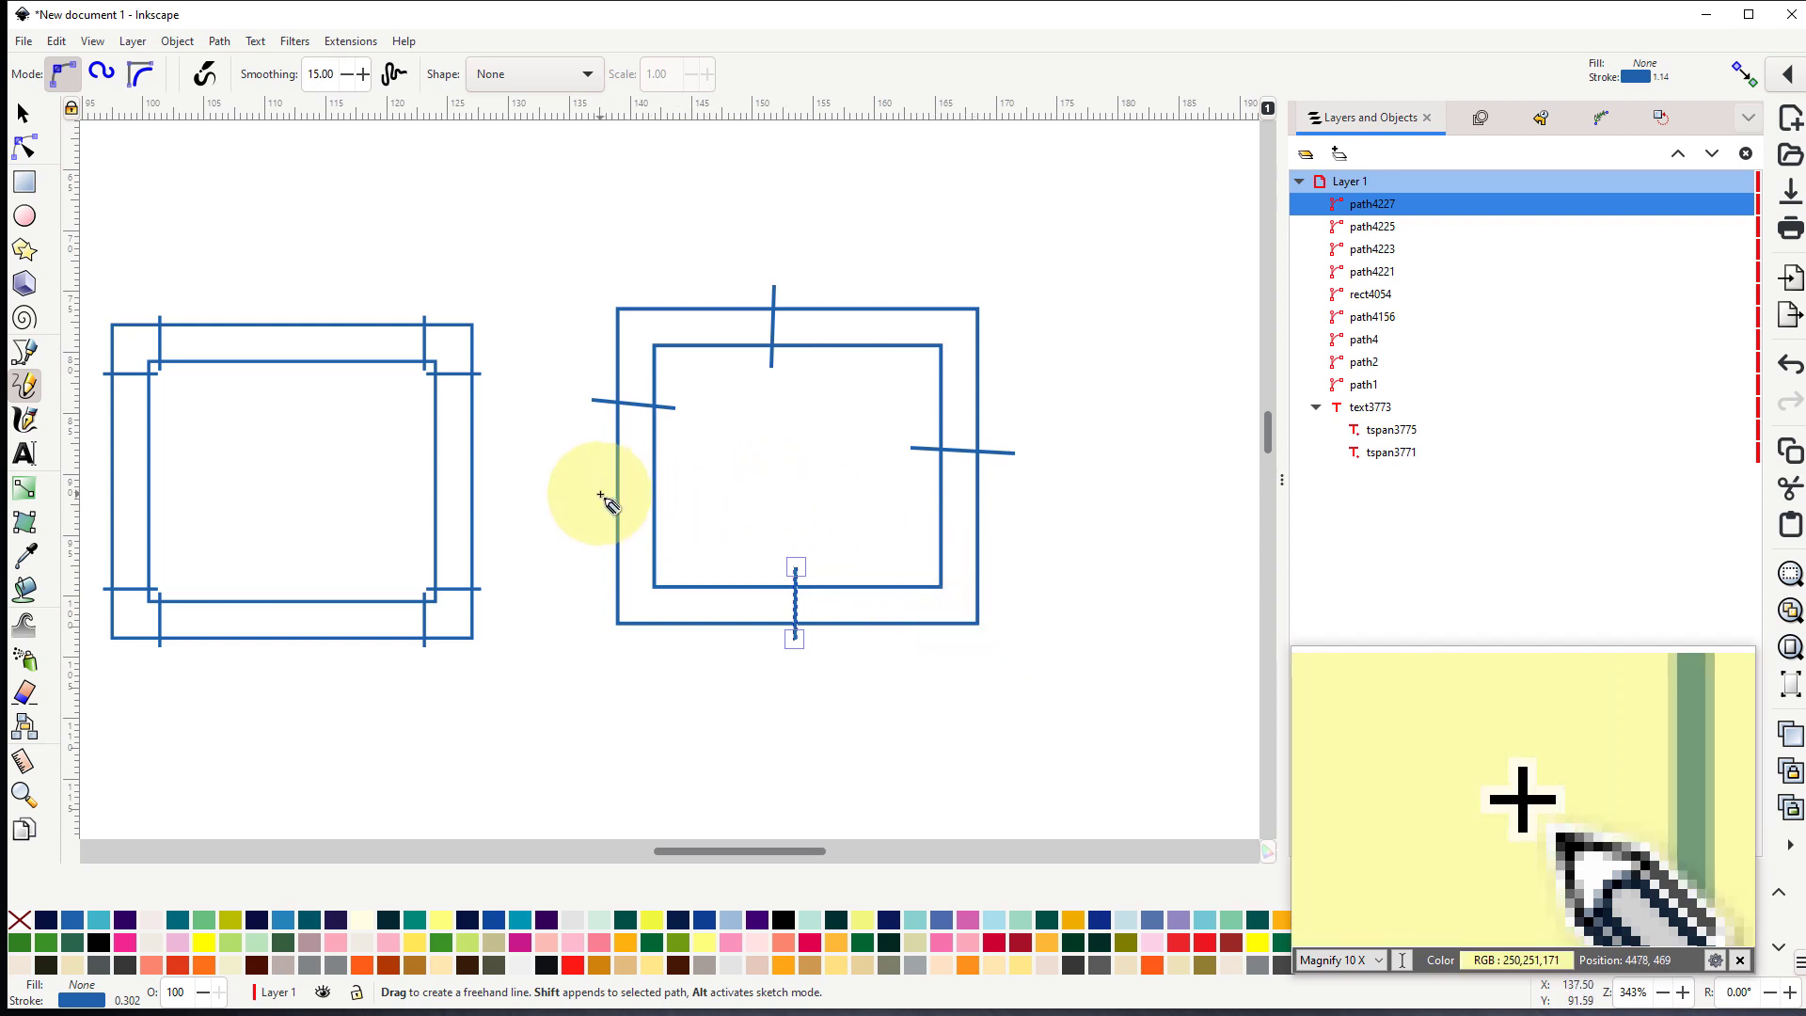
drag(601, 494, 682, 497)
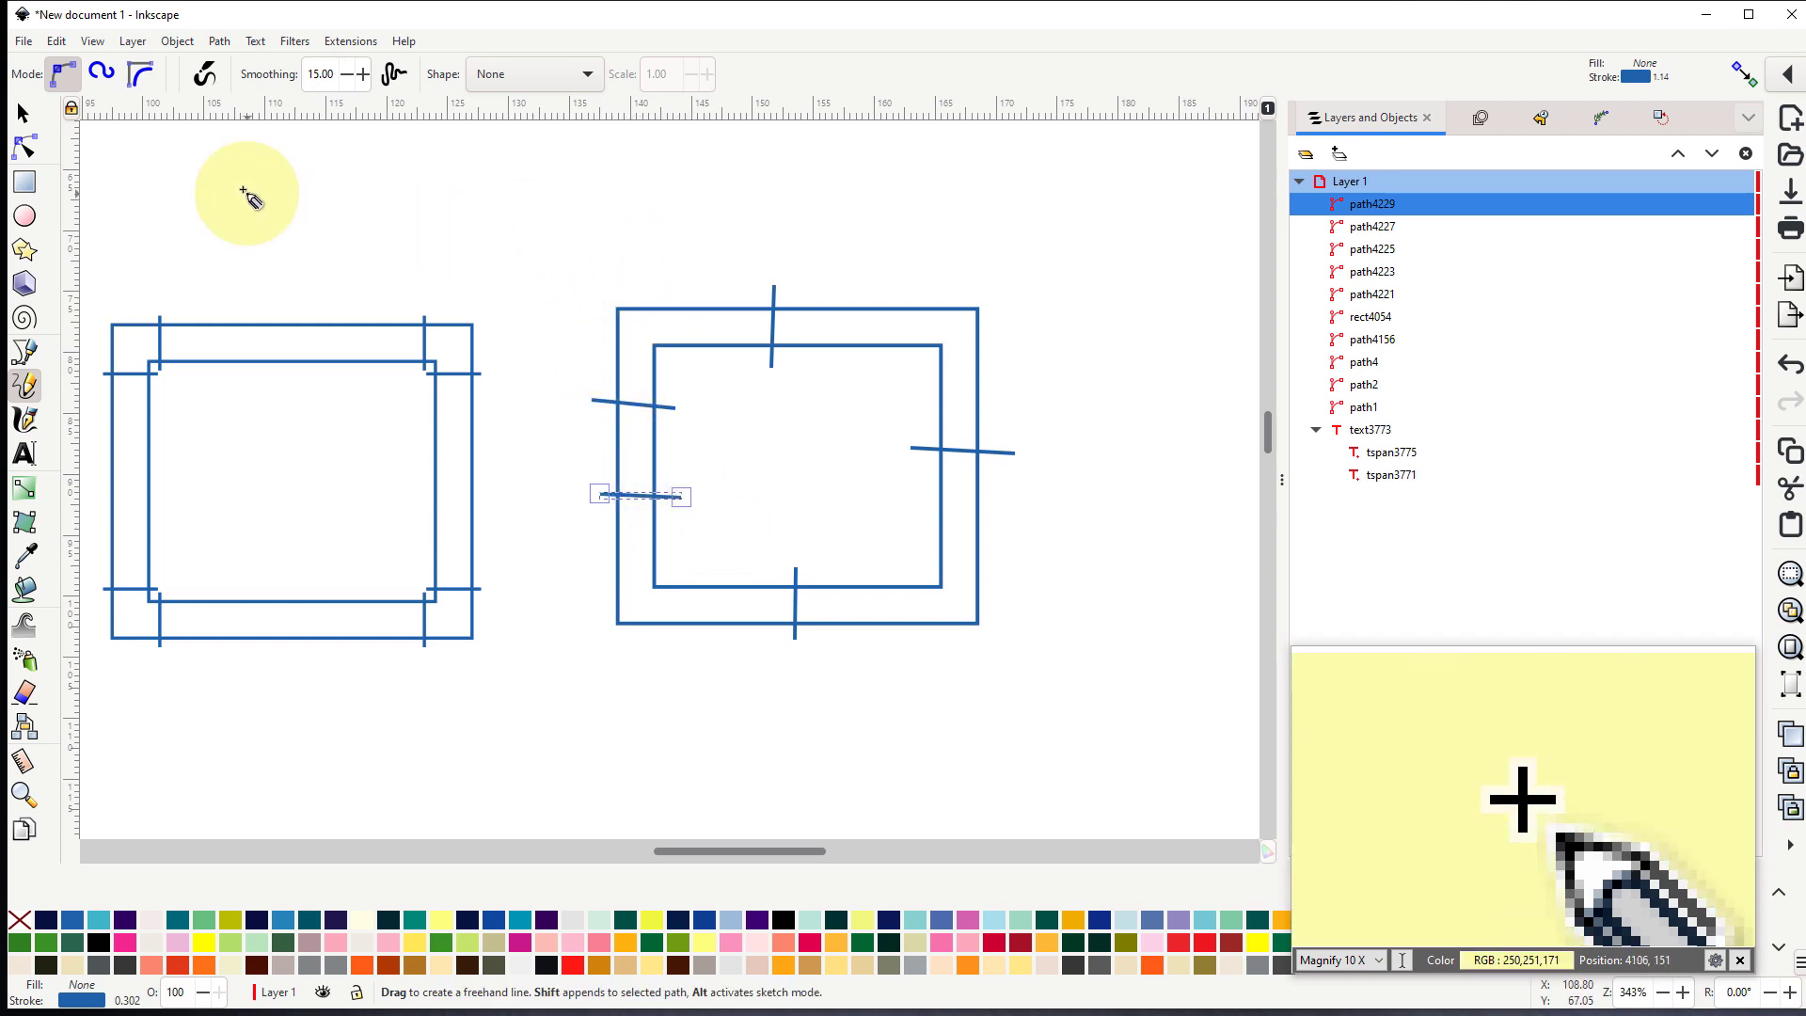
- Try combining the third rectangle's two outlines and five rungs into a single path
click(23, 113)
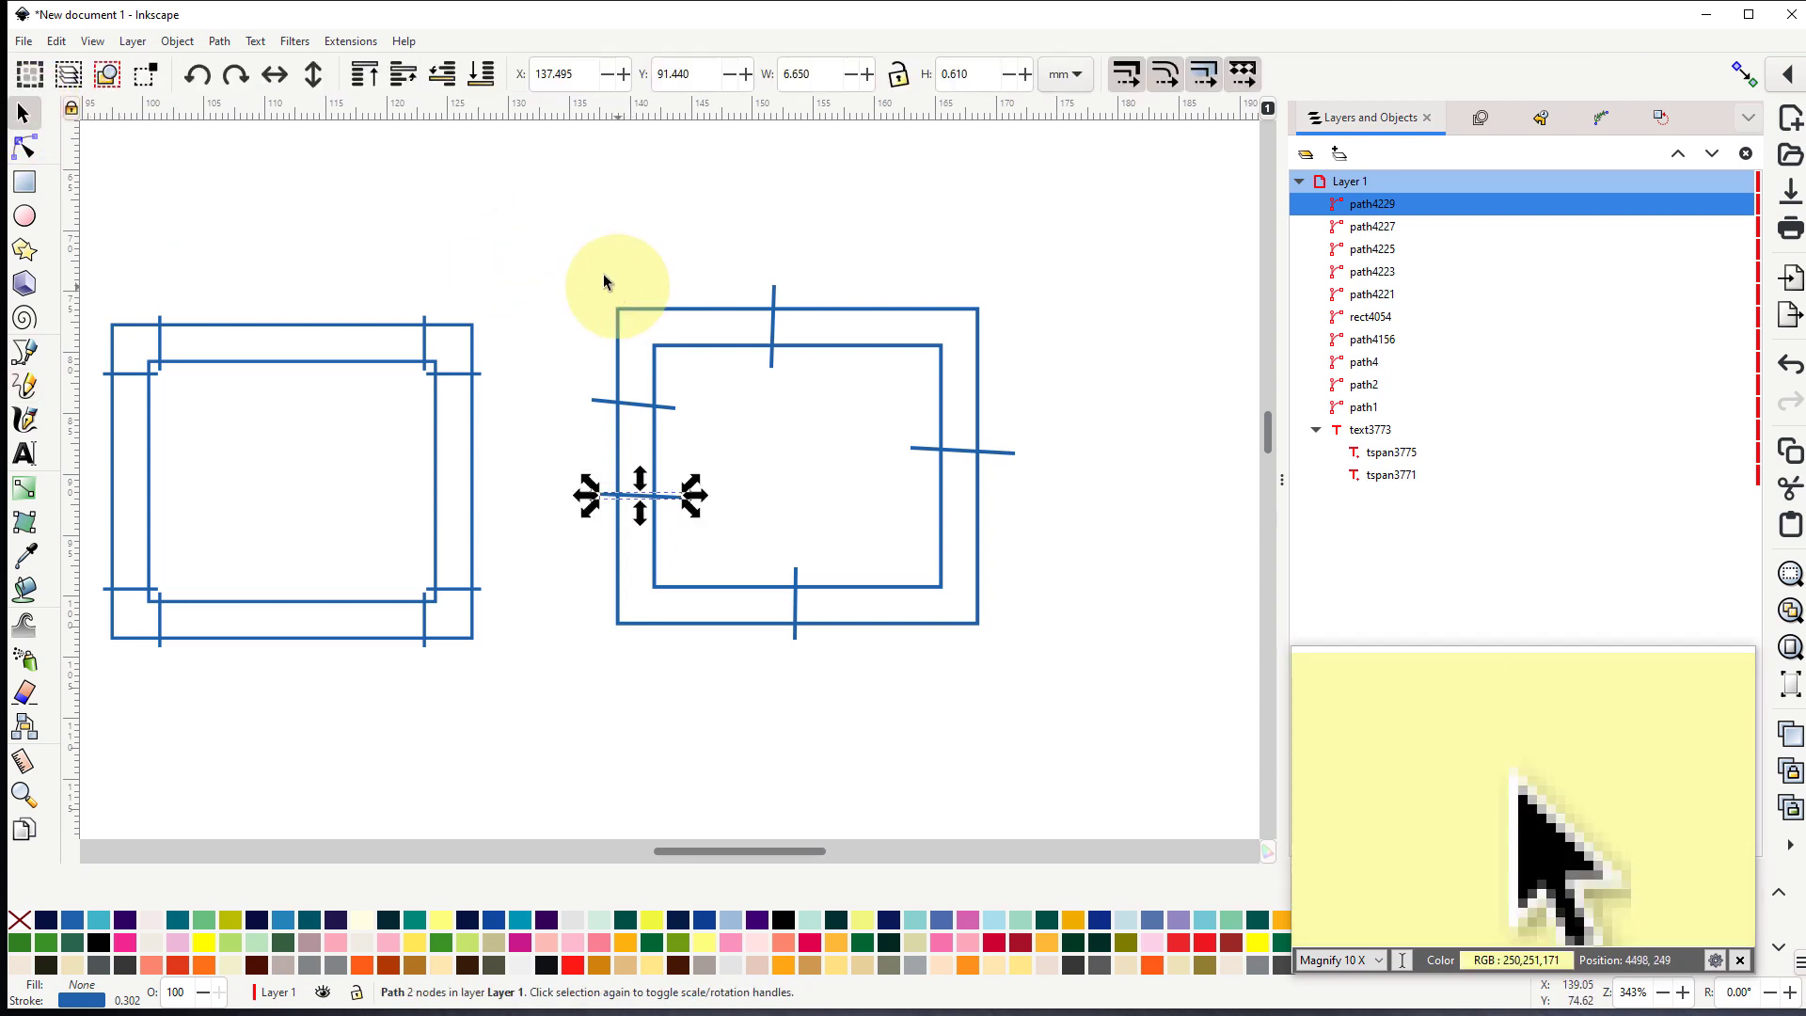
drag(573, 267, 1044, 741)
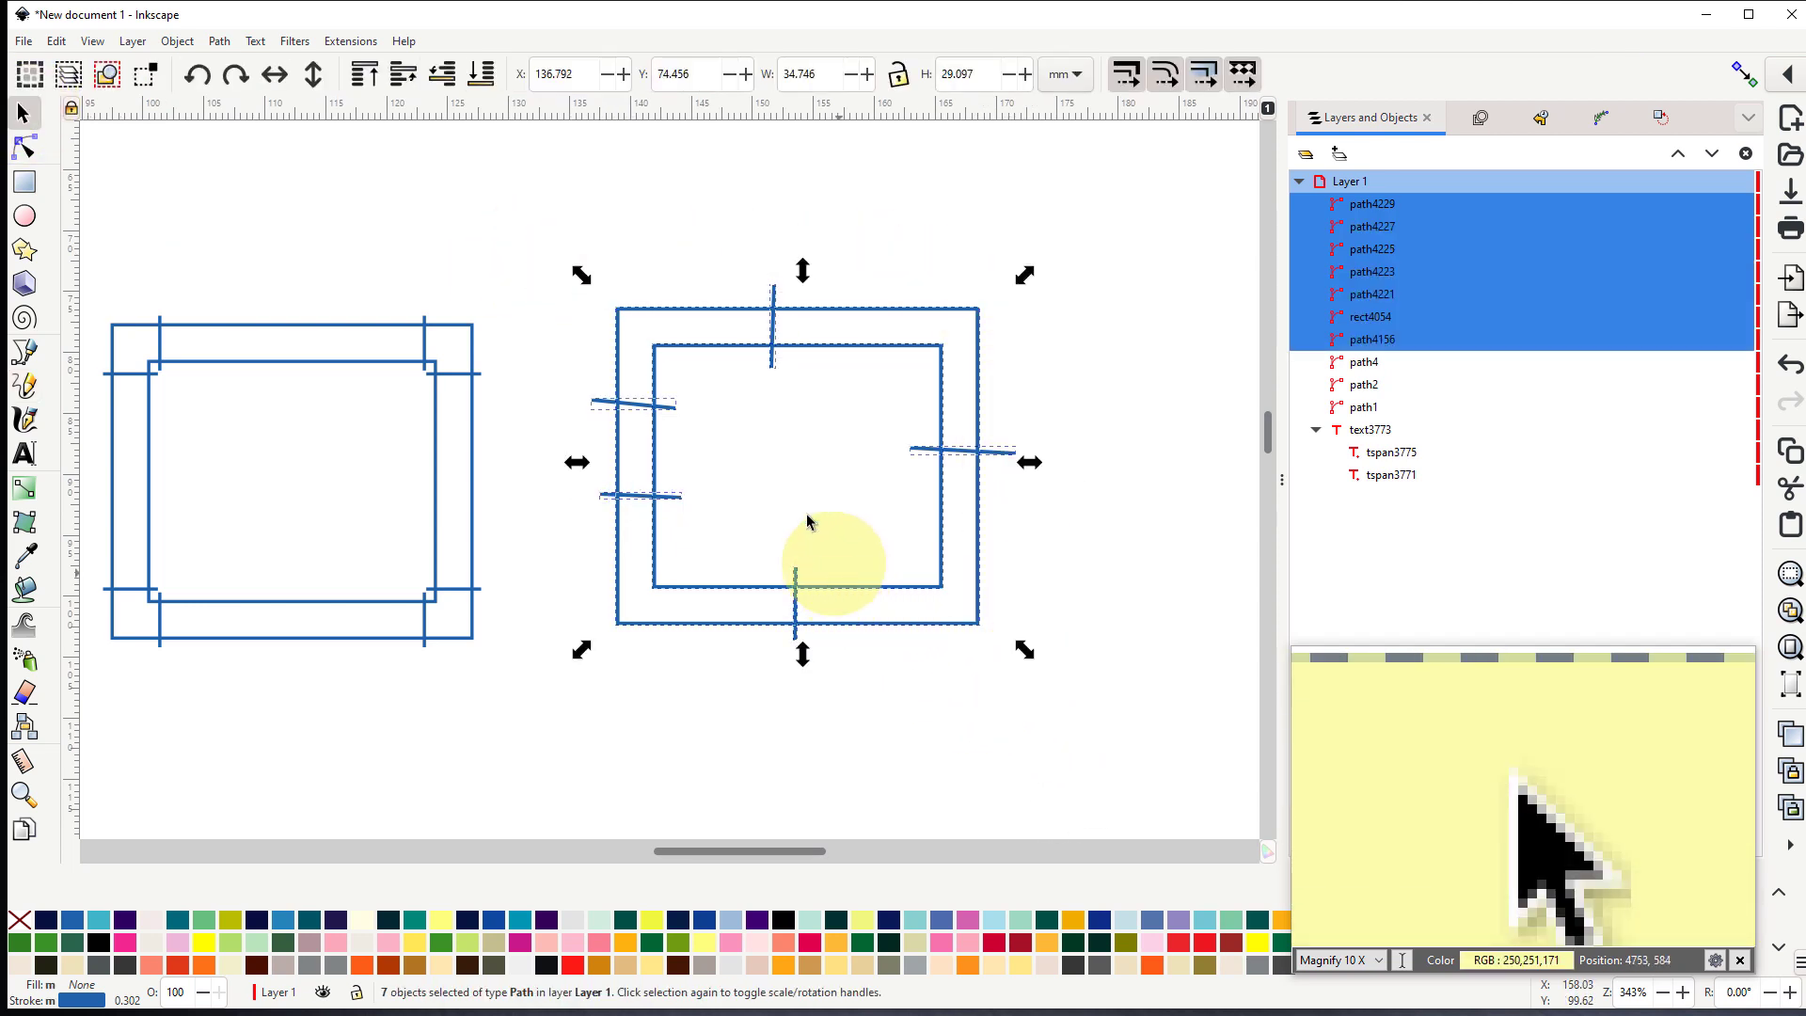
click(229, 48)
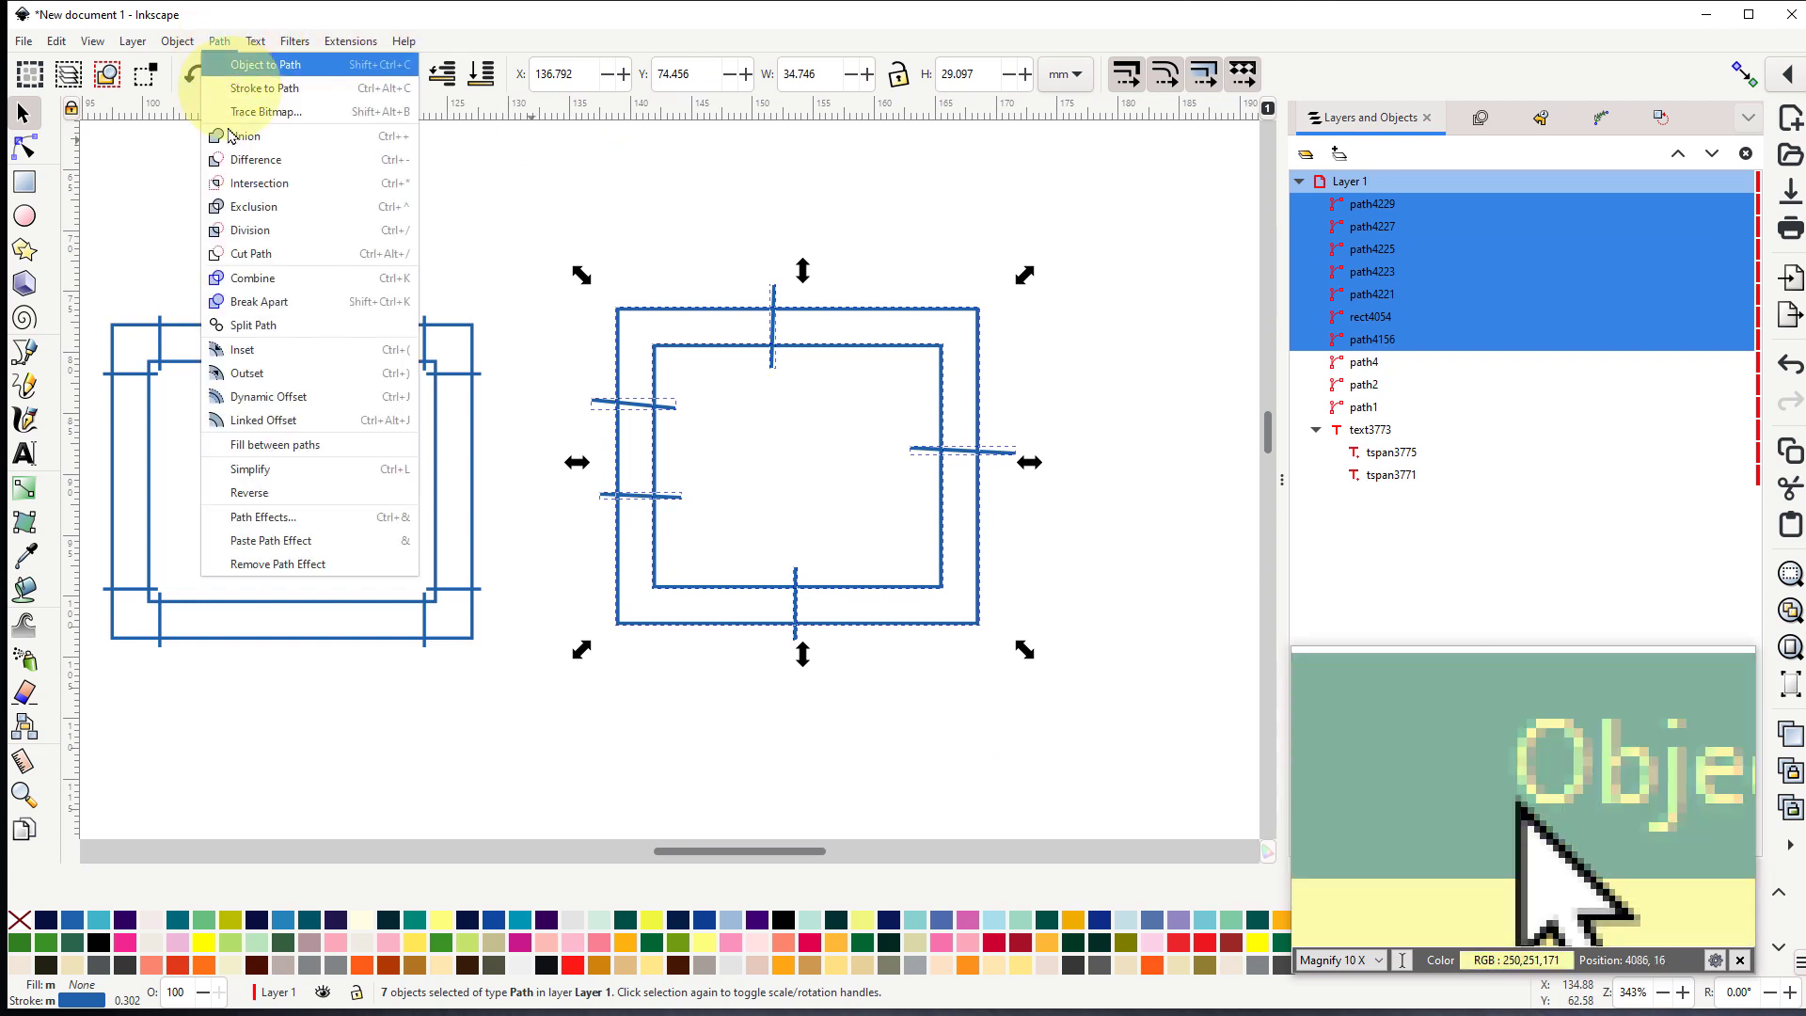
click(237, 279)
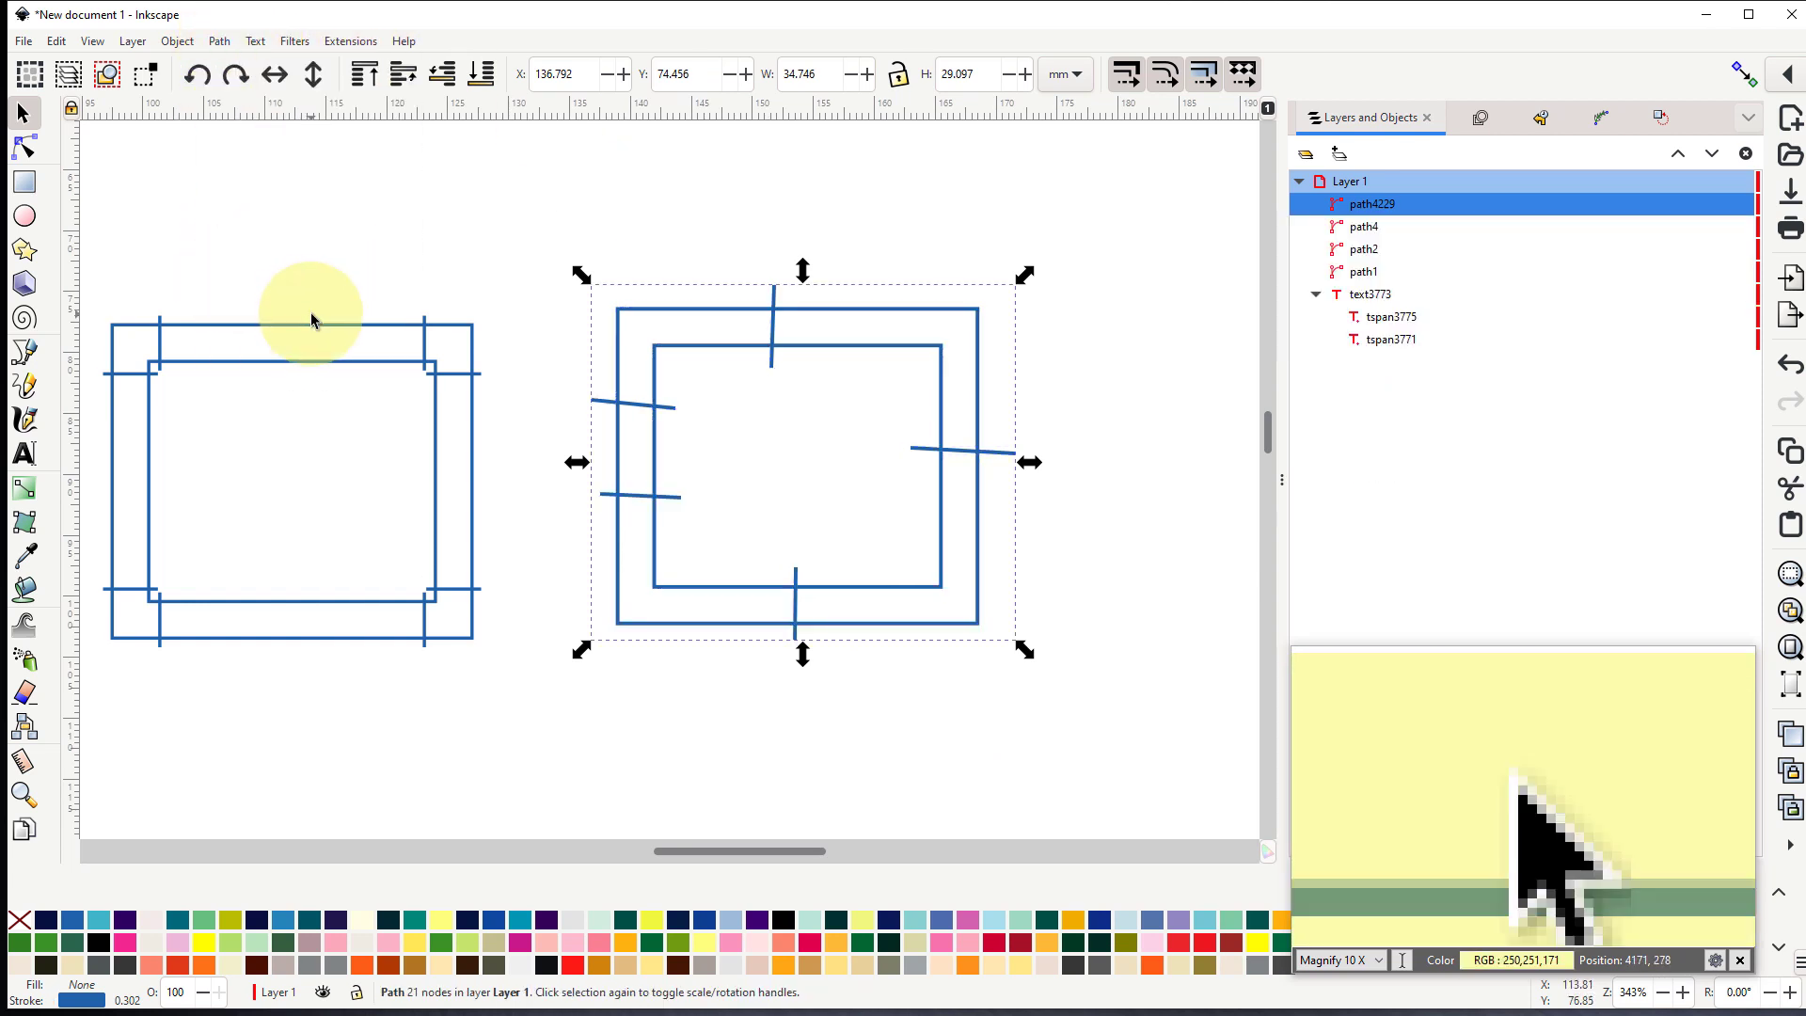
- Preview the combined path in Ink/Stitch Params with running stitch along paths disabled, and cancel without applying
click(351, 46)
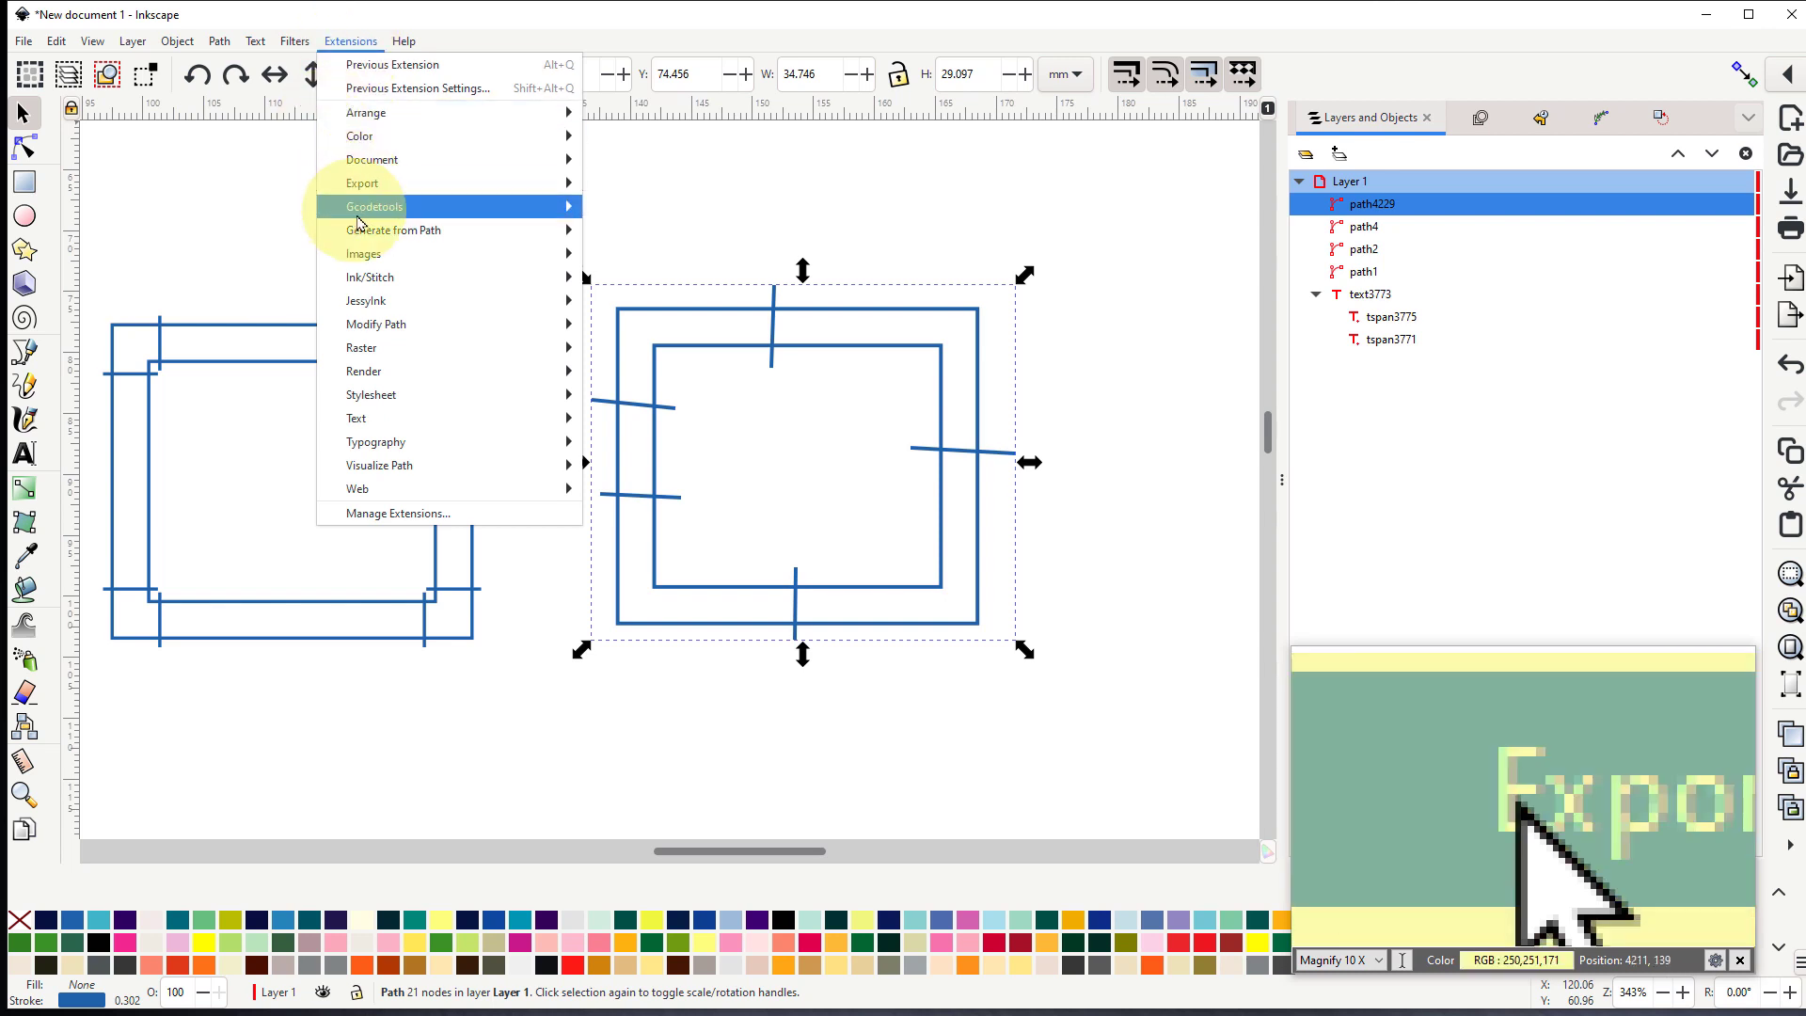
mouse_move(452, 277)
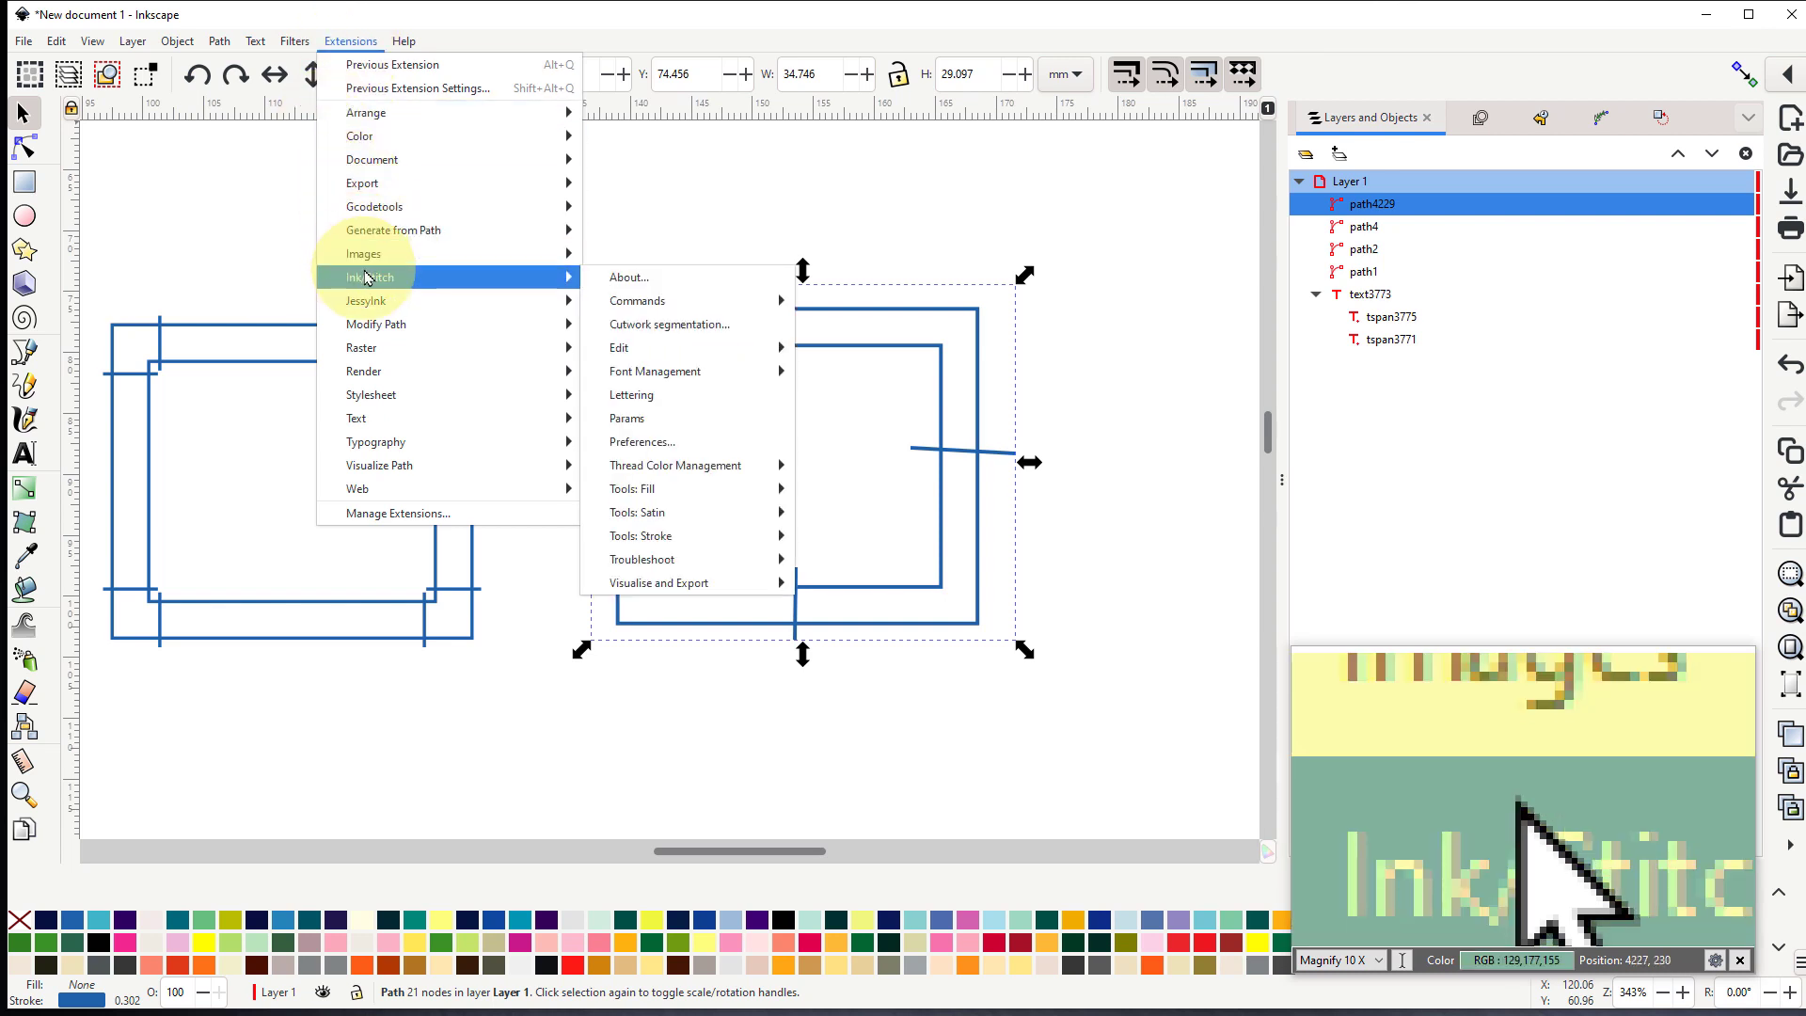
click(628, 418)
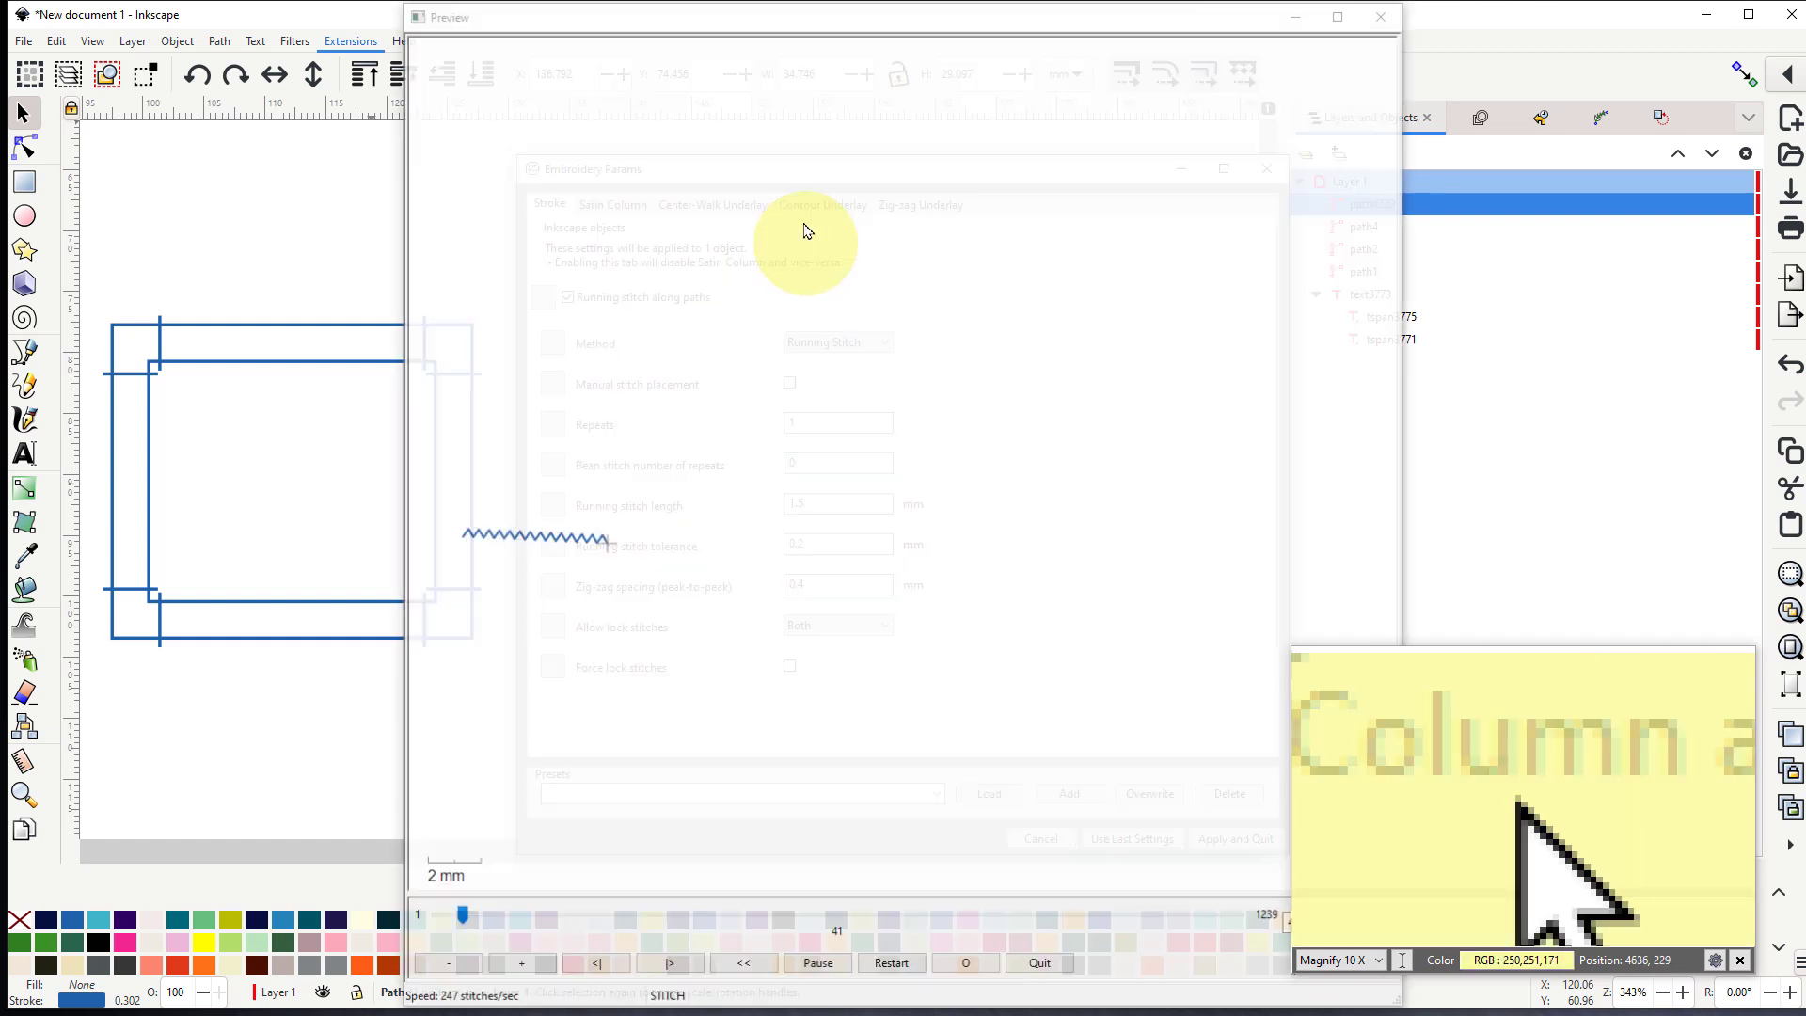
drag(865, 163, 432, 141)
drag(922, 25, 1326, 38)
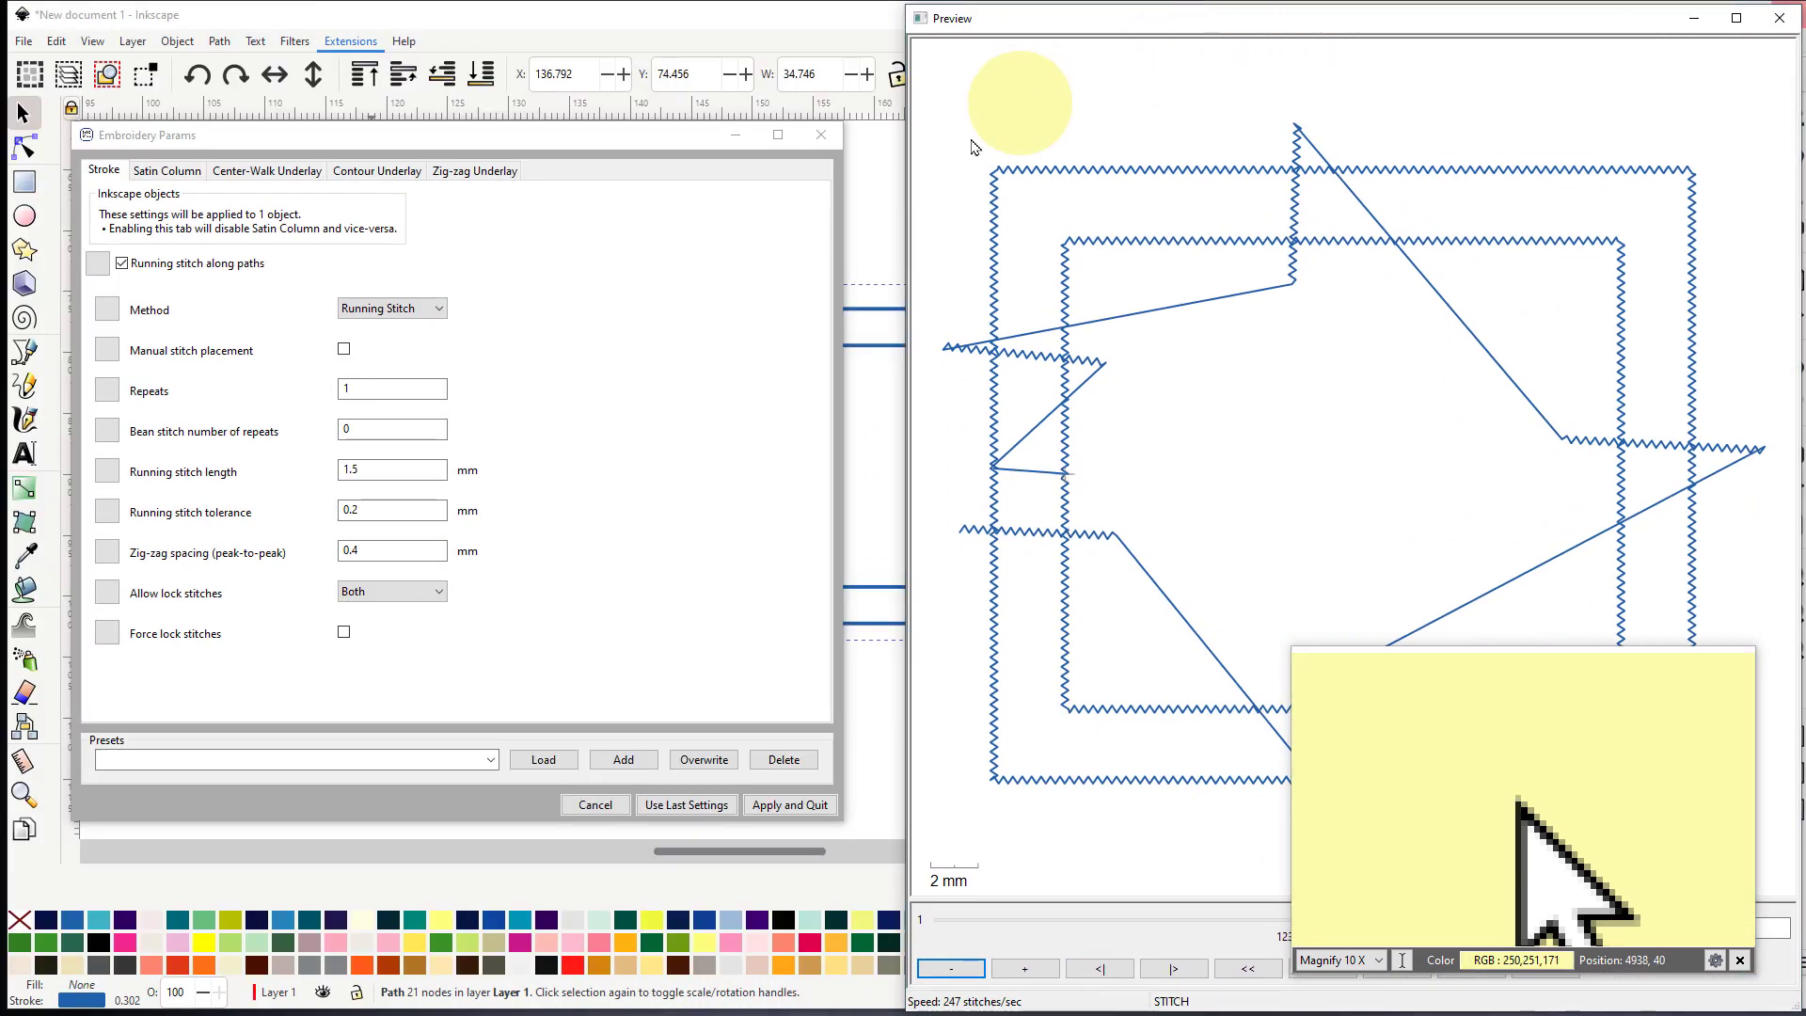
click(123, 266)
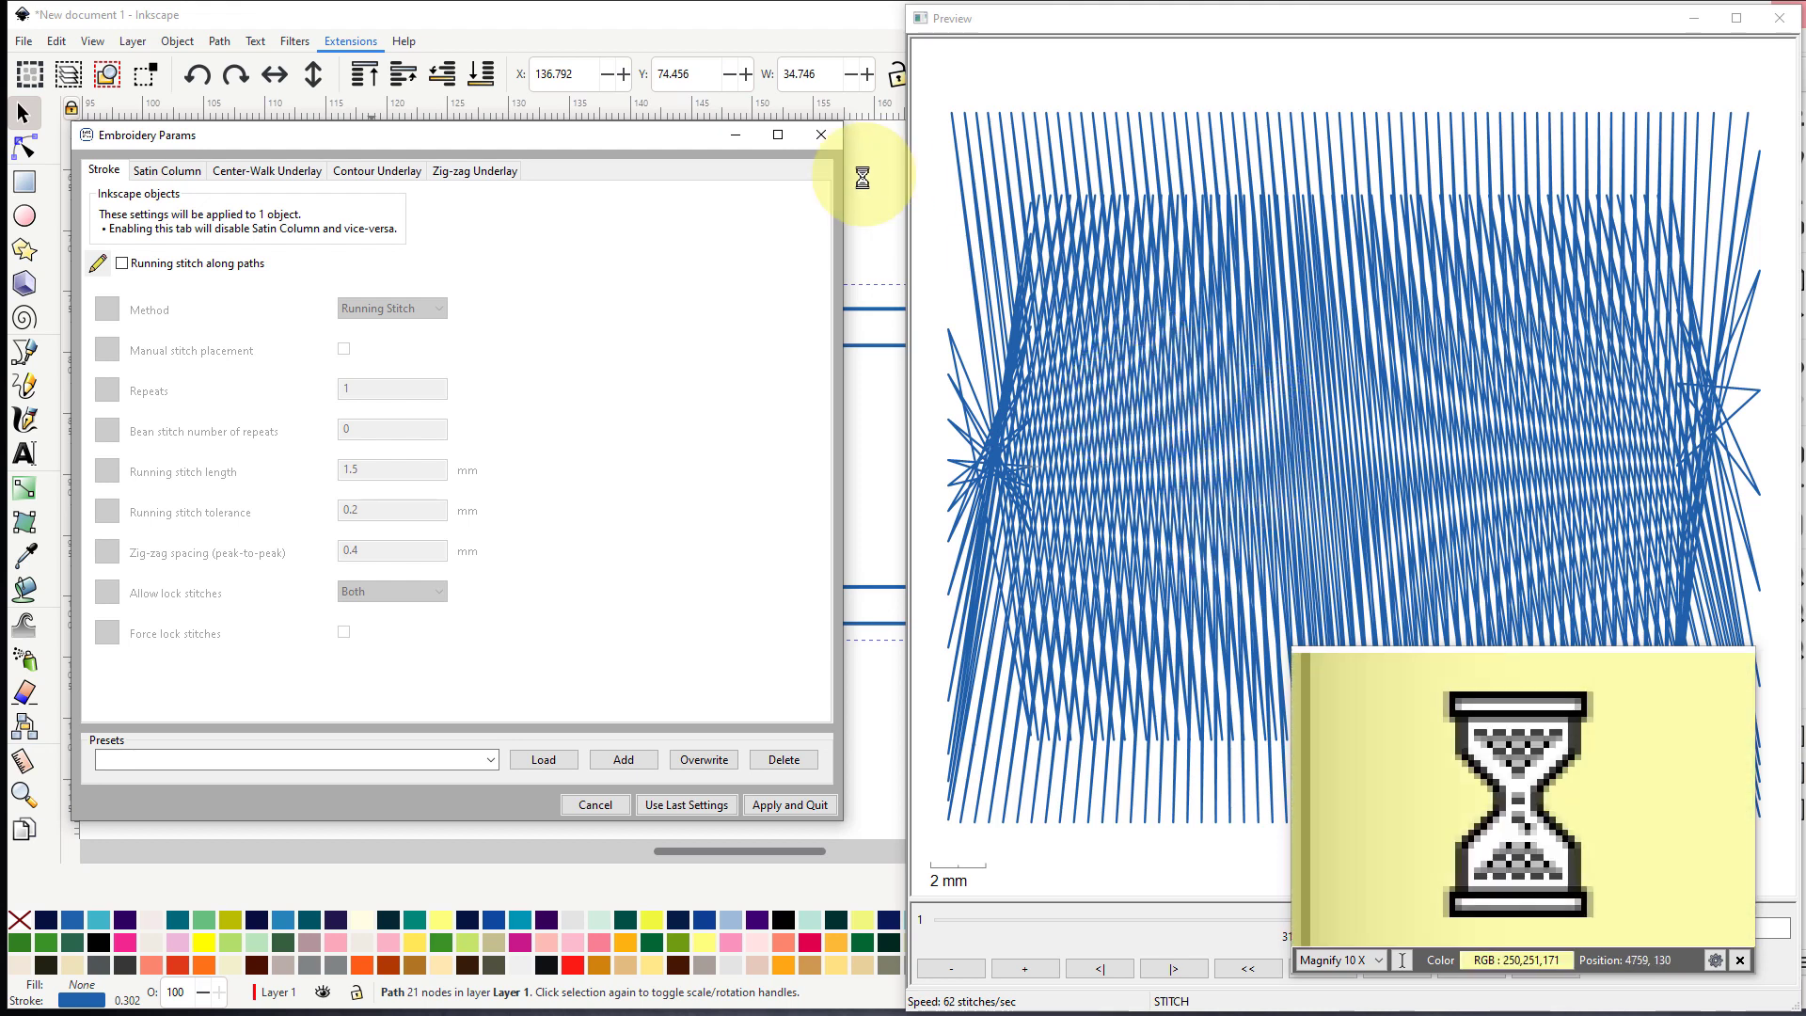
click(596, 806)
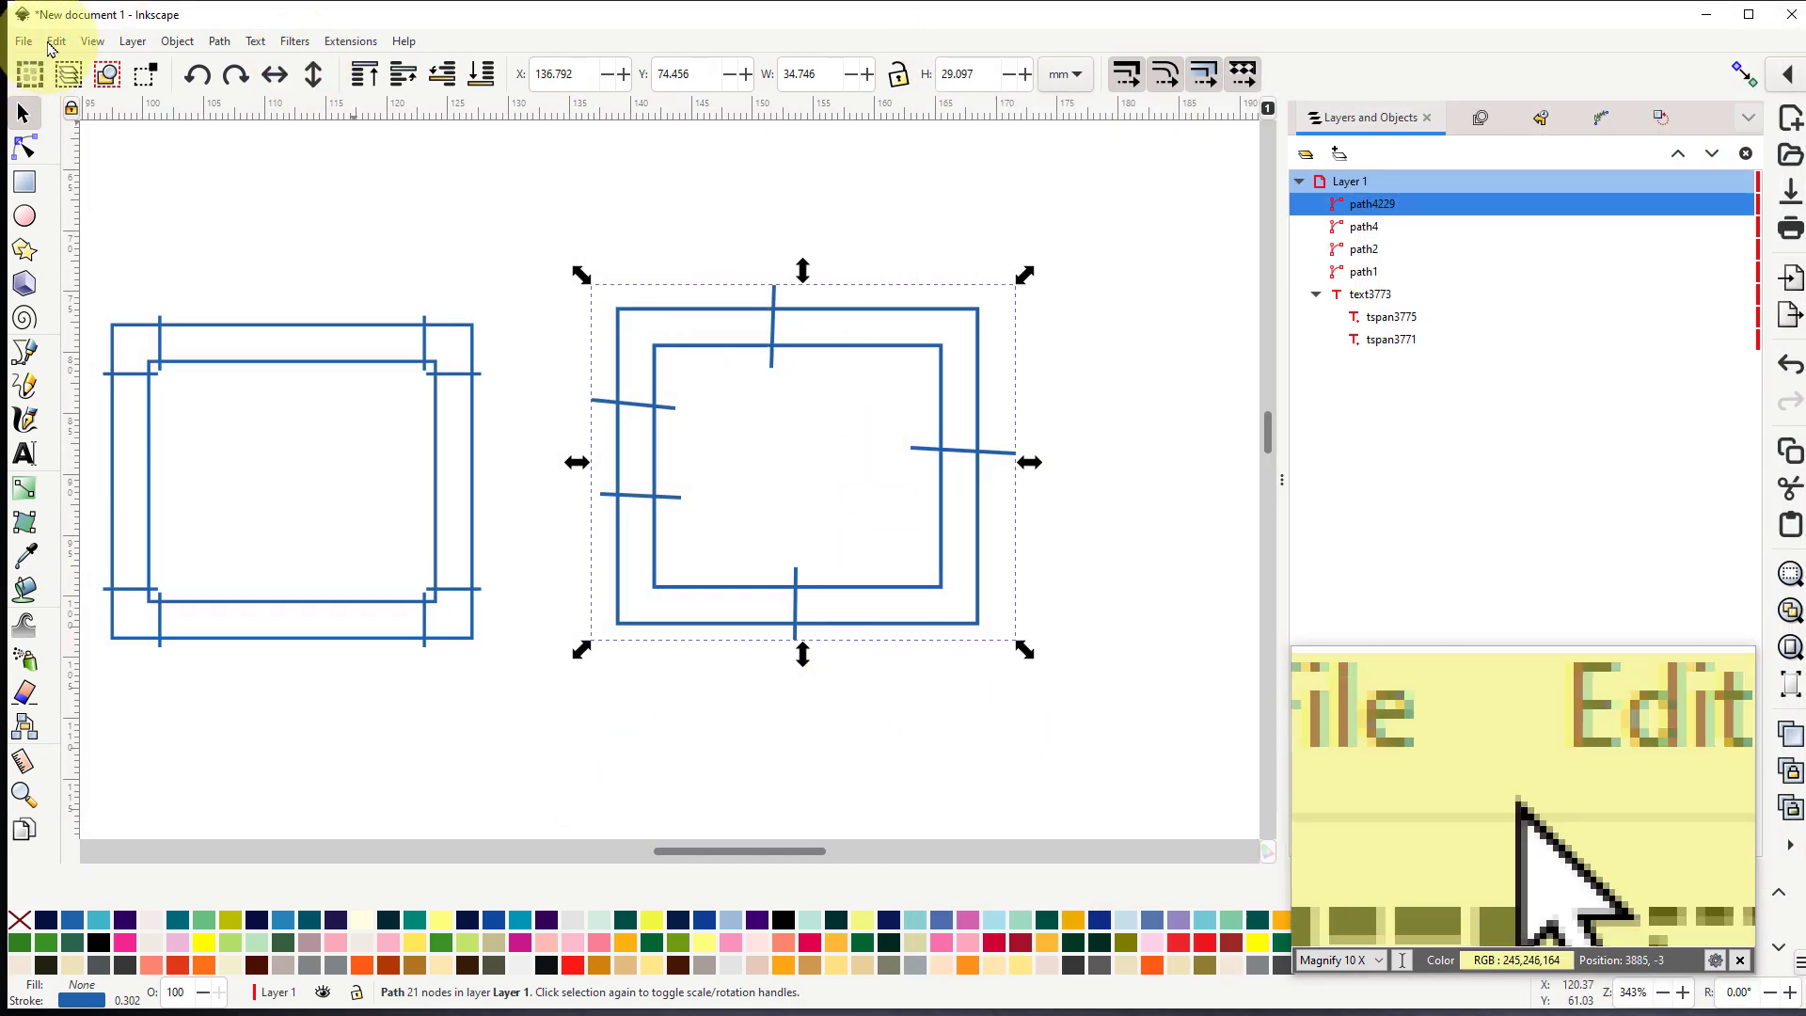
- Undo the combination of the outlines and rungs, and select the individual rungs on the right and upper sides
click(57, 41)
click(79, 66)
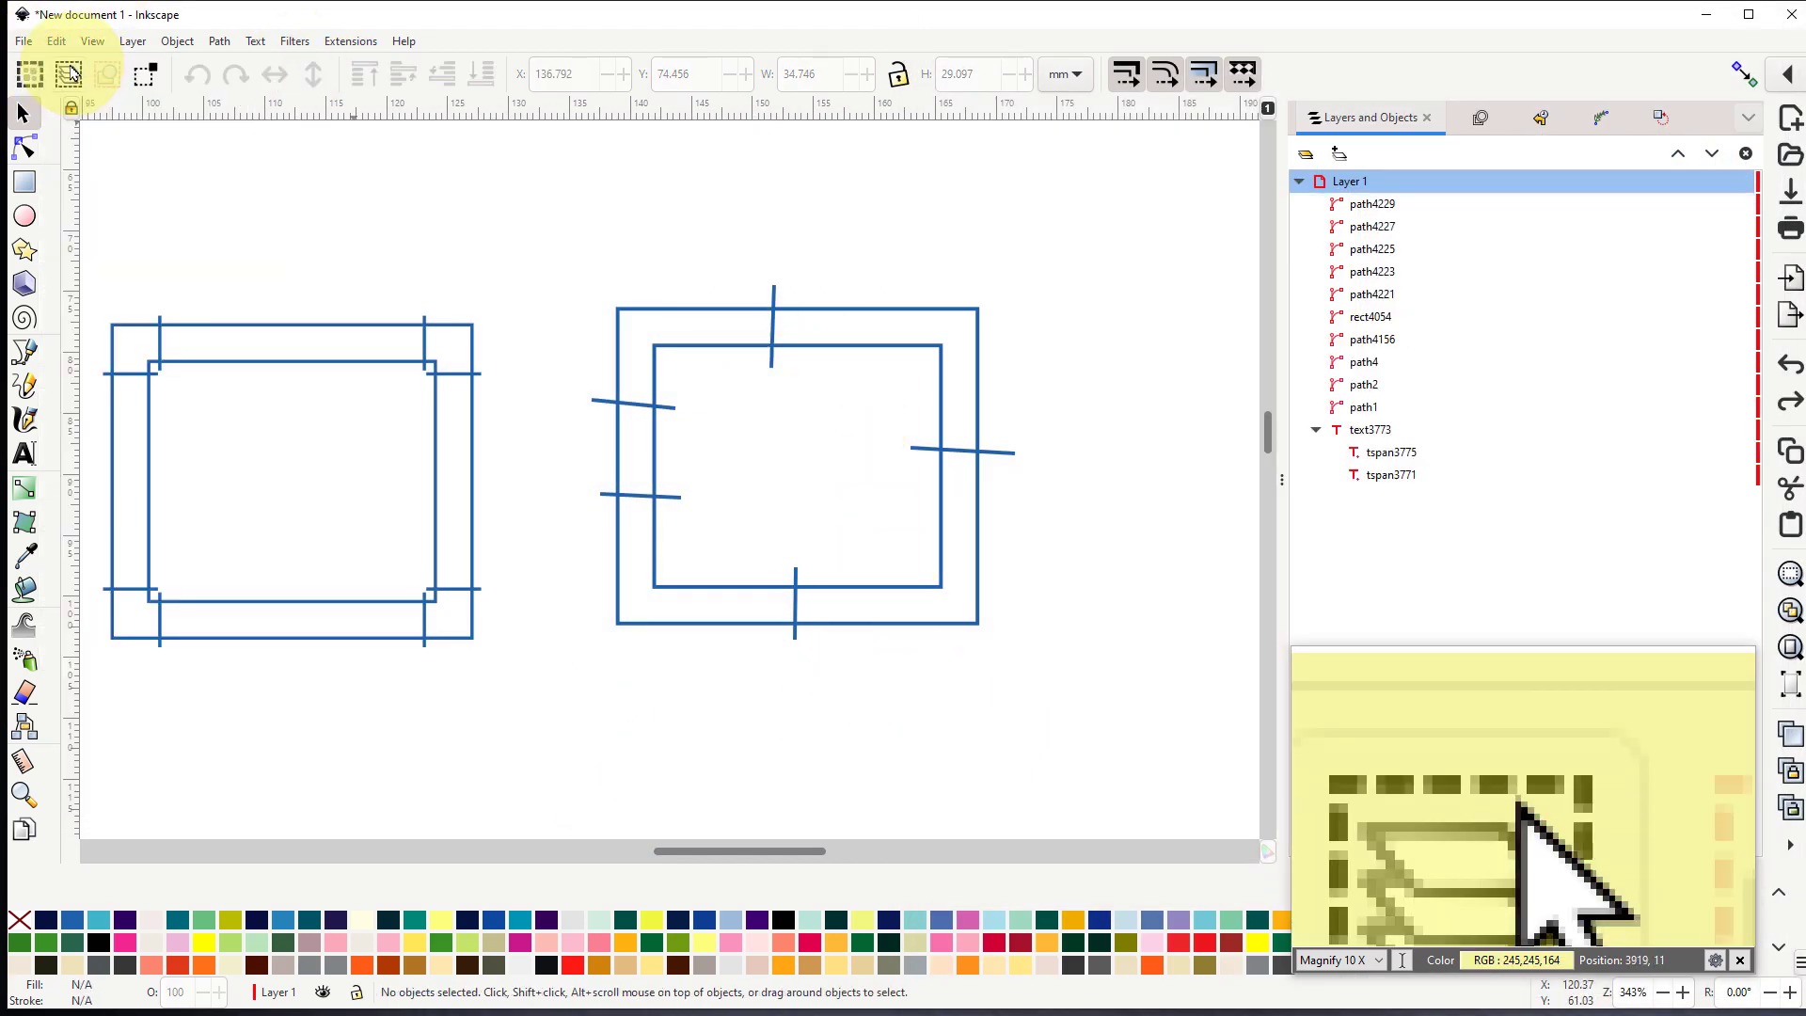
click(959, 458)
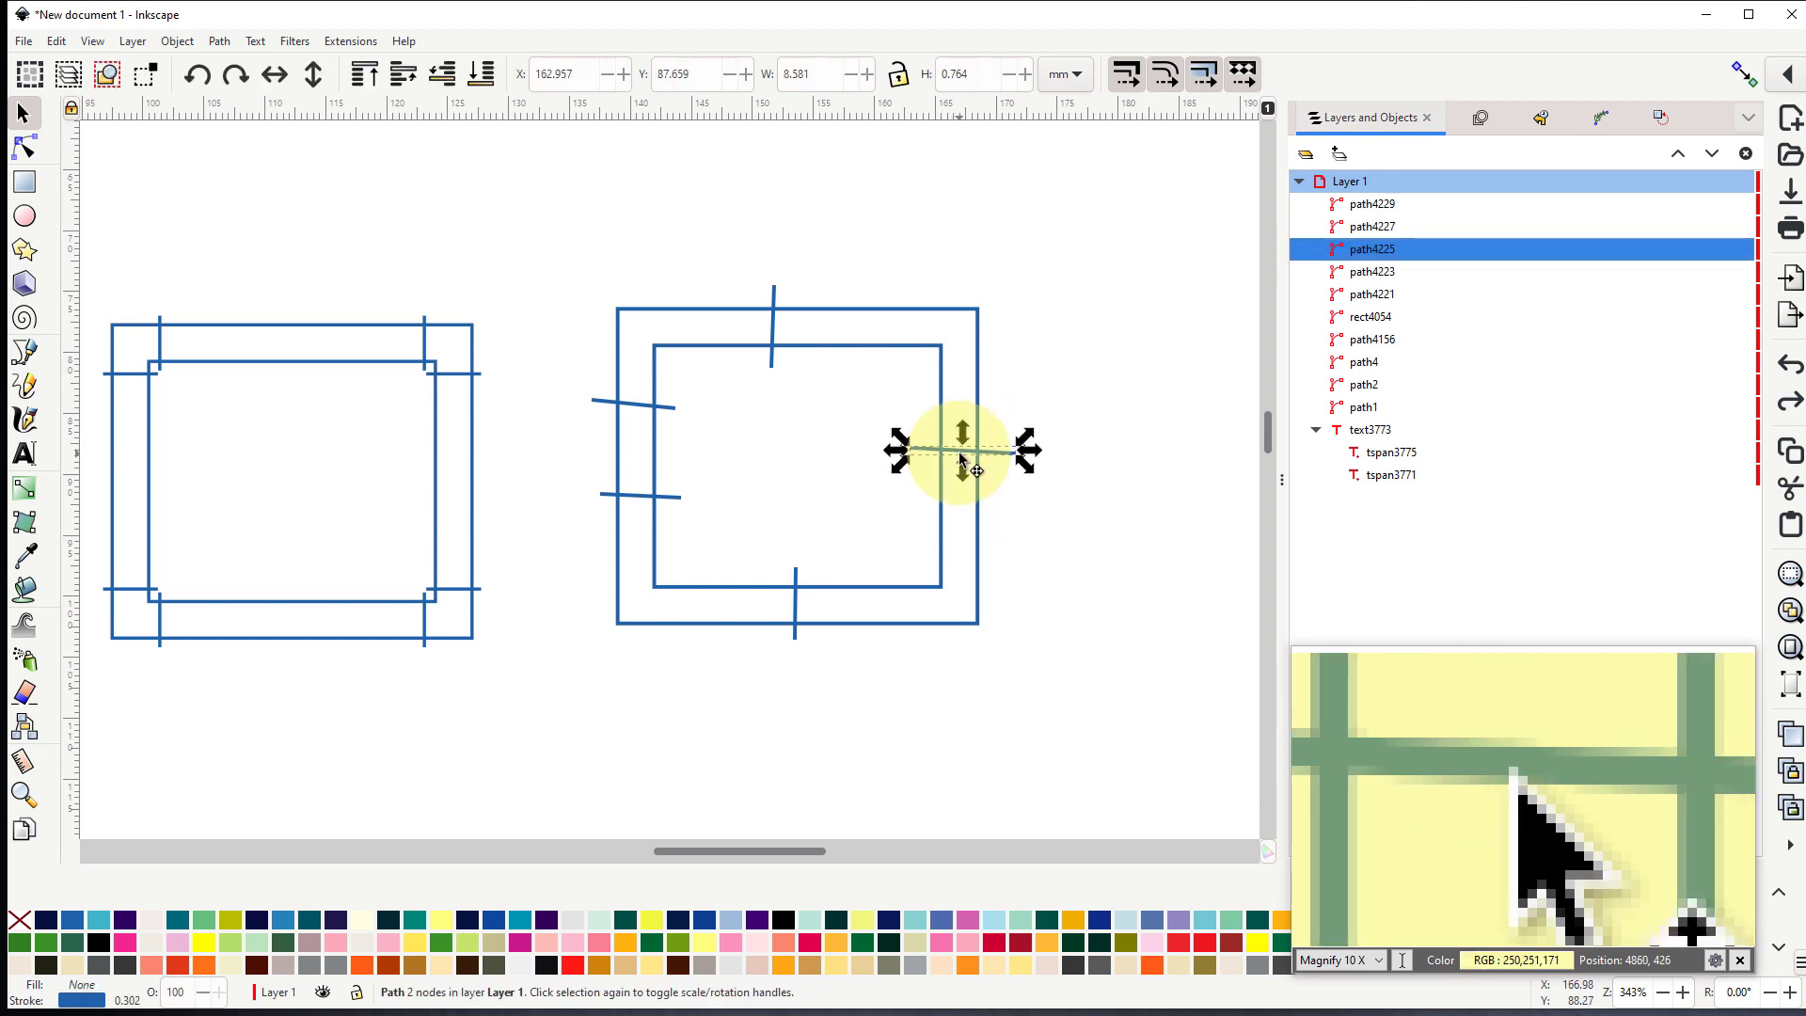
click(772, 330)
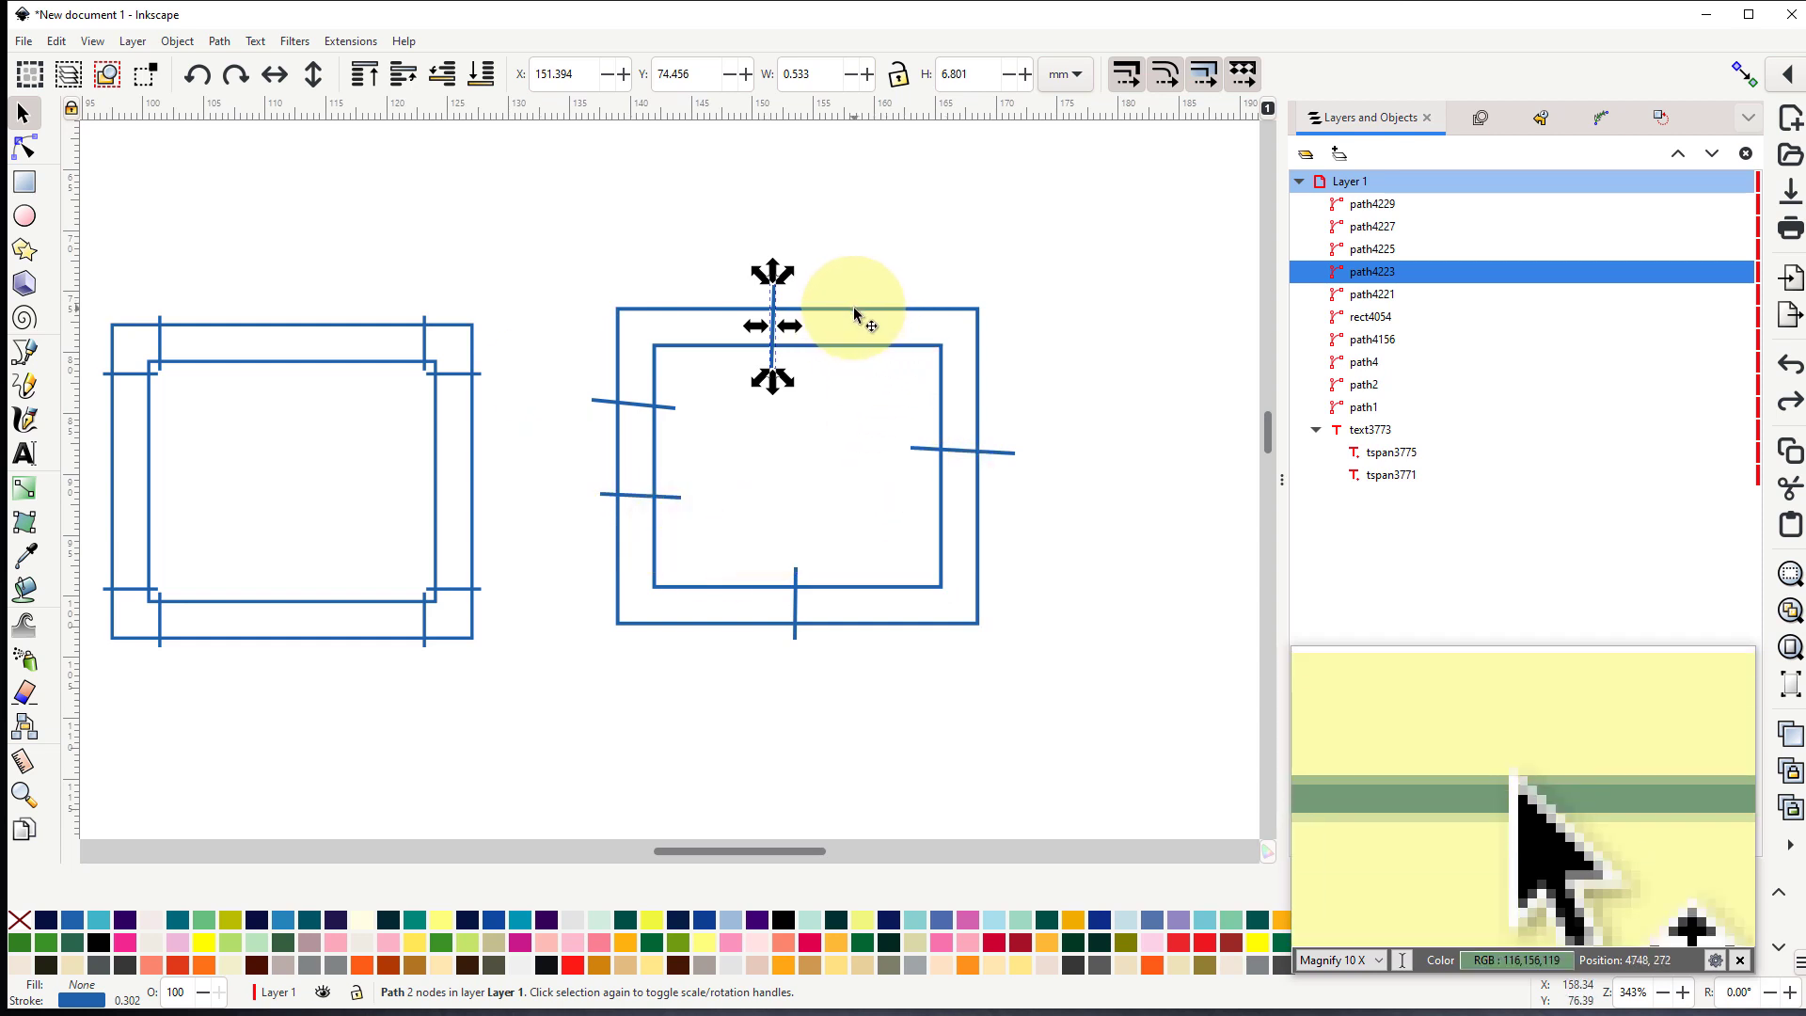
- Compare the path directions of the inner and outer outlines, and reverse the outer outline's direction
click(23, 152)
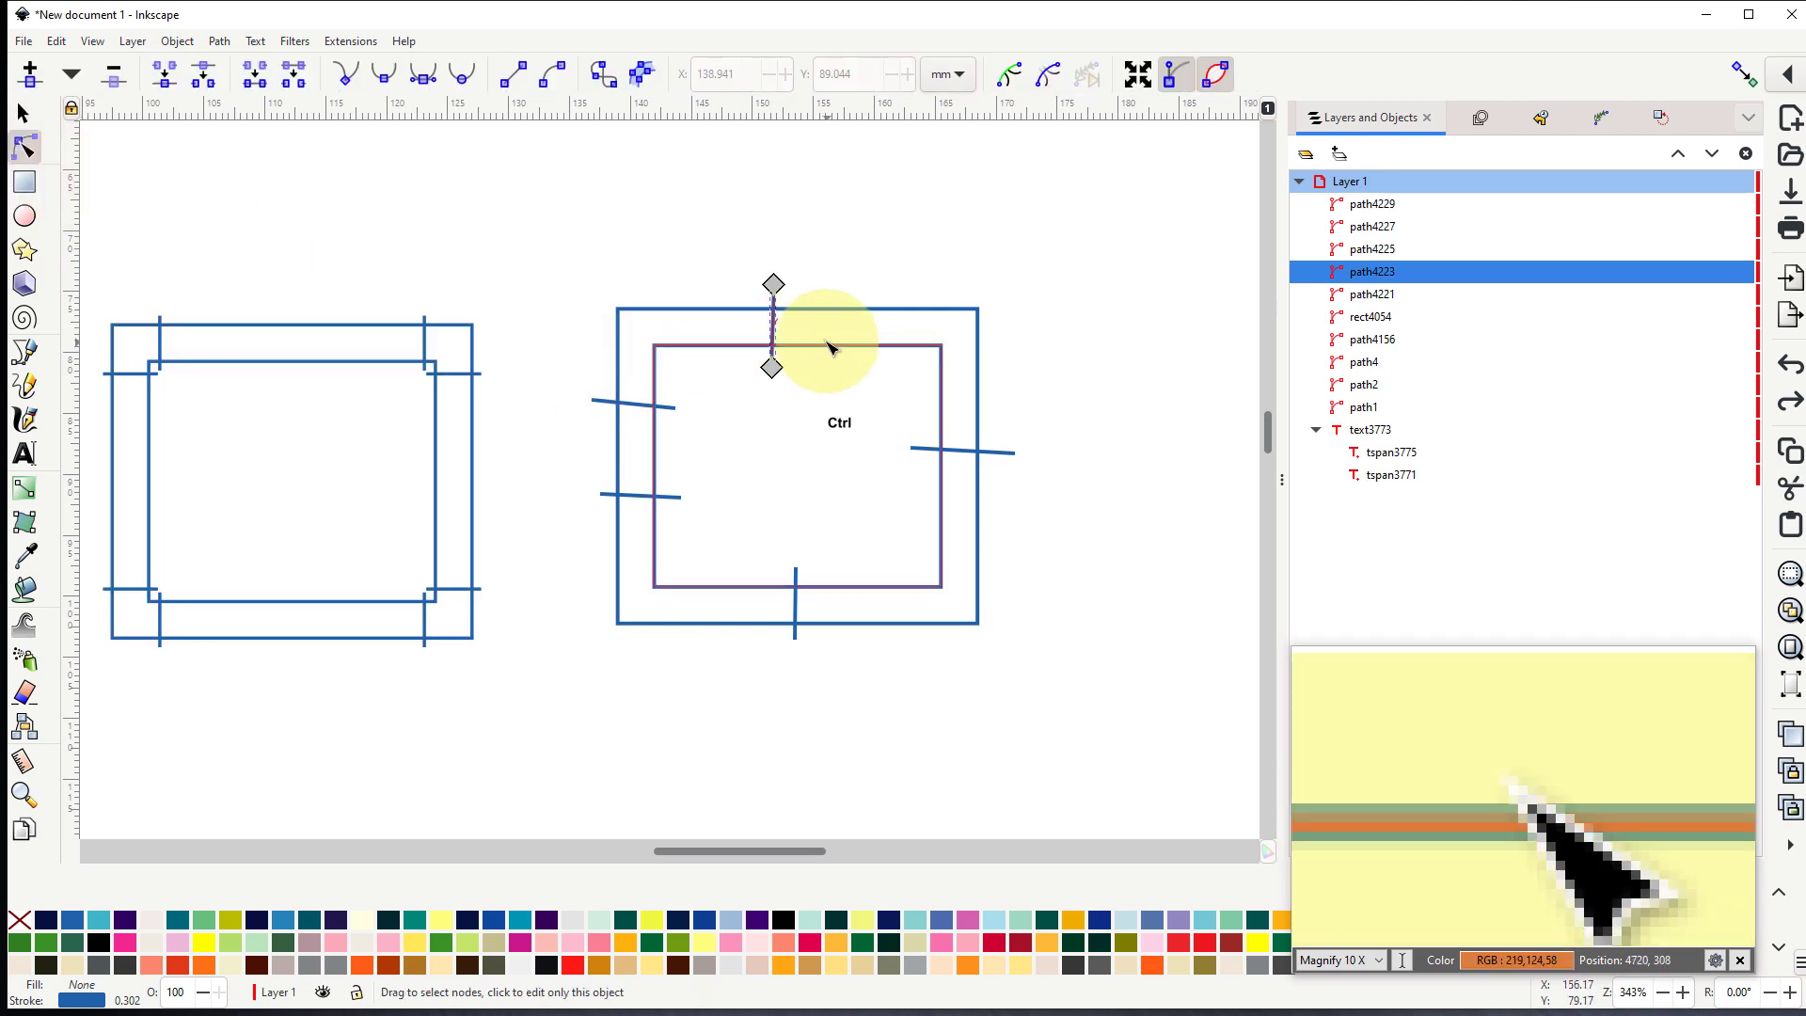
scroll(880, 355, up, 3)
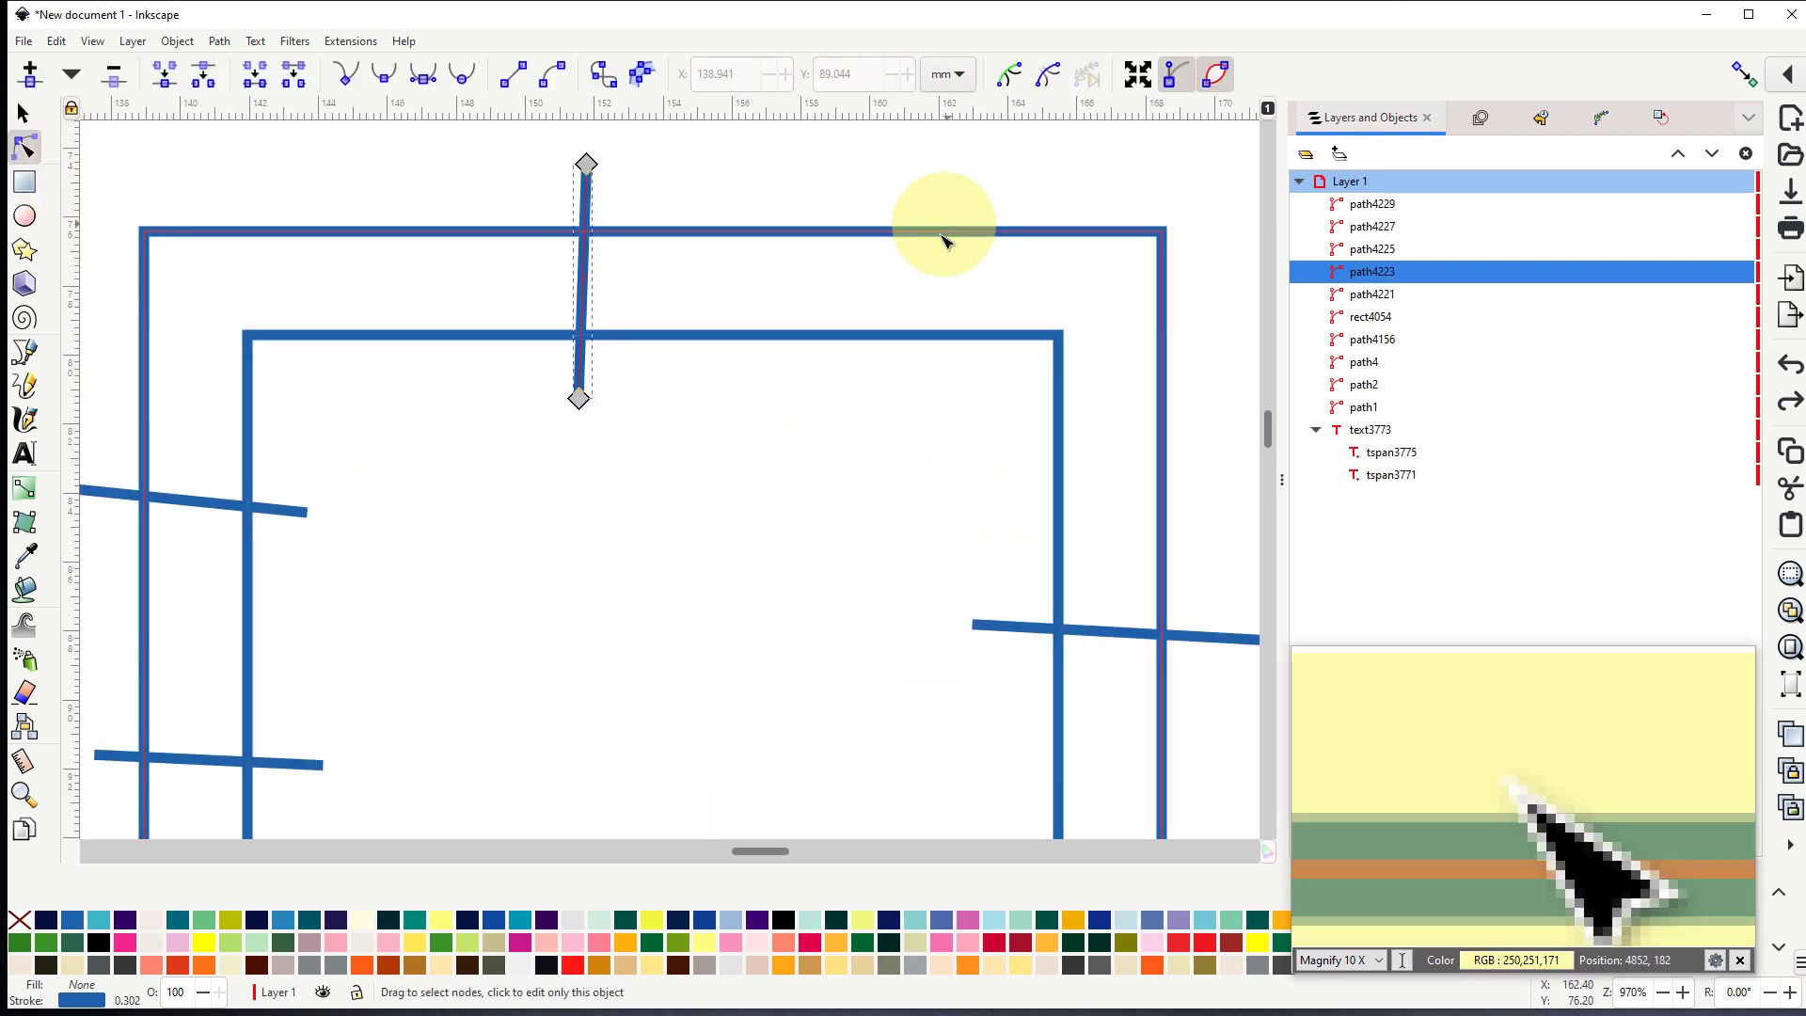
click(770, 340)
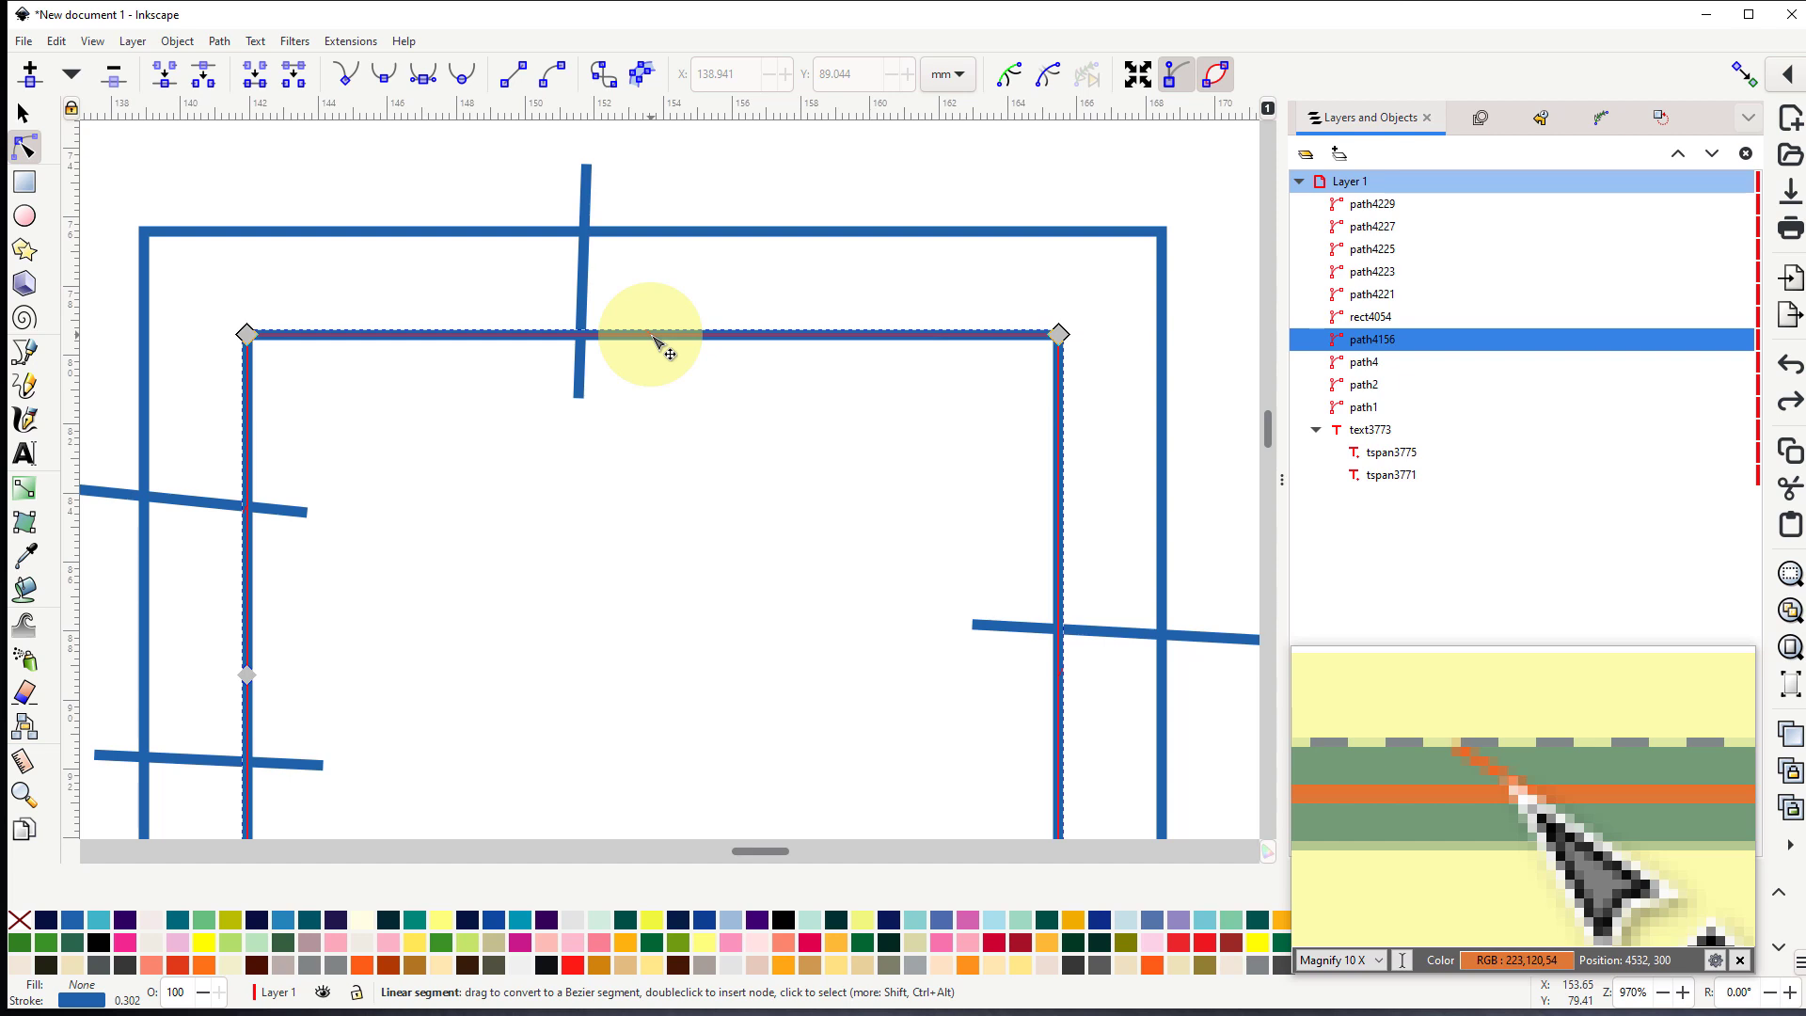
click(684, 242)
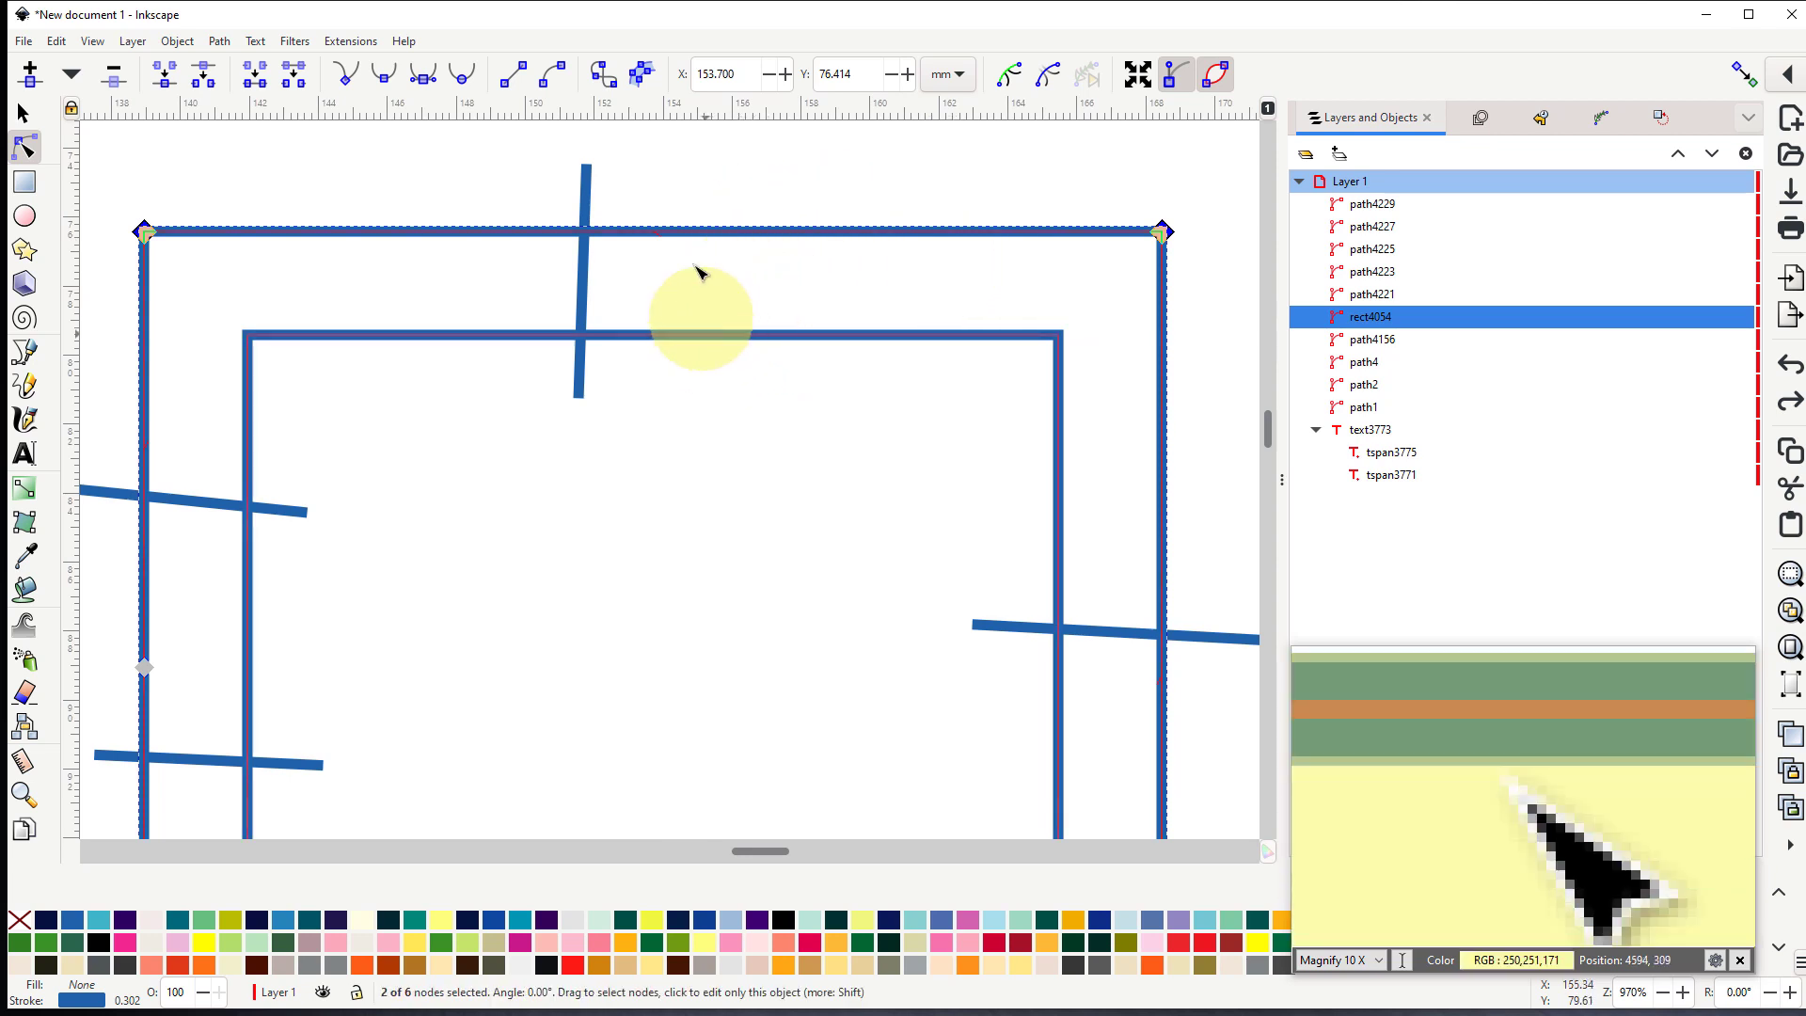
click(220, 42)
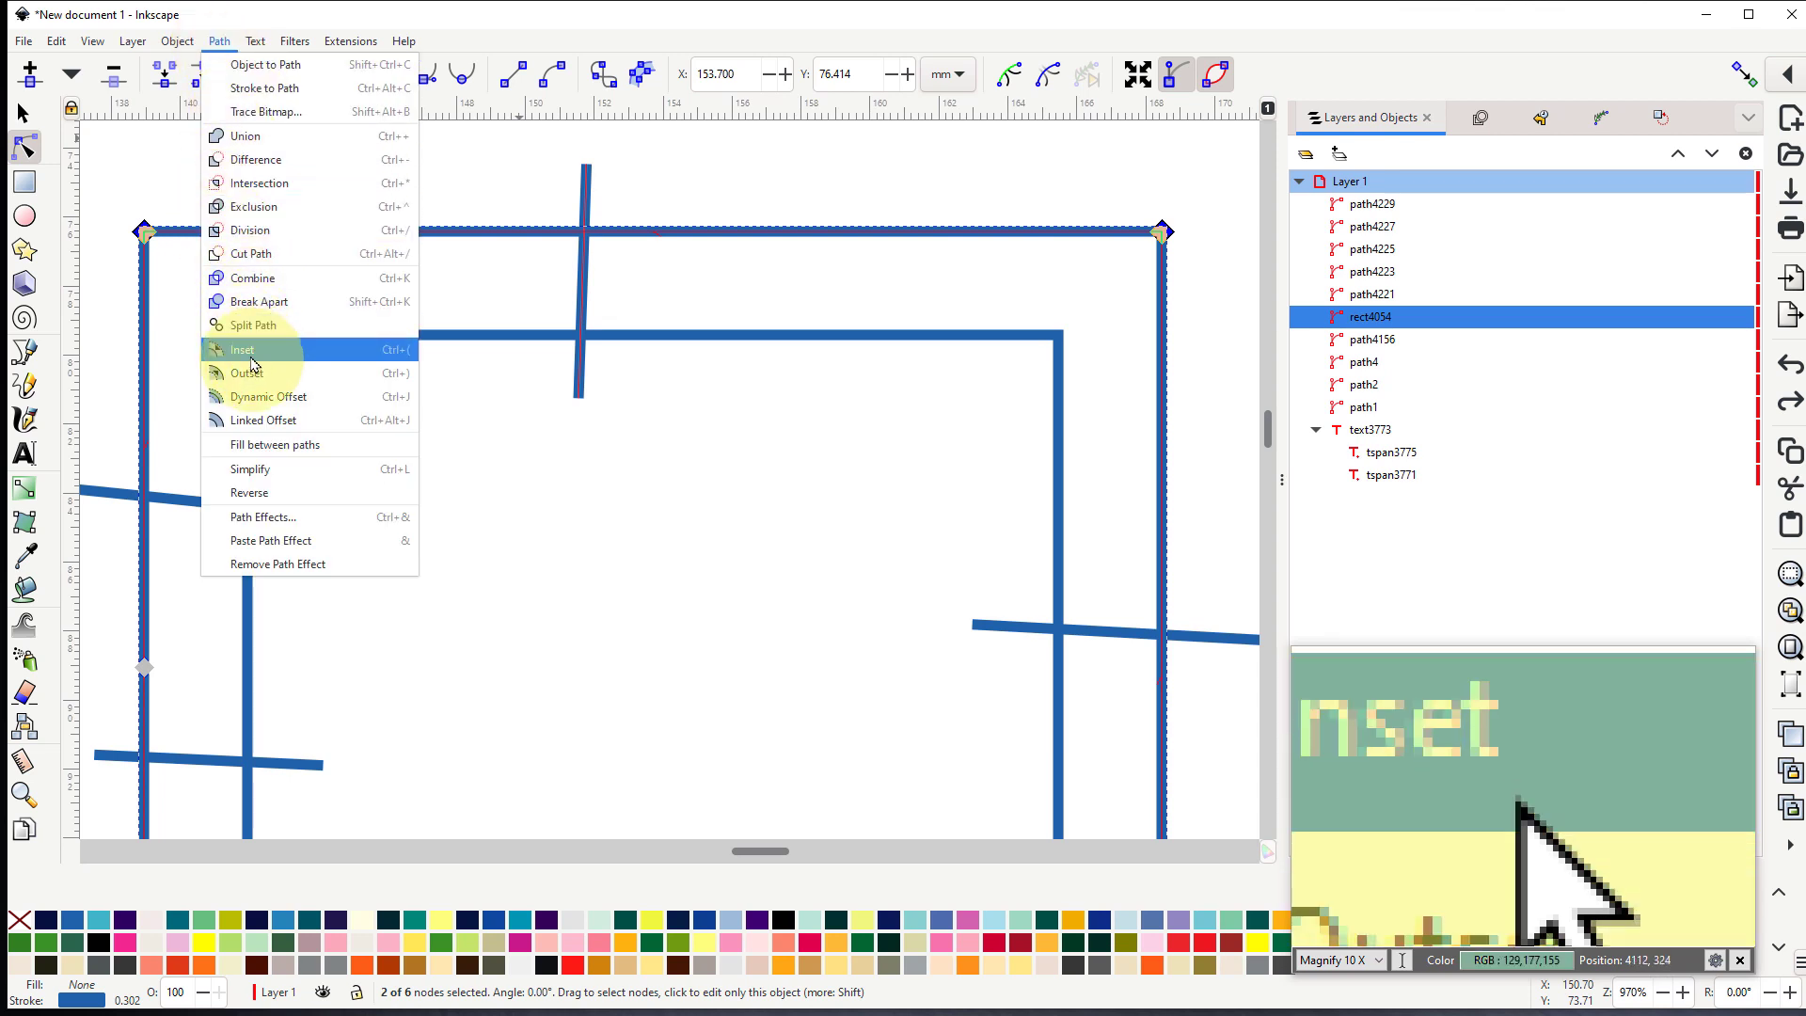
click(247, 493)
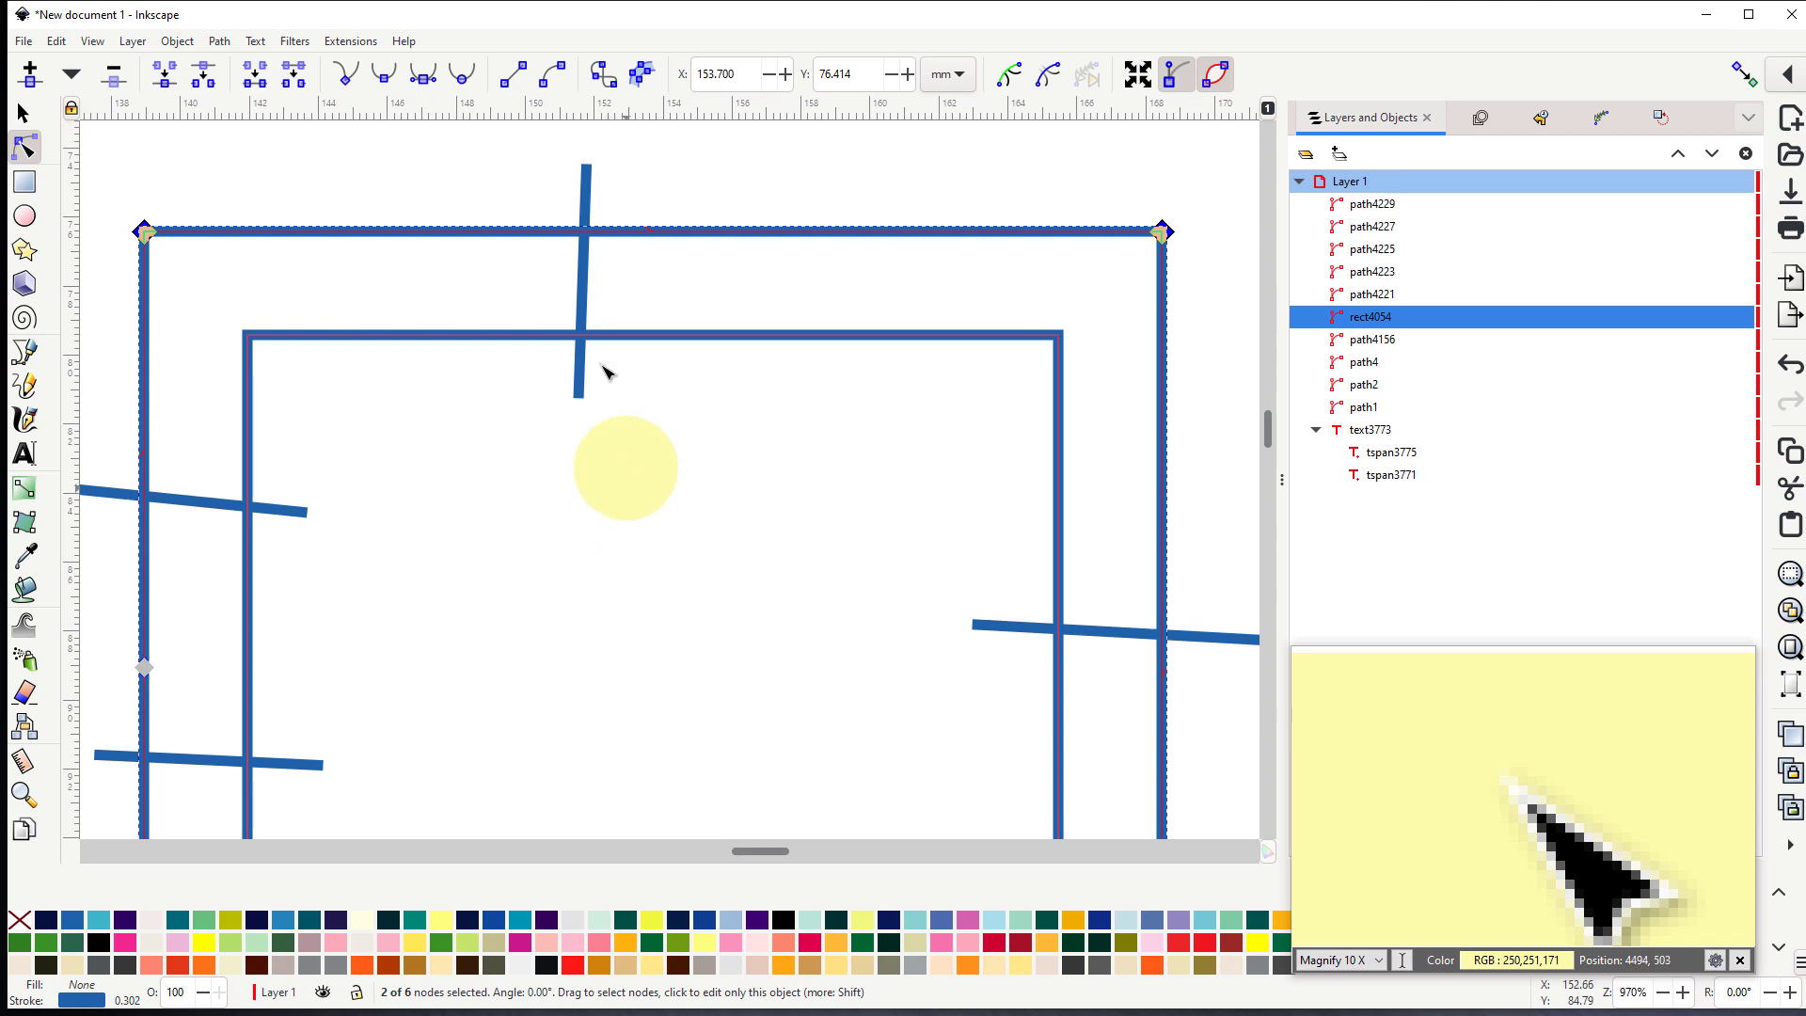
- Select both outlines and all five rungs of the third rectangle and combine them into one path
scroll(602, 381, down, 3)
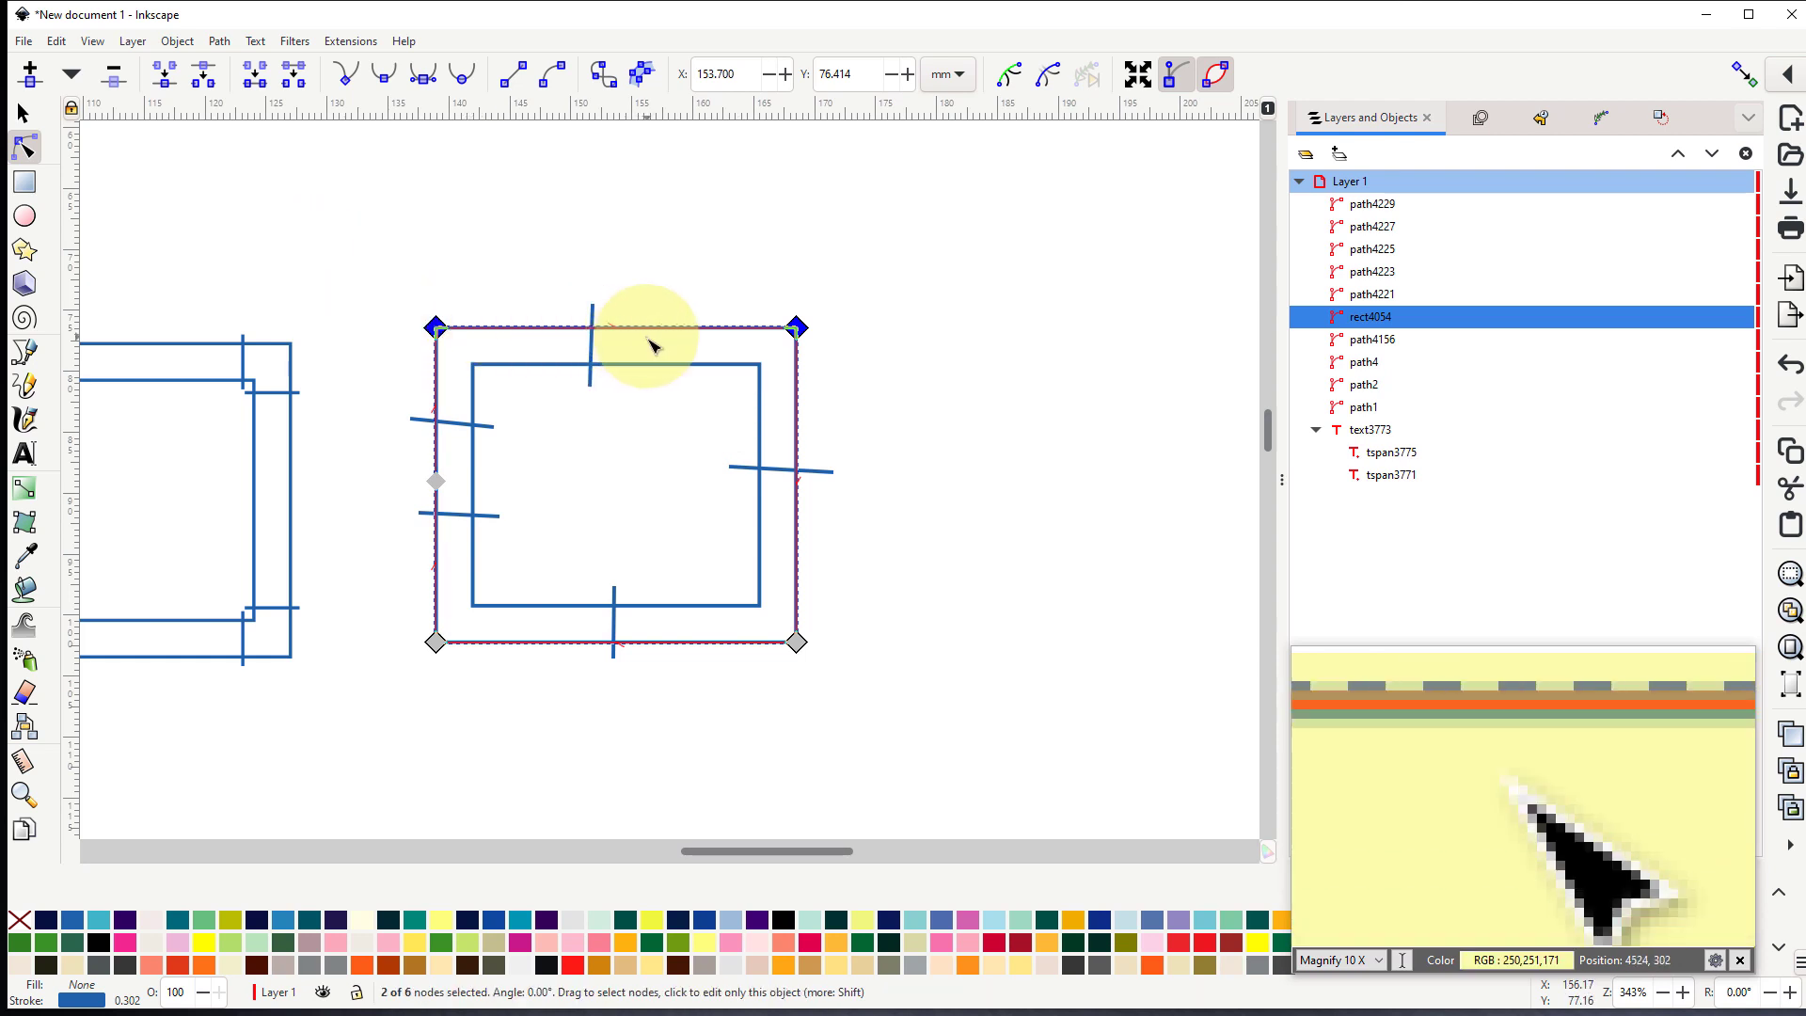
drag(365, 254, 864, 762)
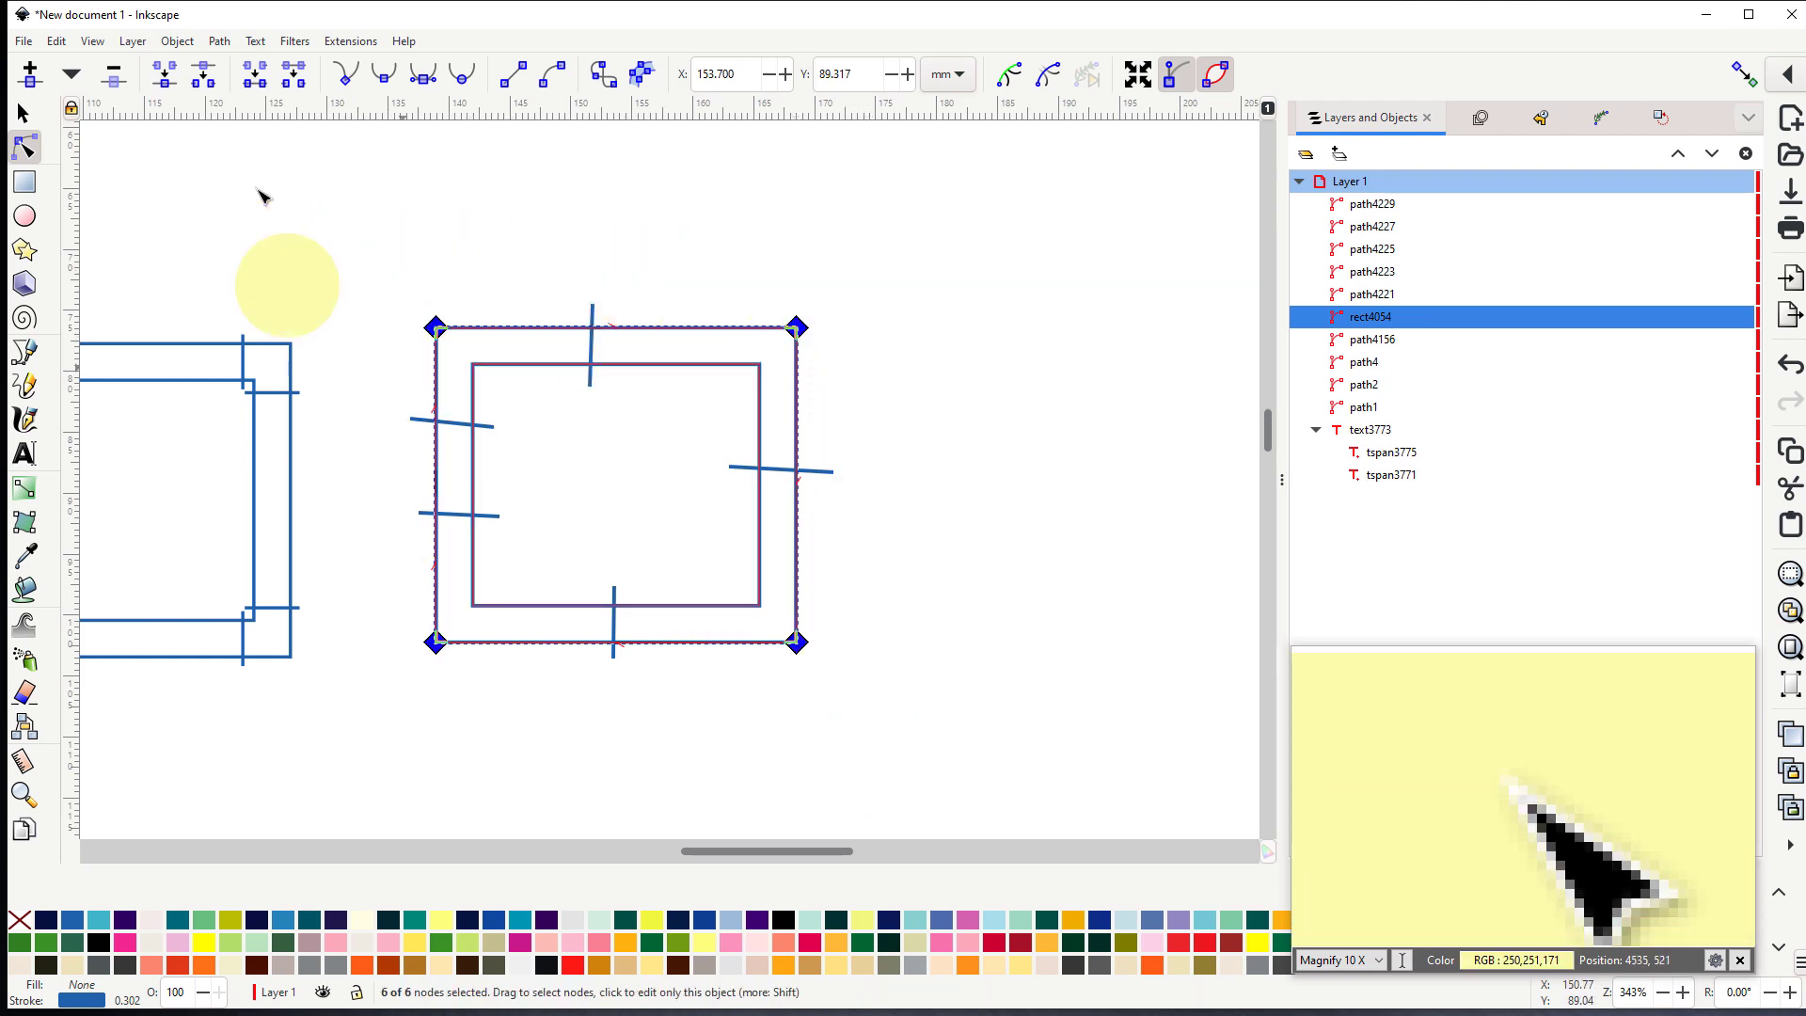
click(23, 113)
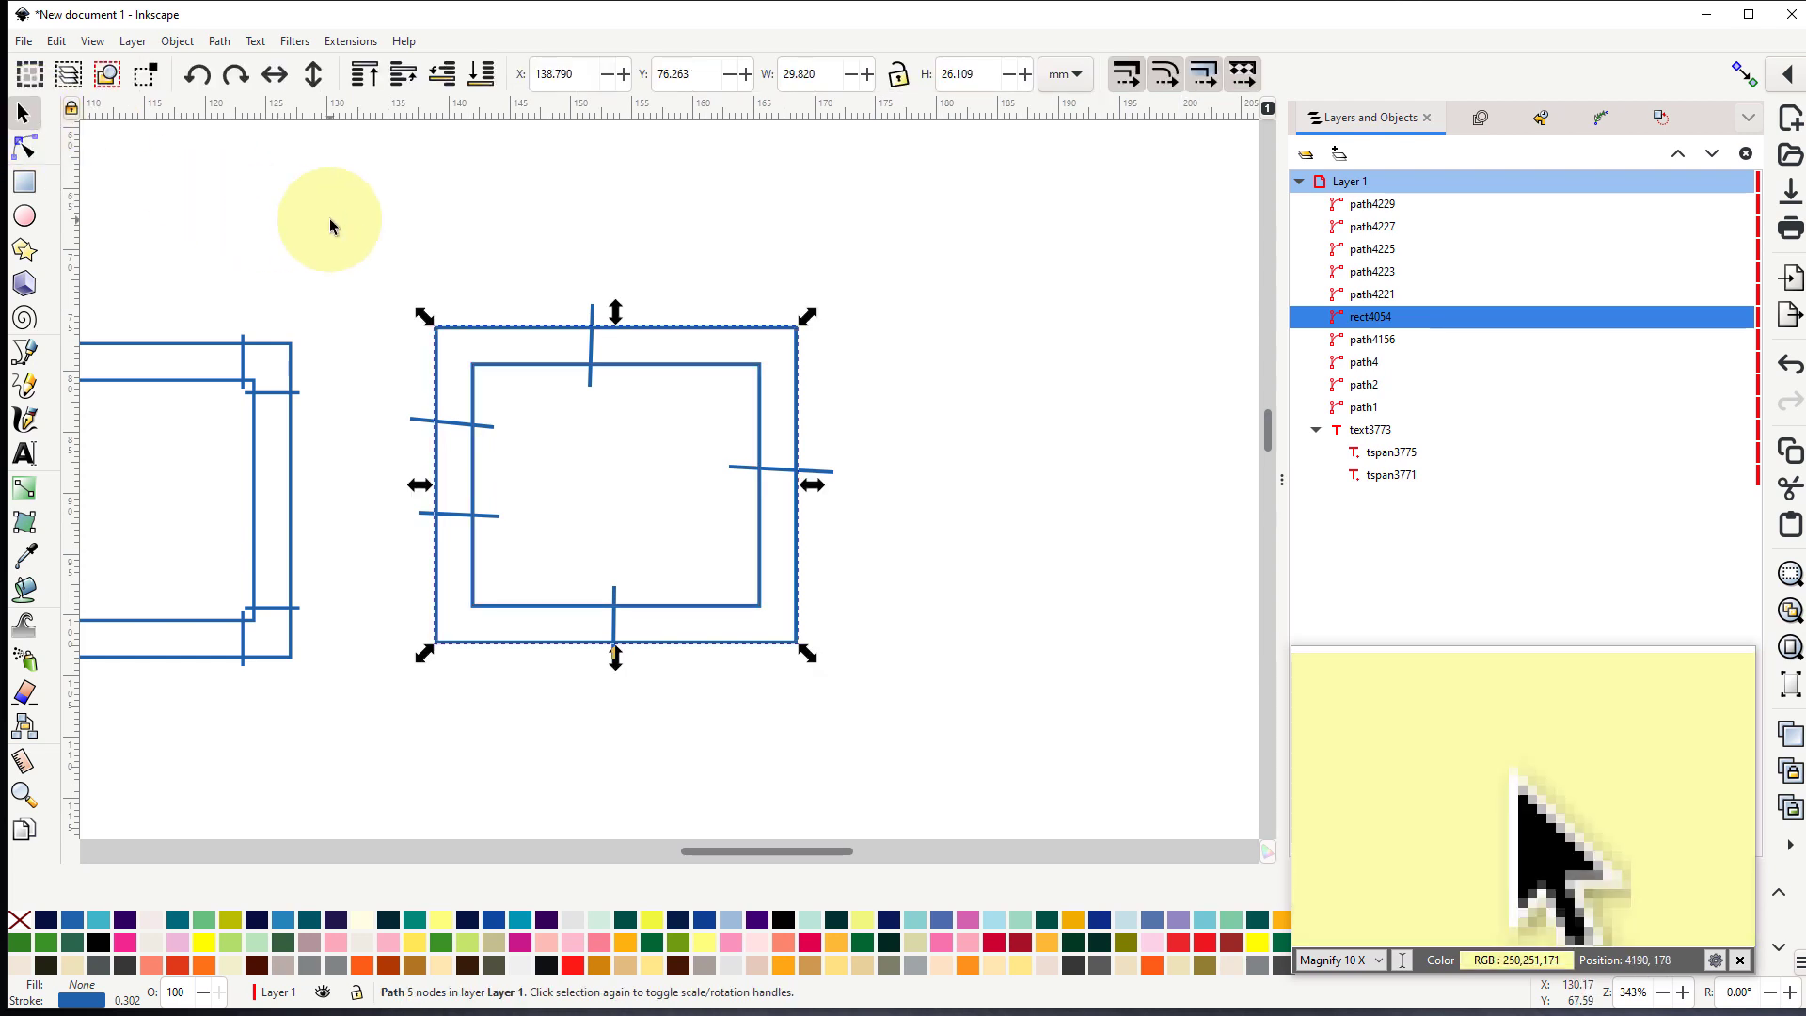
drag(330, 221, 873, 731)
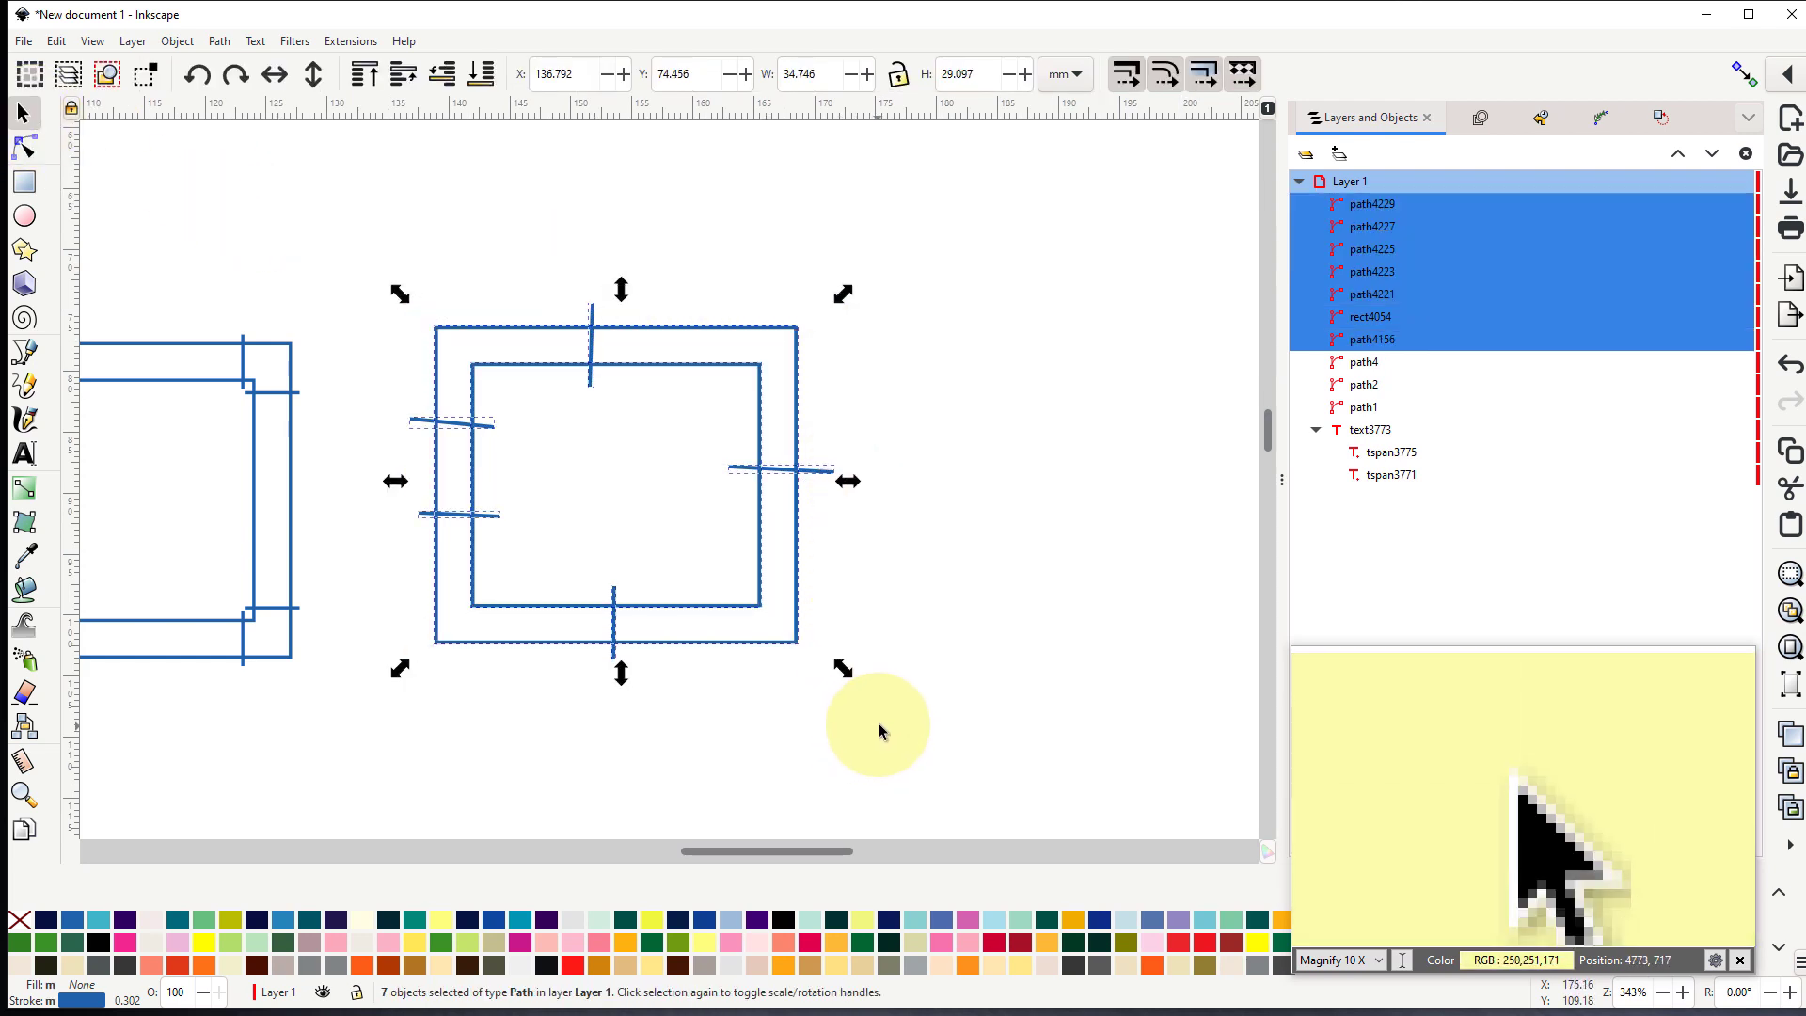
click(215, 44)
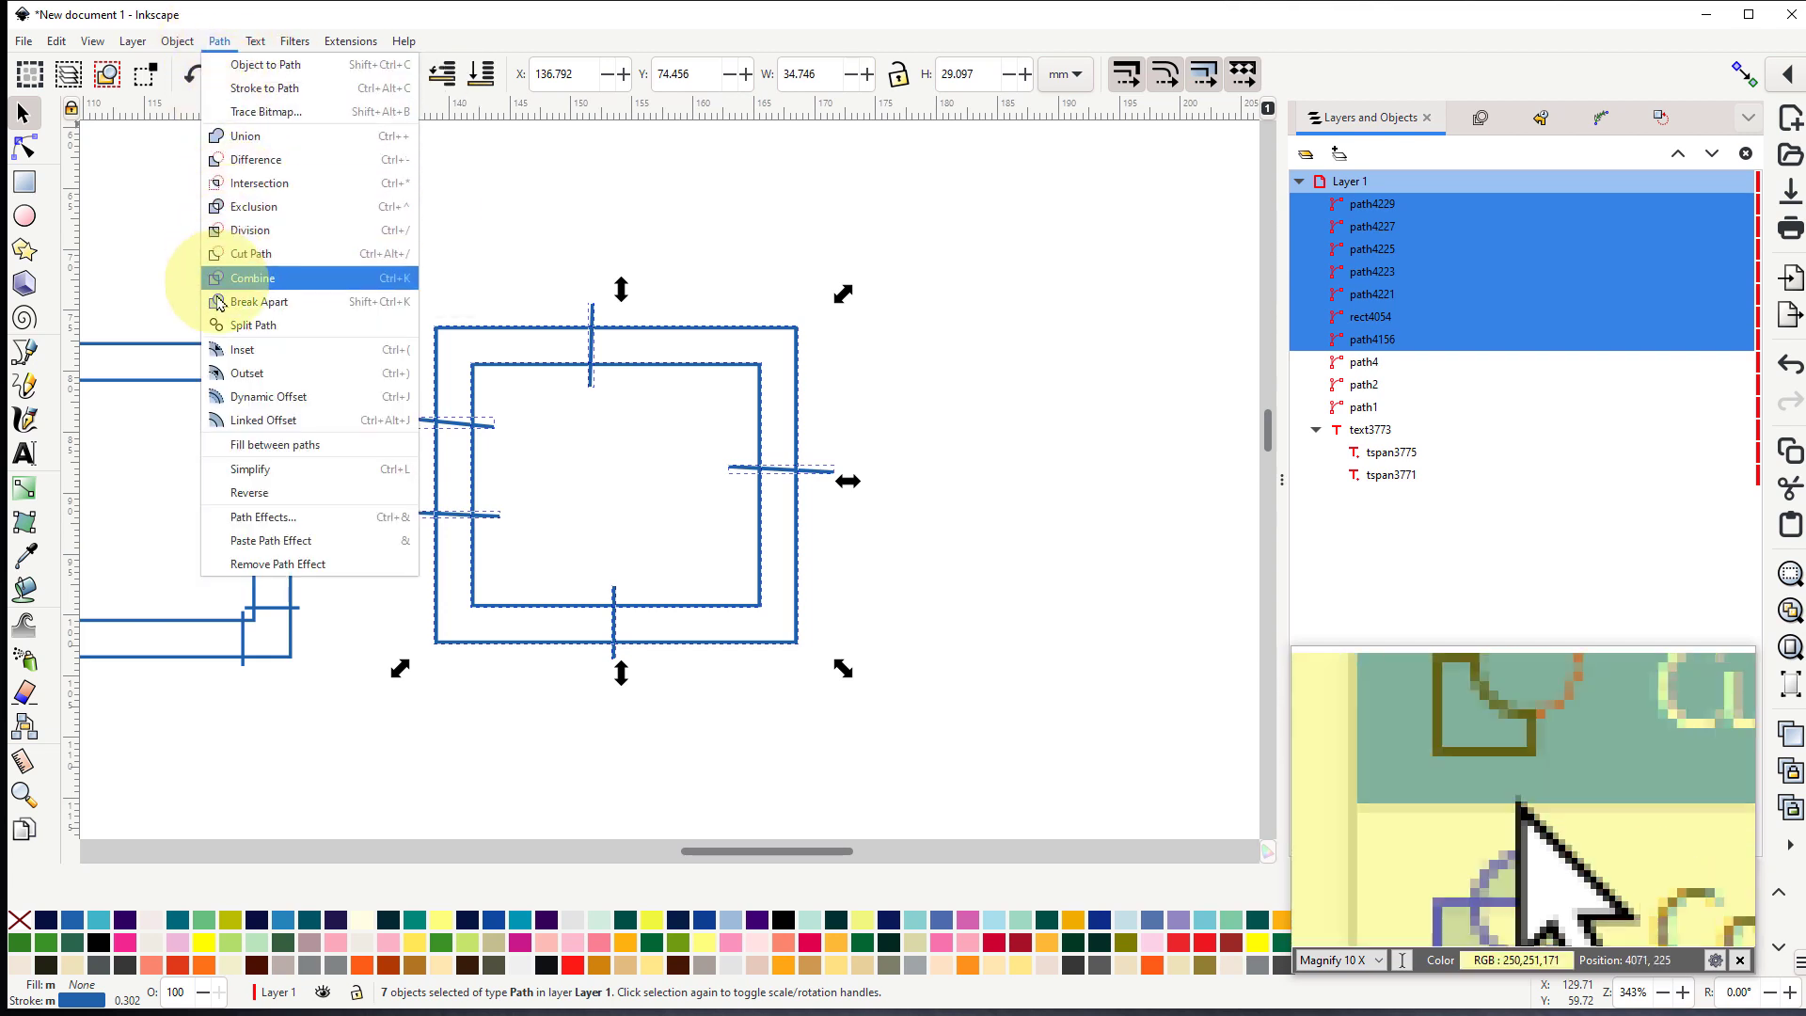
click(249, 277)
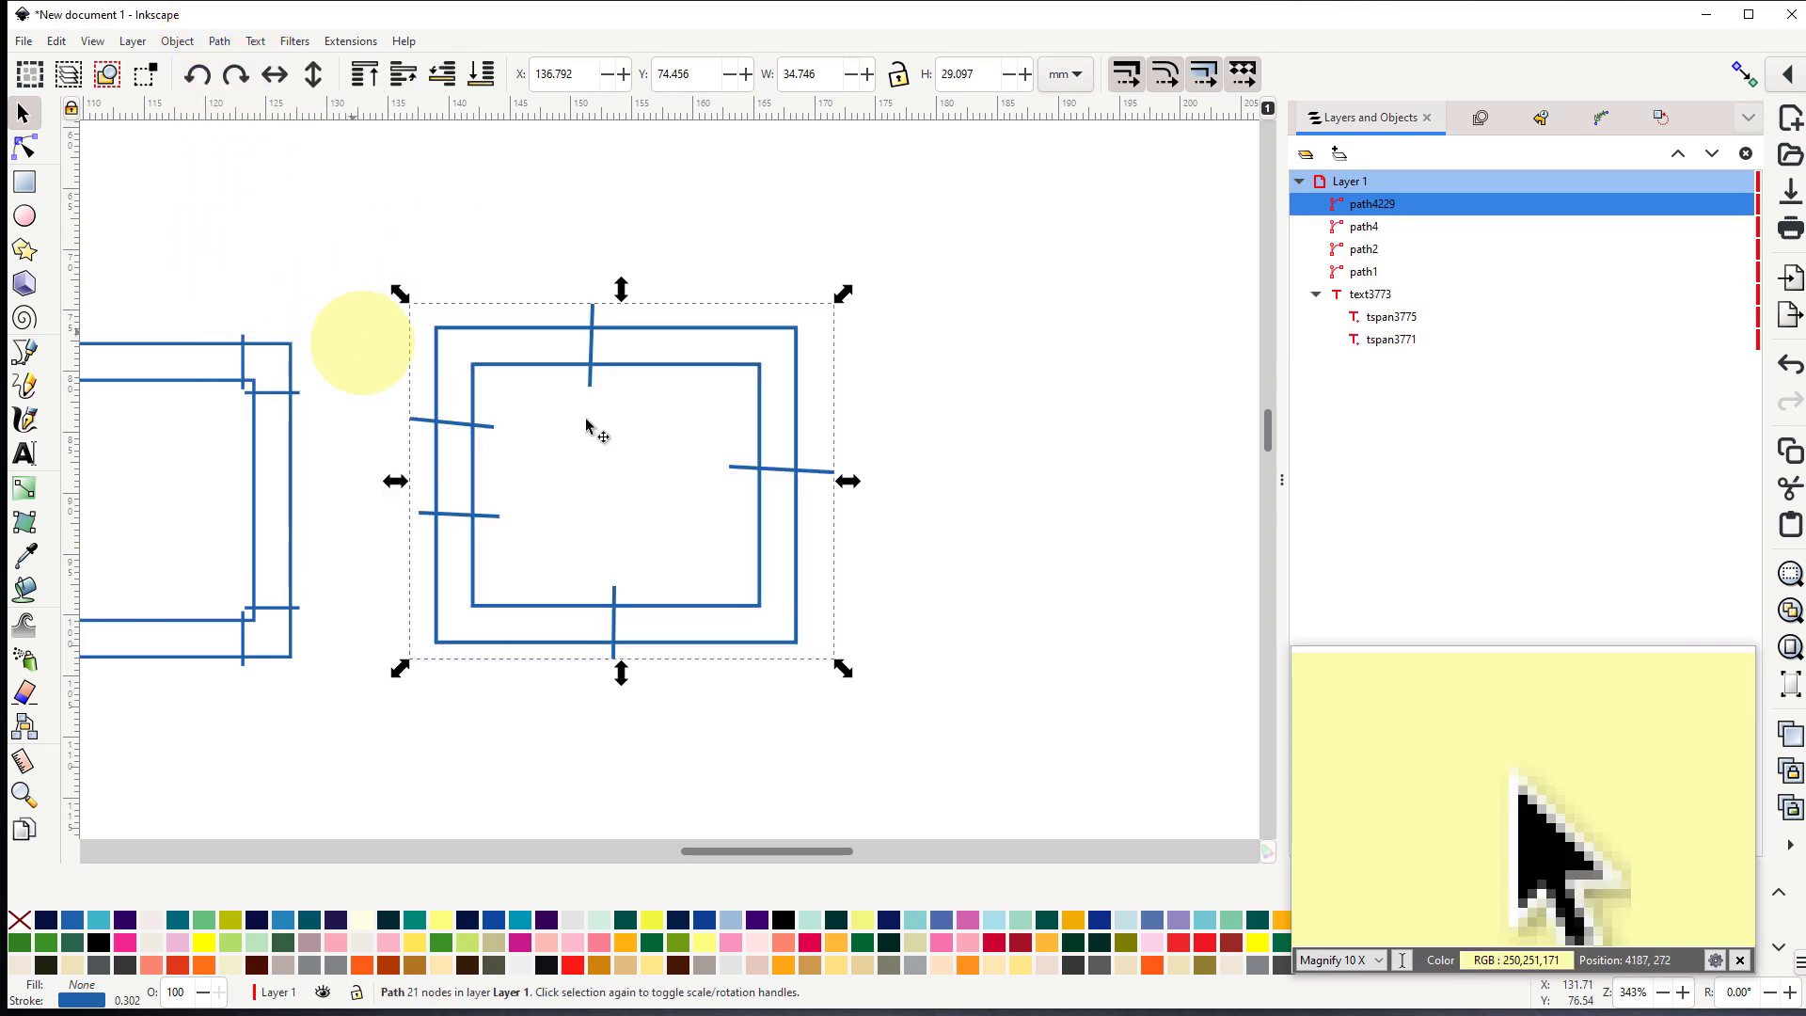
- Open Ink/Stitch Params for the combined third rectangle, arrange the preview beside the settings, and disable running stitch along paths
click(352, 41)
mouse_move(393, 293)
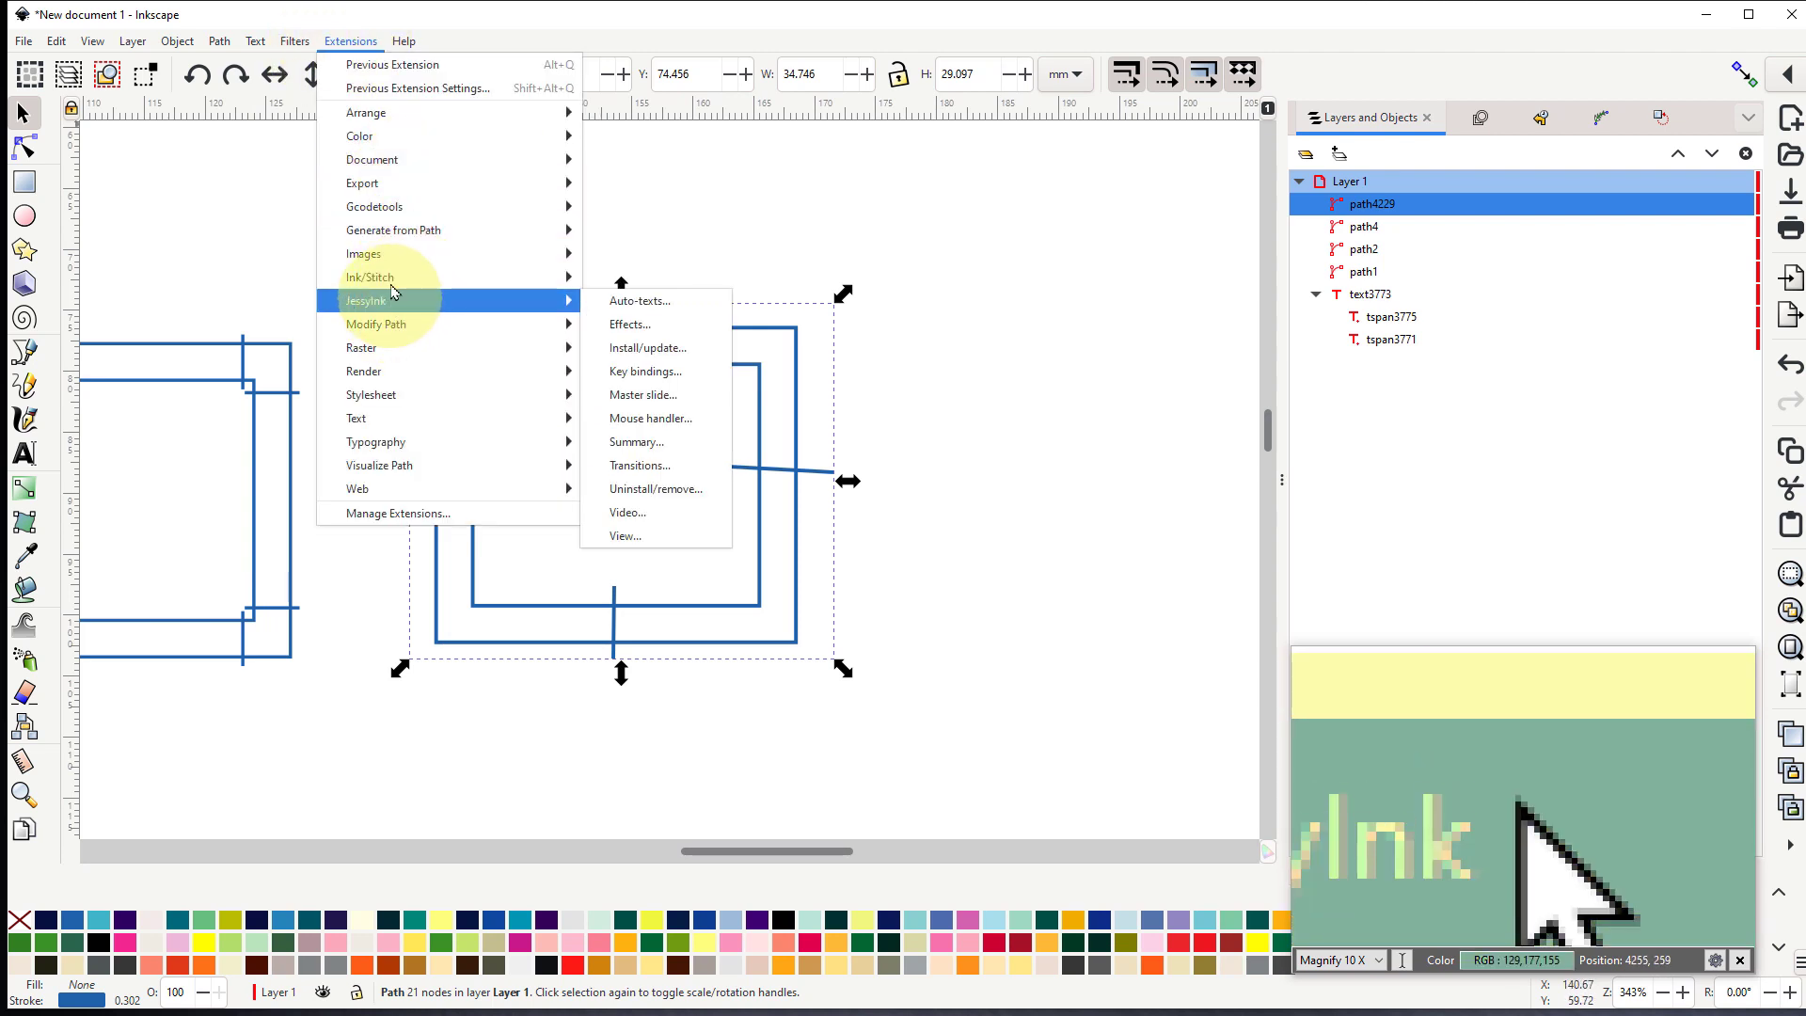
mouse_move(476, 280)
click(662, 419)
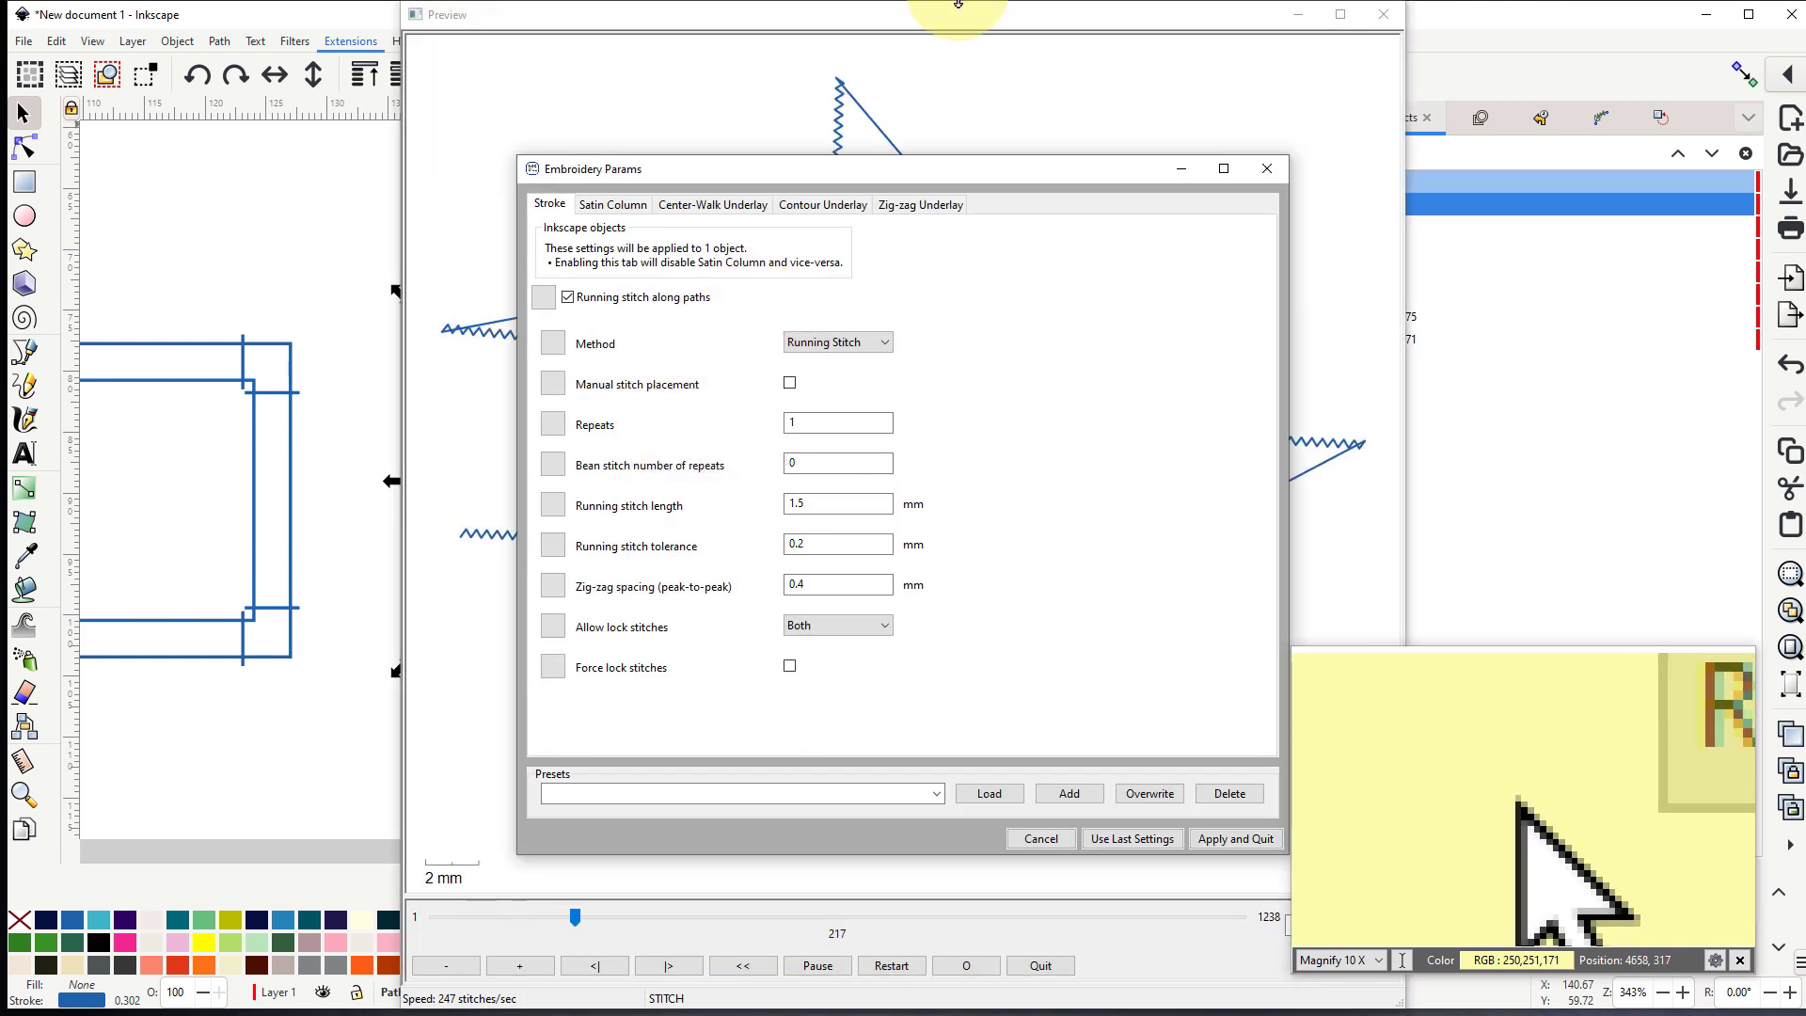
drag(938, 47, 1451, 34)
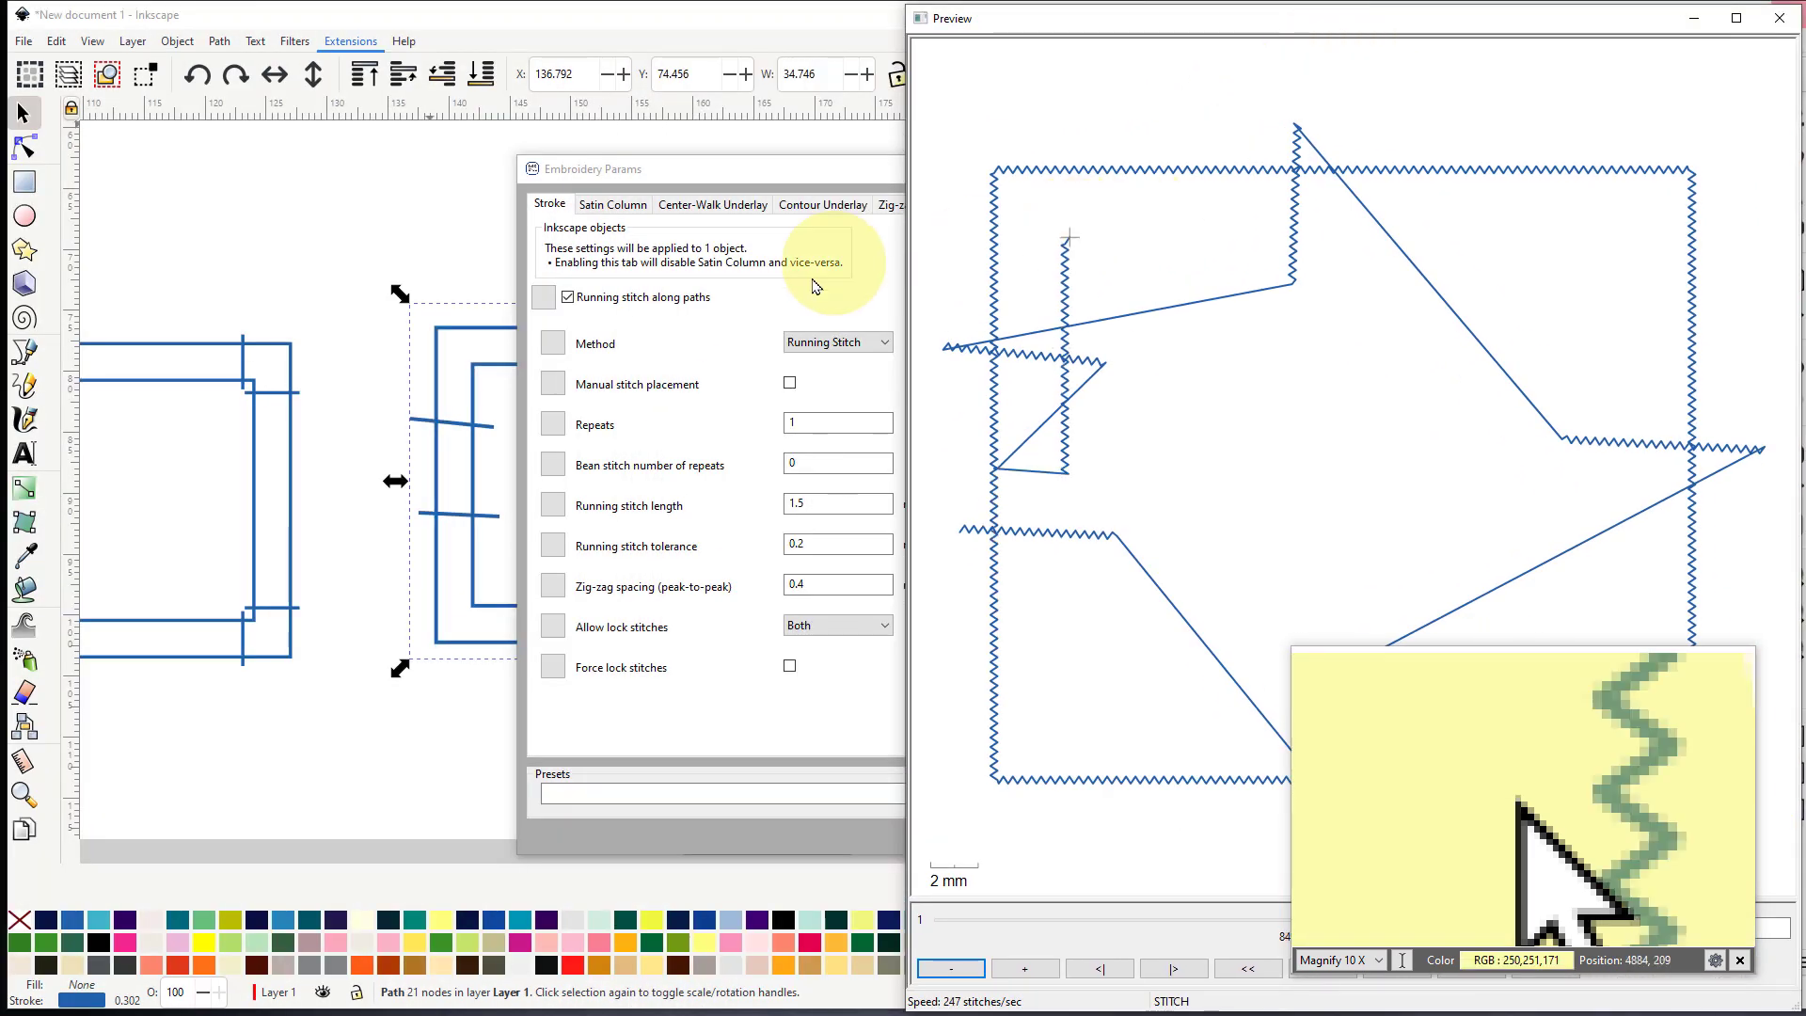
drag(795, 171, 384, 123)
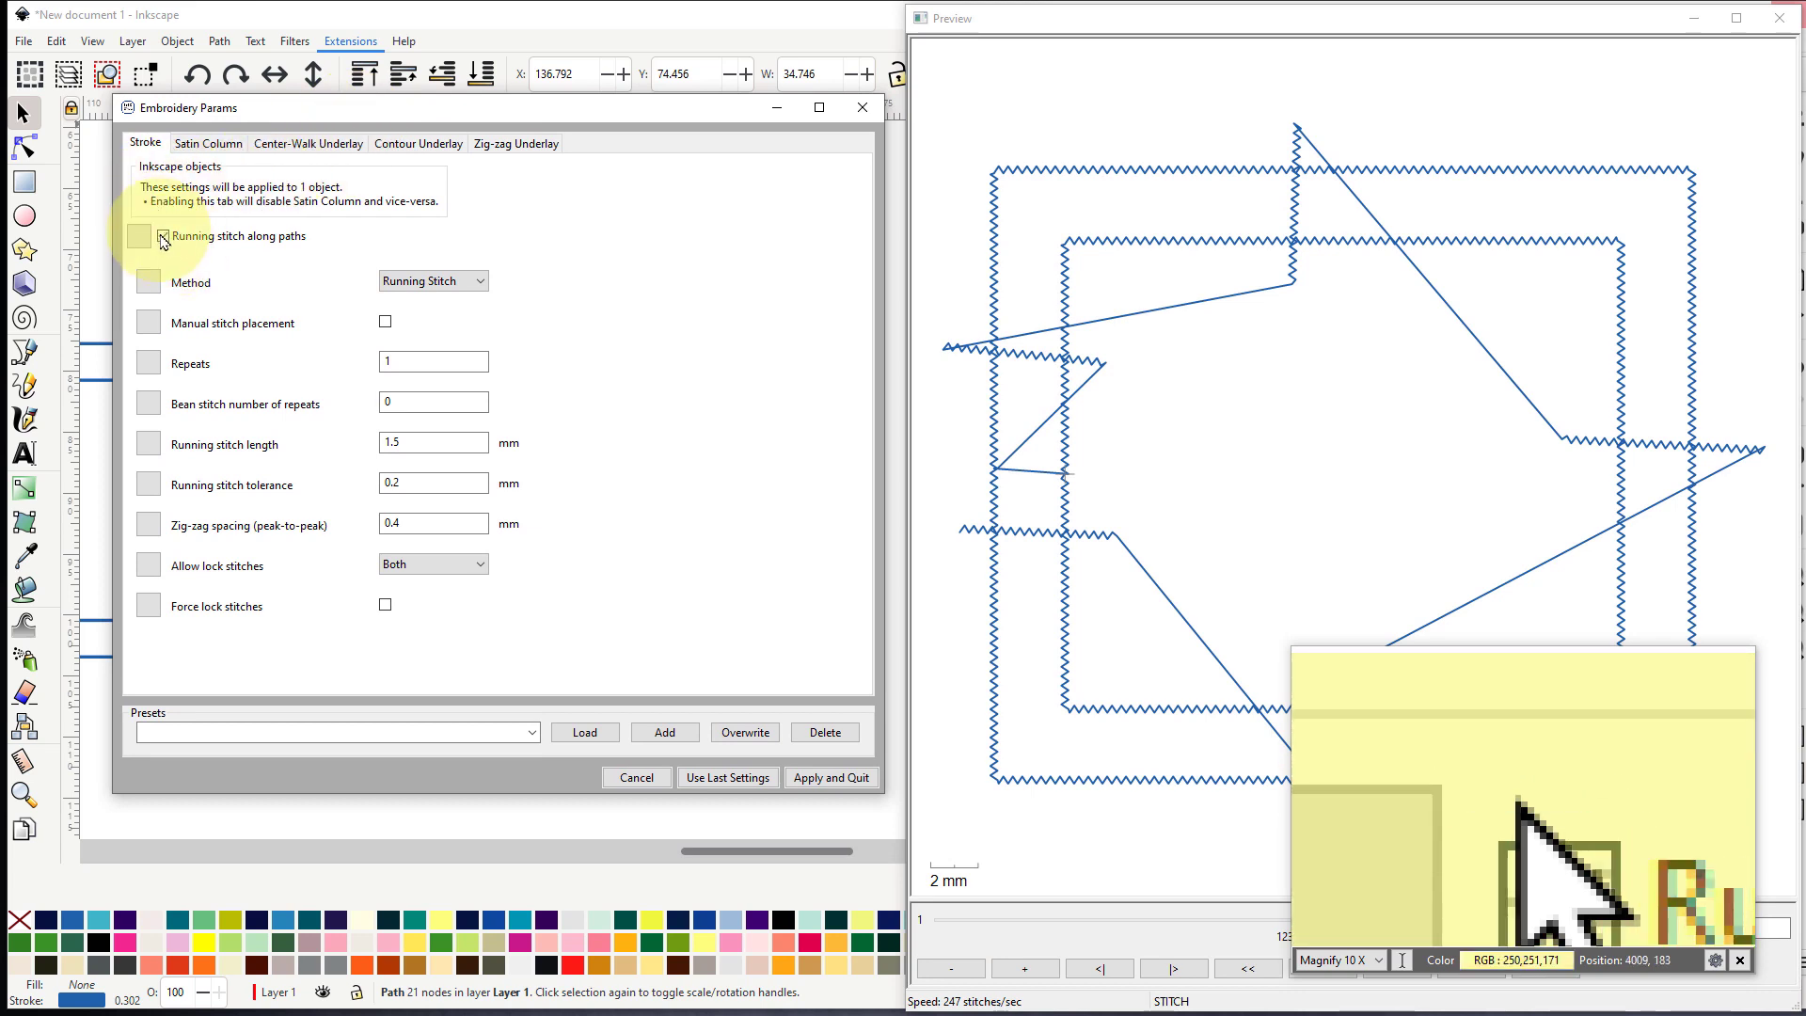
click(164, 238)
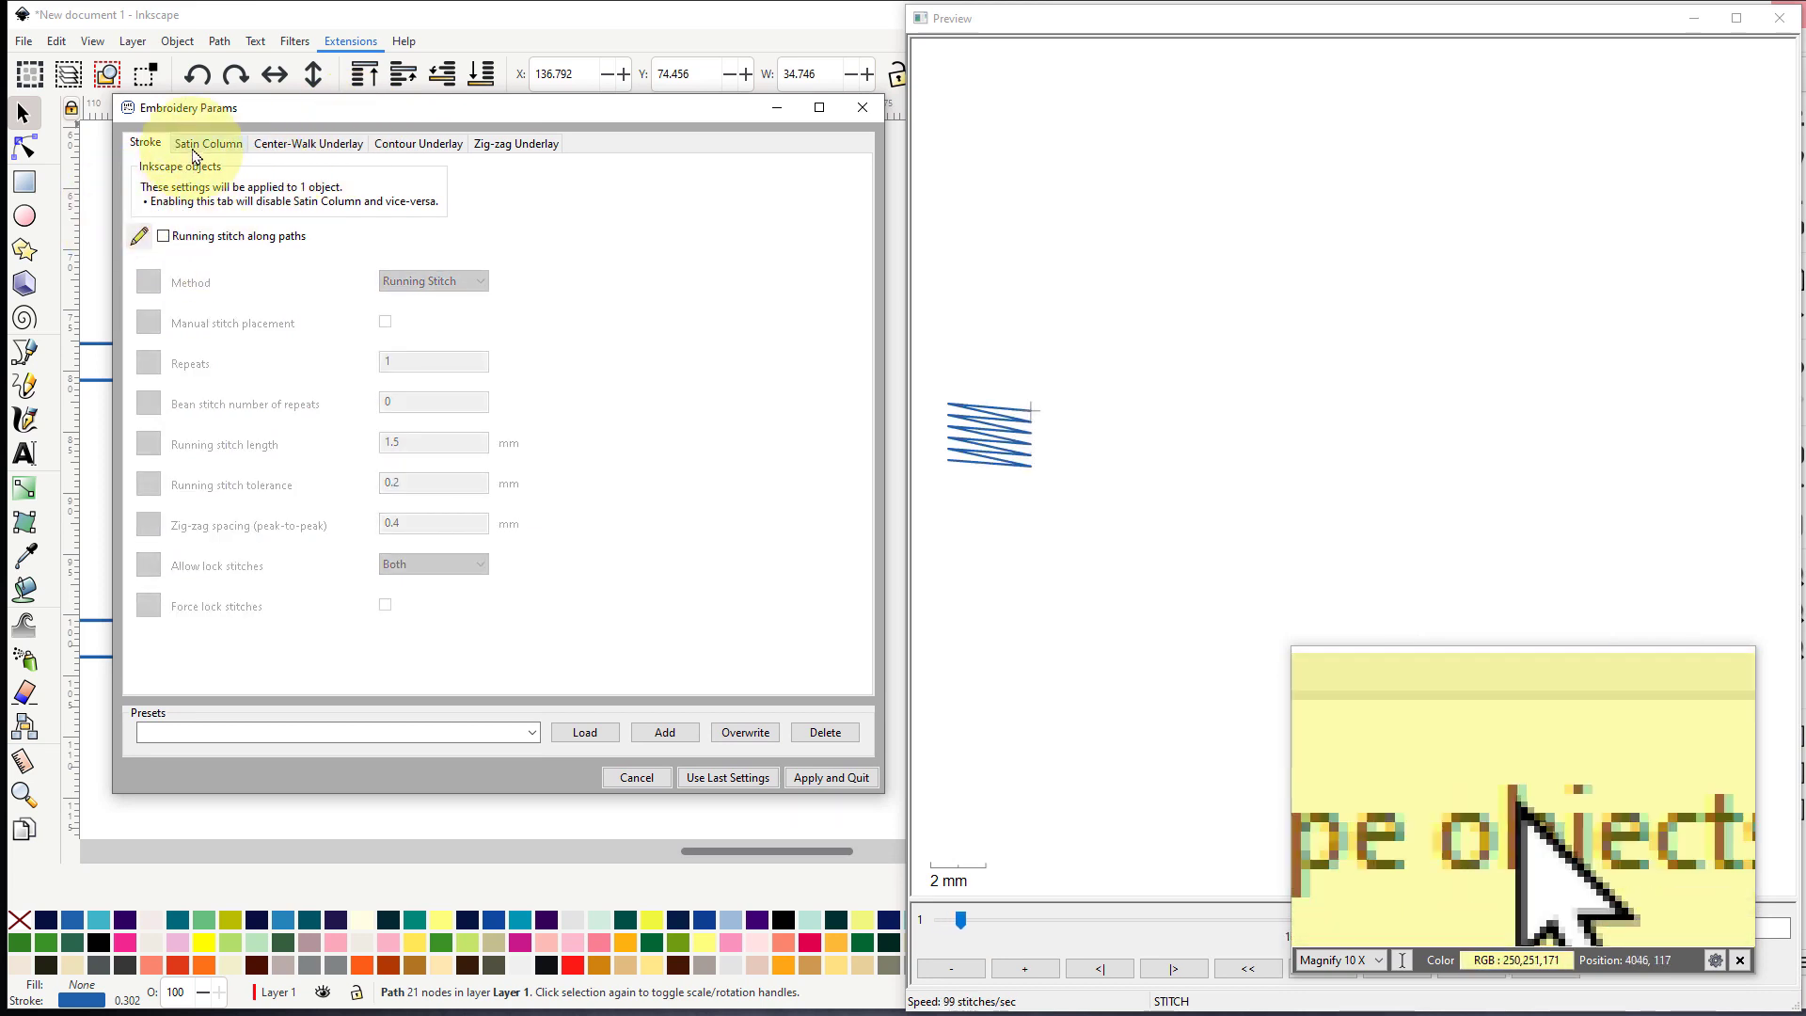
- Review the satin column, center-walk underlay and contour underlay settings of the combined path
click(198, 151)
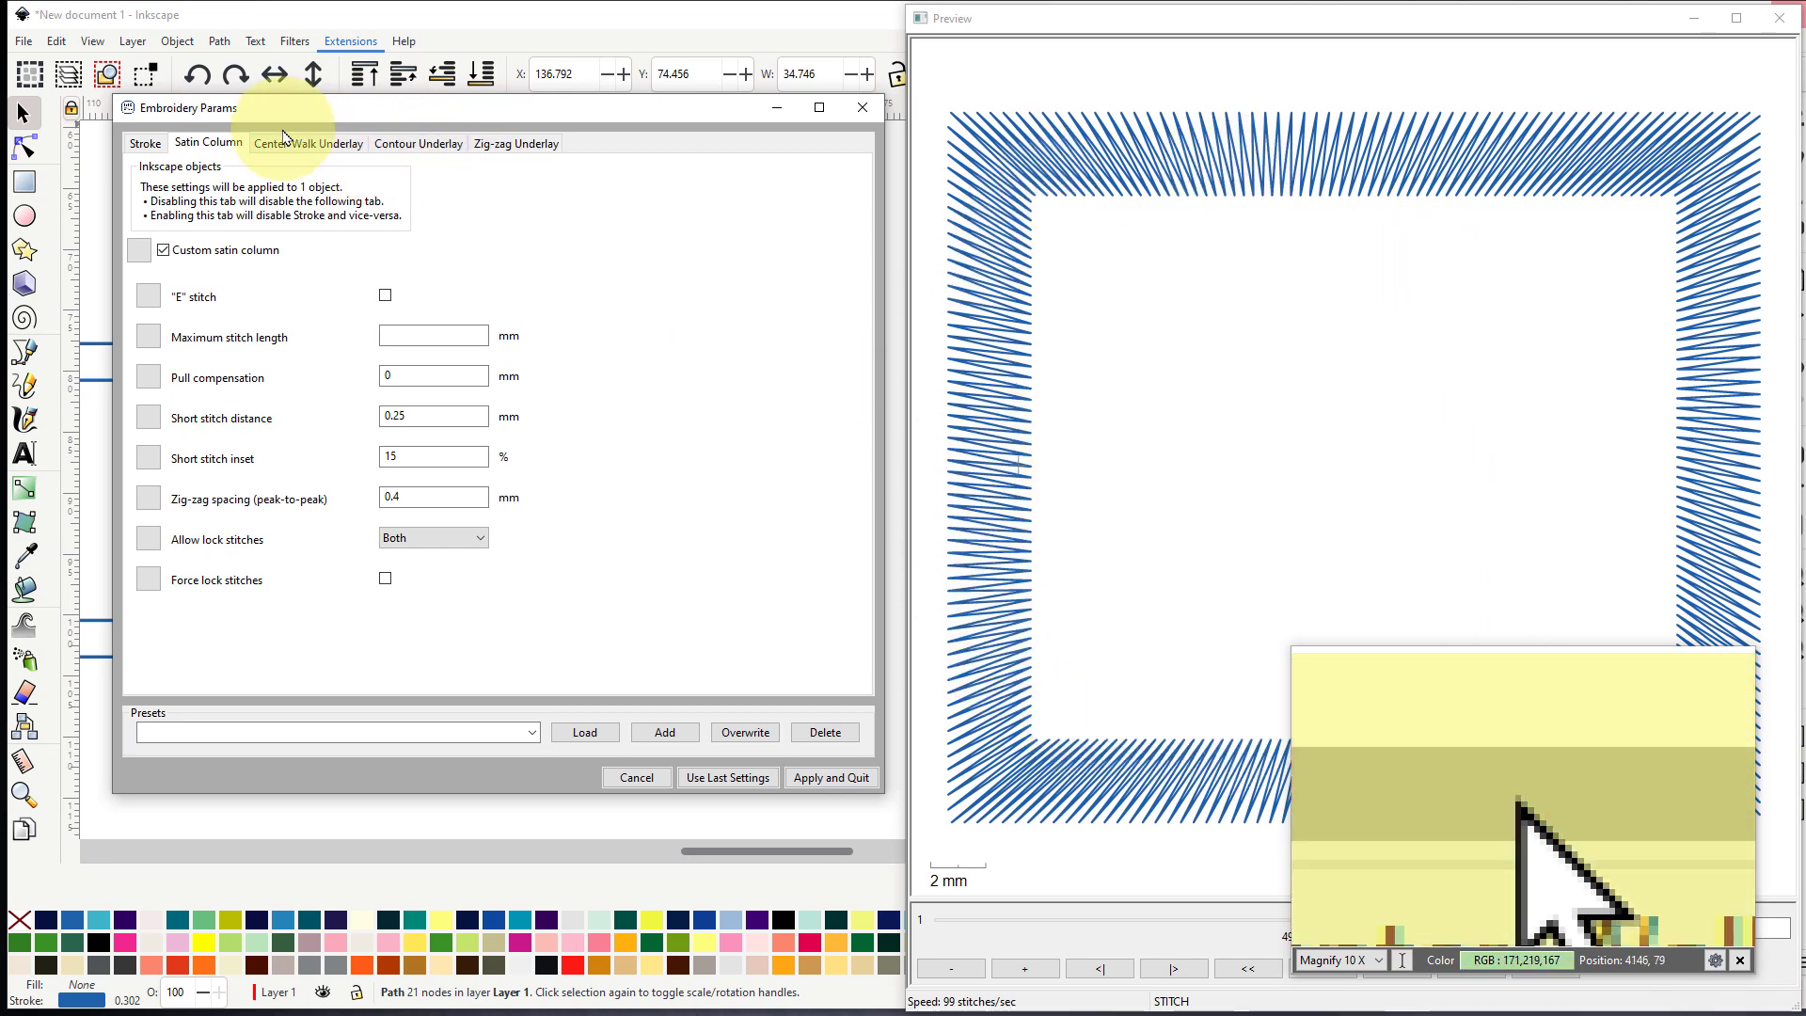
click(301, 143)
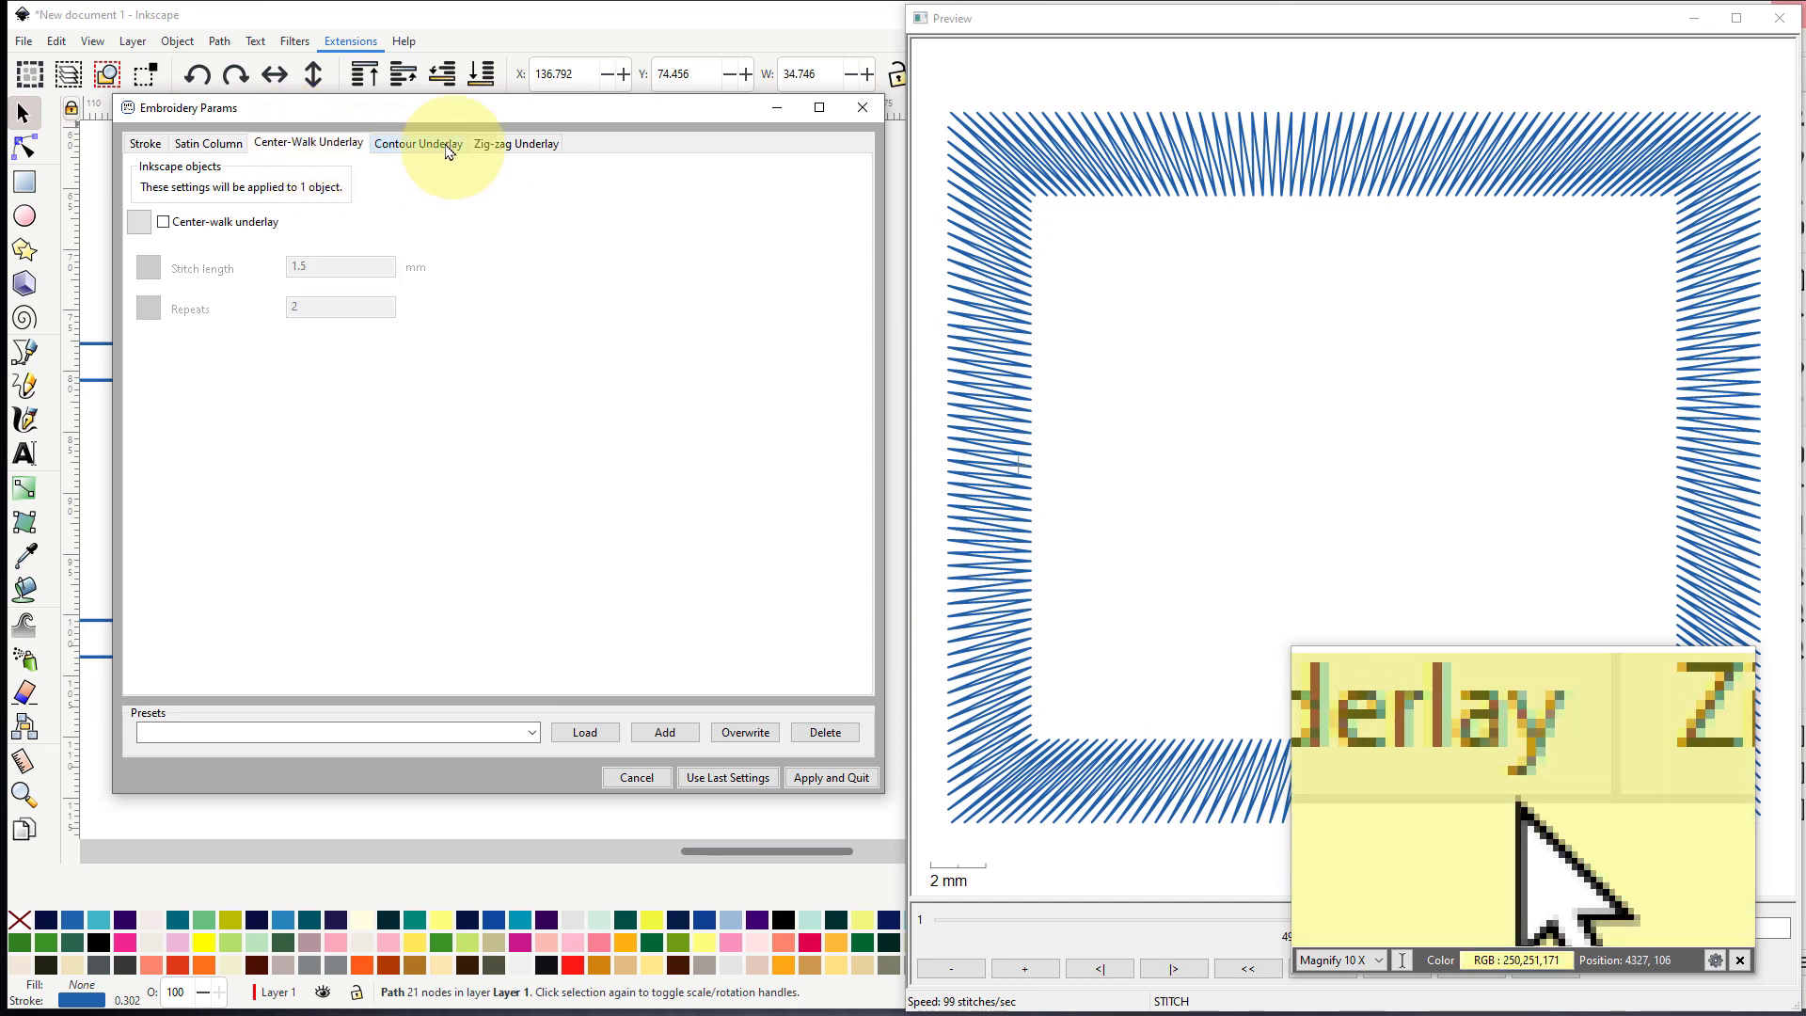
click(448, 149)
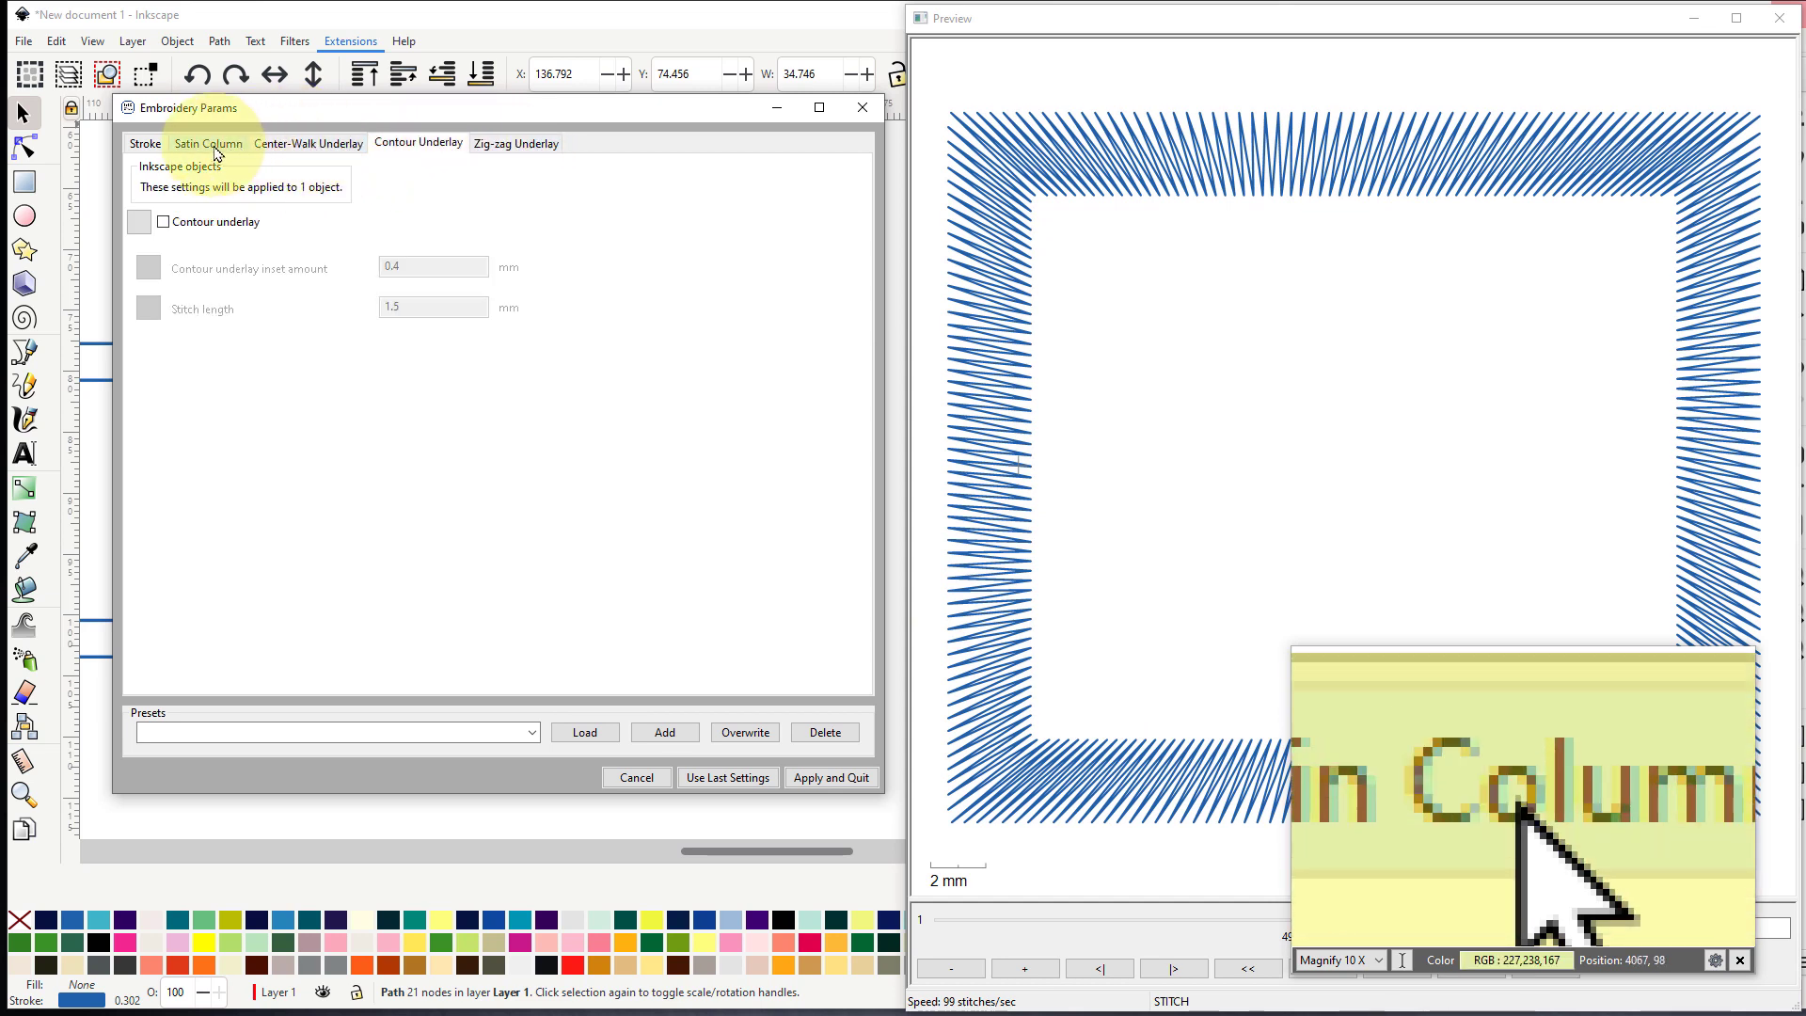
click(235, 147)
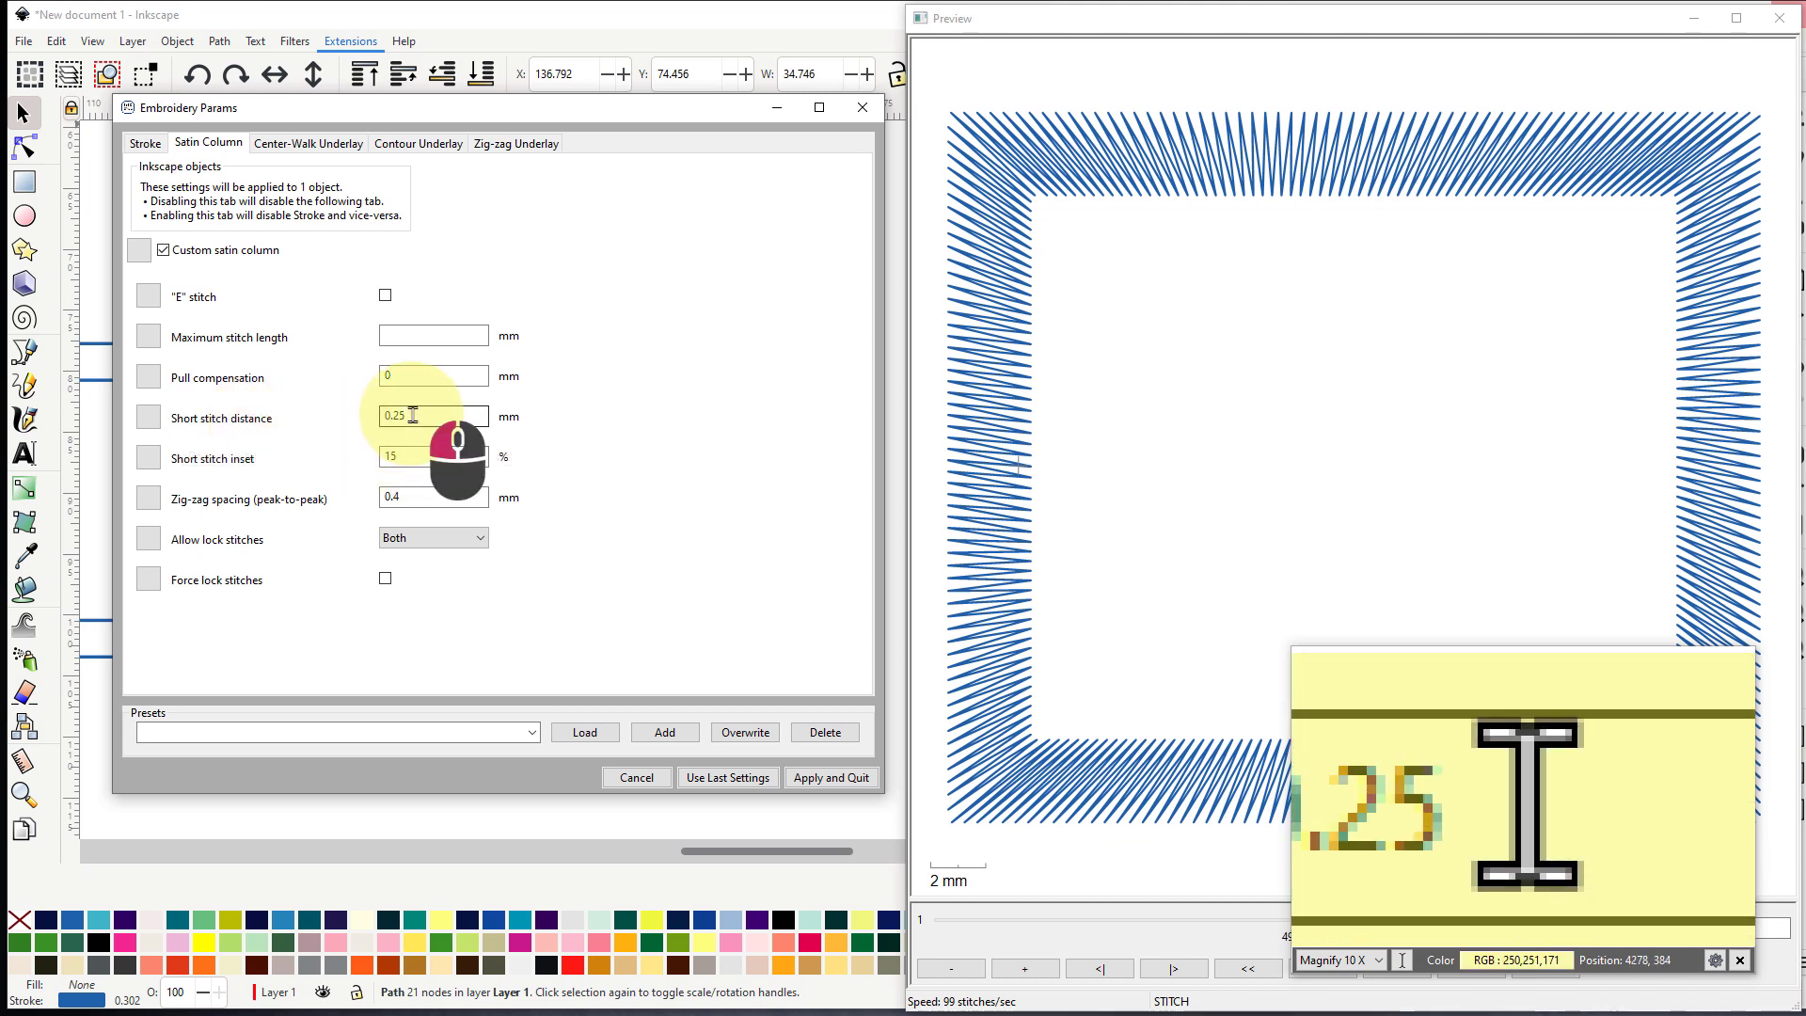
- Set the satin column's short stitch distance to 0.4 mm
click(413, 415)
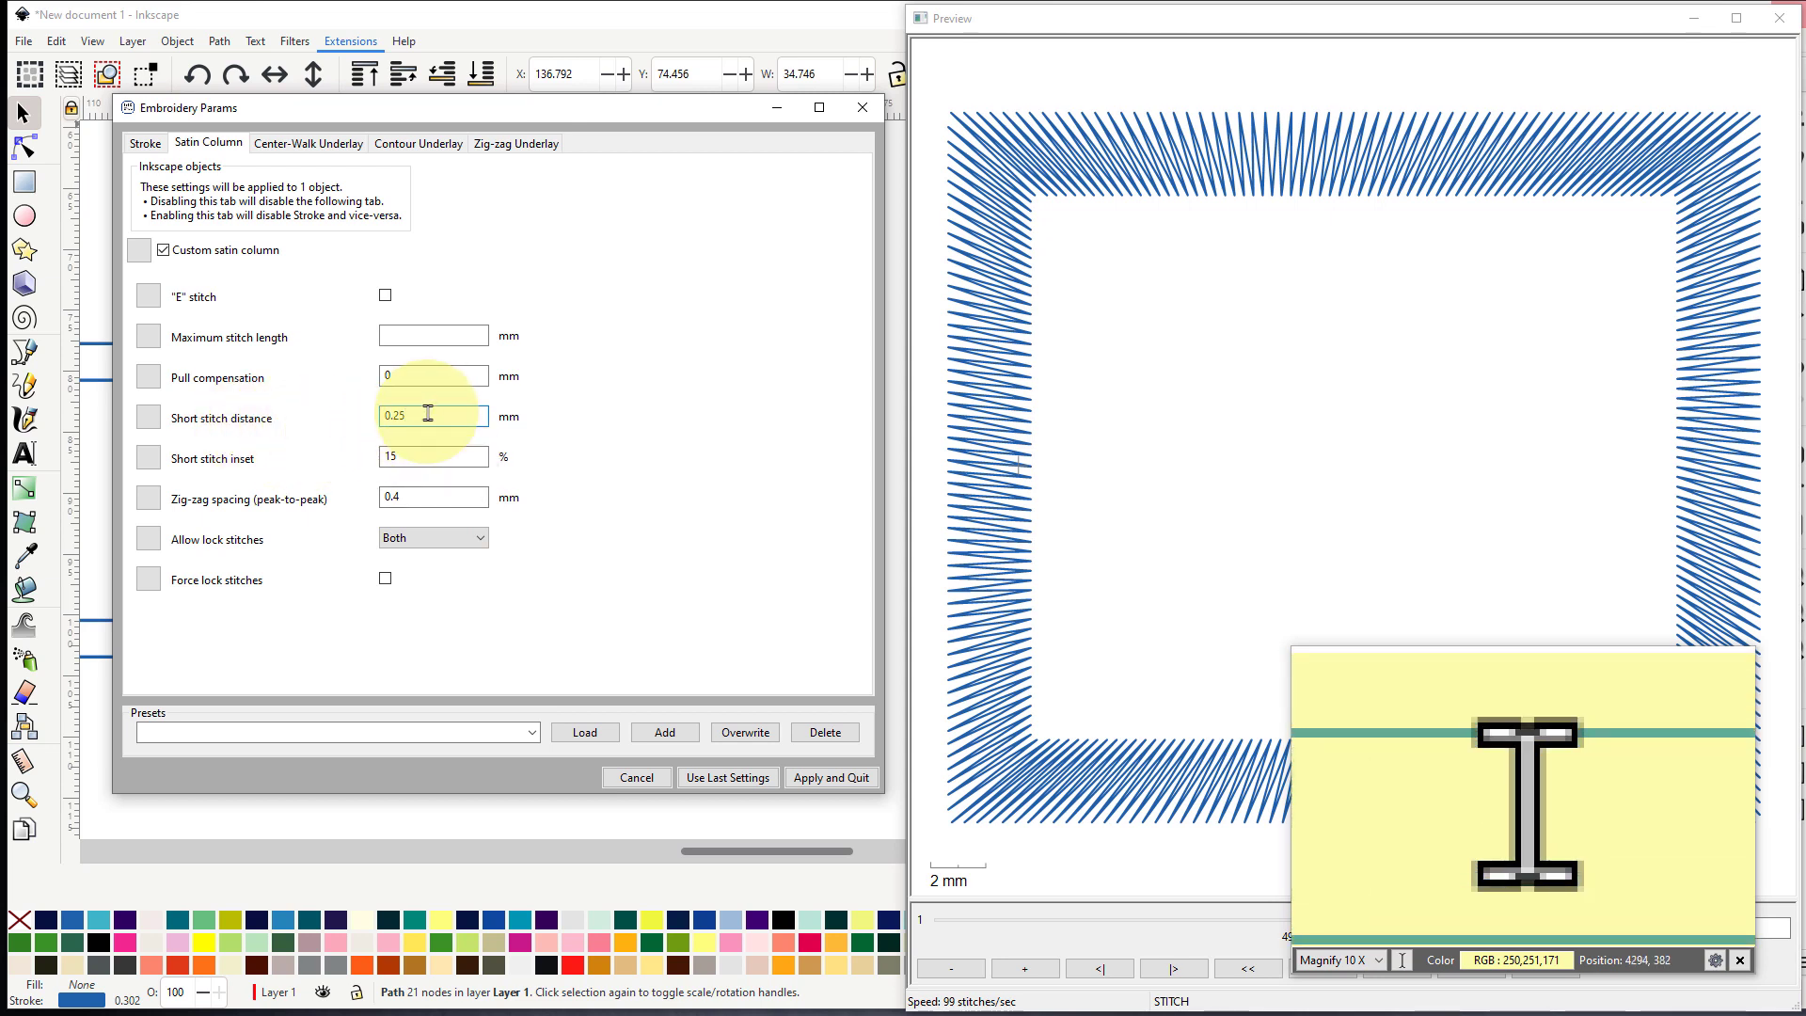
key(BackSpace)
key(BackSpace)
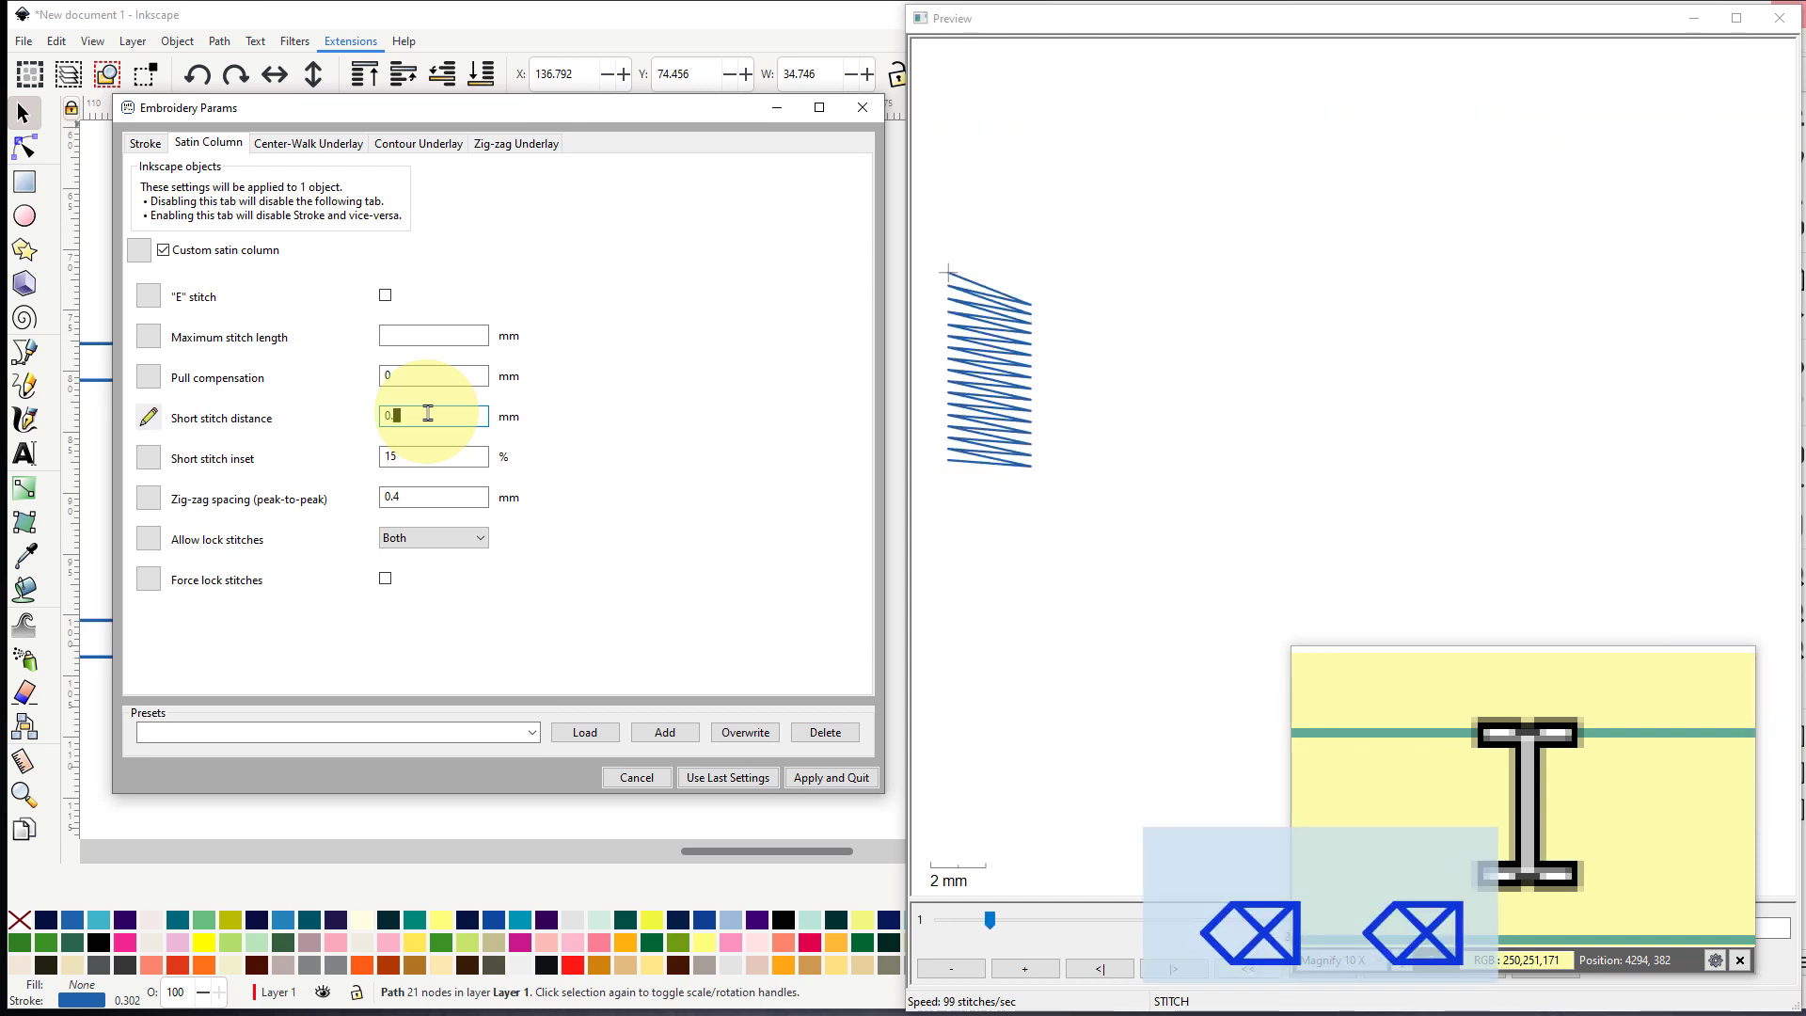
text(4)
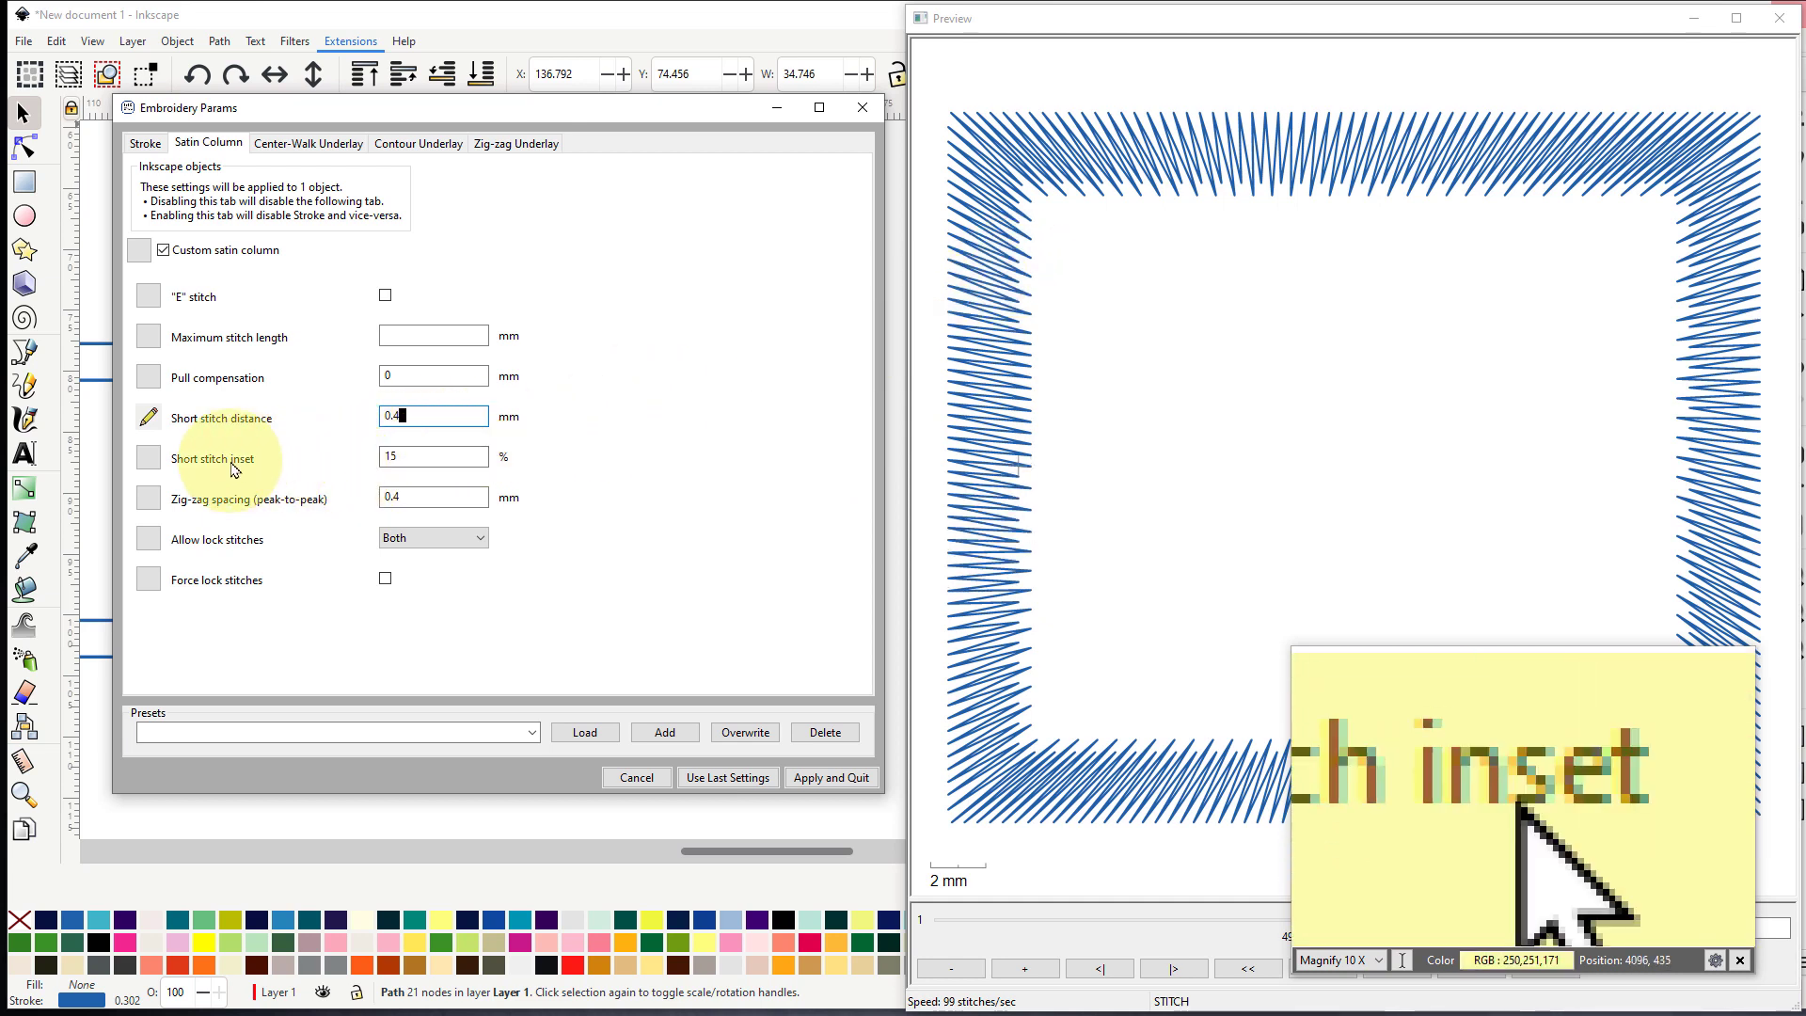
- Set the satin column's short stitch inset to 25% and its short stitch distance to 0.35 mm
double_click(408, 455)
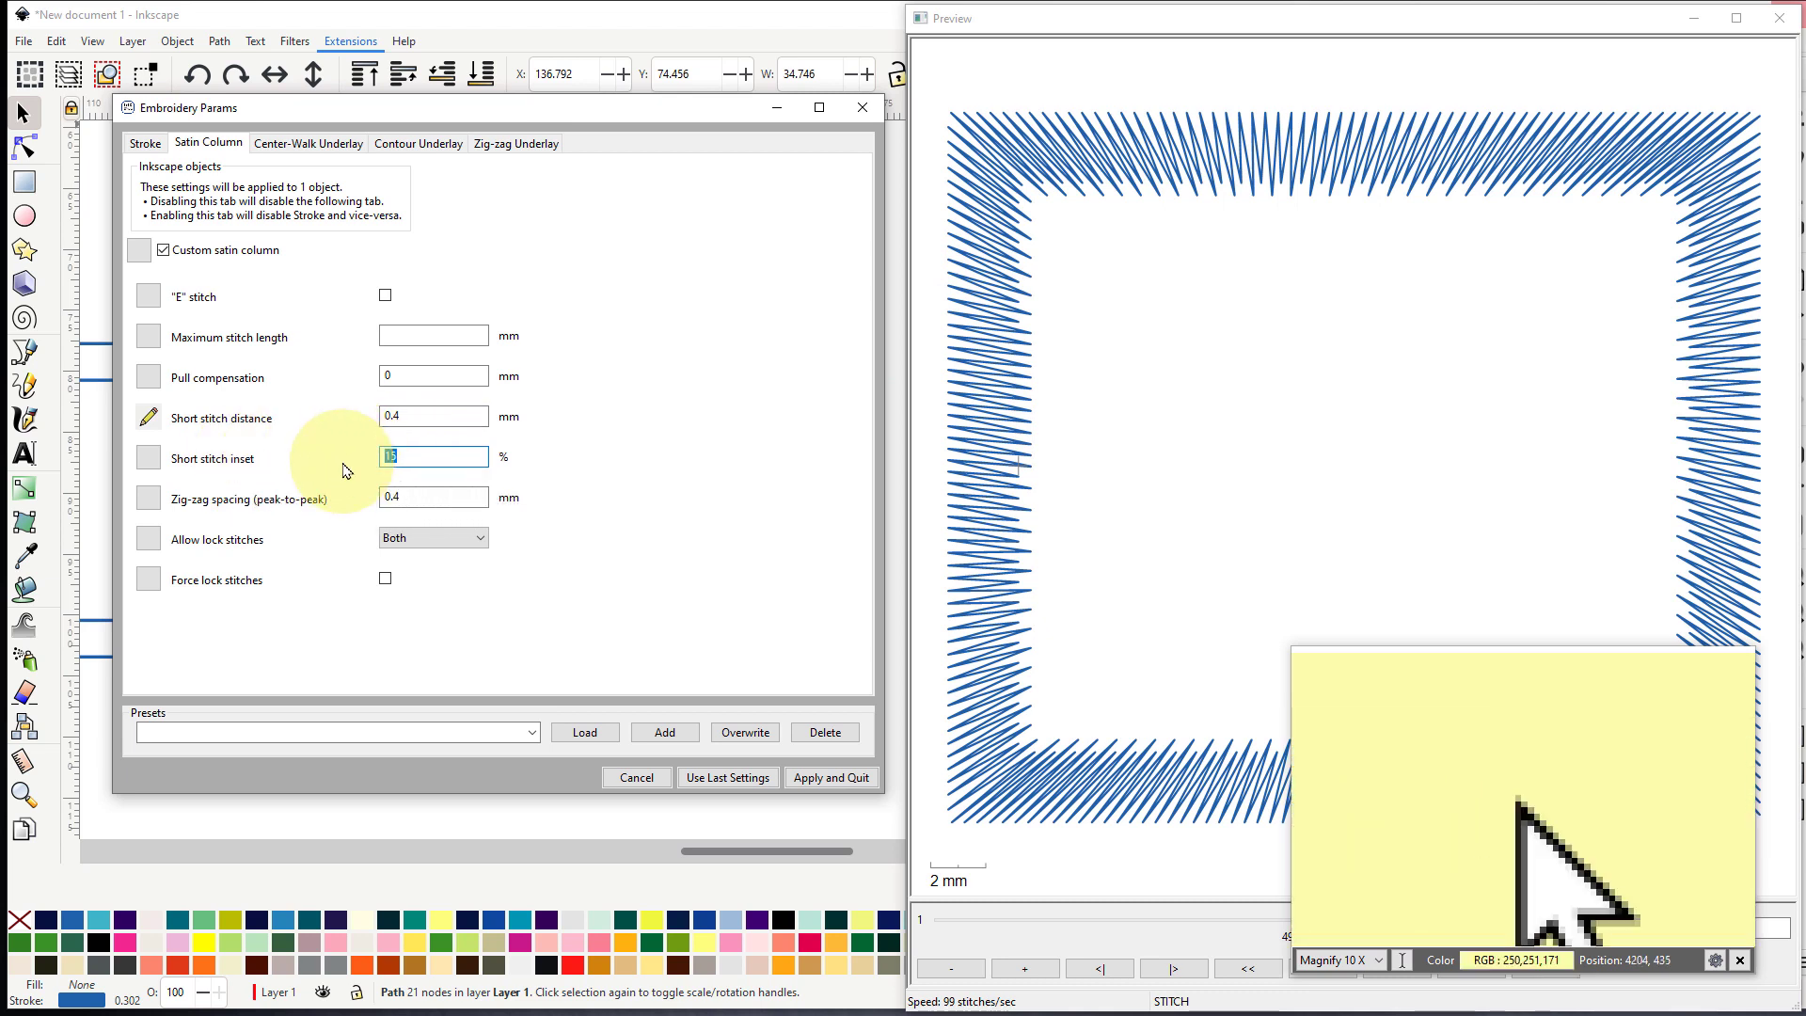
key(Return)
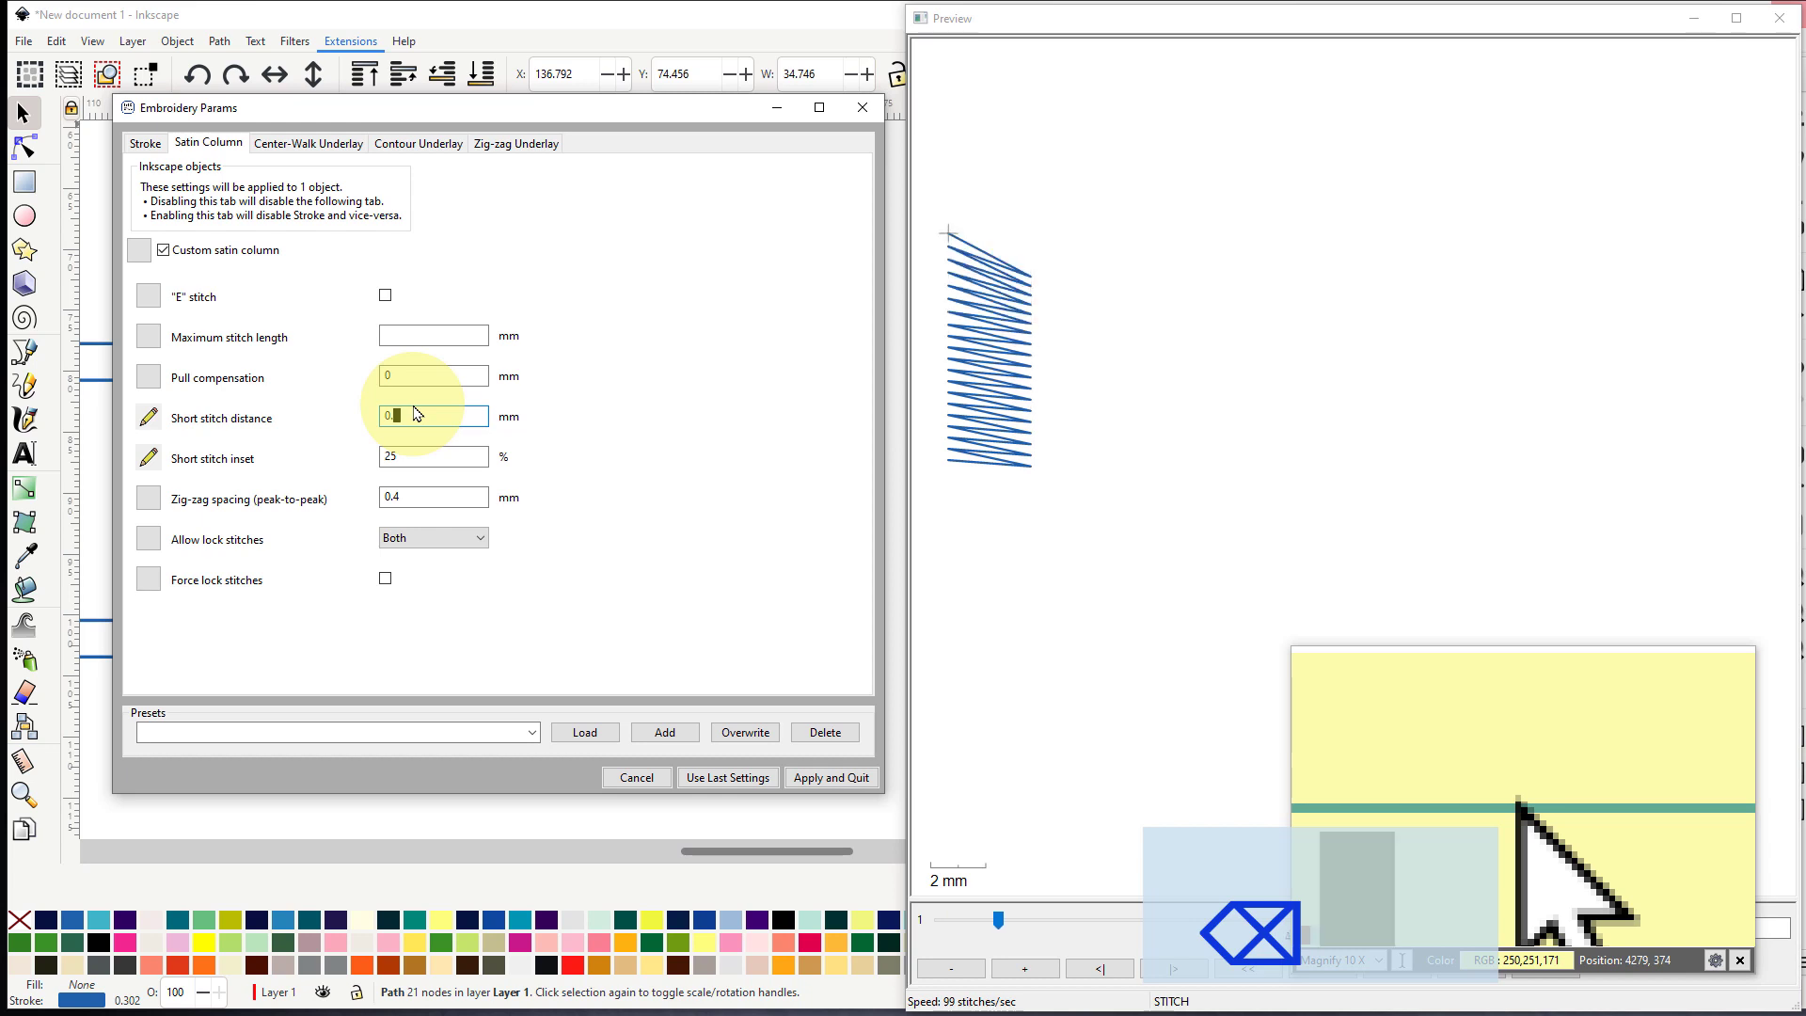
key(Return)
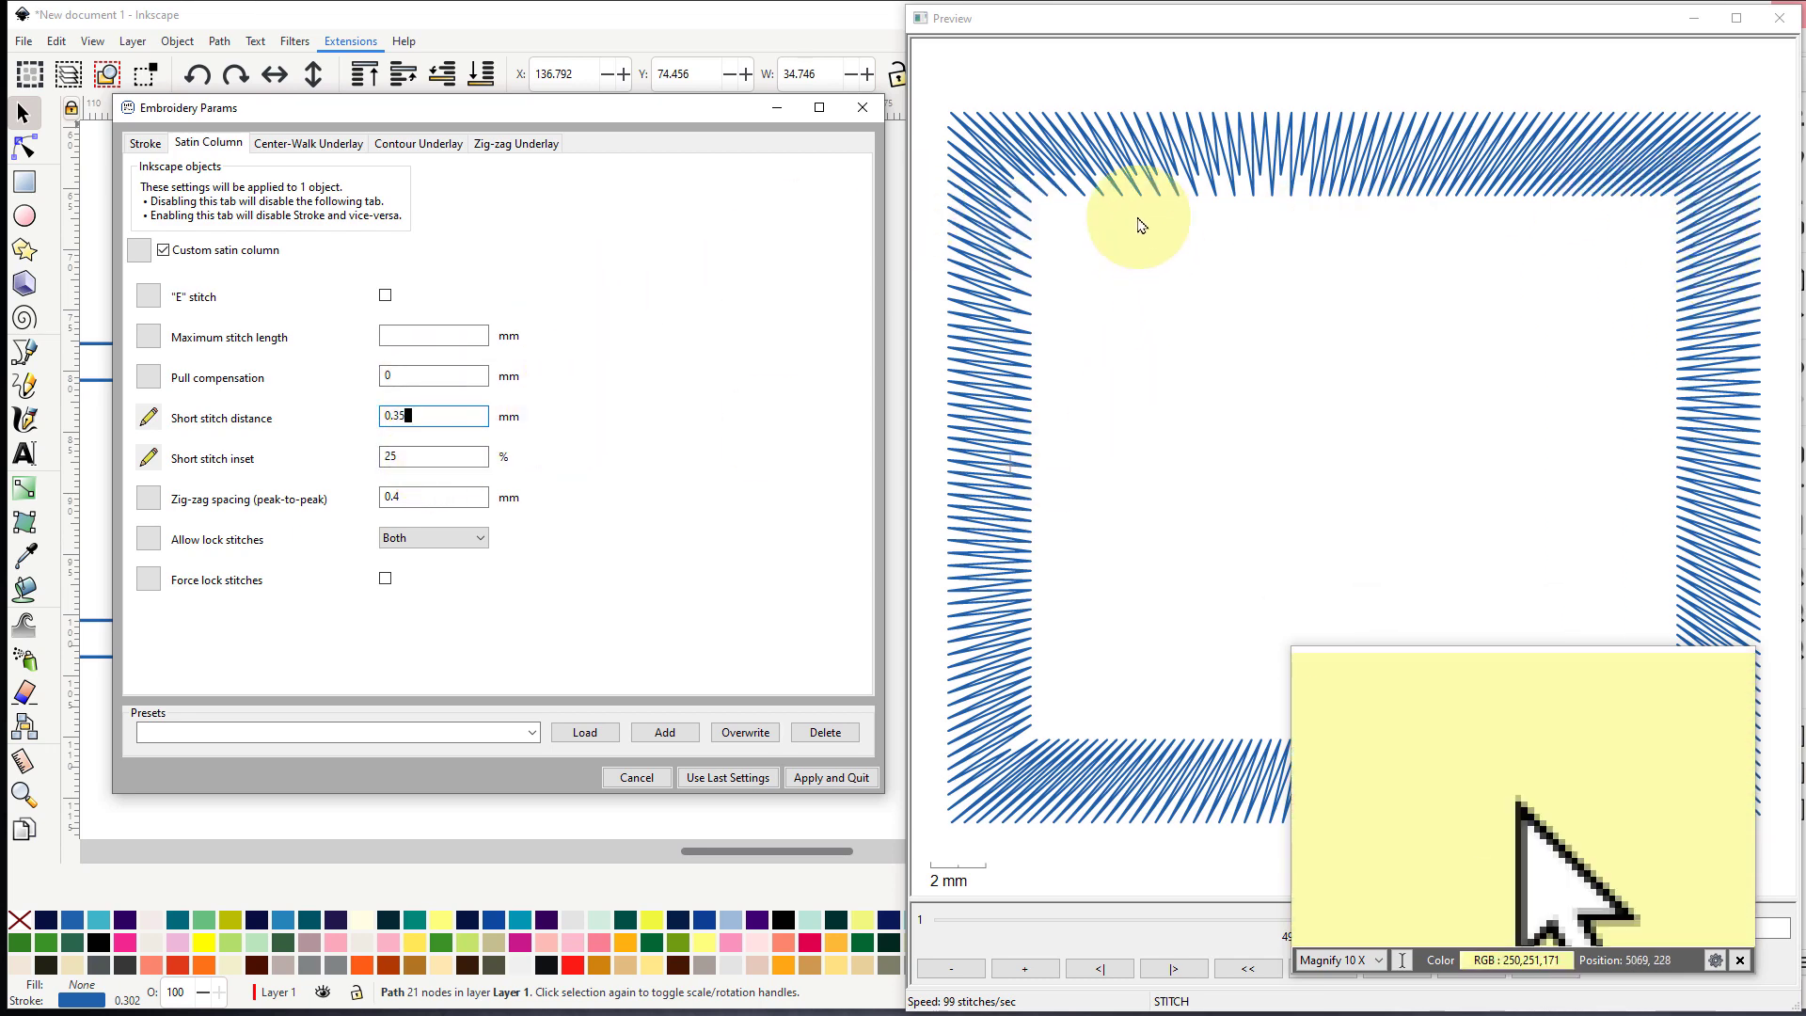
- Set the short stitch distance to 0.6 mm to exaggerate the short stitches in the preview
click(419, 414)
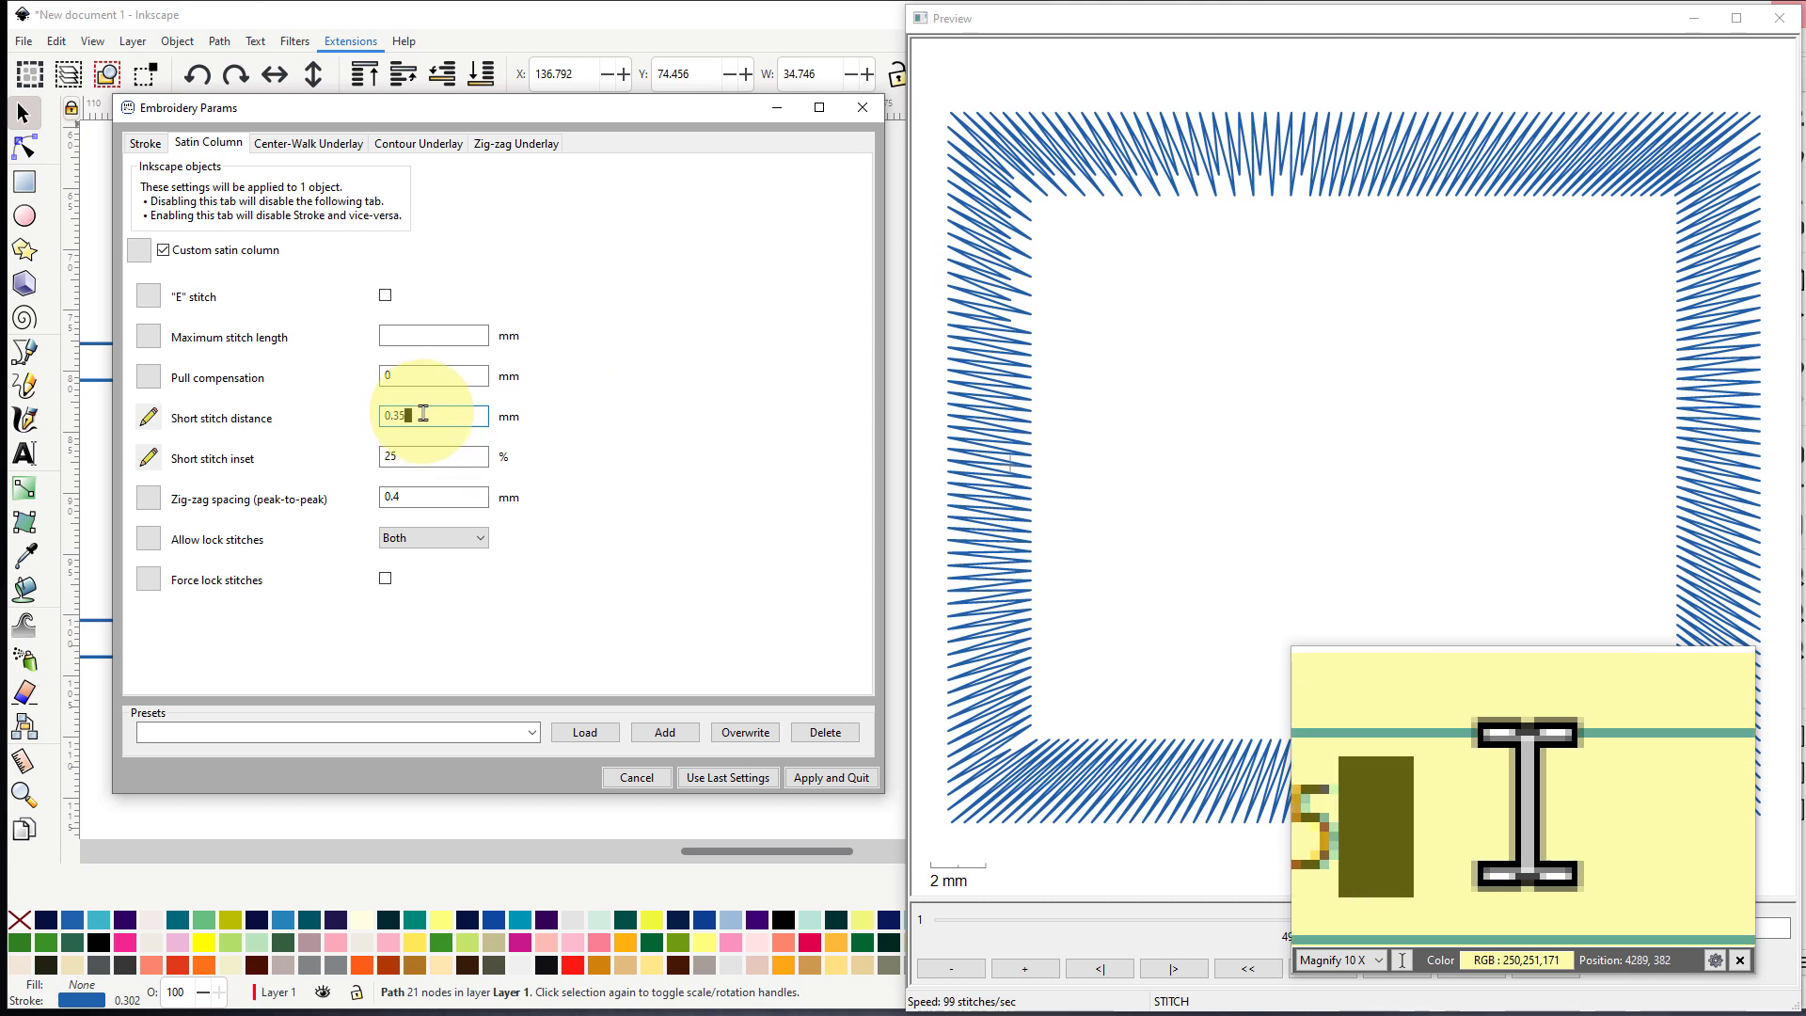
key(BackSpace)
key(BackSpace)
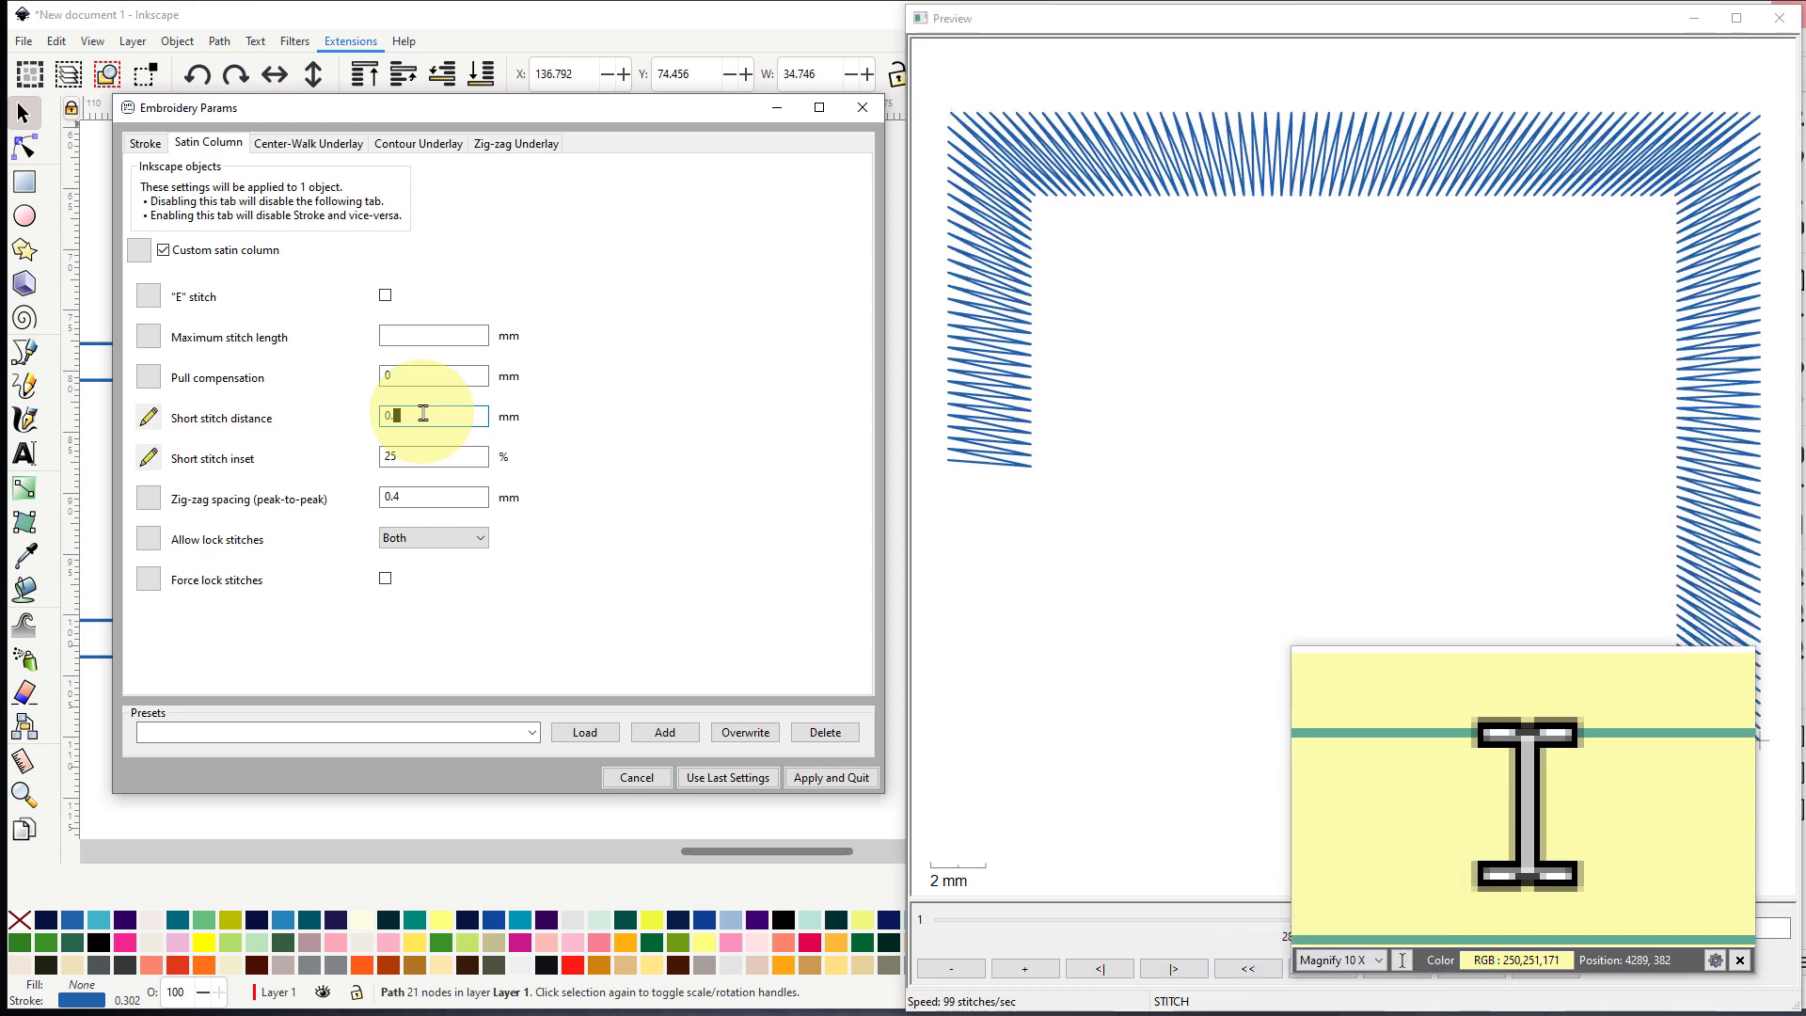
text(6)
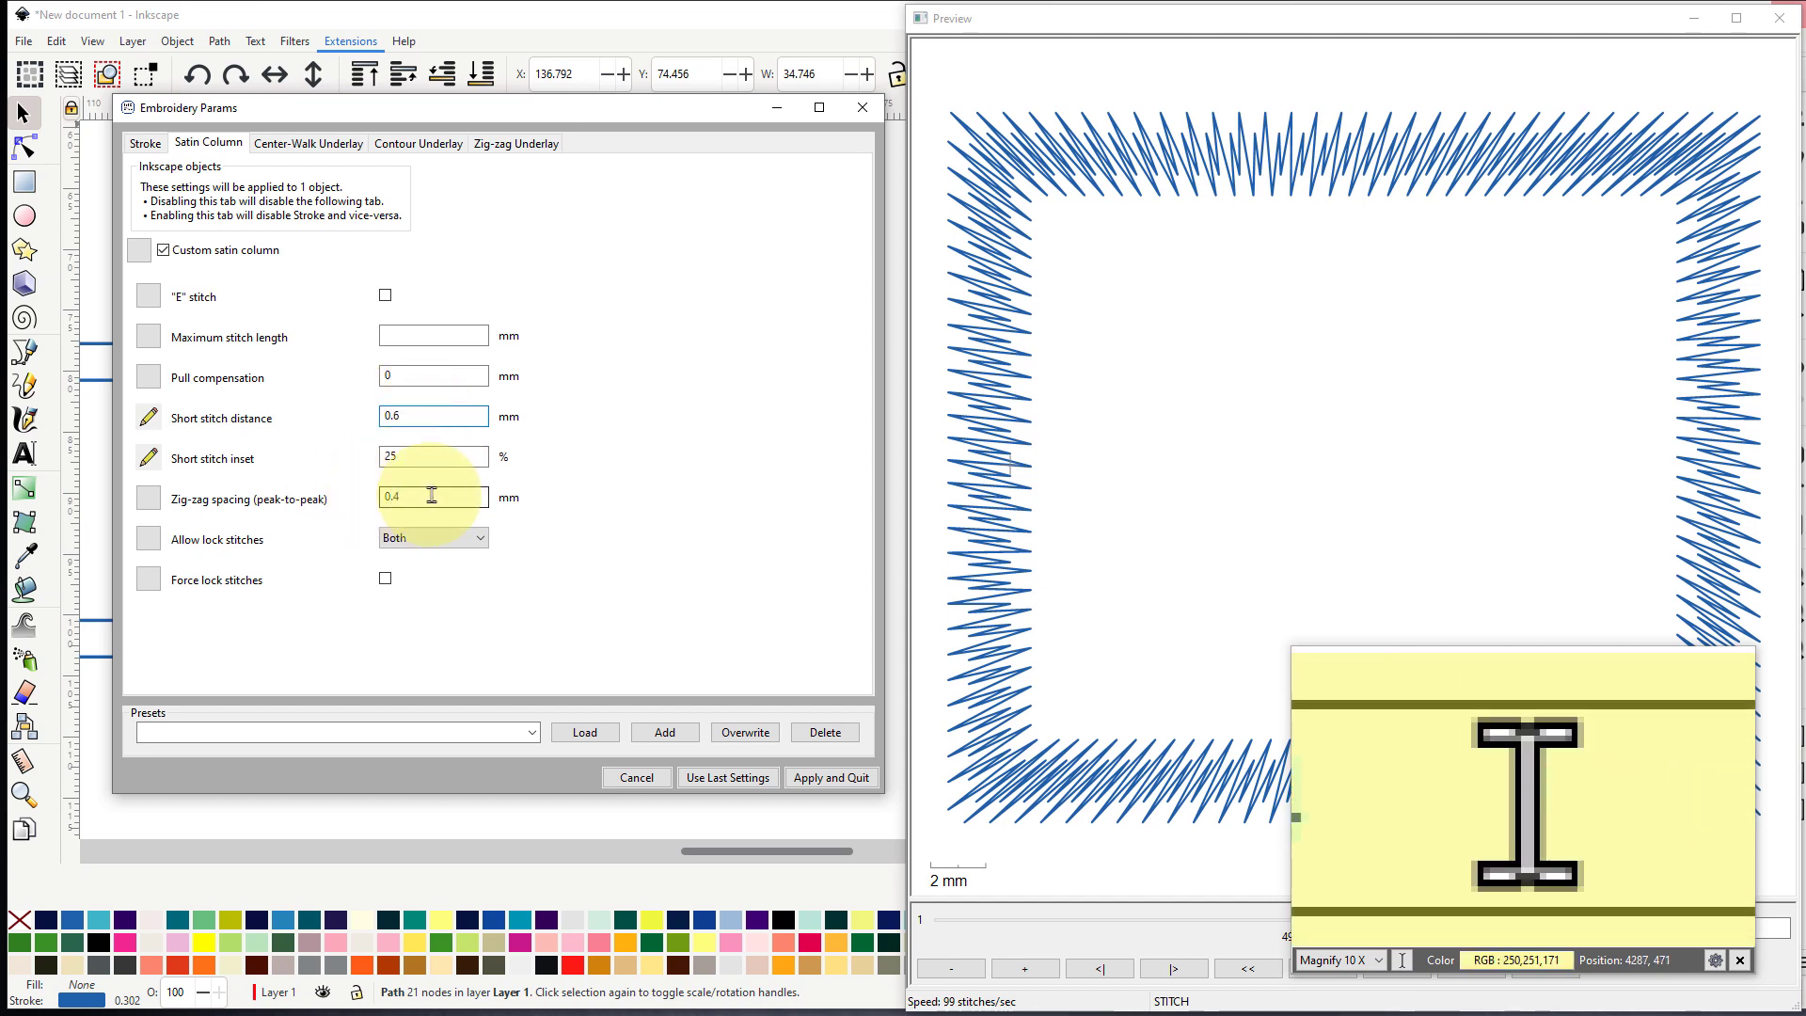
- Set the satin column's peak-to-peak zig-zag spacing to 0.3 mm
drag(424, 492, 367, 496)
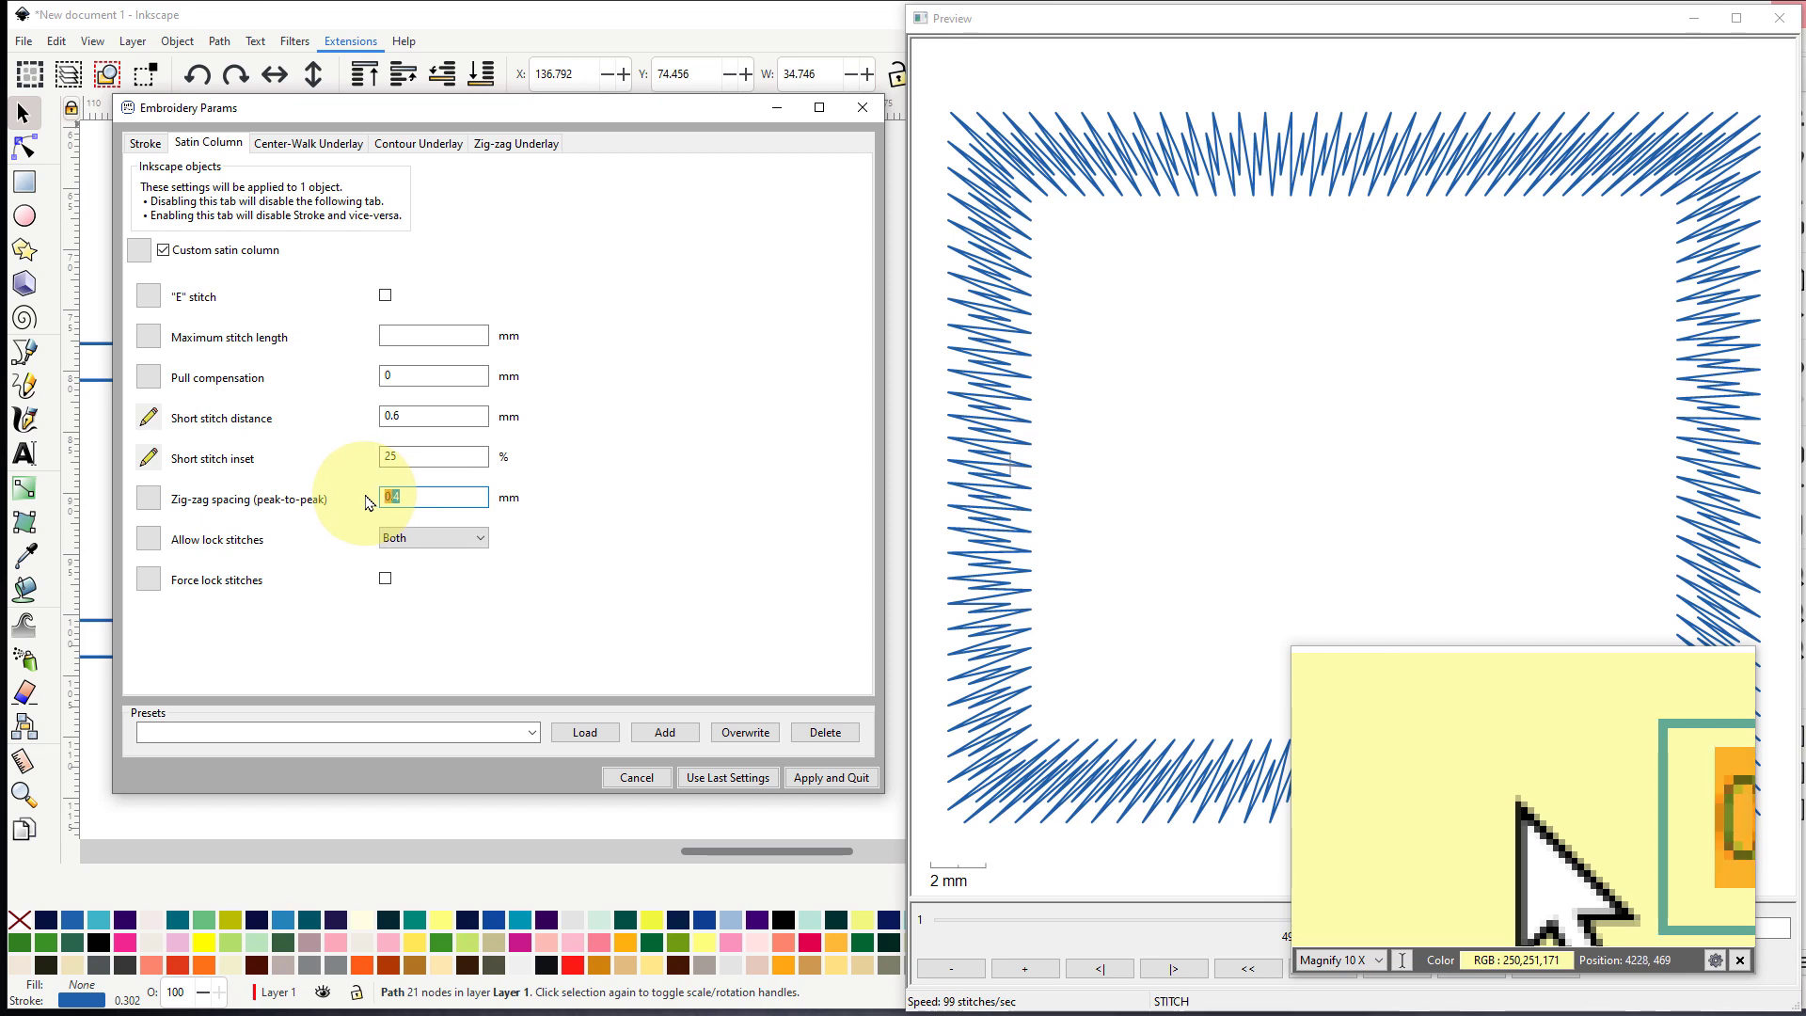
text(0)
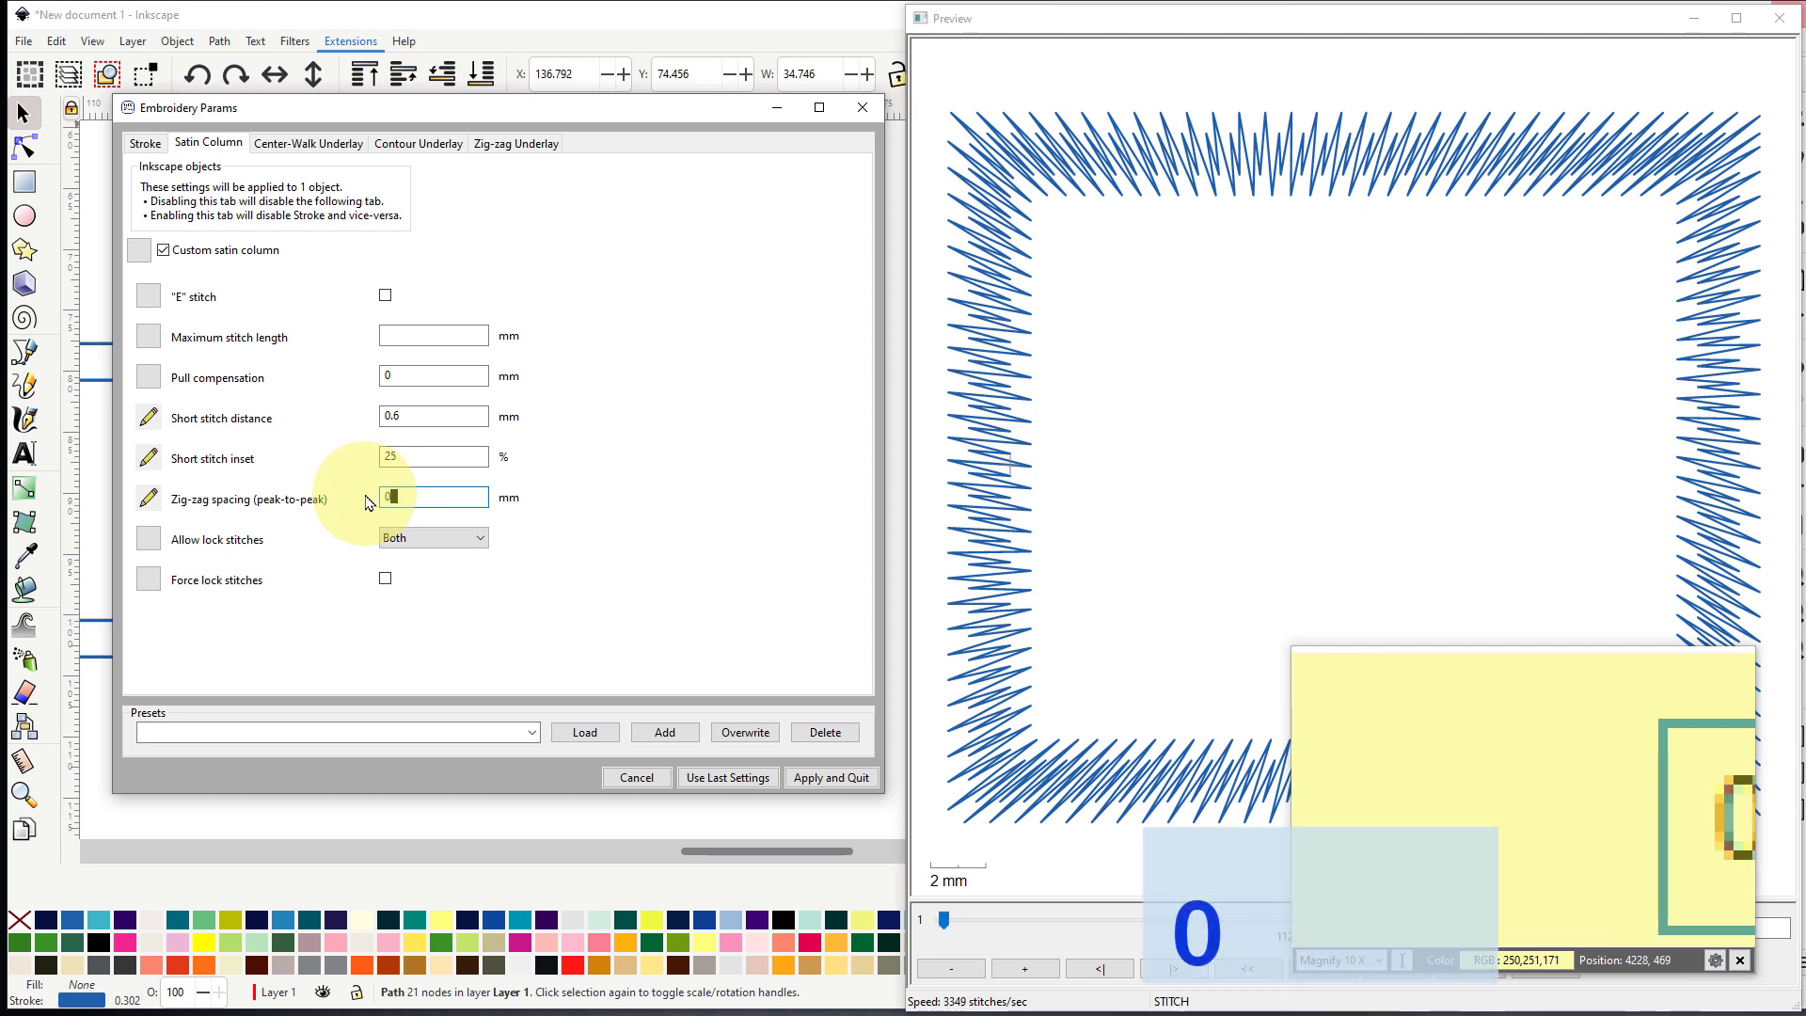
text(3)
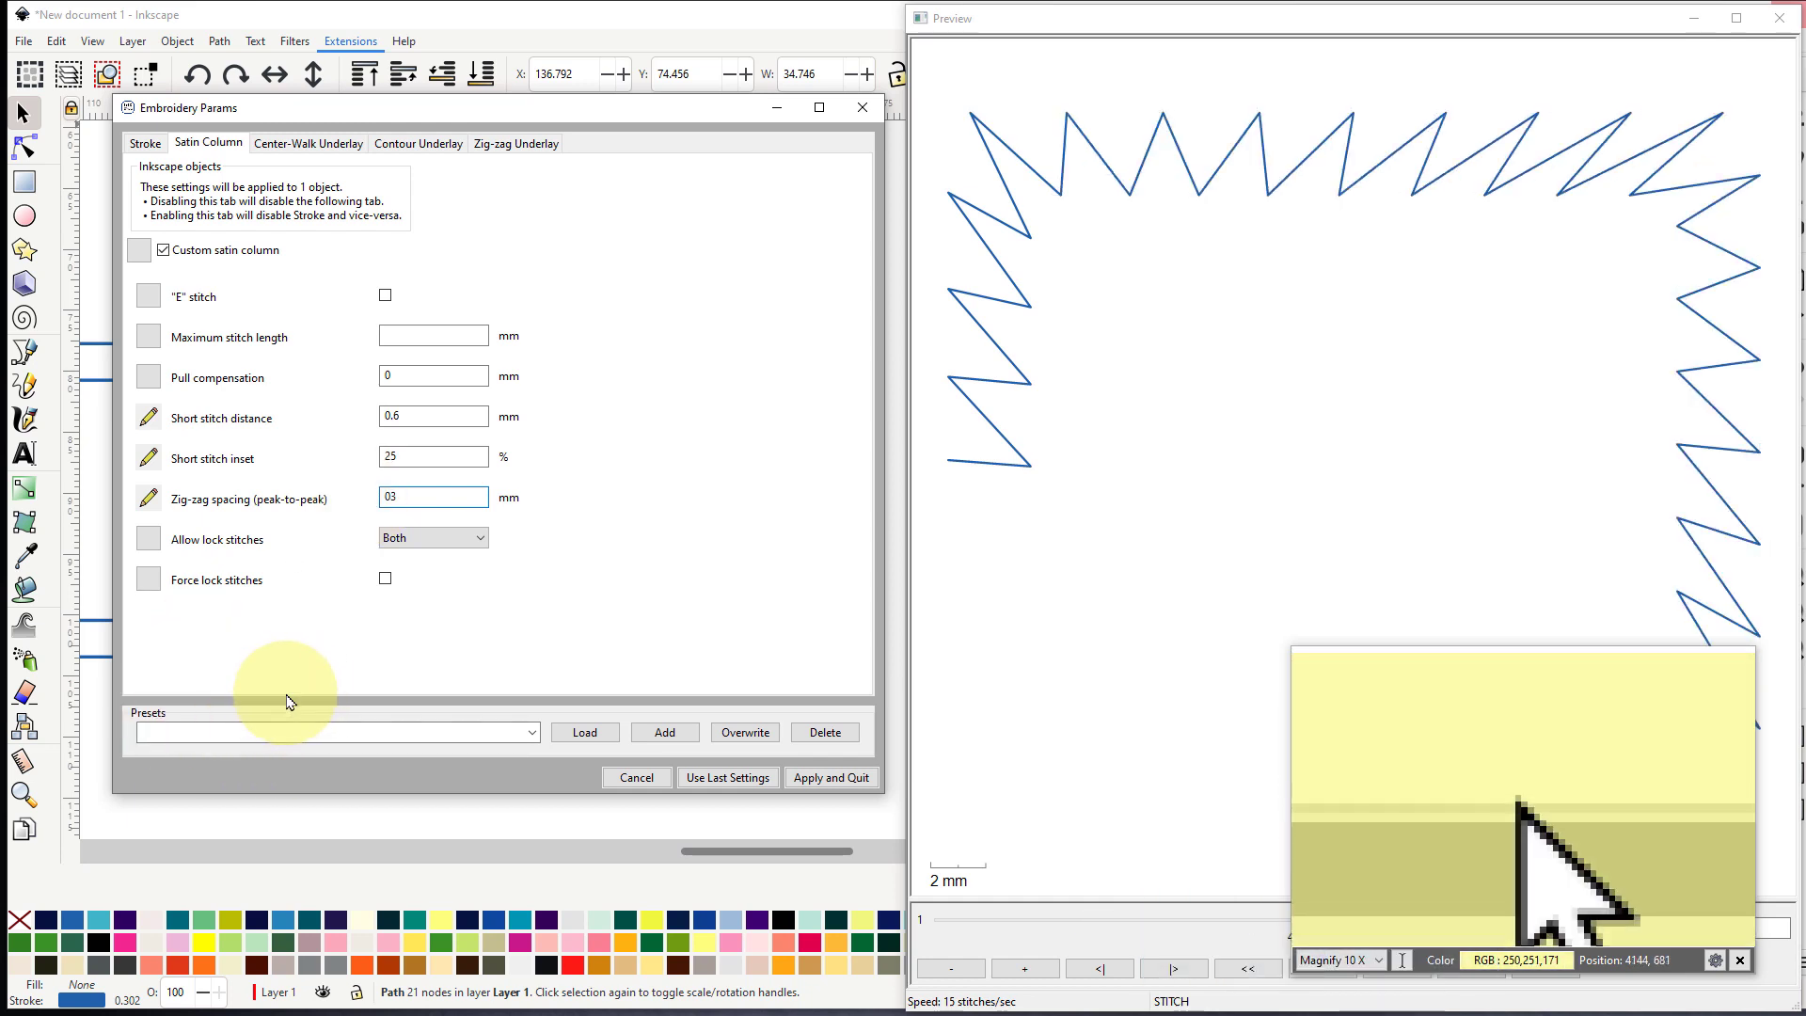
key(BackSpace)
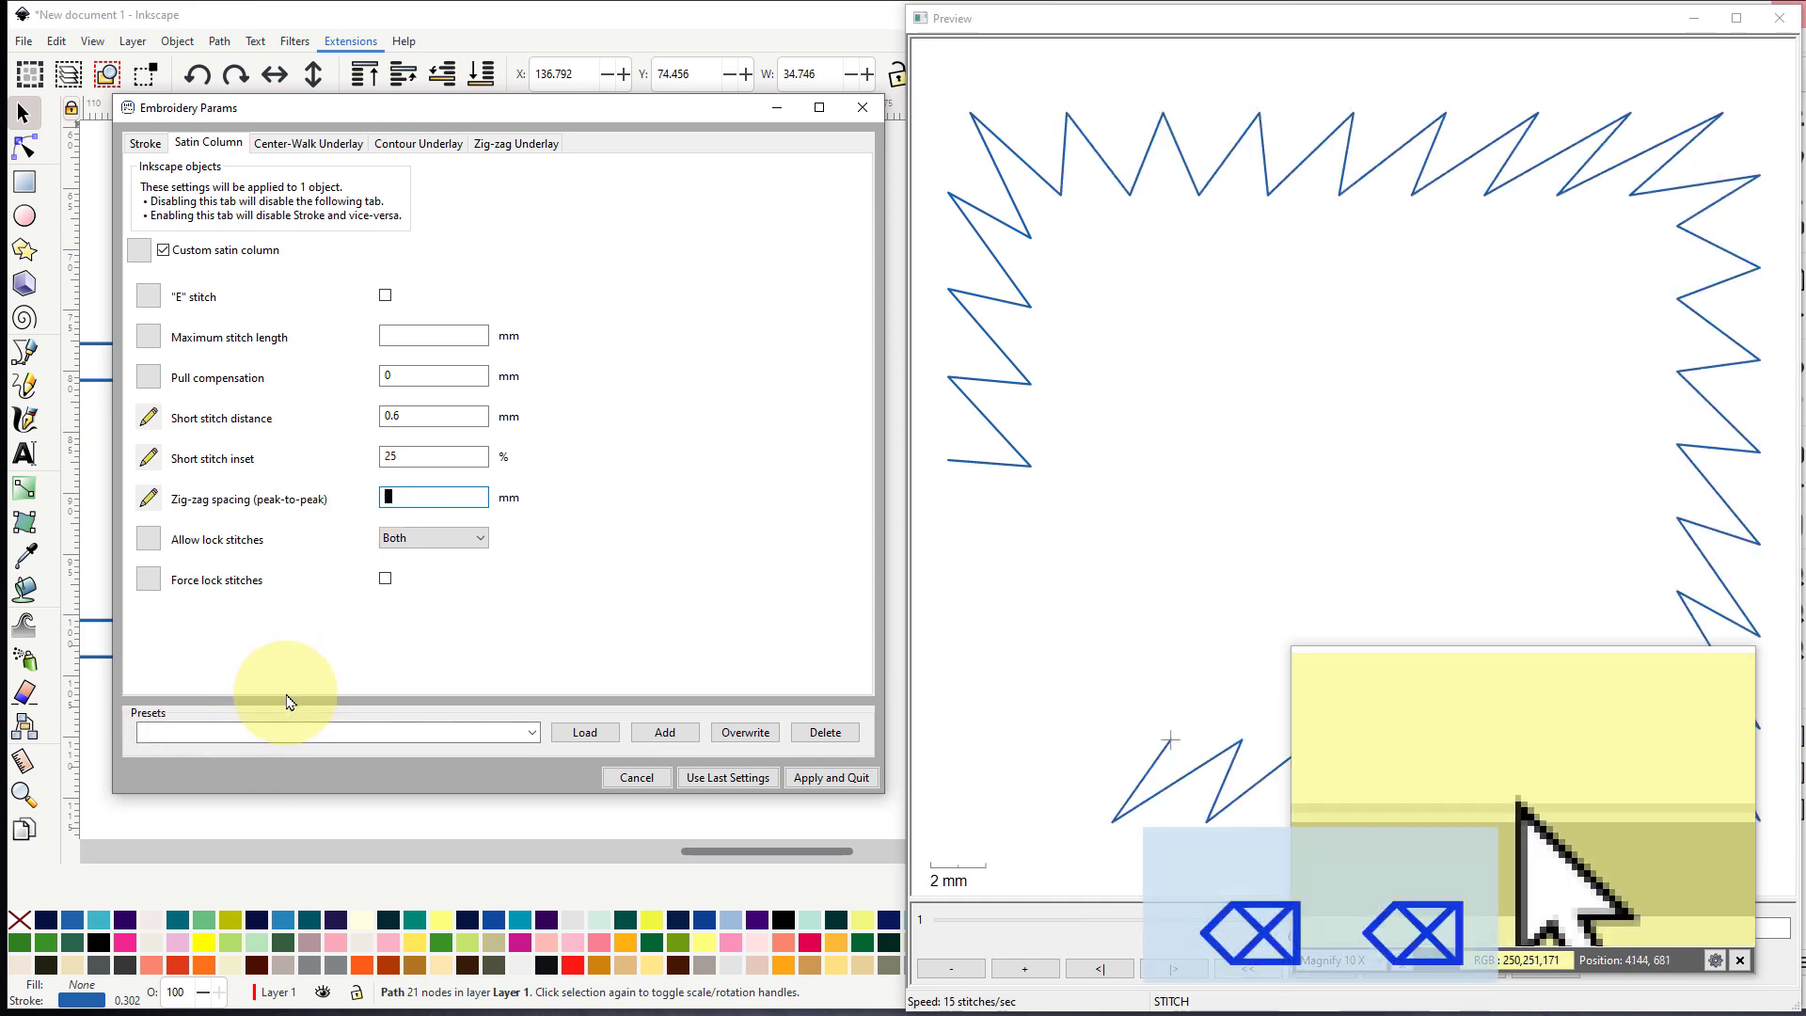
text(.3)
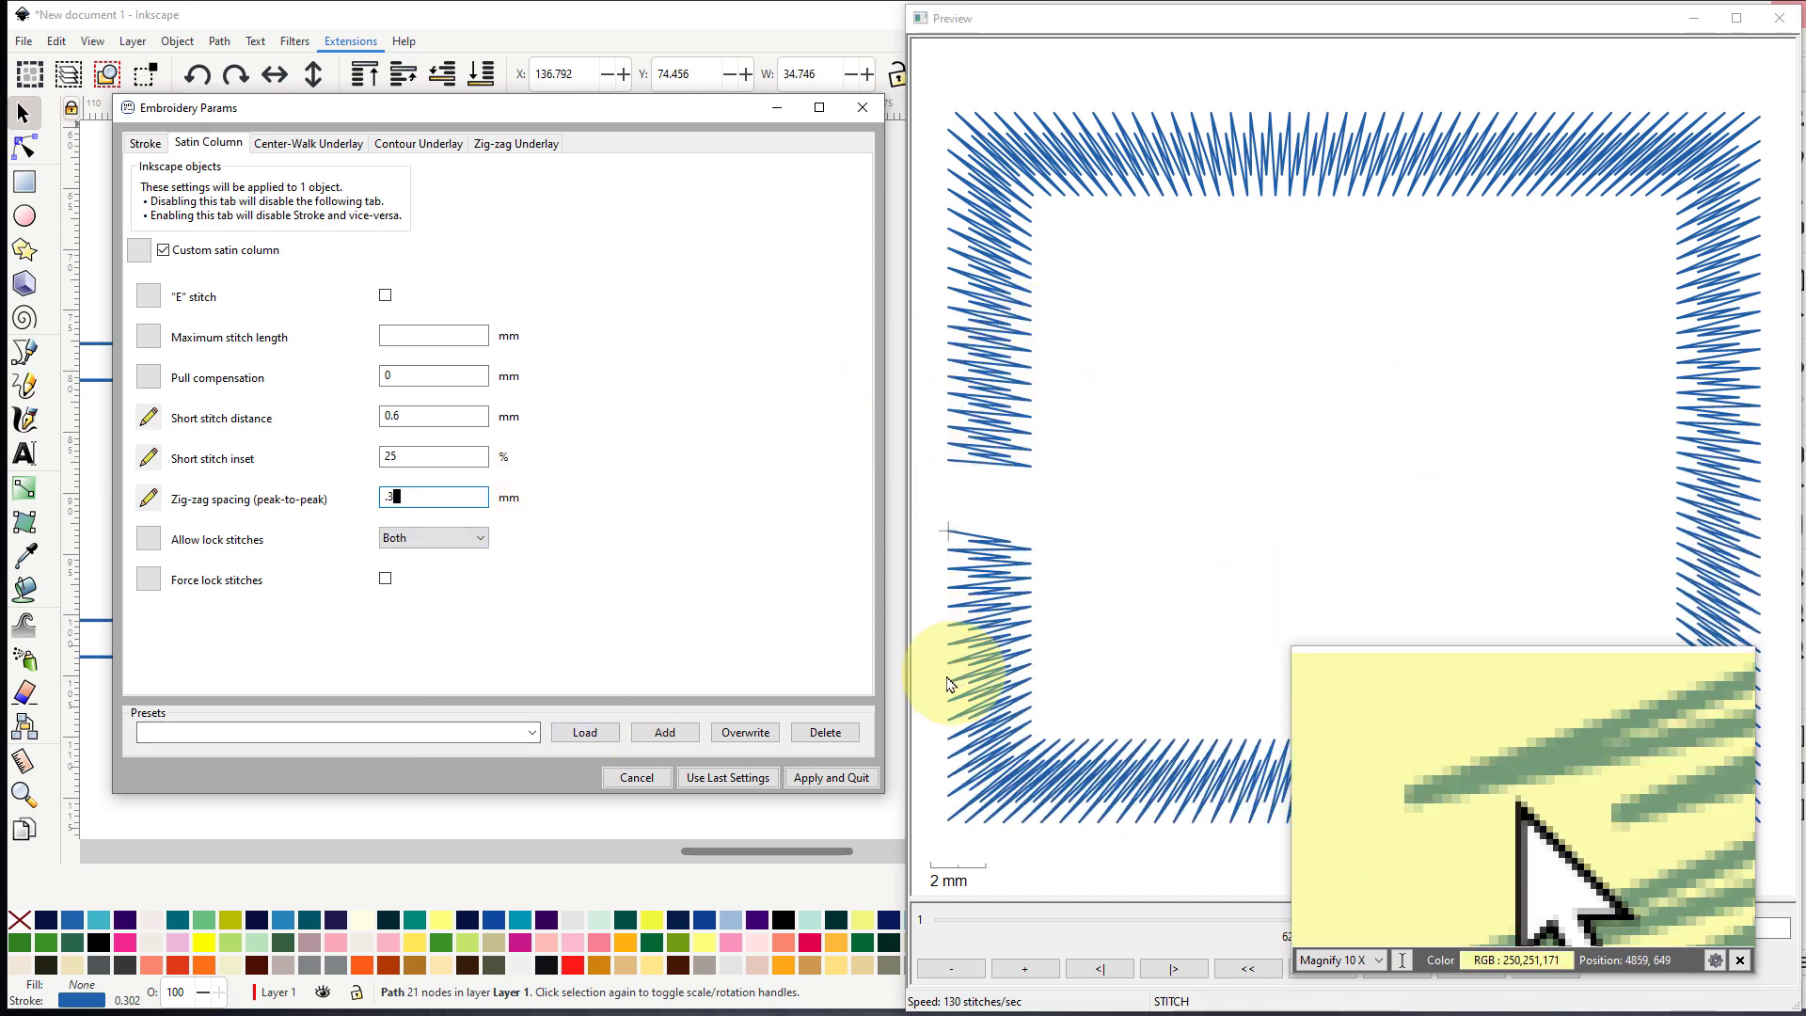
- Try short stitch distances of 0.25 mm and 0.2 mm with the denser zig-zag spacing
drag(399, 417, 393, 416)
click(422, 416)
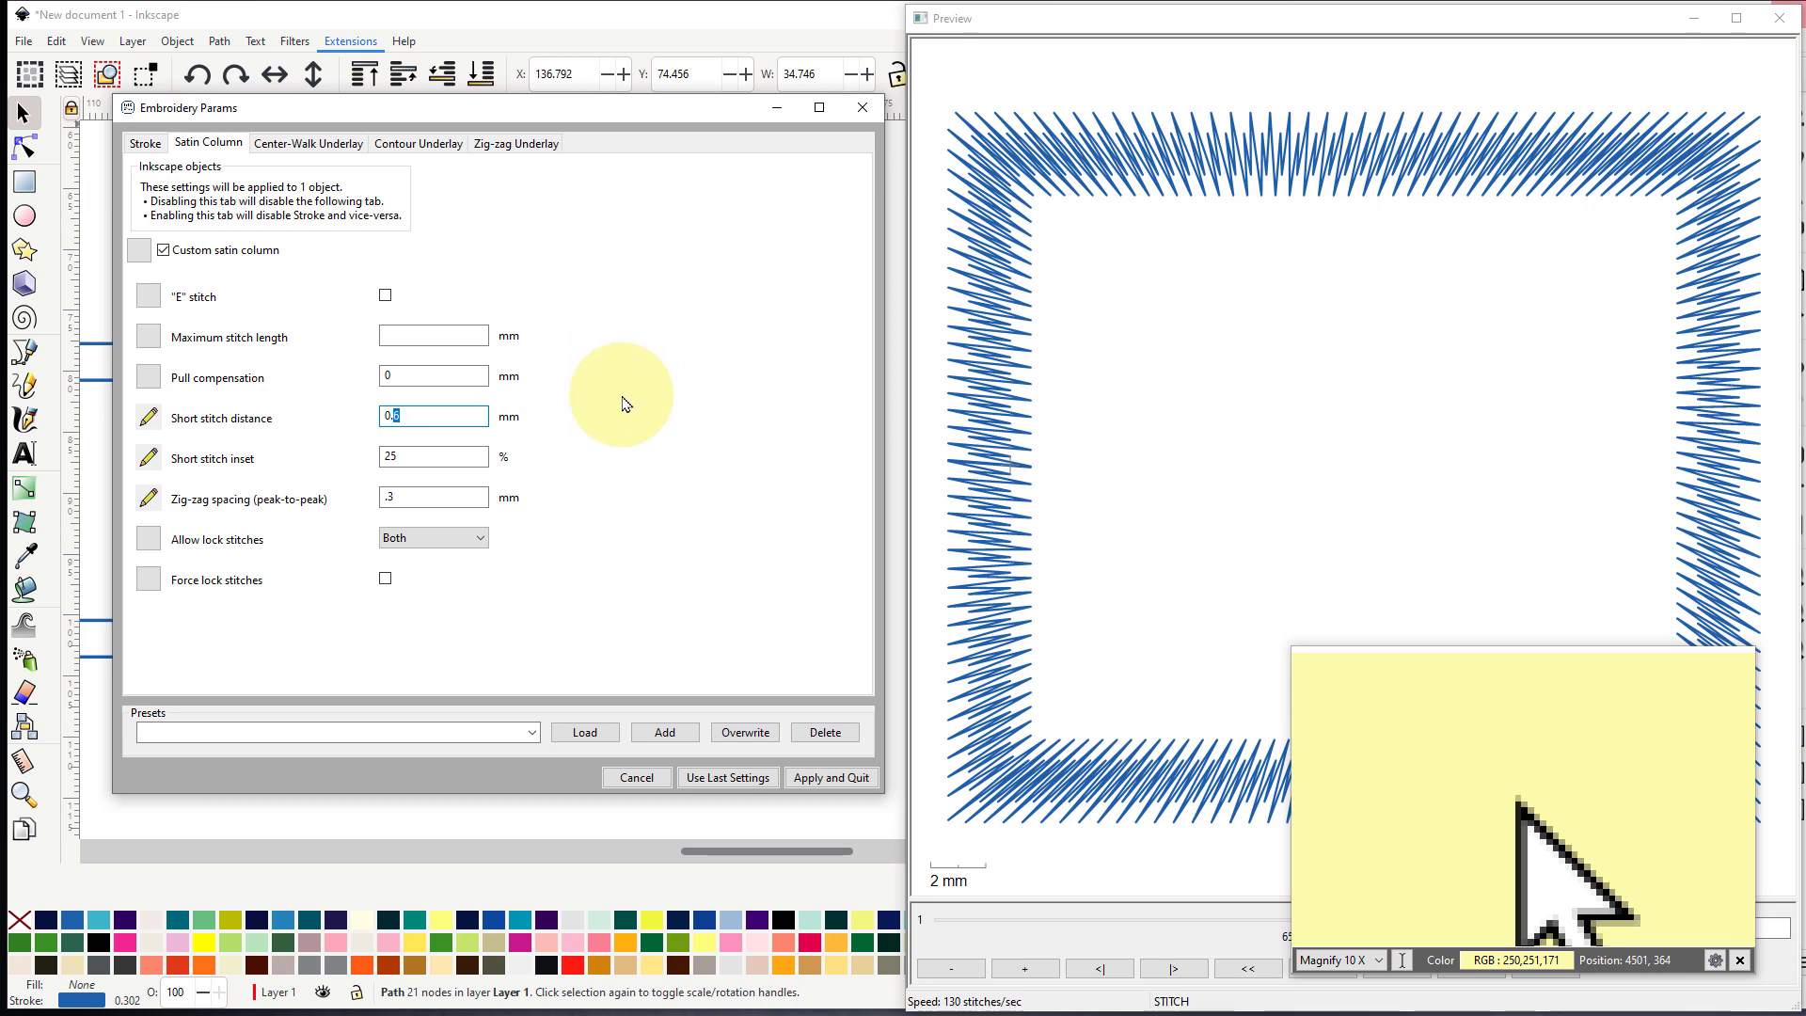
text(2)
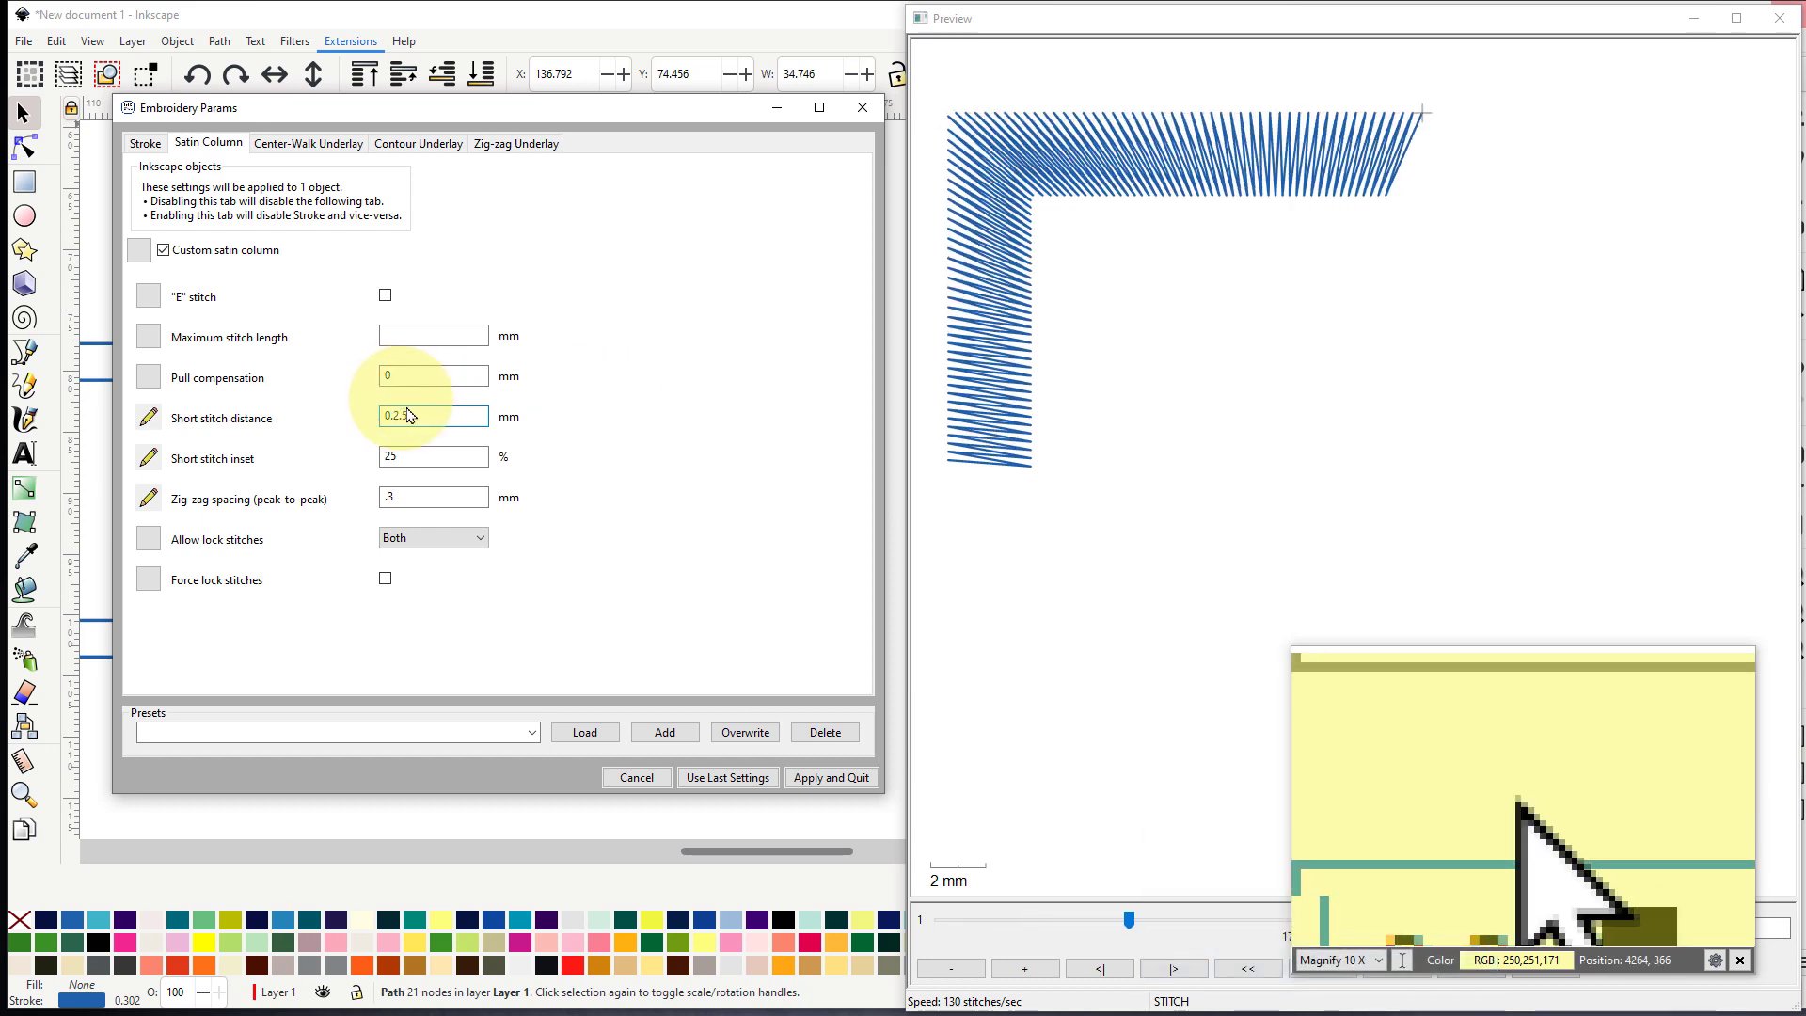
key(BackSpace)
key(BackSpace)
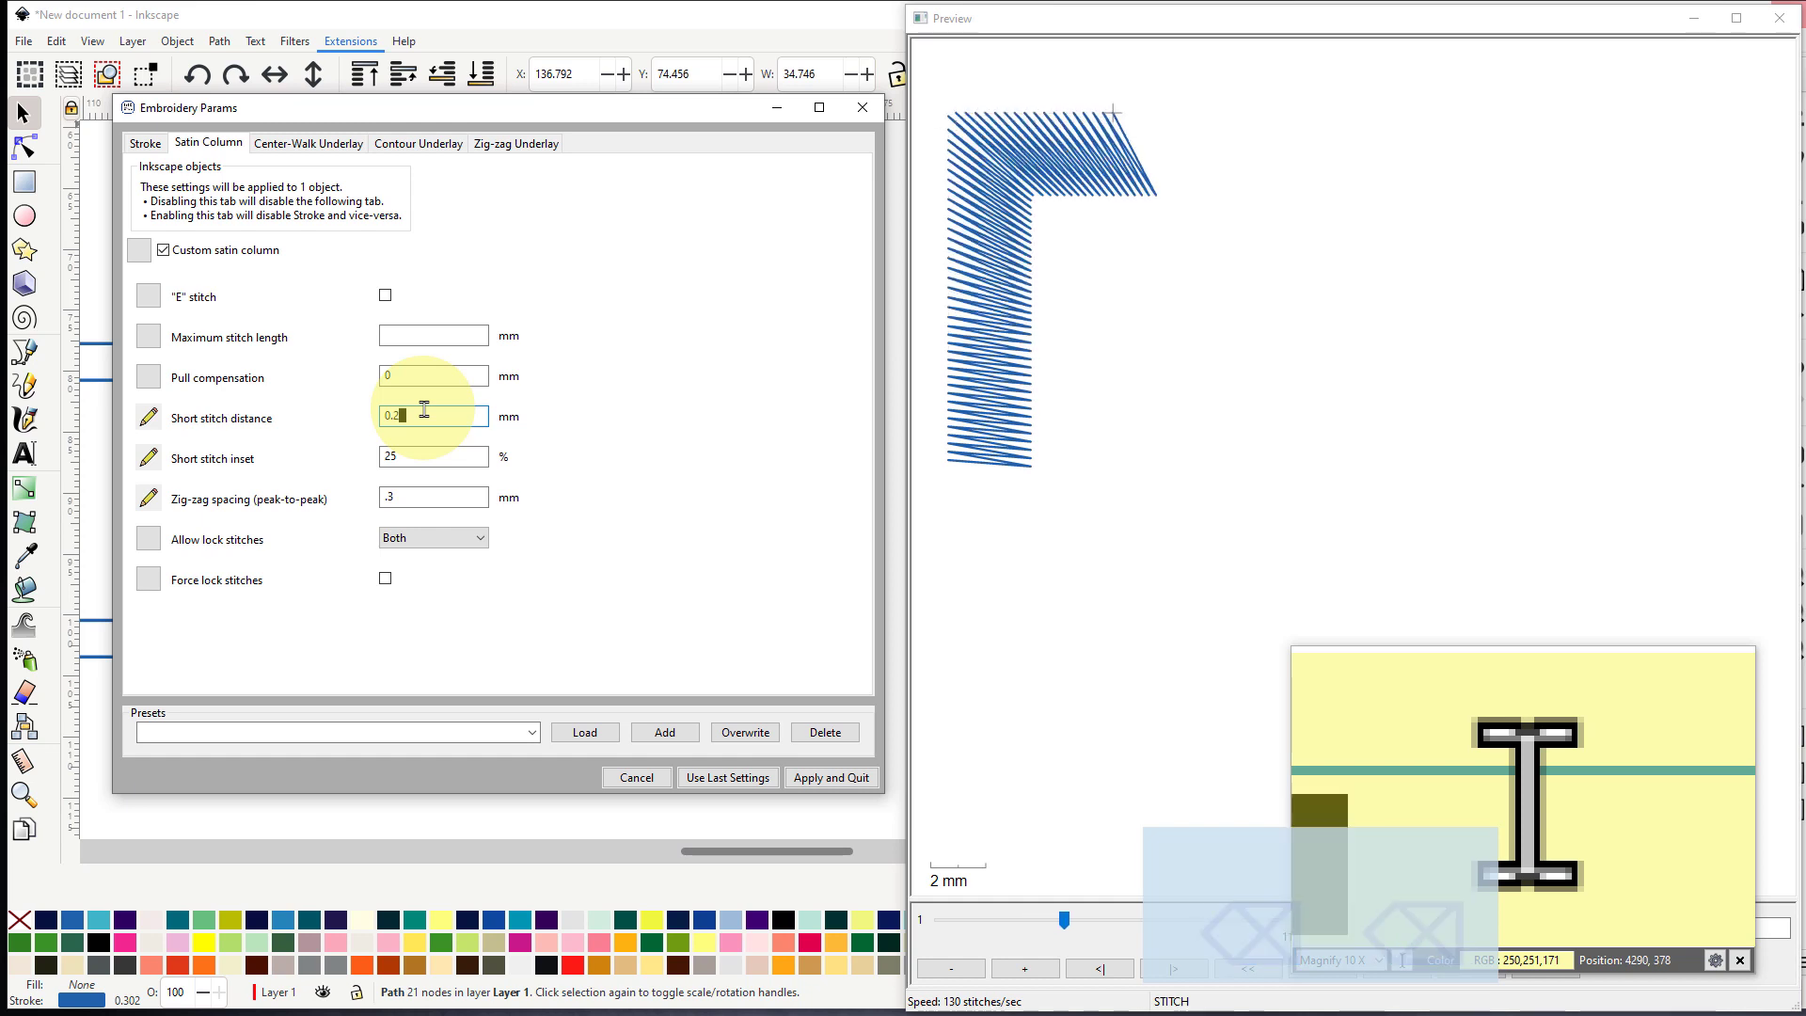
text(5)
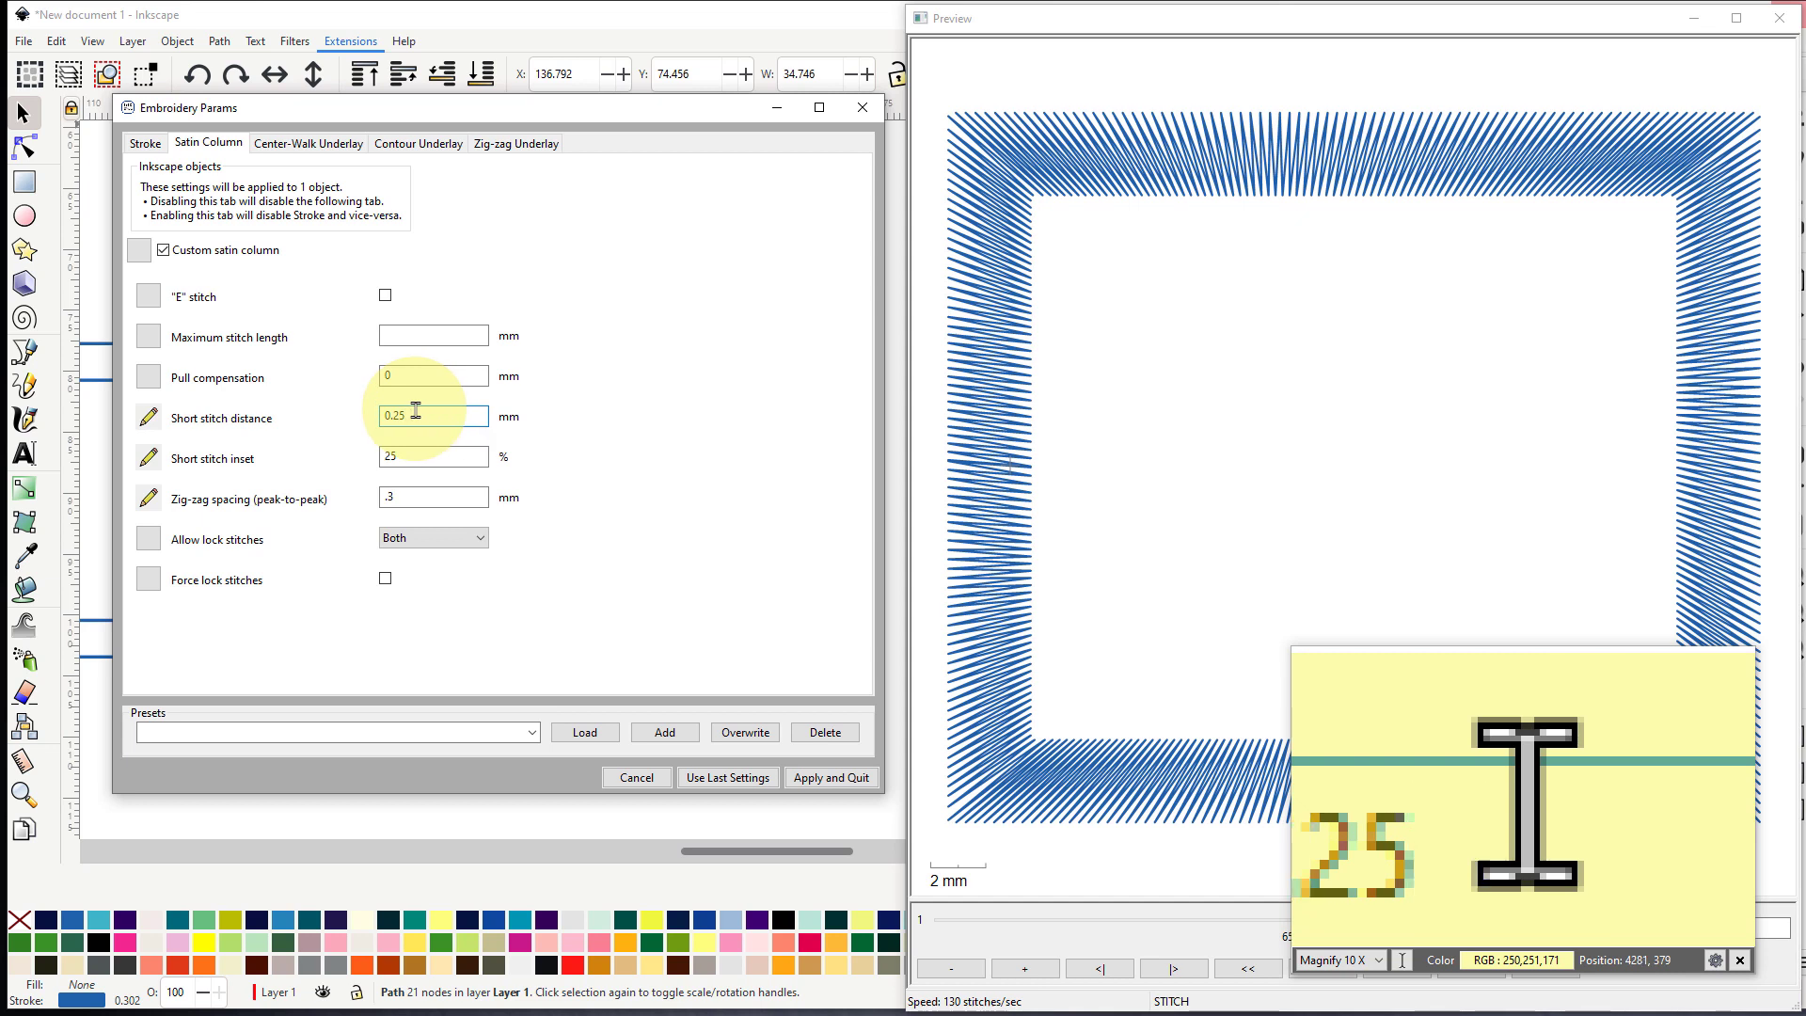
key(BackSpace)
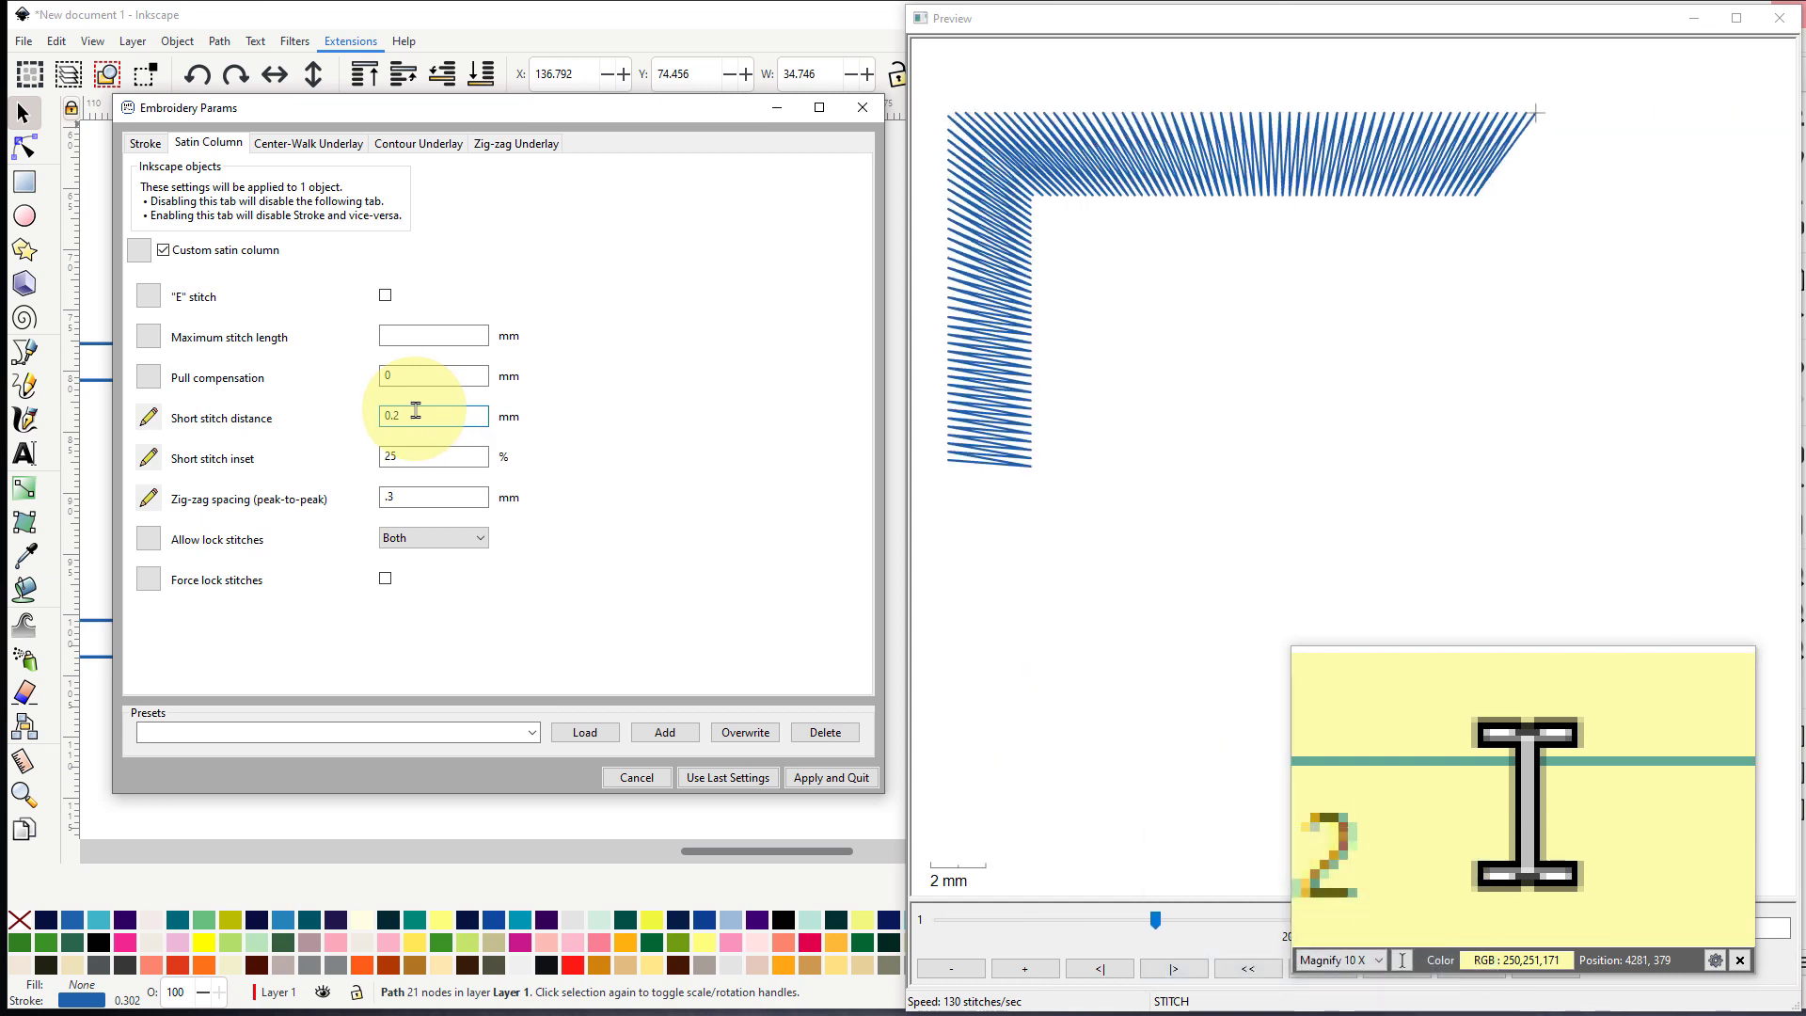
key(Return)
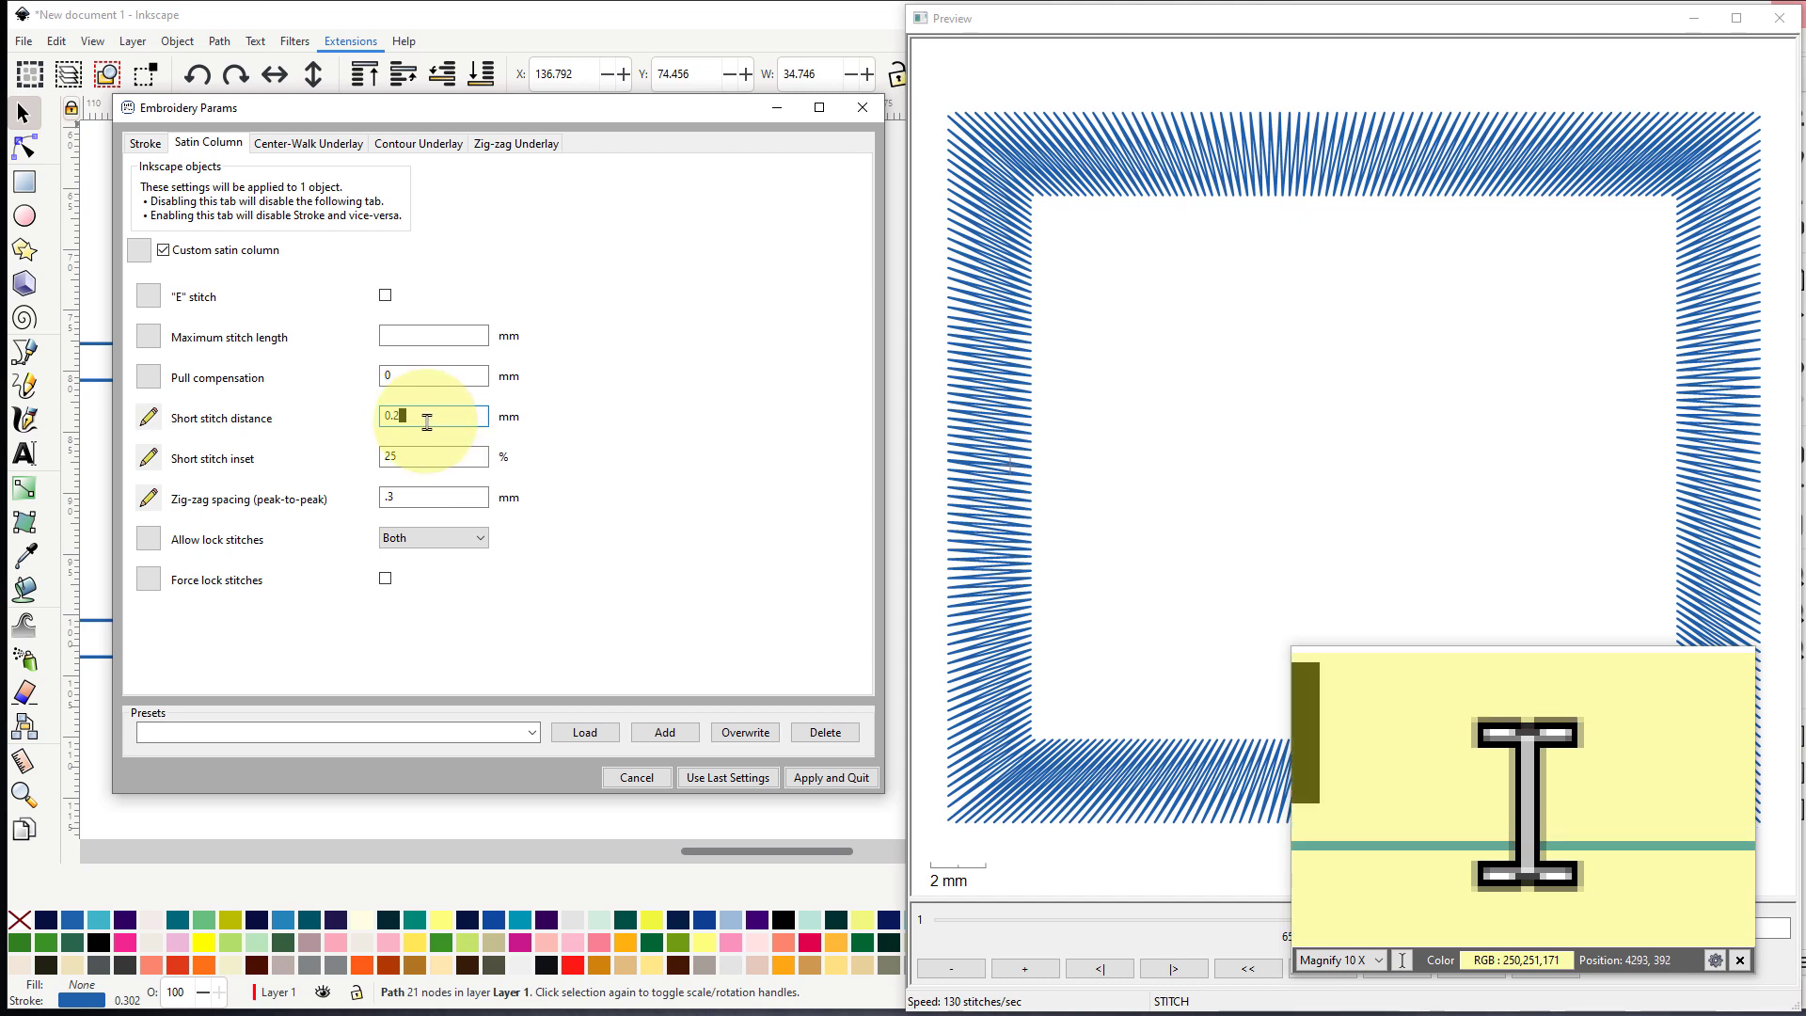
- Set the satin column's short stitch distance to 0.28 mm and reposition the params dialog
key(BackSpace)
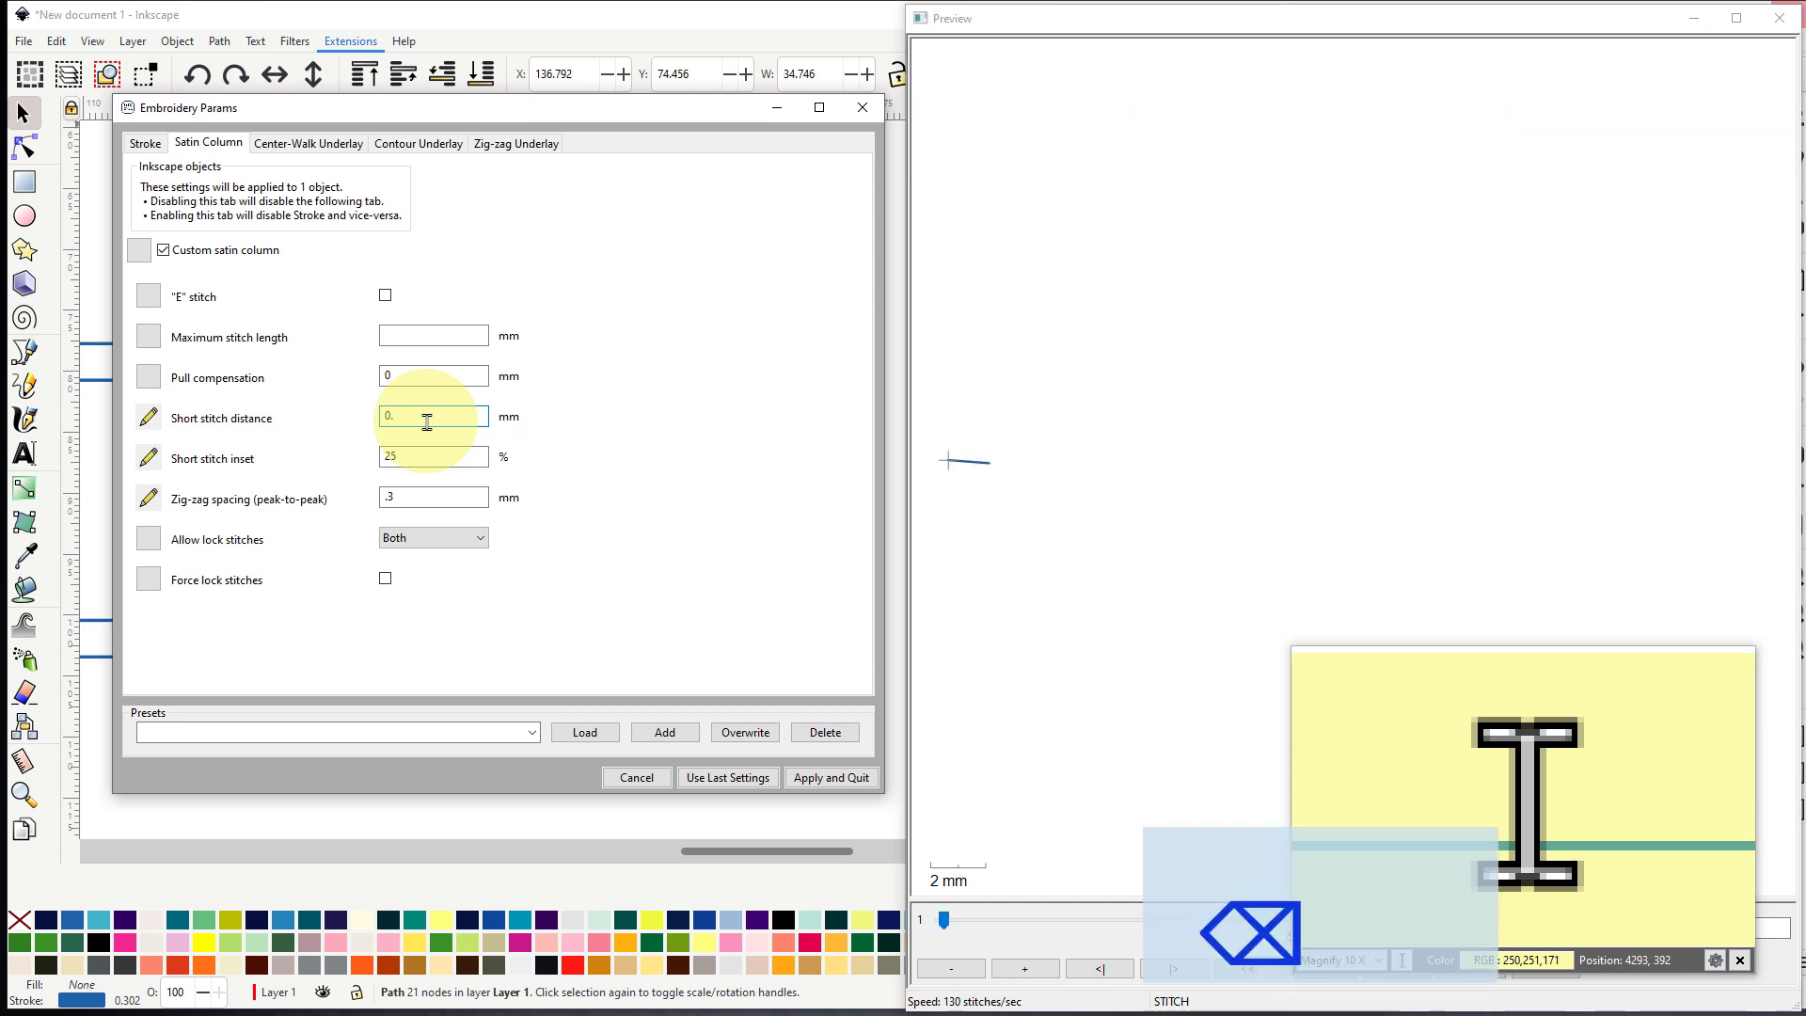
text(2)
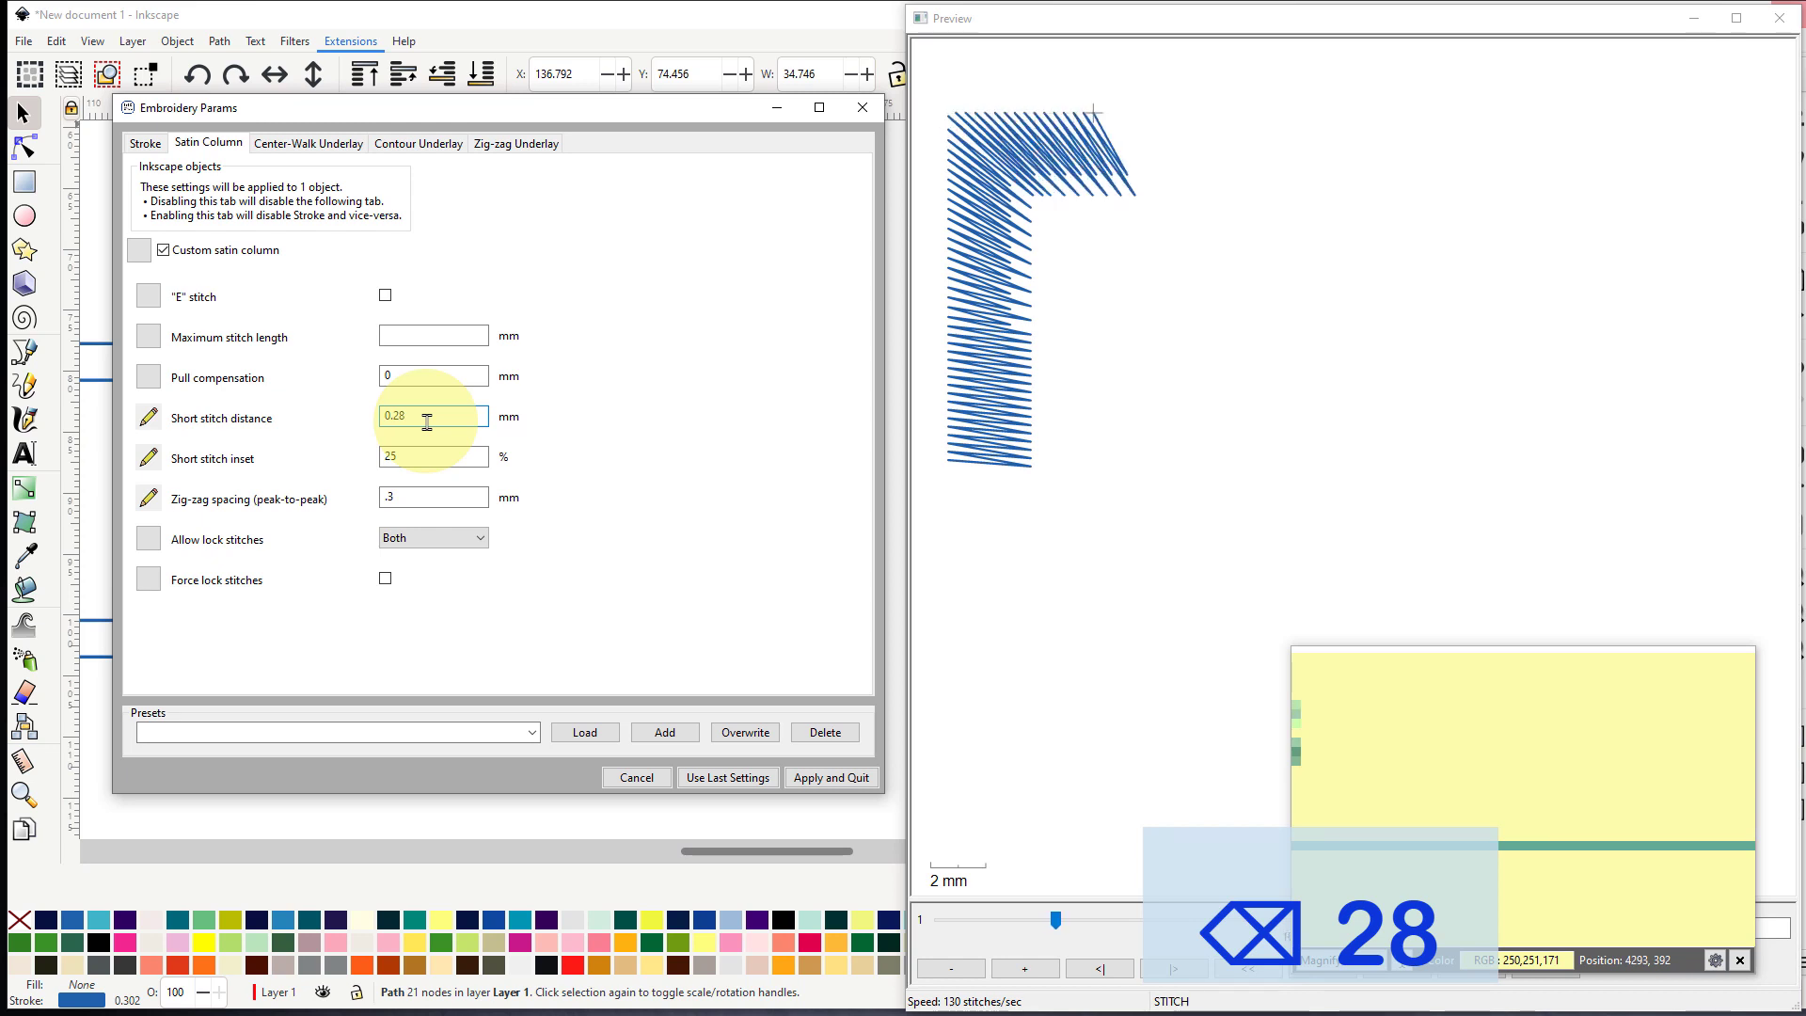
text(8)
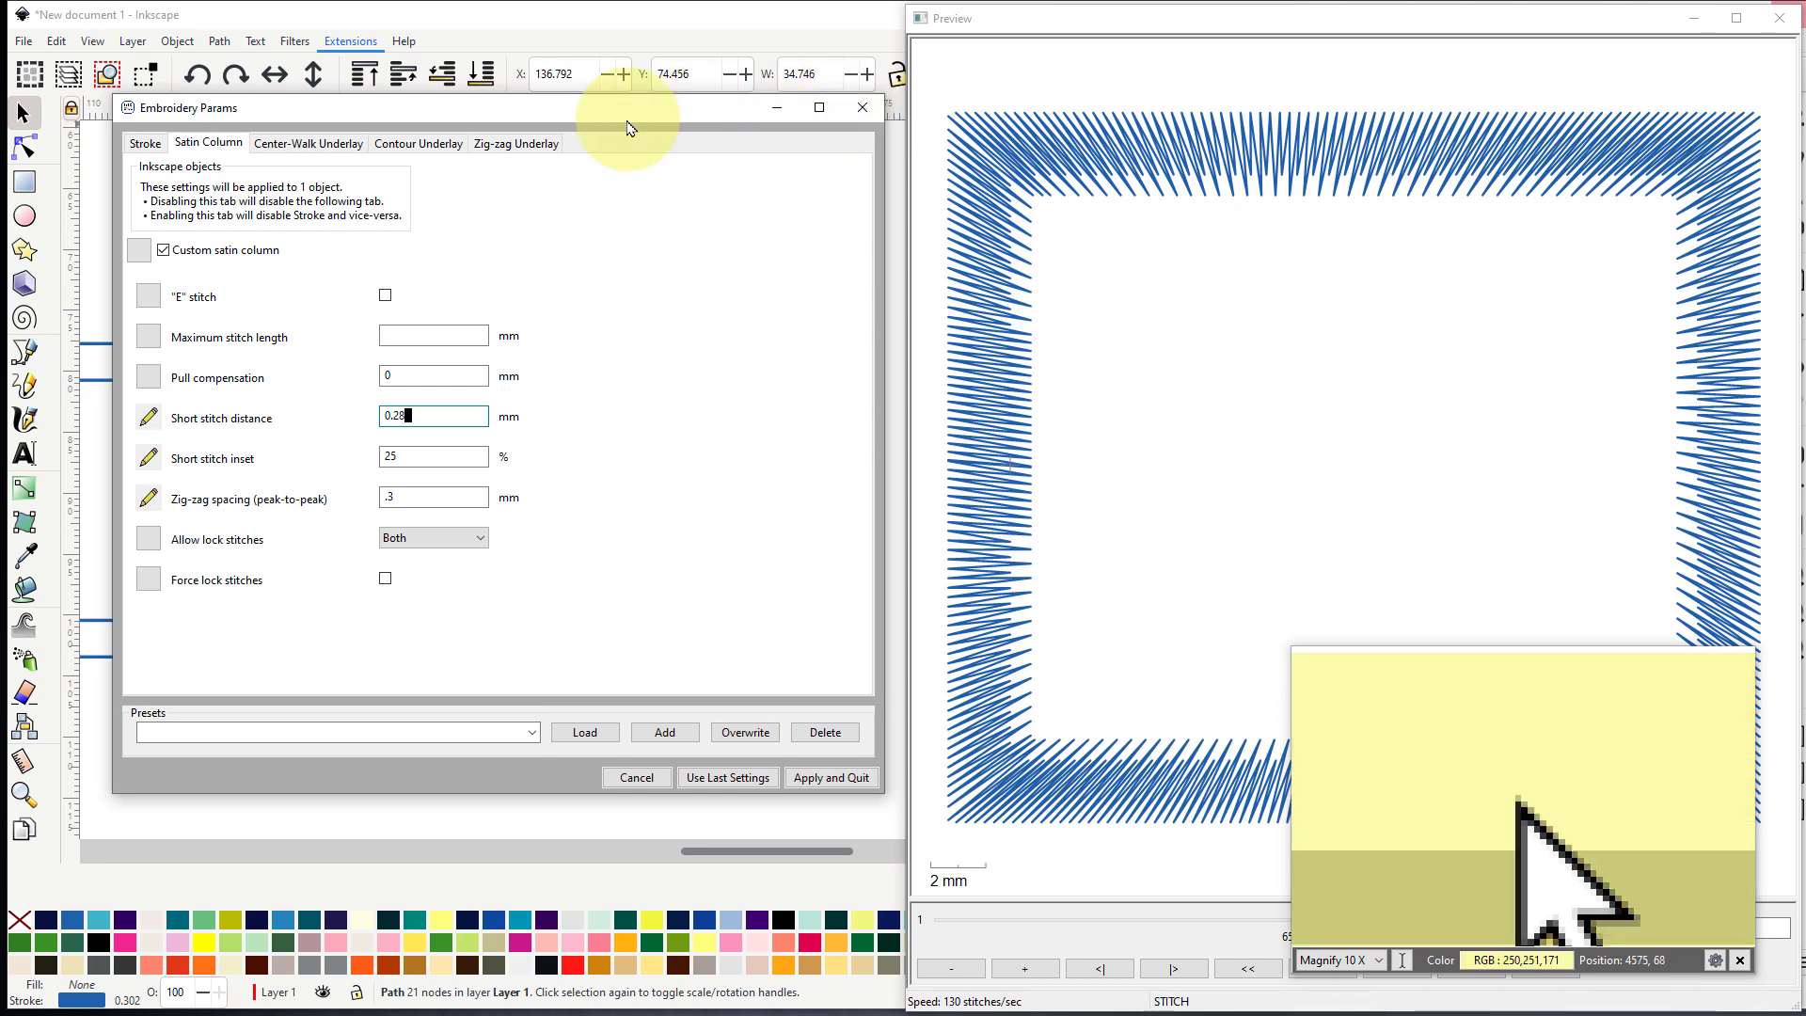
mouse_move(602, 114)
mouse_down()
mouse_move(1007, 216)
mouse_move(1183, 195)
mouse_move(940, 173)
mouse_move(1243, 179)
mouse_move(587, 143)
mouse_up()
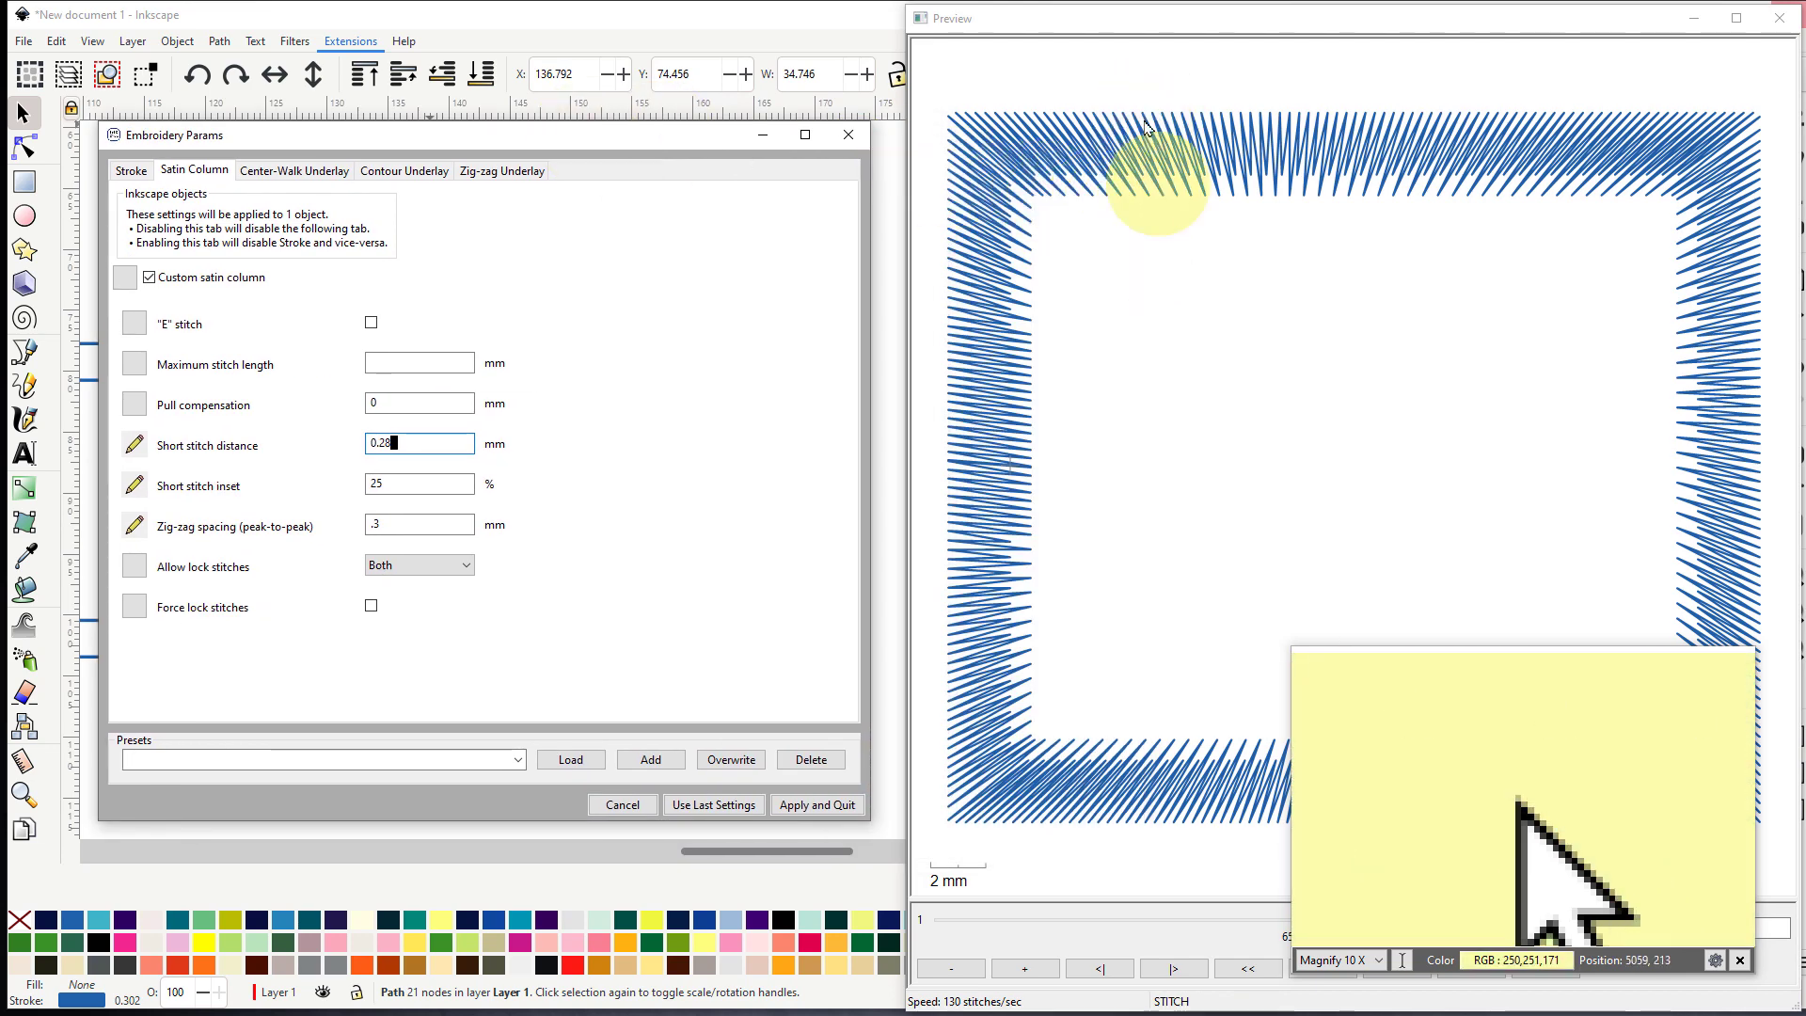